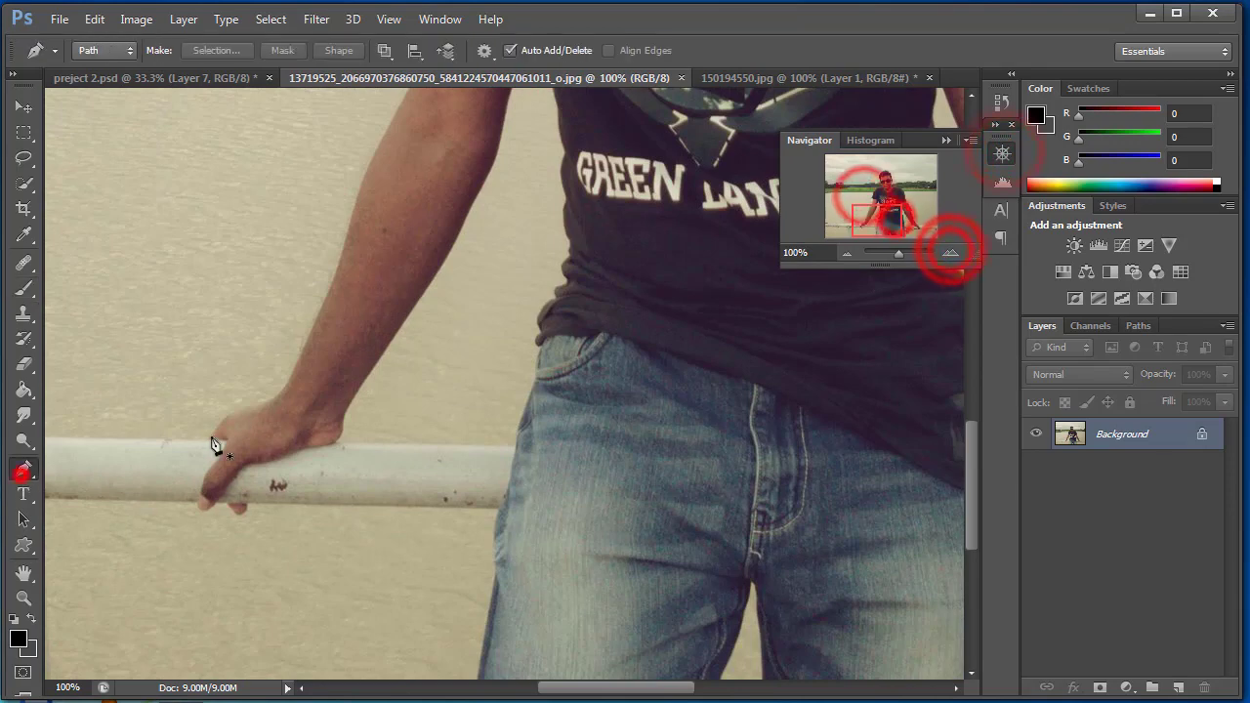
Trace the pen path from the hand's edge up the forearm and arm to the sleeve corner.
click(212, 436)
click(260, 404)
click(286, 379)
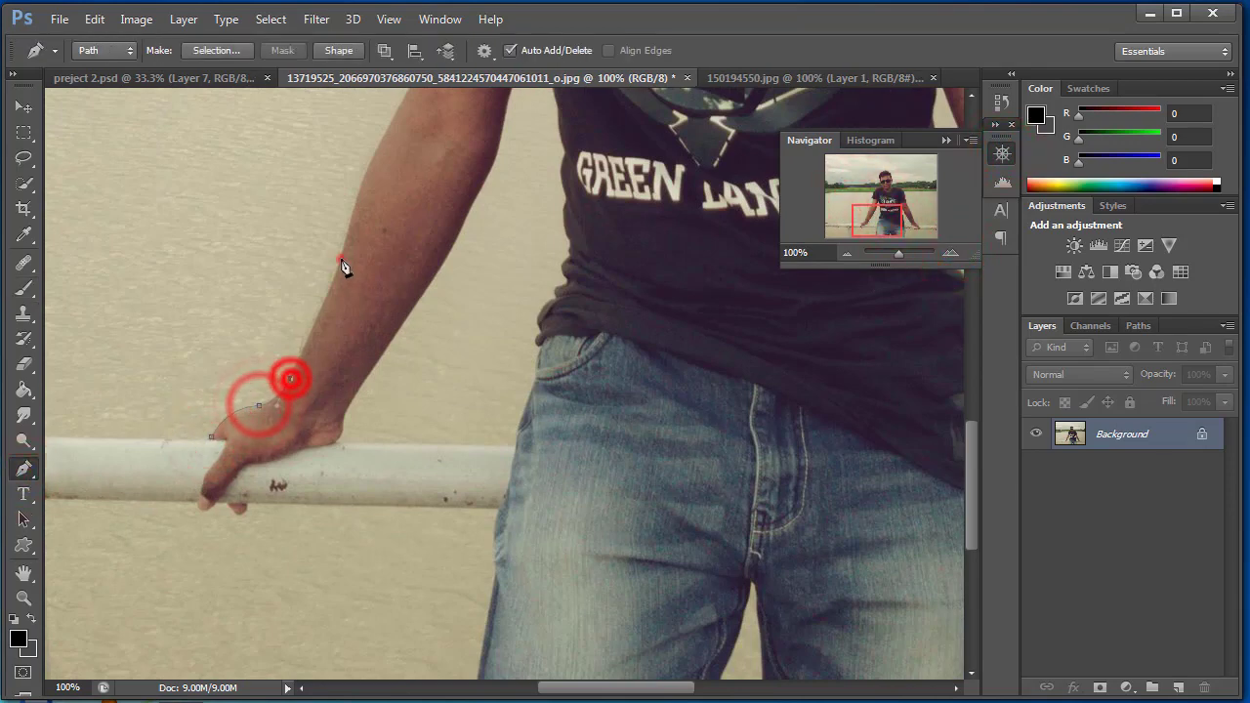
click(342, 260)
scroll(352, 293, up, 3)
click(374, 357)
click(424, 253)
click(441, 208)
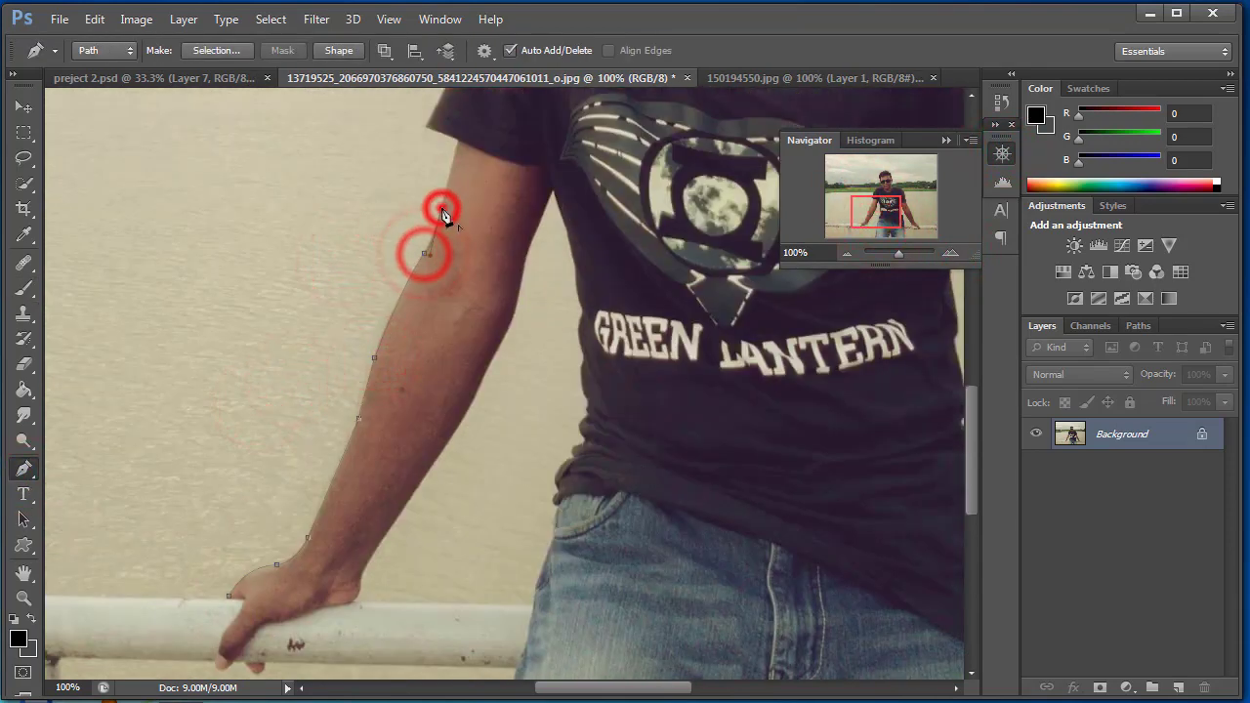
click(459, 140)
scroll(465, 177, up, 1)
click(475, 175)
Continue the path over the shoulder top and up the neck to the jaw.
scroll(475, 176, up, 5)
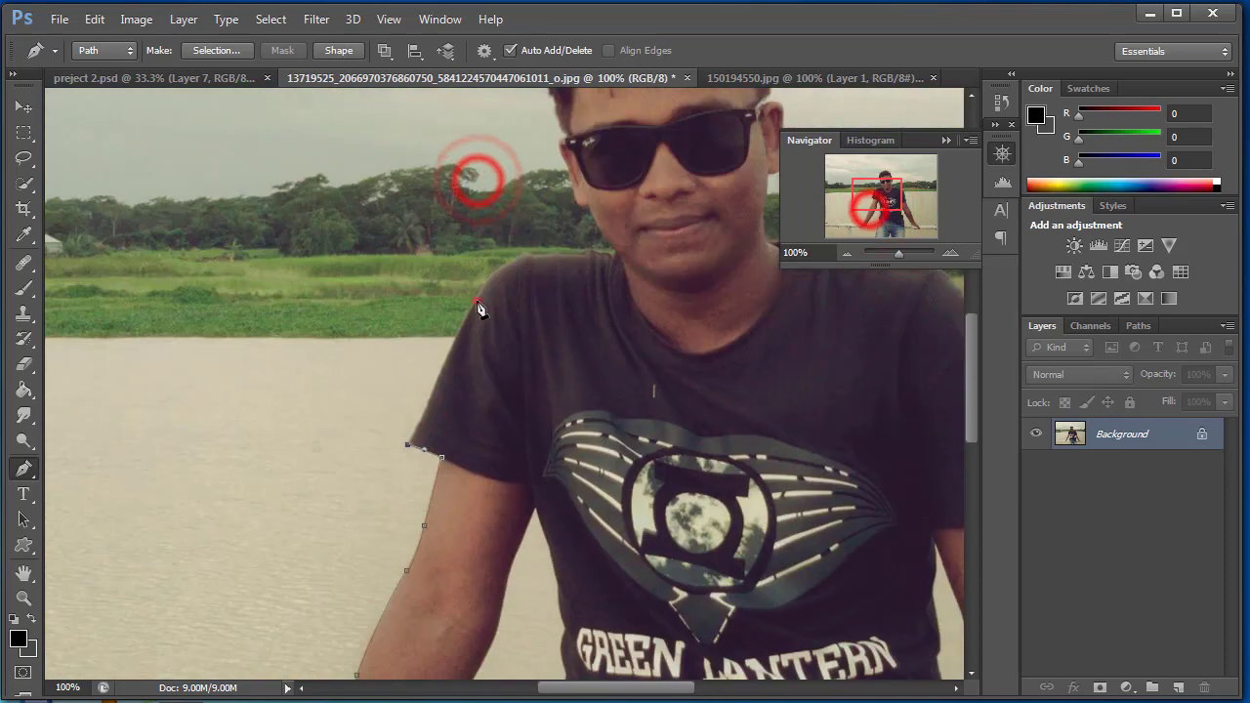
click(477, 303)
click(446, 366)
click(498, 270)
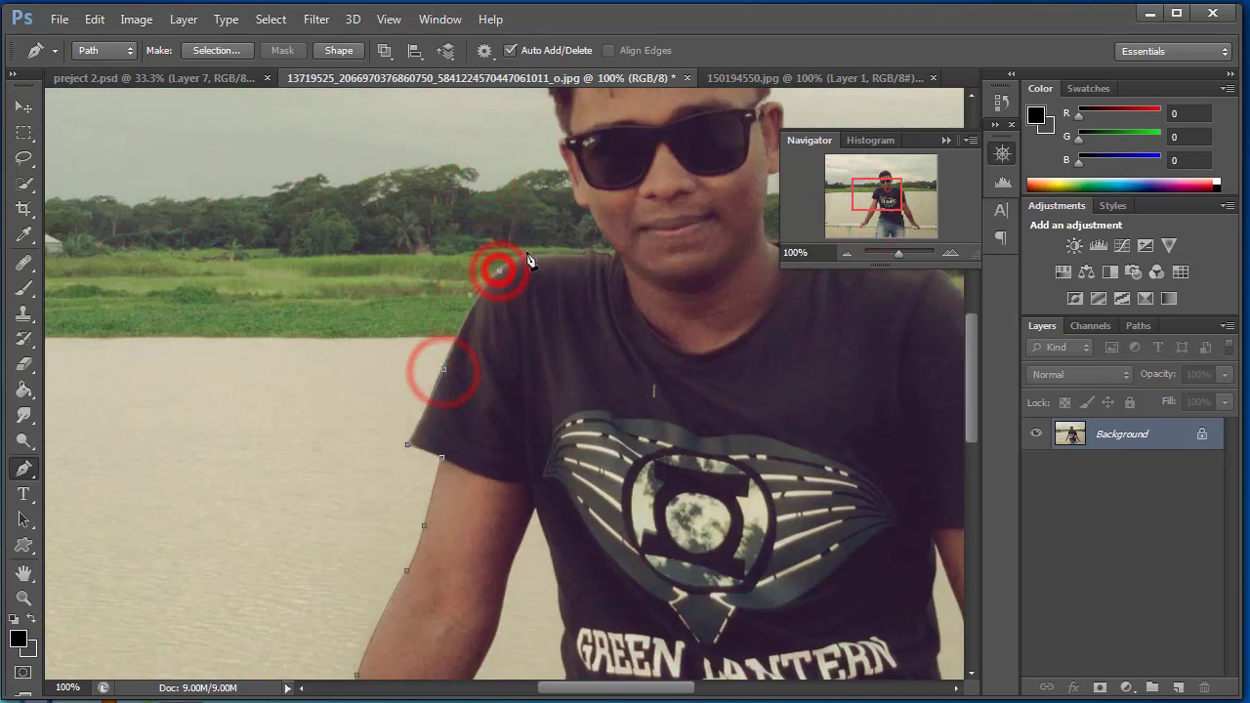
click(612, 262)
click(951, 252)
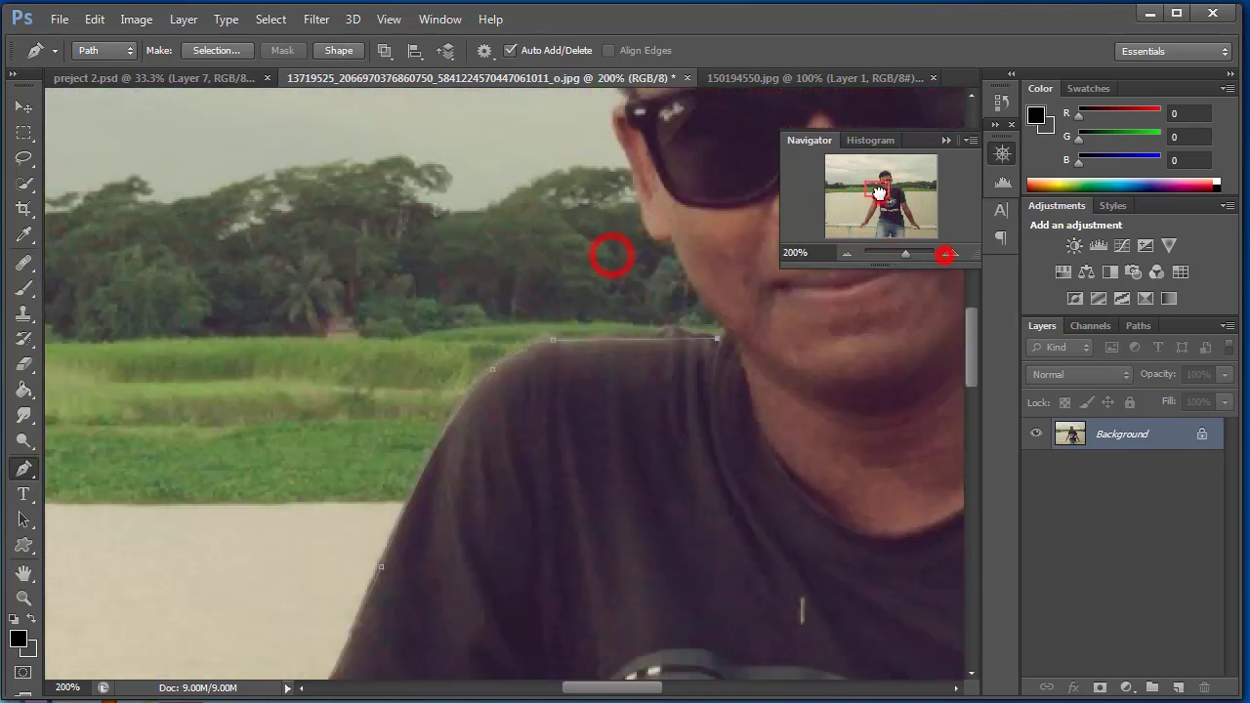
click(874, 195)
click(283, 276)
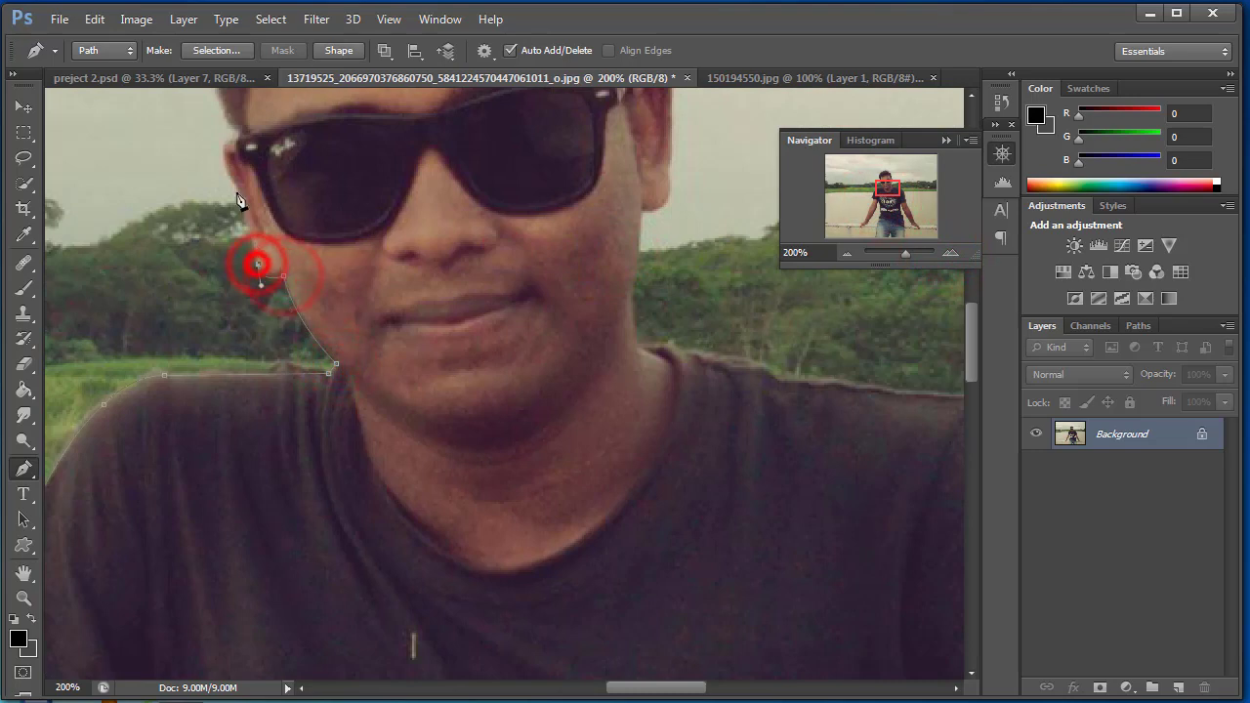
click(222, 162)
Curve the path over the hair and head, then down around the ear.
click(885, 186)
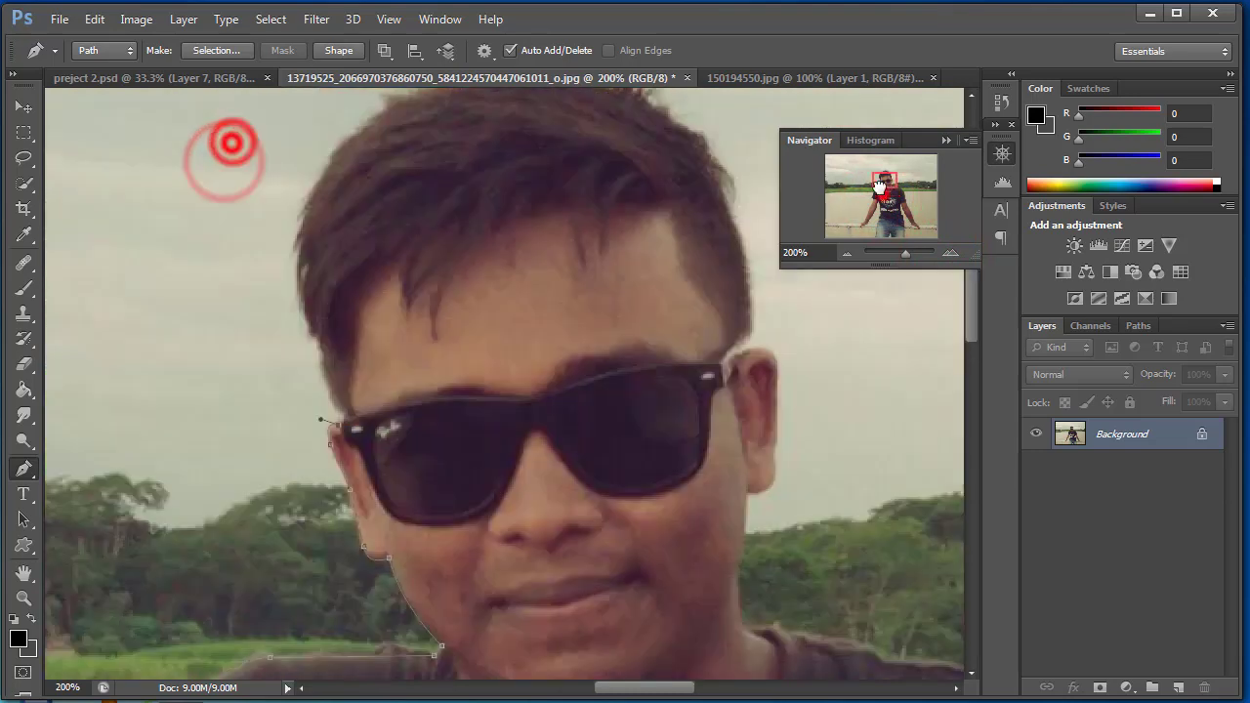
click(320, 360)
drag(357, 130, 463, 144)
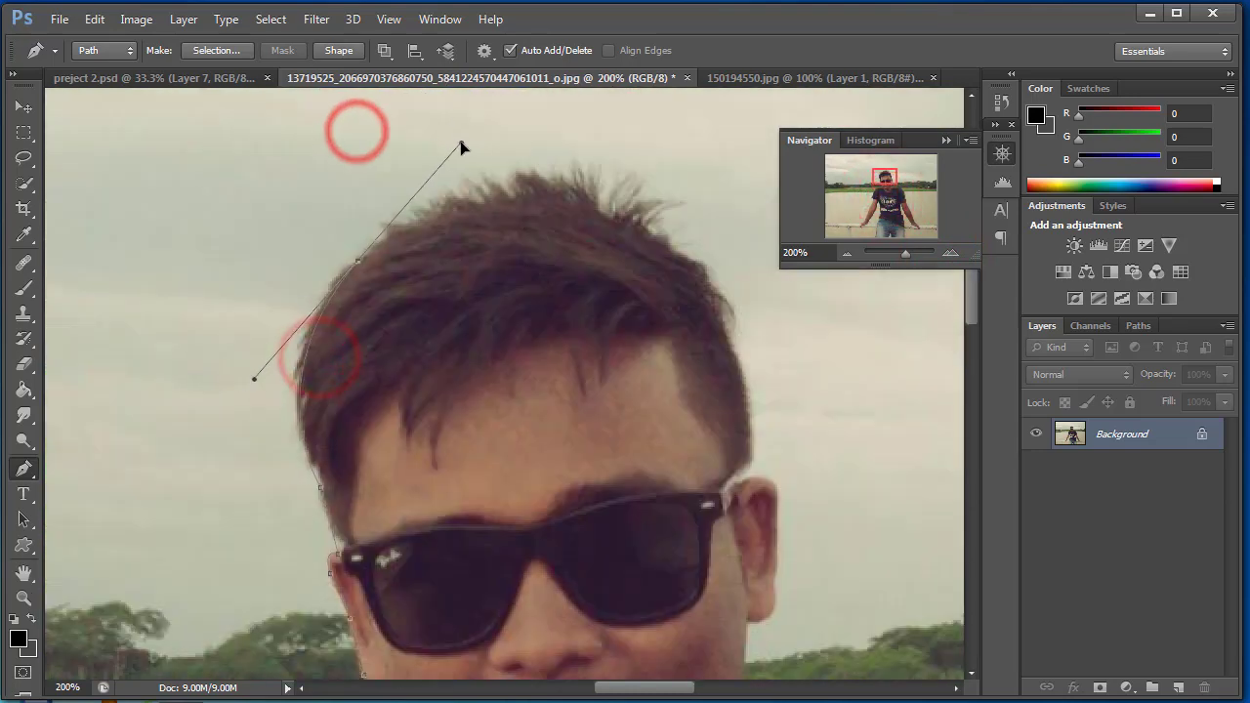
alt+click(358, 259)
drag(508, 186, 513, 193)
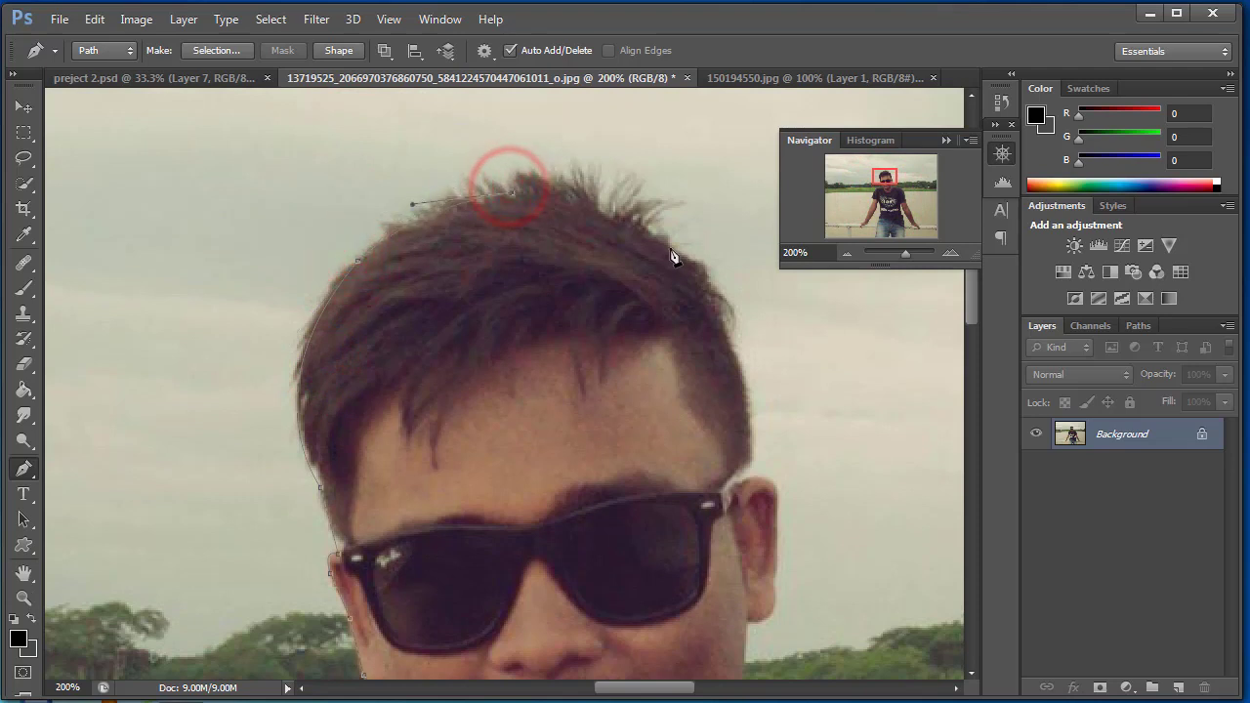
click(724, 323)
drag(754, 475, 751, 628)
click(777, 507)
click(775, 584)
drag(879, 195, 897, 184)
click(208, 390)
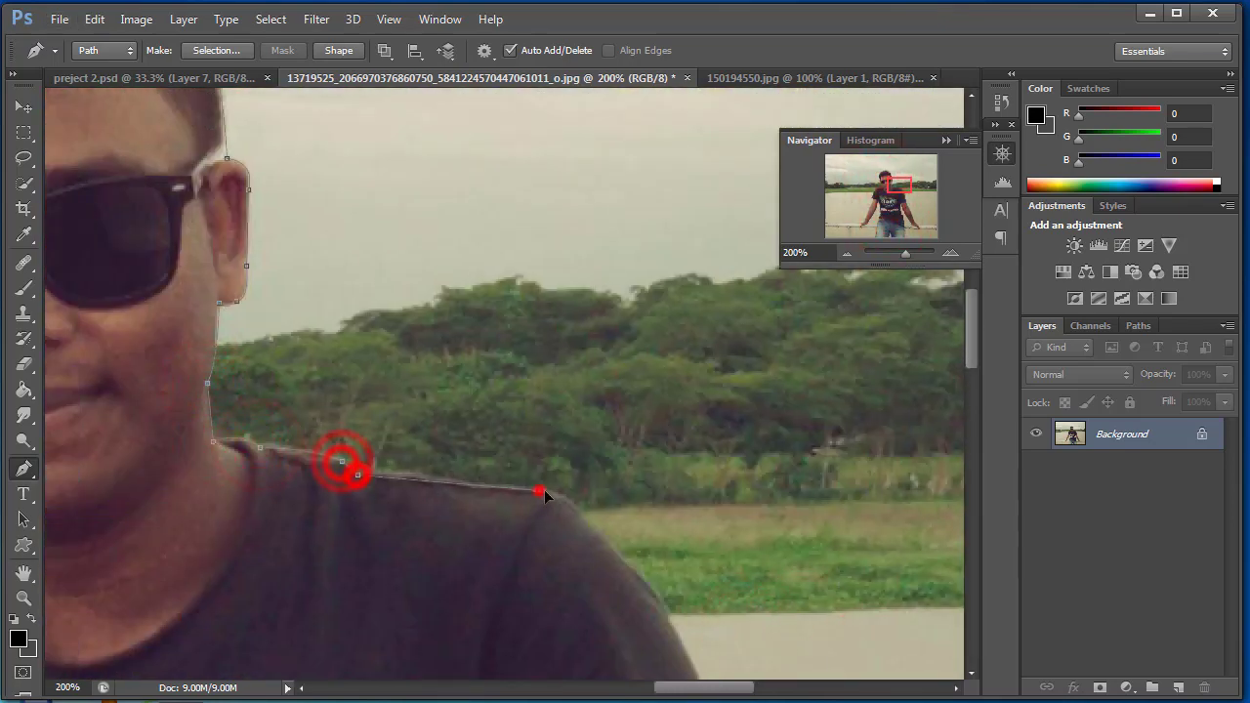
Extend the path along the far shoulder and down the sleeve to the upper arm.
drag(904, 191, 908, 197)
click(384, 299)
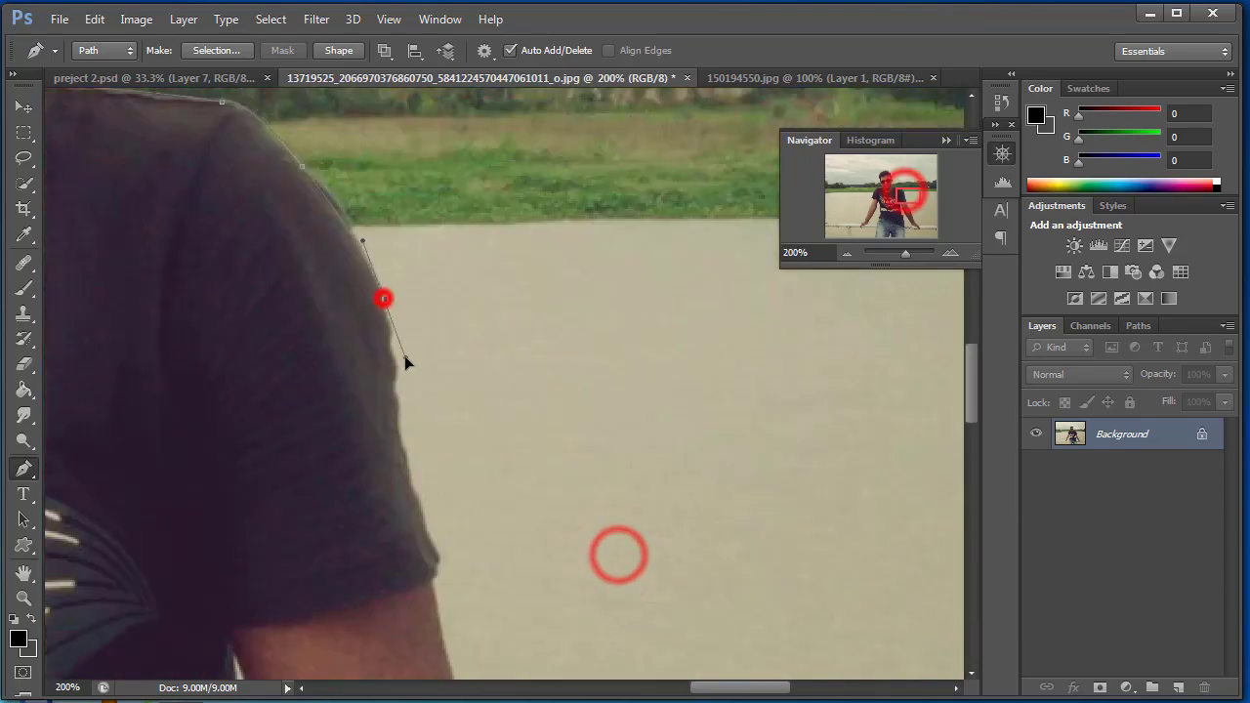
click(396, 412)
click(422, 516)
click(439, 559)
scroll(438, 559, down, 5)
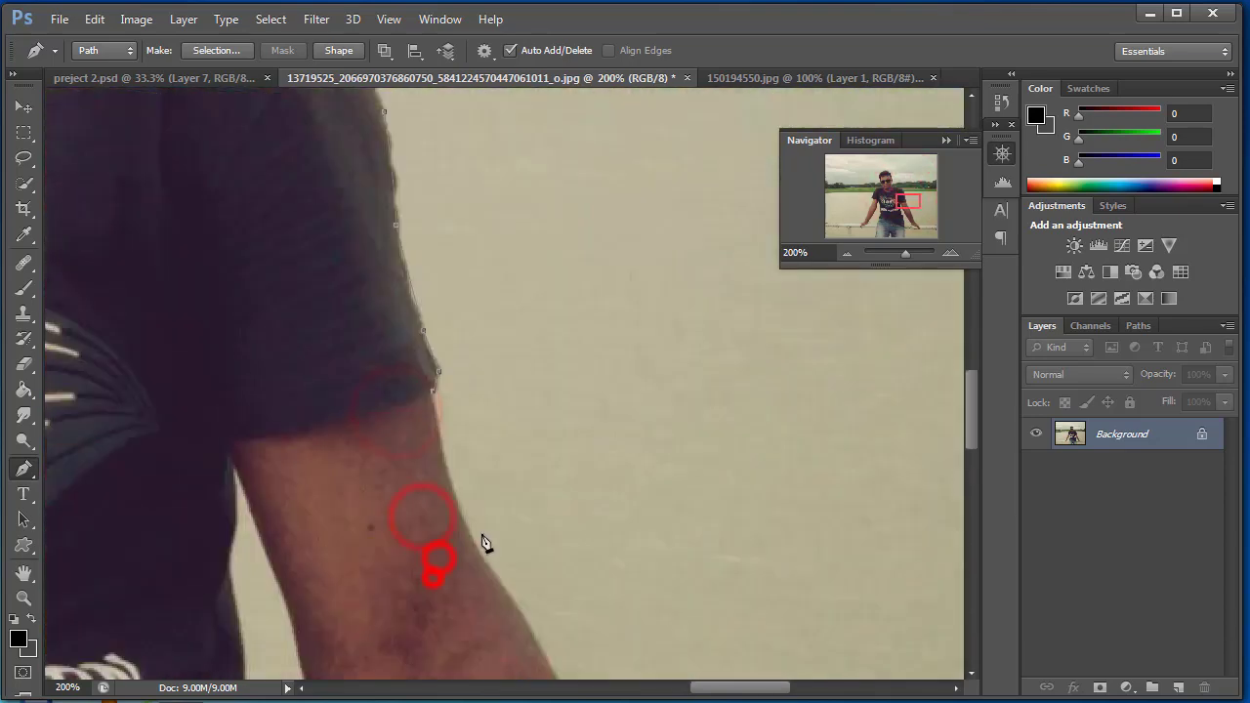
click(453, 424)
scroll(547, 530, down, 2)
scroll(586, 547, down, 6)
Trace down the forearm and around the hand on the rail to its fingertips.
click(597, 494)
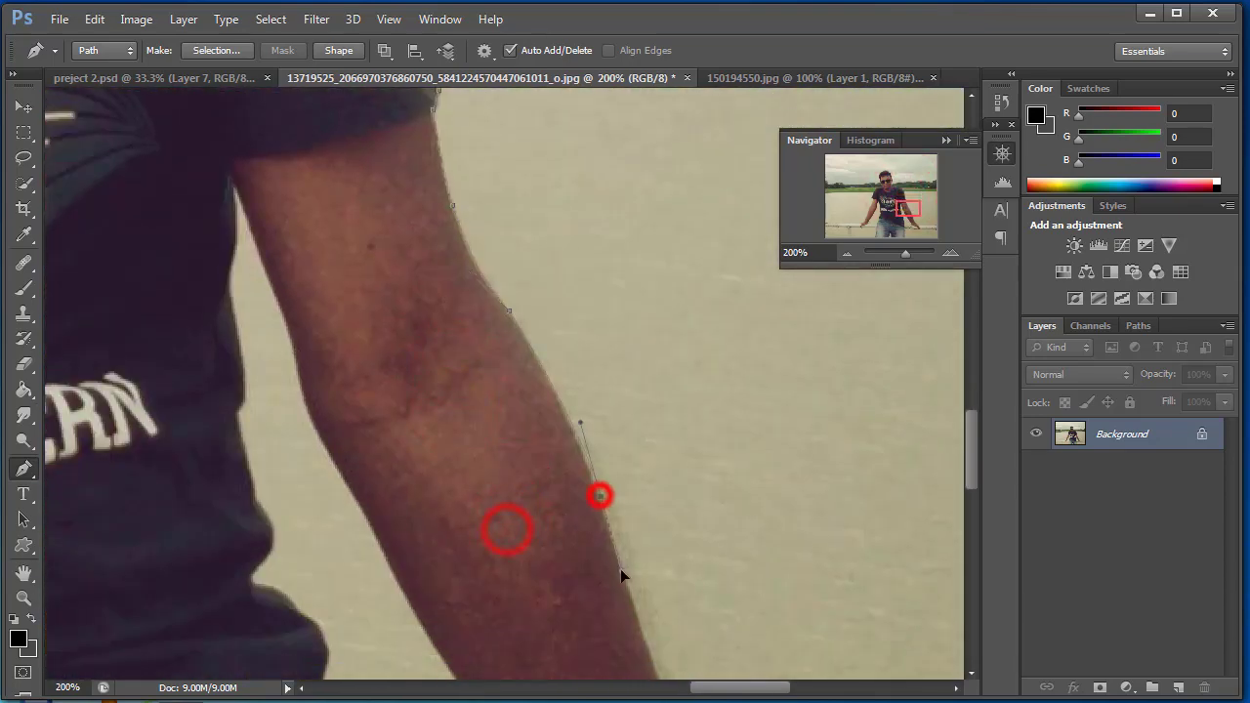
scroll(653, 466, down, 1)
click(651, 458)
scroll(752, 590, down, 1)
click(734, 557)
scroll(737, 562, down, 3)
click(804, 482)
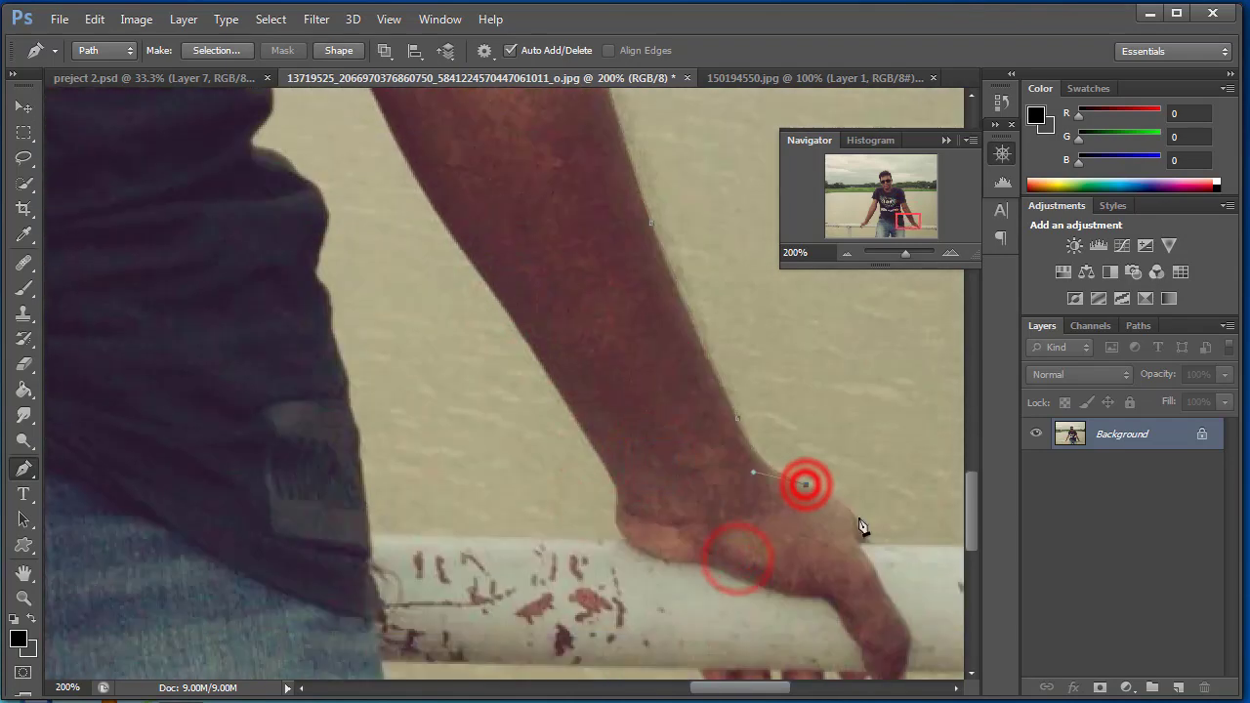
click(857, 518)
click(870, 543)
scroll(882, 570, down, 3)
click(910, 550)
scroll(907, 567, down, 1)
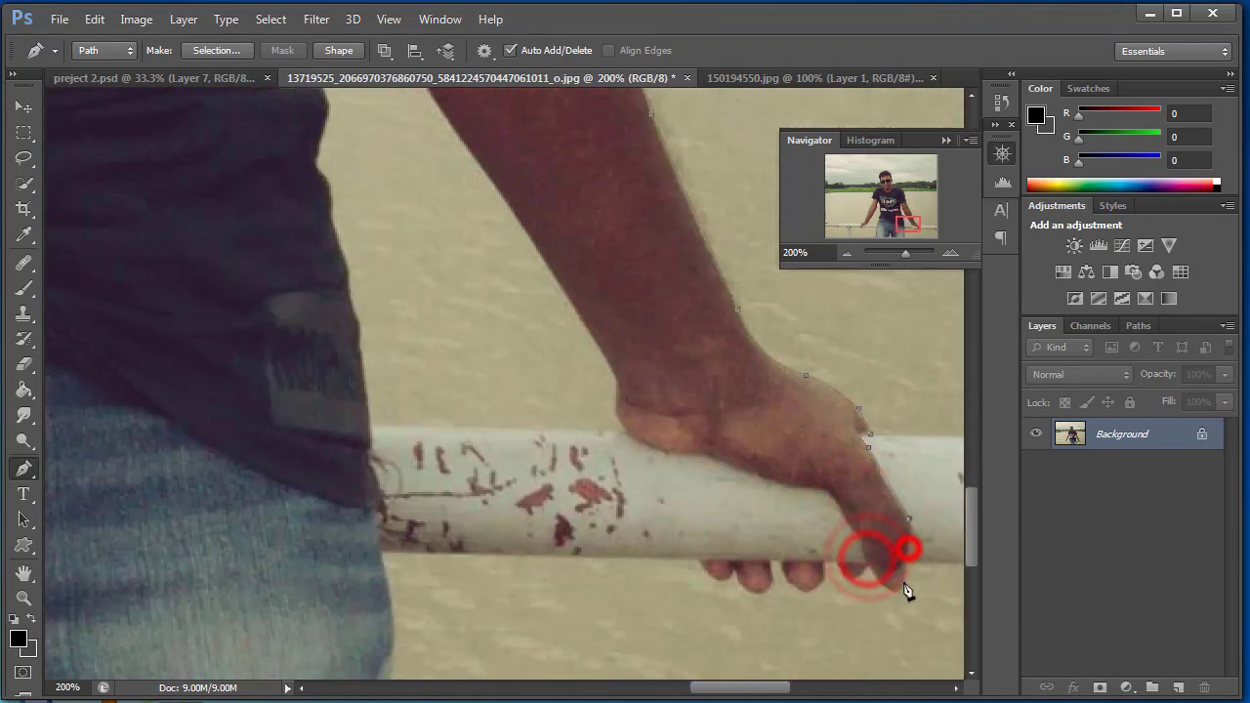
click(889, 587)
click(865, 543)
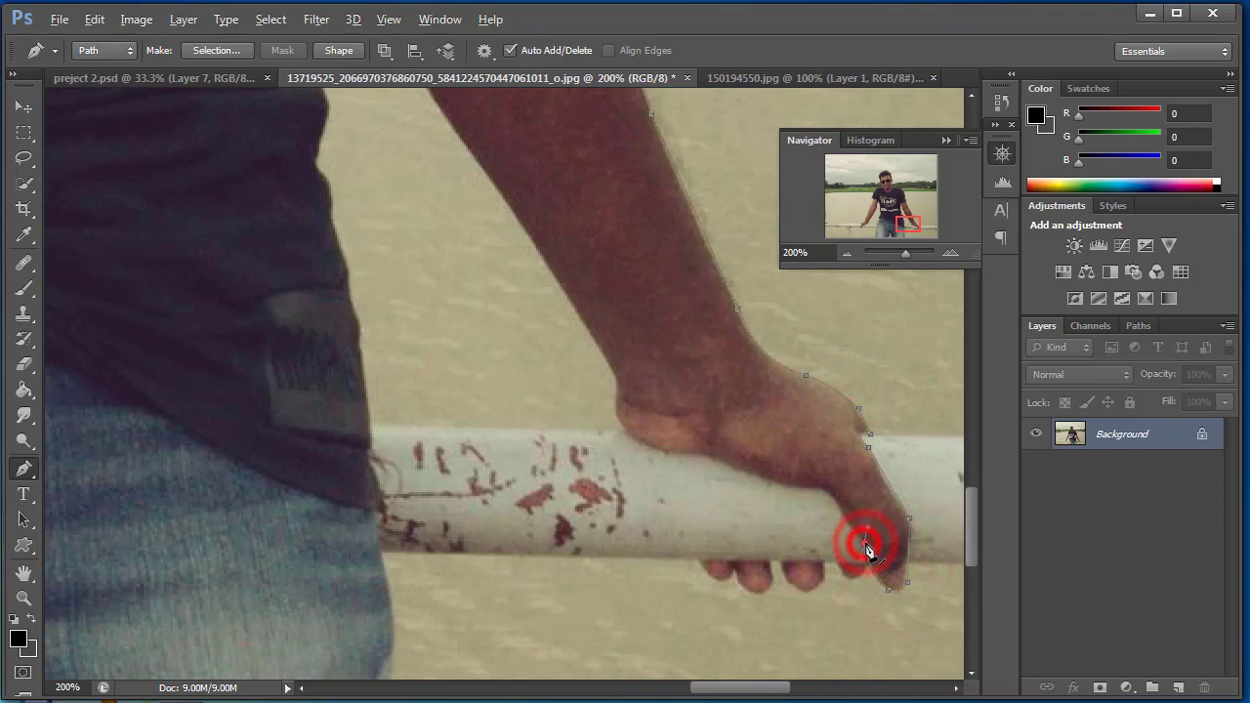
Bring the path back across the hand, up the inner arm and down the shirt side.
drag(626, 431, 567, 407)
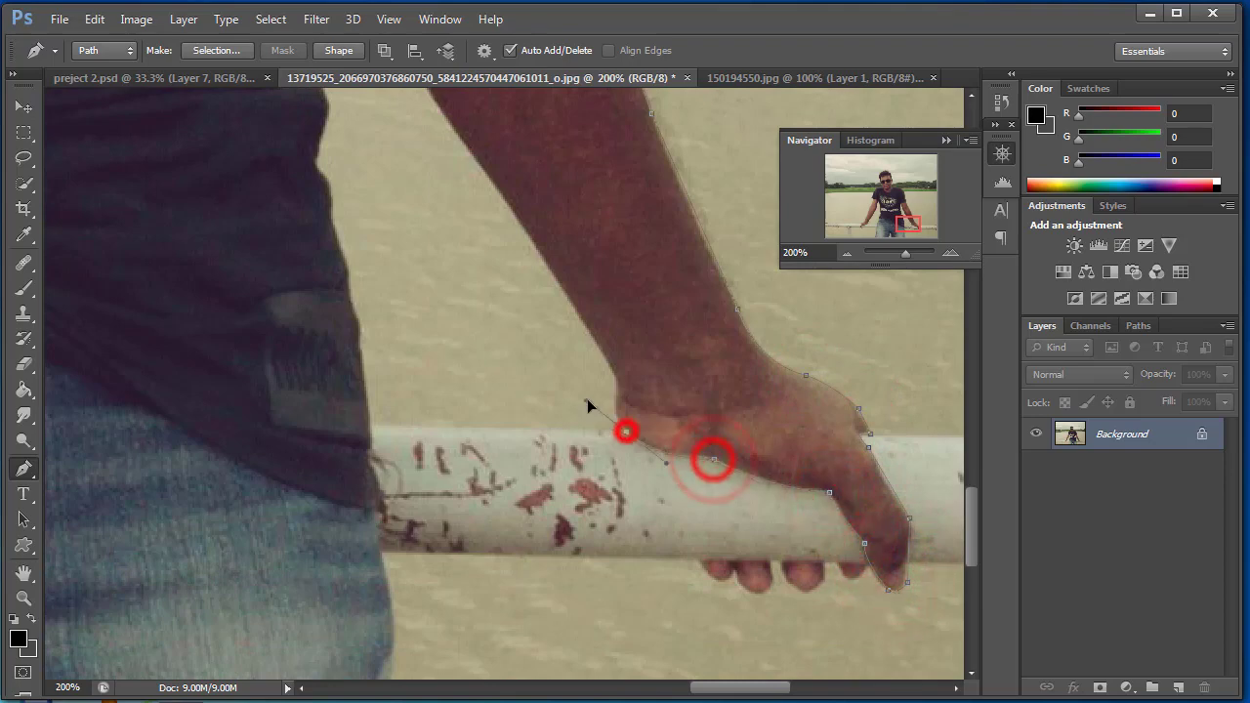
click(616, 386)
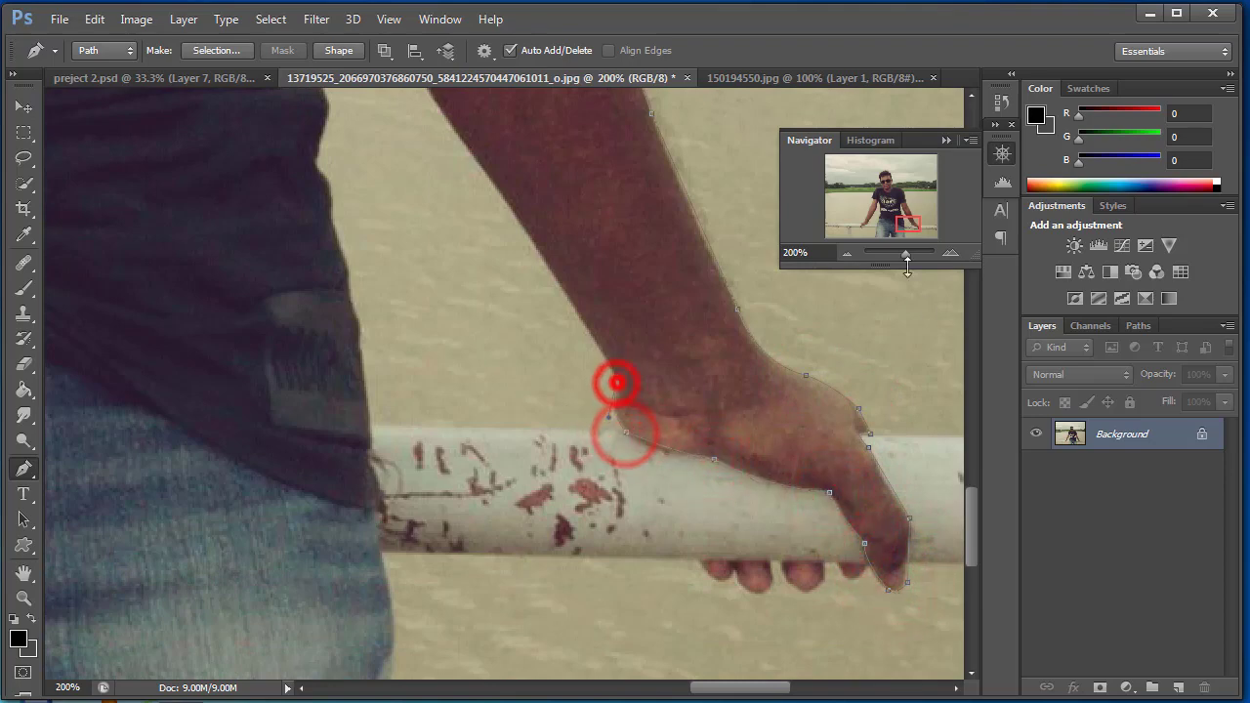
click(847, 253)
click(509, 535)
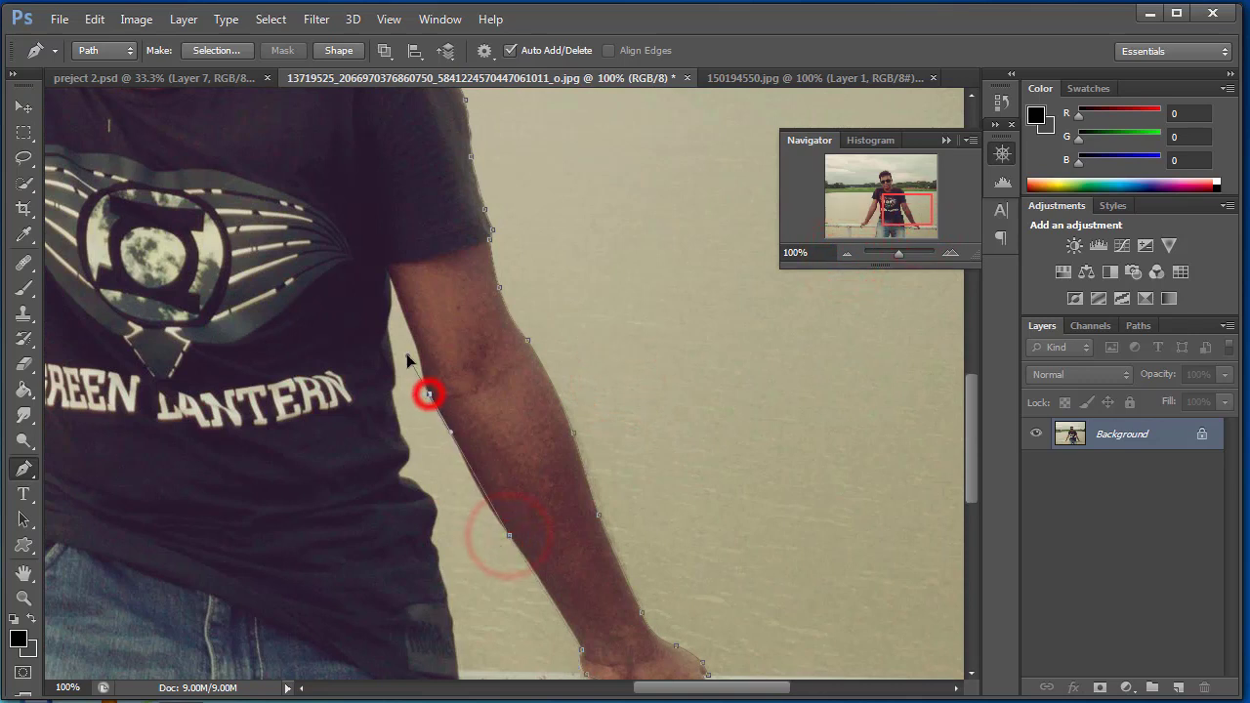
drag(406, 354, 413, 335)
drag(390, 279, 394, 410)
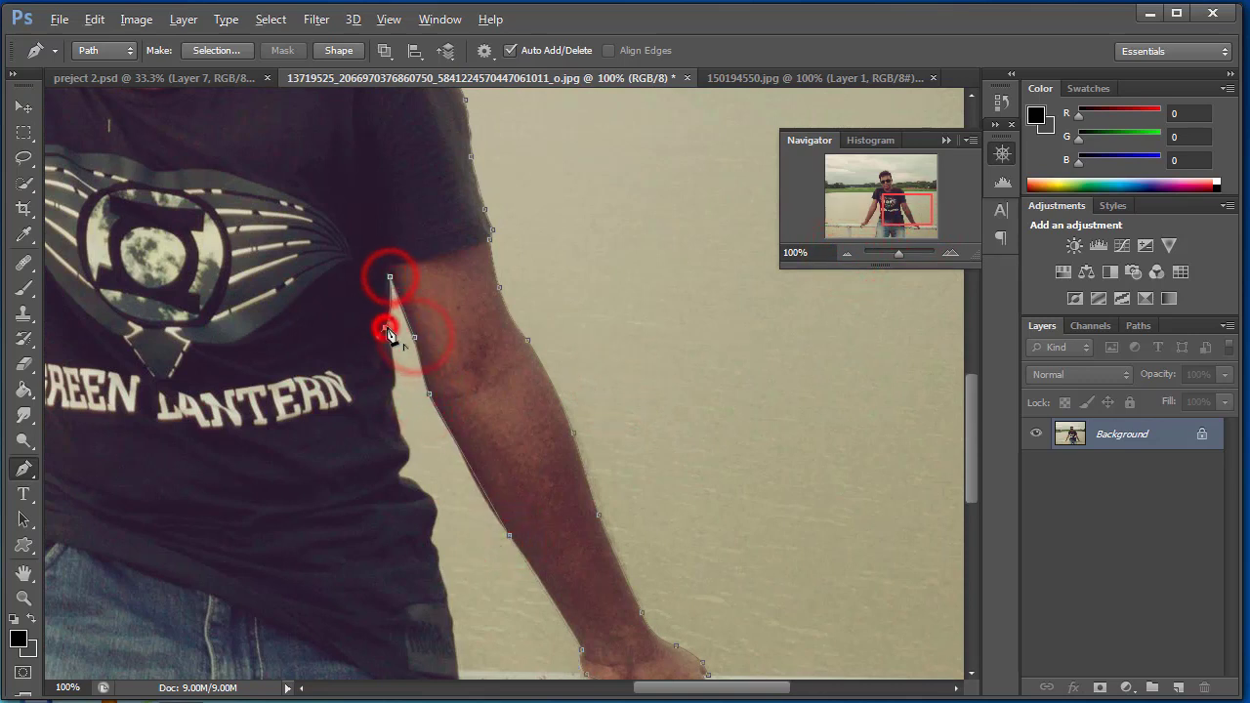
click(394, 402)
click(400, 432)
click(399, 477)
click(429, 498)
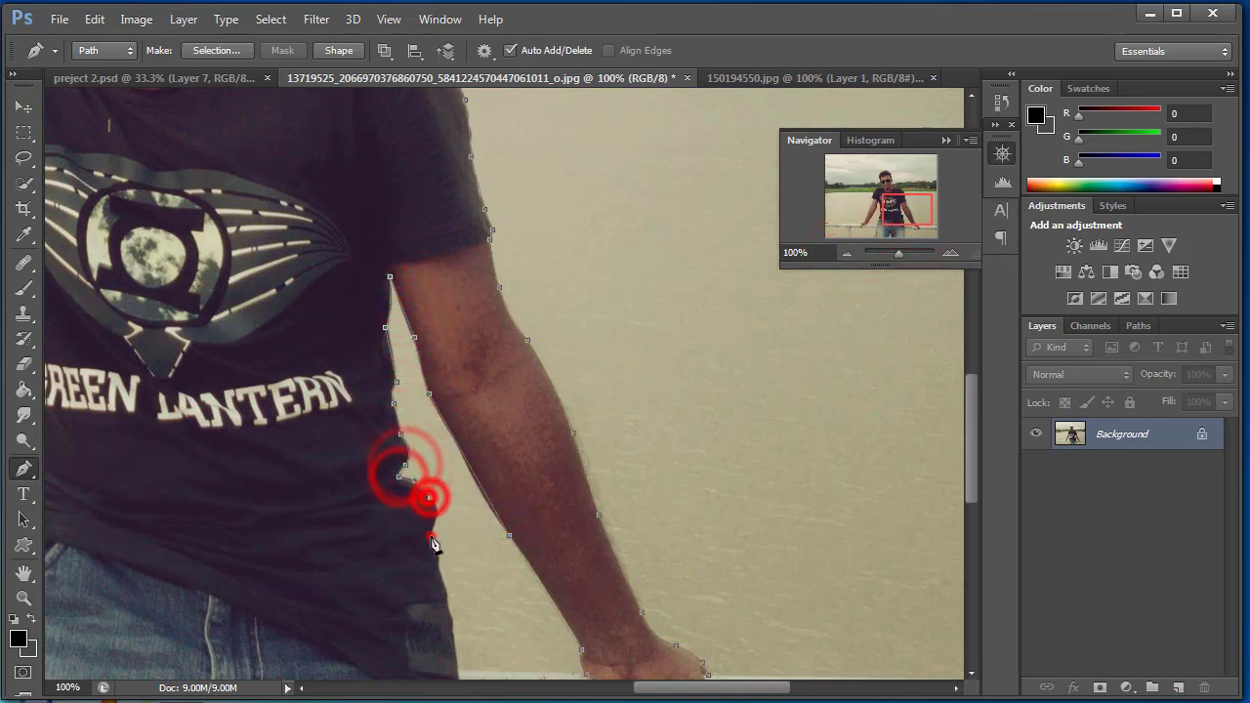
click(430, 536)
Continue the path past the shirt hem and down the jeans to the far leg.
scroll(431, 535, down, 2)
click(436, 490)
scroll(465, 491, down, 3)
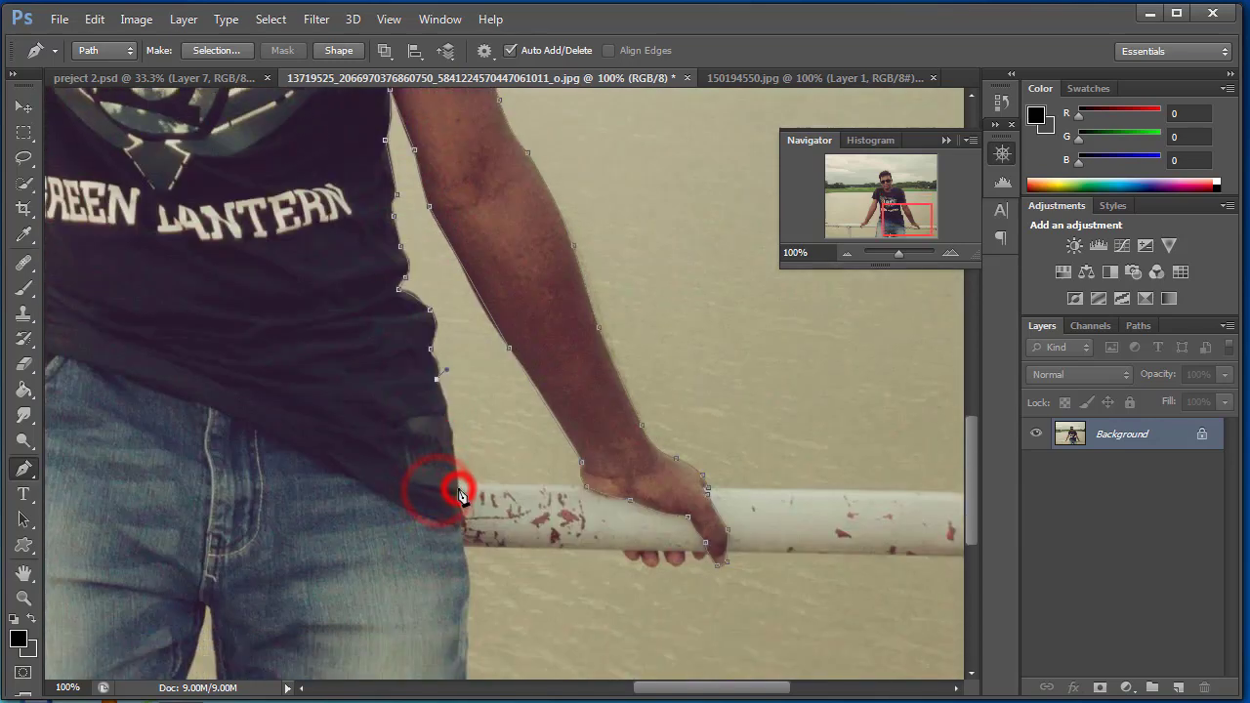
scroll(461, 536, down, 3)
click(463, 367)
click(470, 427)
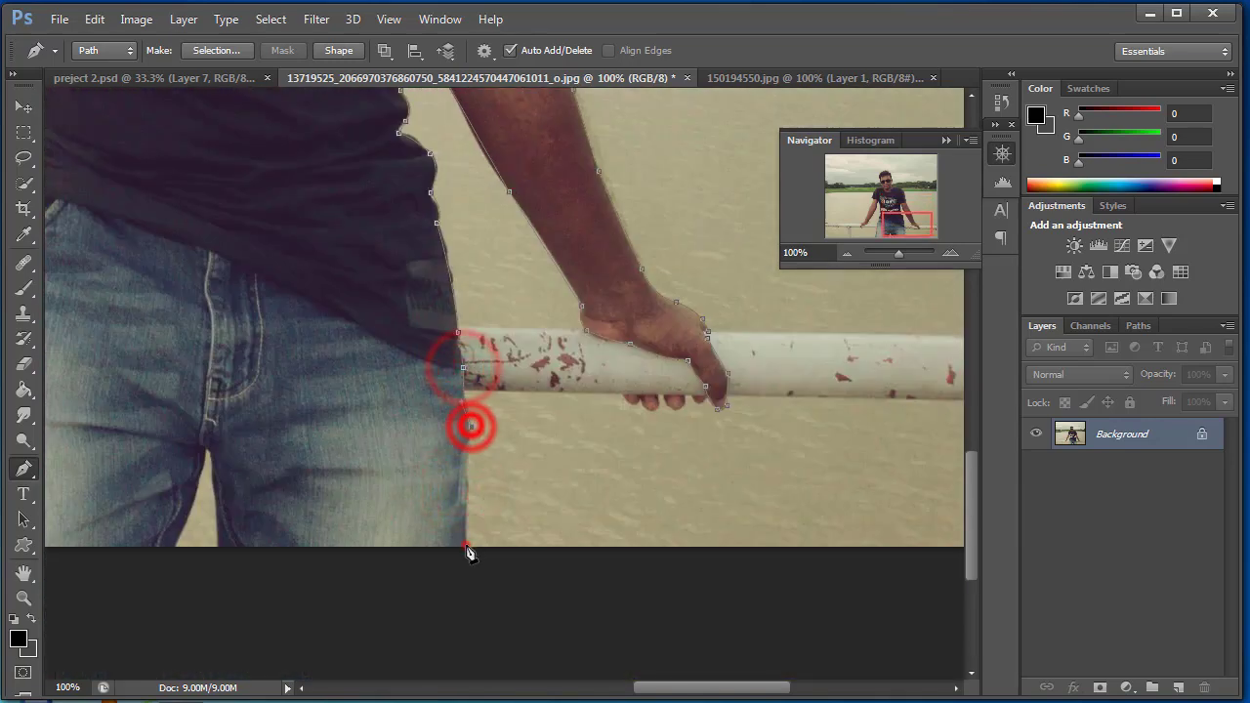
click(466, 545)
click(216, 550)
click(209, 449)
click(175, 544)
Trace up the jeans' left edge and waist, then along the shirt fold.
scroll(176, 544, up, 2)
scroll(176, 544, left, 3)
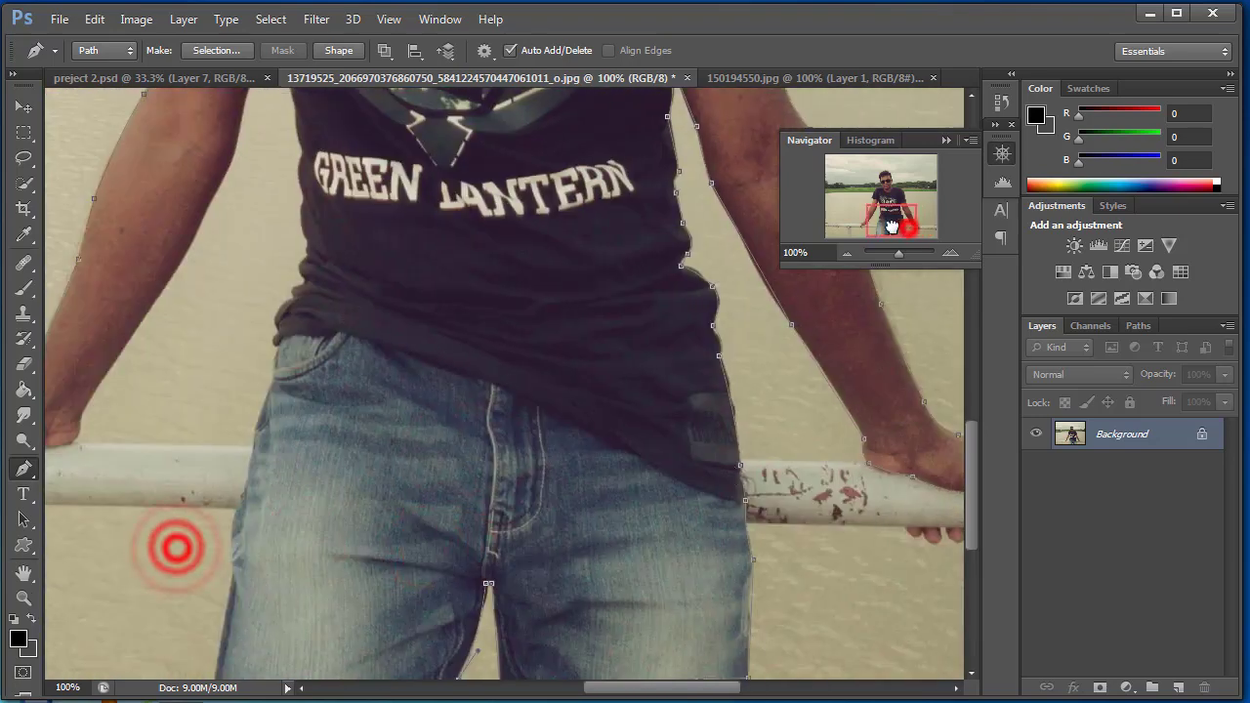
click(231, 573)
click(245, 492)
click(272, 380)
click(280, 340)
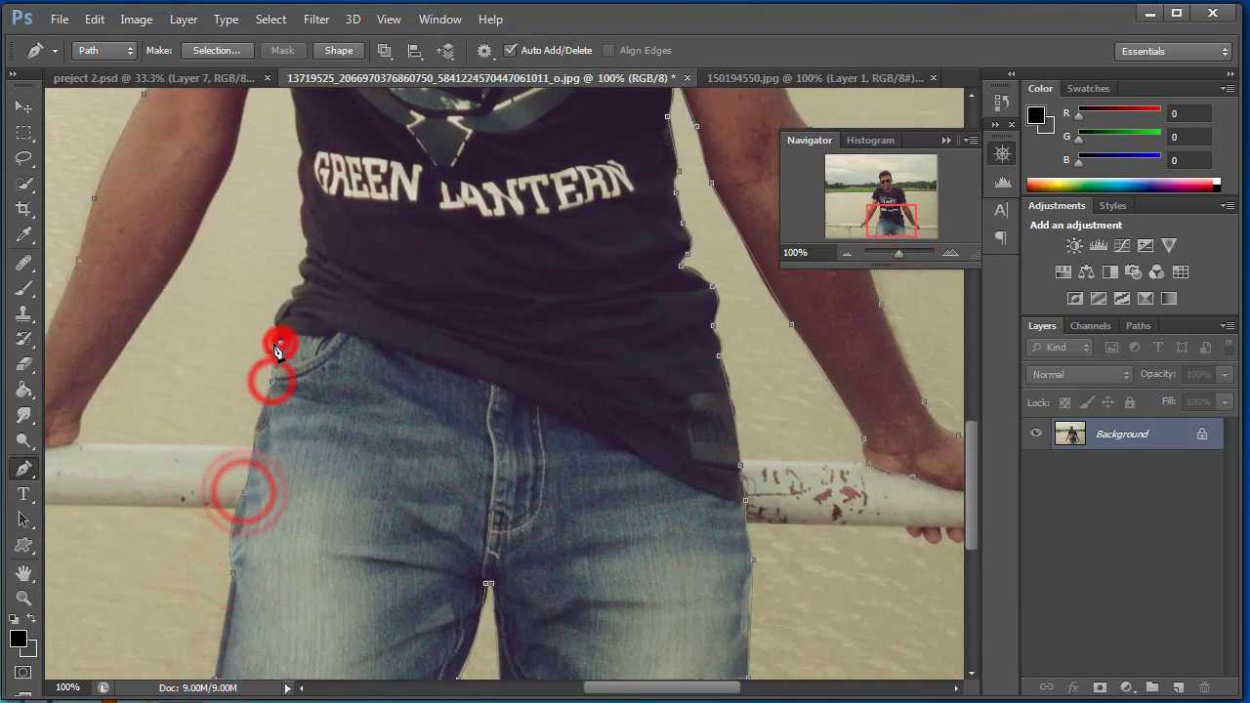
click(951, 252)
click(361, 366)
click(390, 286)
drag(406, 262, 438, 251)
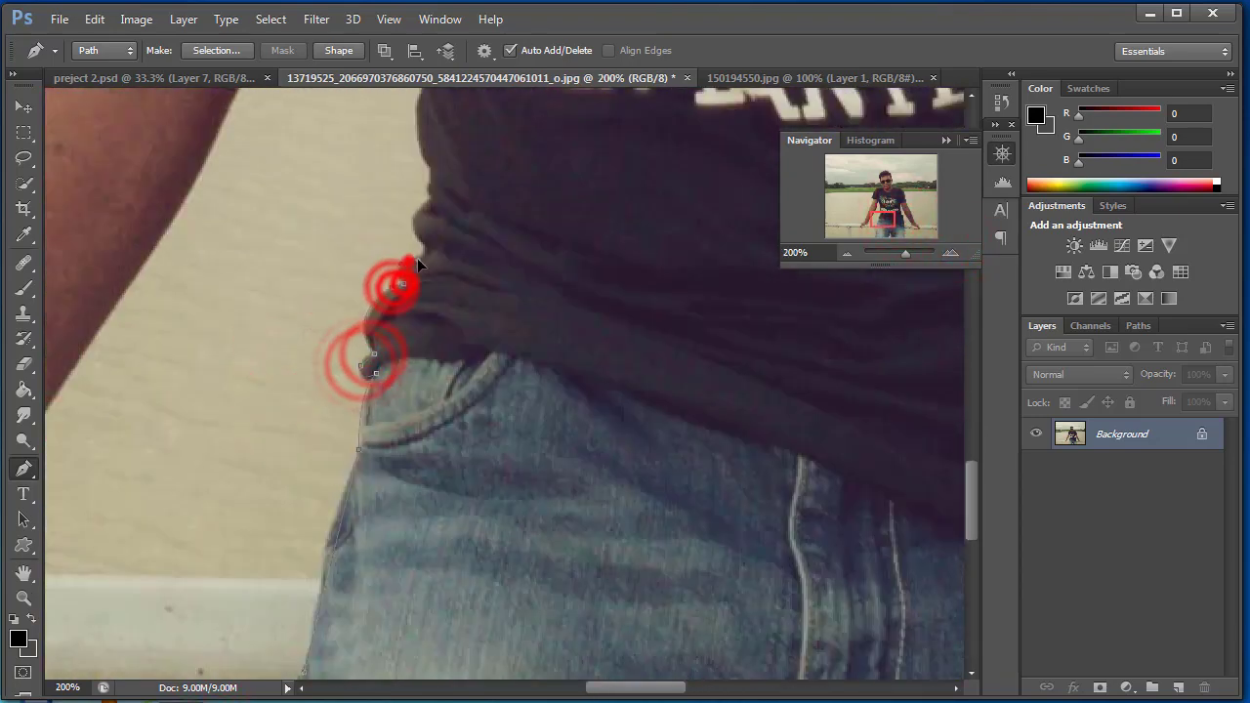
click(432, 196)
Continue the path up the shirt side under the arm and down the outer arm.
scroll(429, 195, up, 3)
click(455, 410)
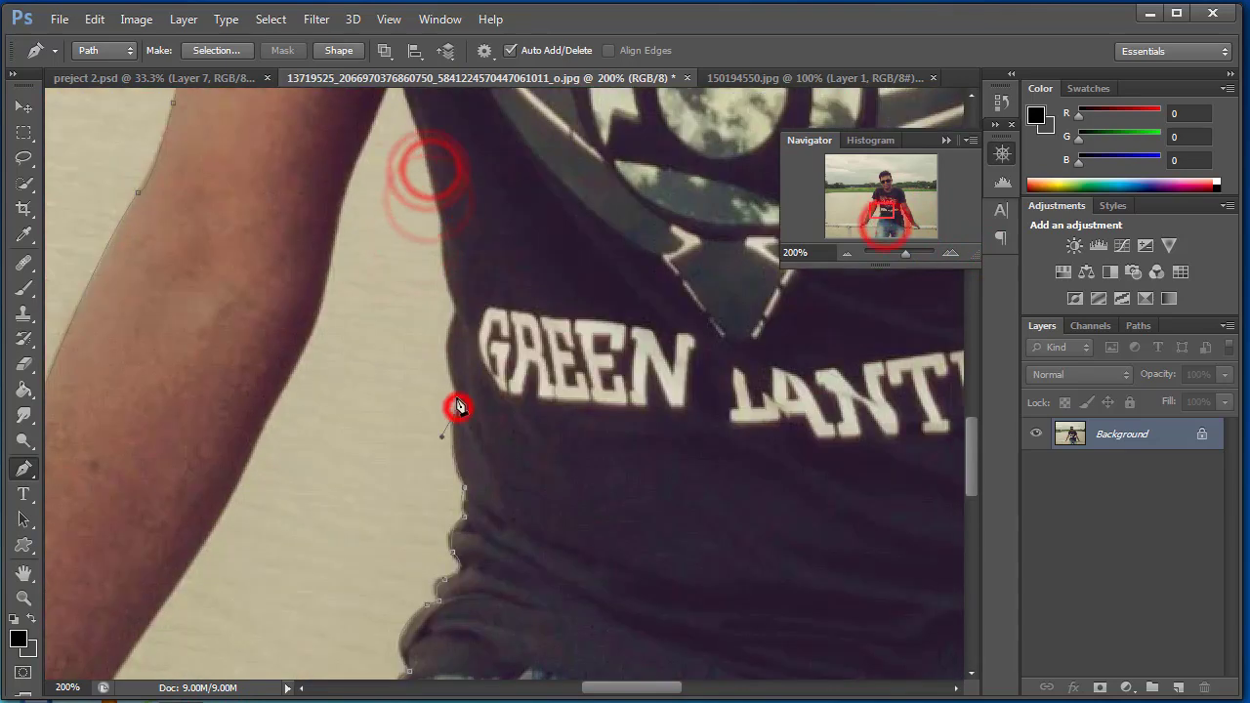
click(451, 314)
scroll(430, 332, up, 5)
click(441, 471)
click(427, 403)
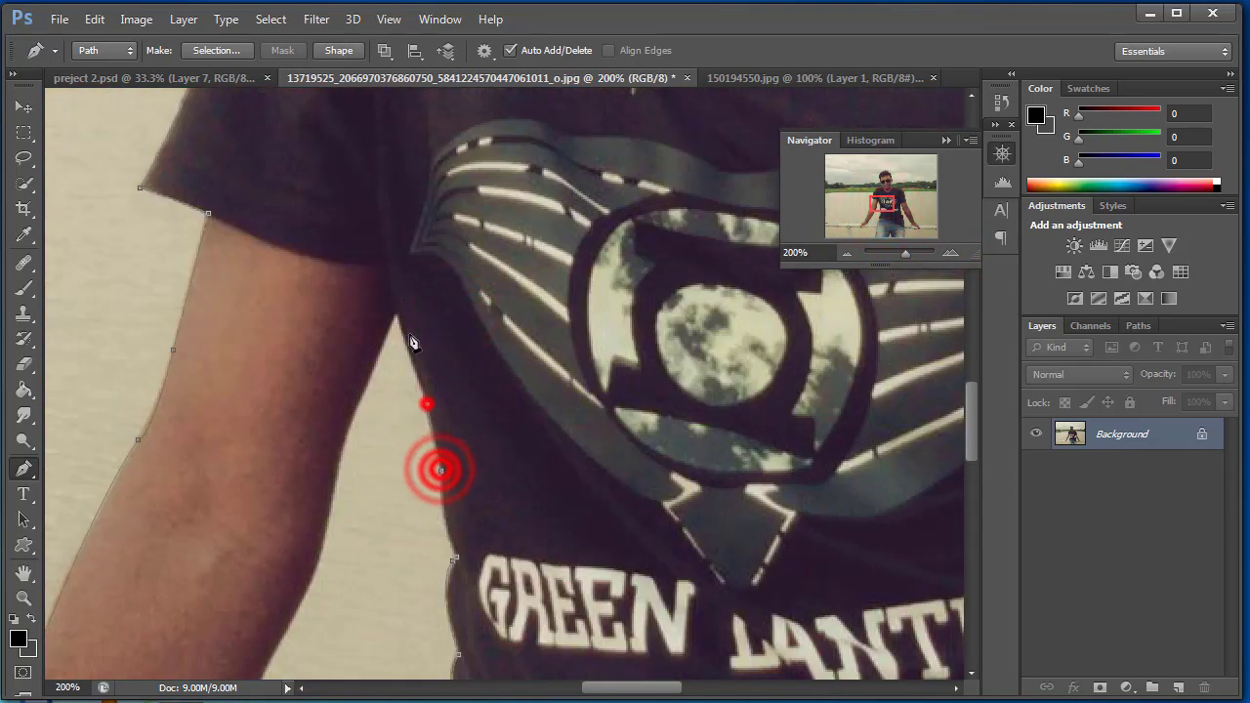
click(396, 315)
click(337, 483)
scroll(332, 508, down, 3)
click(283, 501)
scroll(244, 546, down, 2)
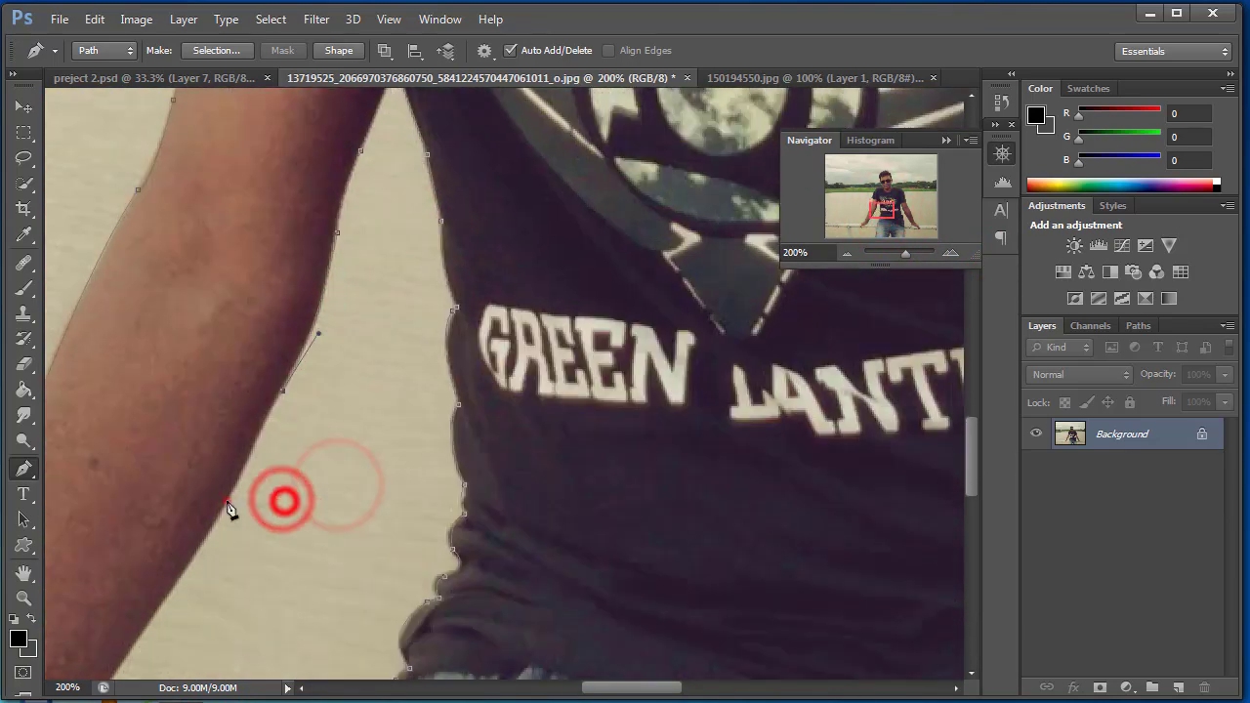
drag(227, 503, 207, 556)
scroll(228, 507, down, 3)
scroll(204, 537, down, 3)
Outline the hand on the railing around its fingertip and back toward the wrist.
click(201, 526)
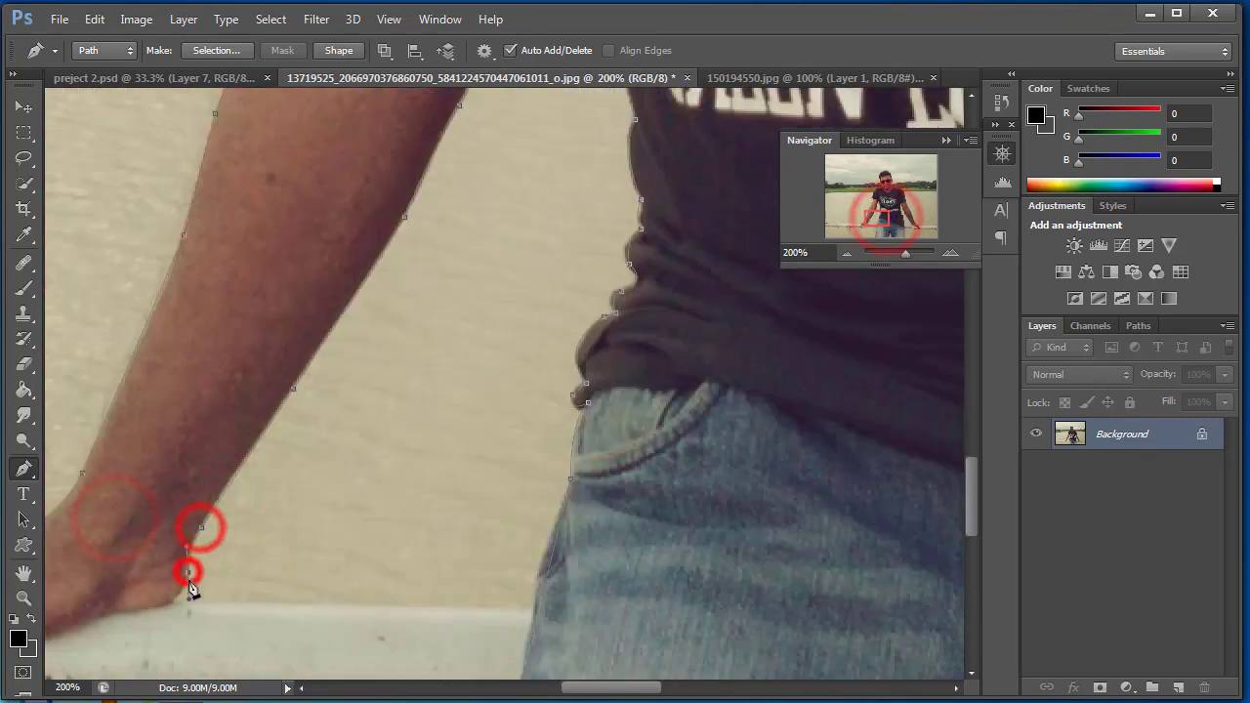
click(186, 575)
click(132, 617)
scroll(131, 618, down, 3)
scroll(132, 617, left, 2)
click(174, 432)
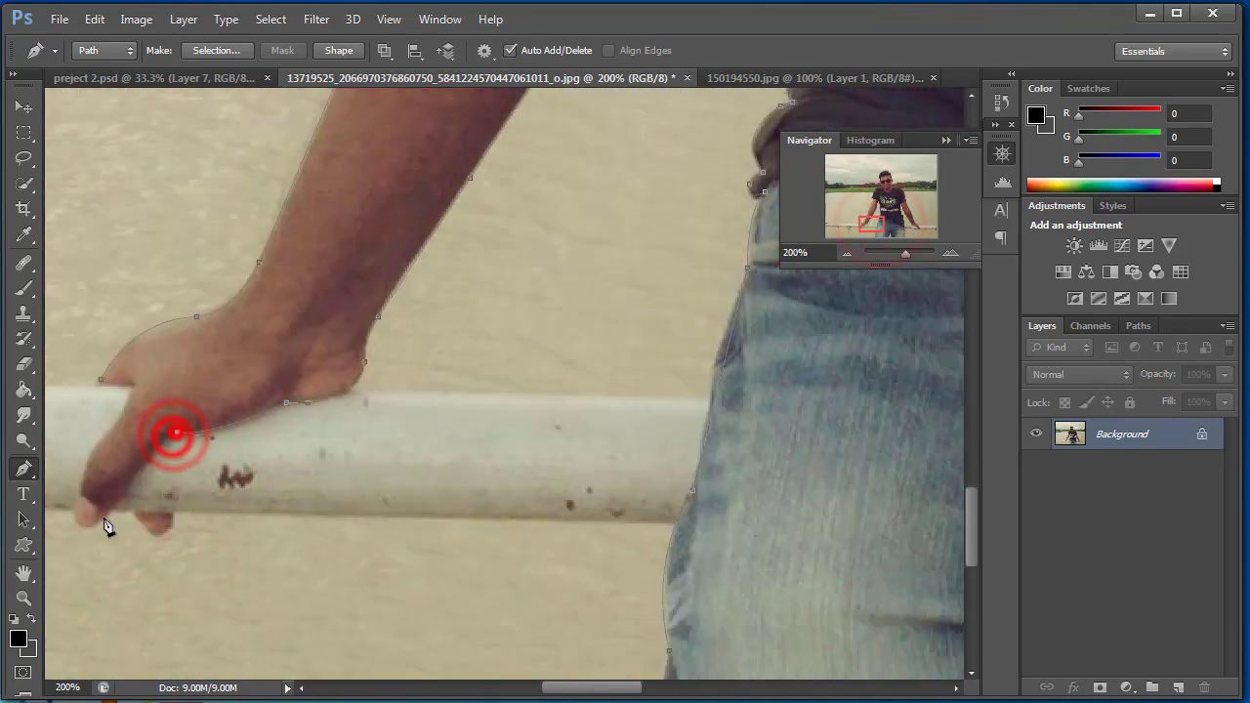
drag(87, 565, 109, 535)
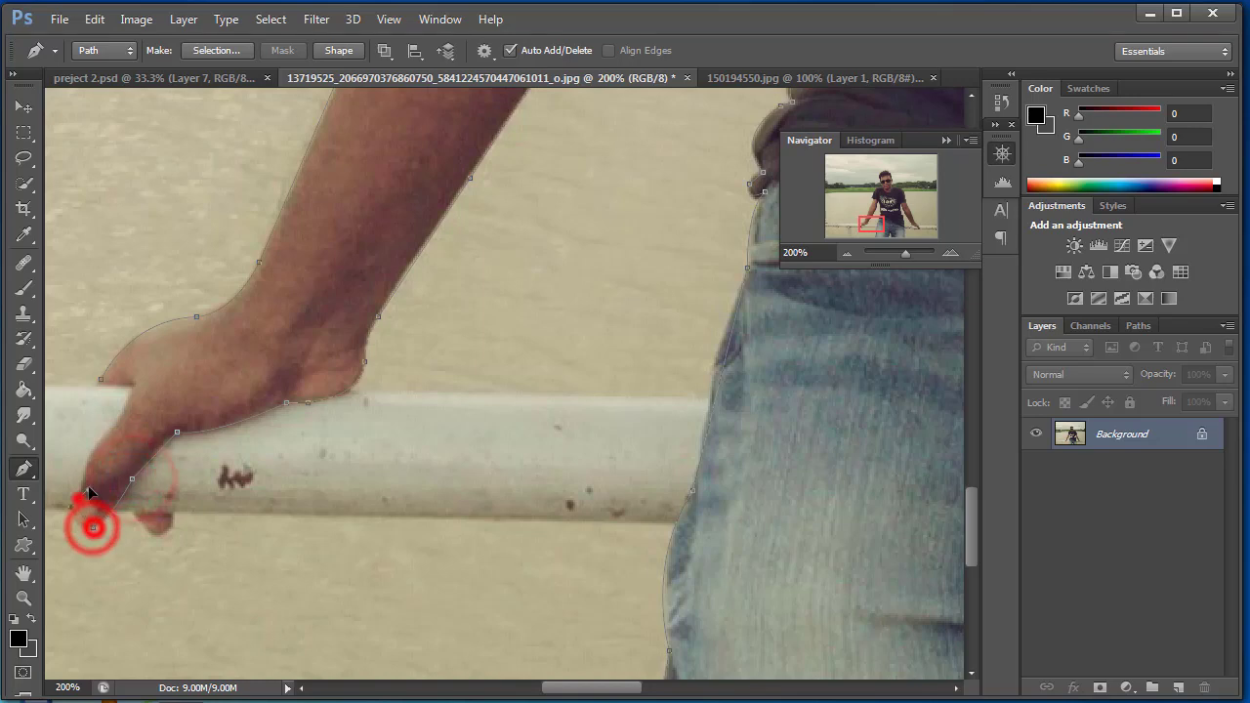
click(78, 498)
click(88, 455)
click(119, 389)
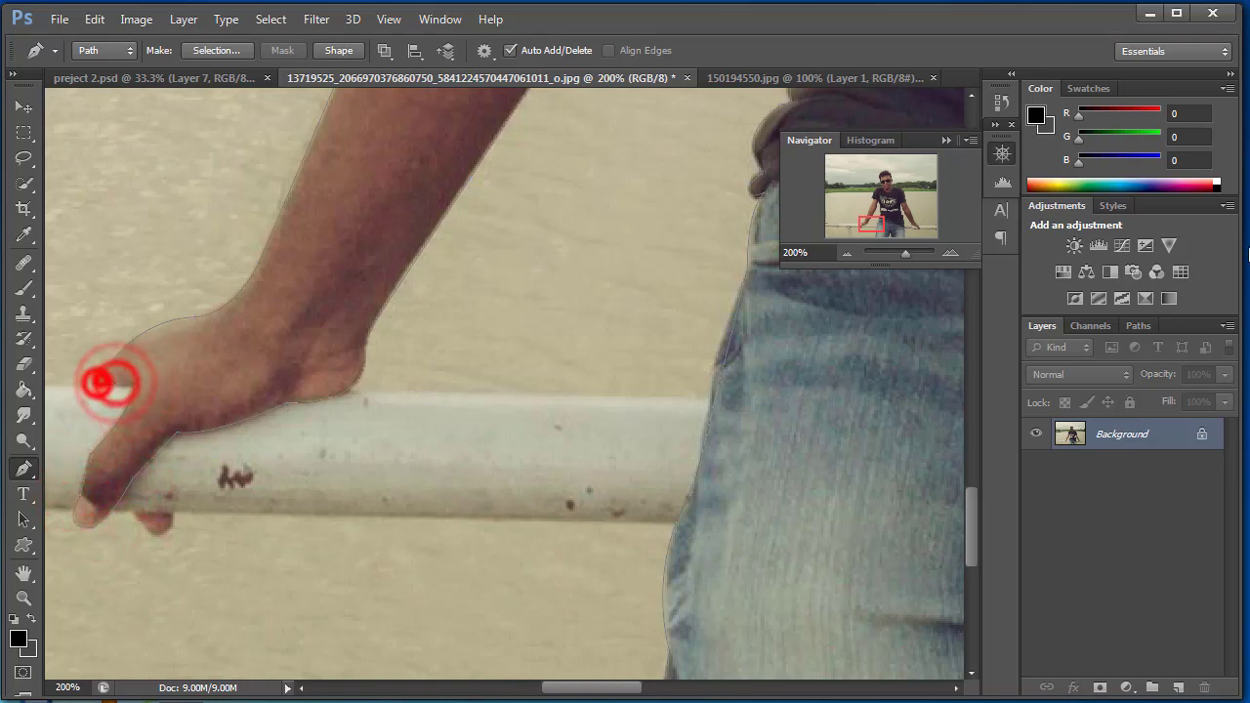
Close the outline along the undersides of the other hand's fingers.
click(846, 253)
click(950, 253)
click(168, 330)
drag(205, 345, 222, 332)
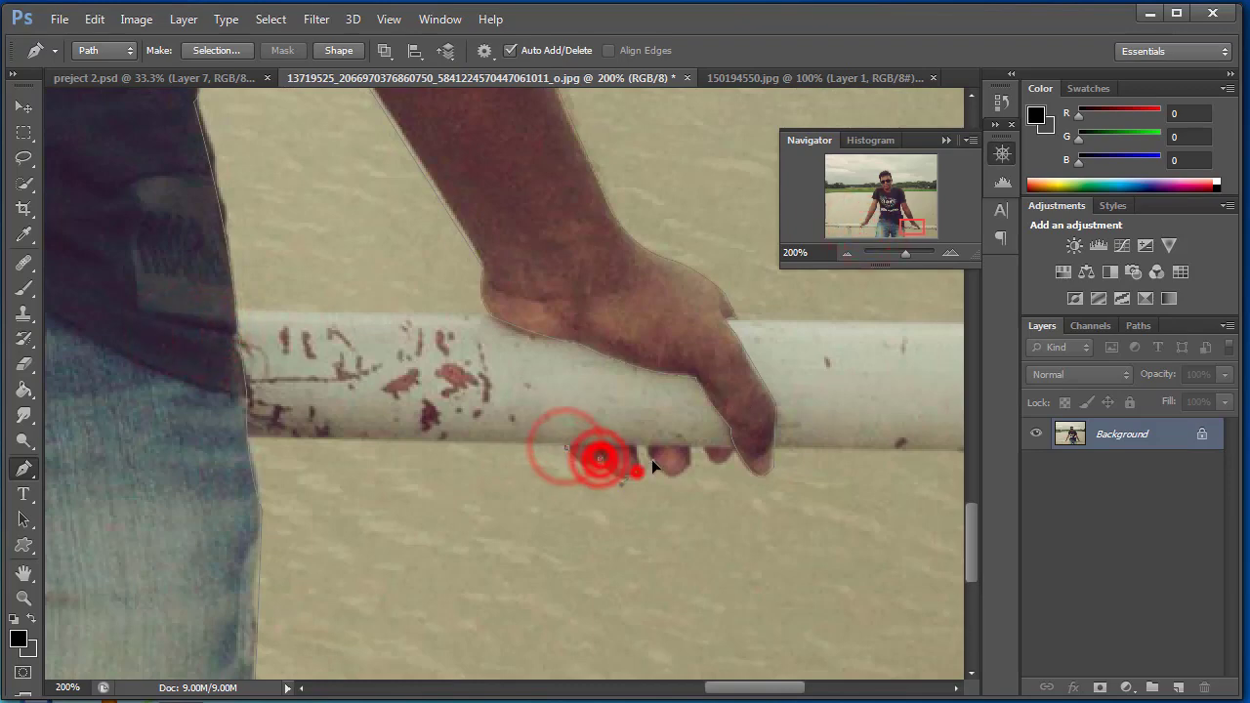
click(636, 448)
click(689, 467)
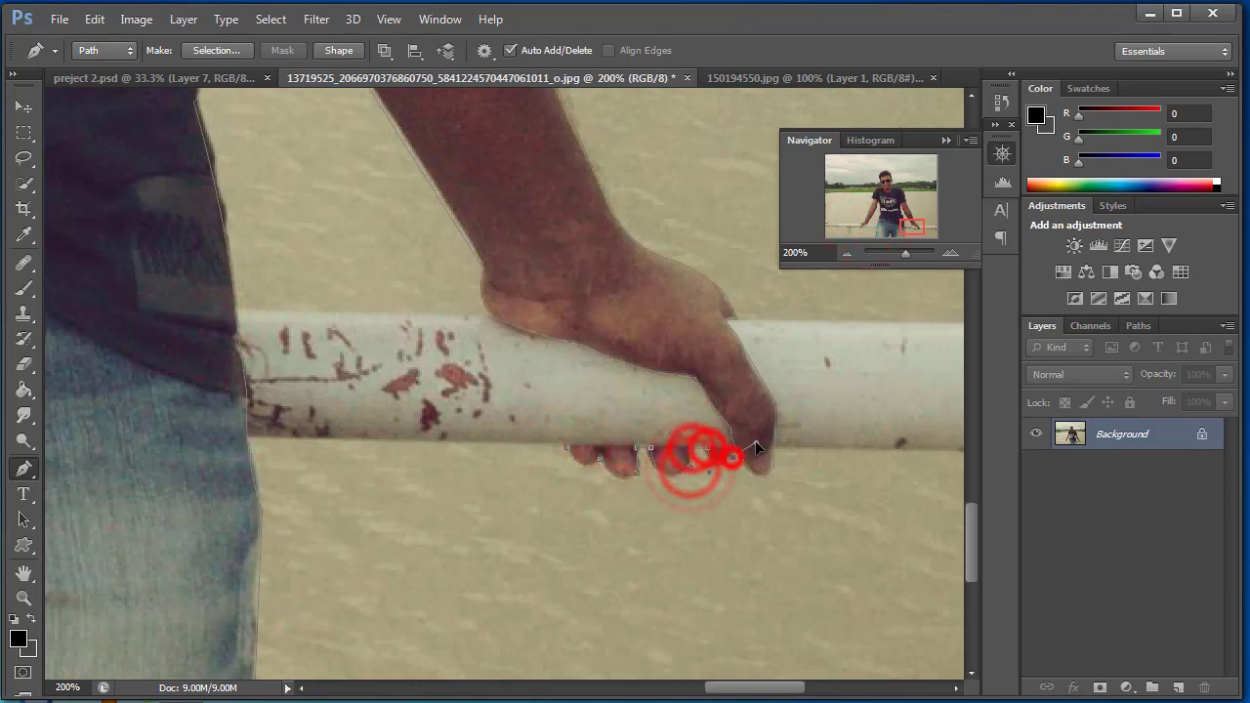
click(731, 447)
Load the Work Path as a selection and open Select > Refine Edge.
click(566, 448)
click(1139, 325)
ctrl+click(1041, 351)
click(1042, 325)
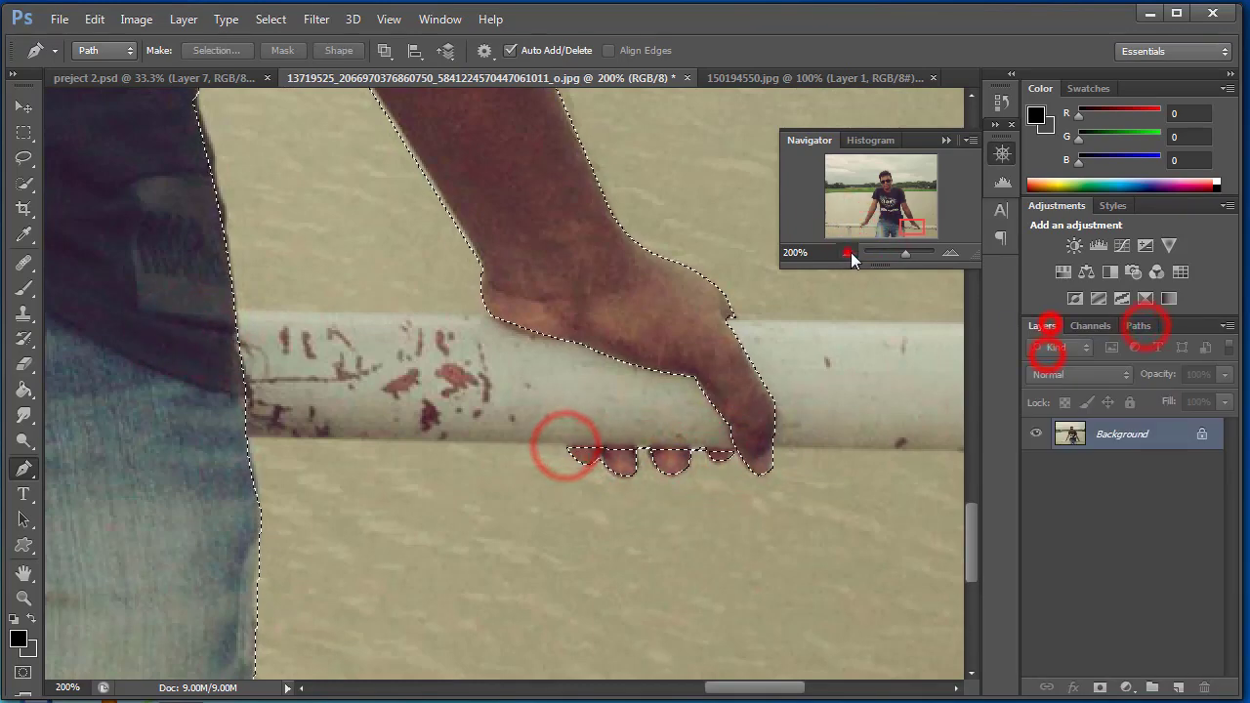
click(847, 253)
click(117, 321)
click(271, 20)
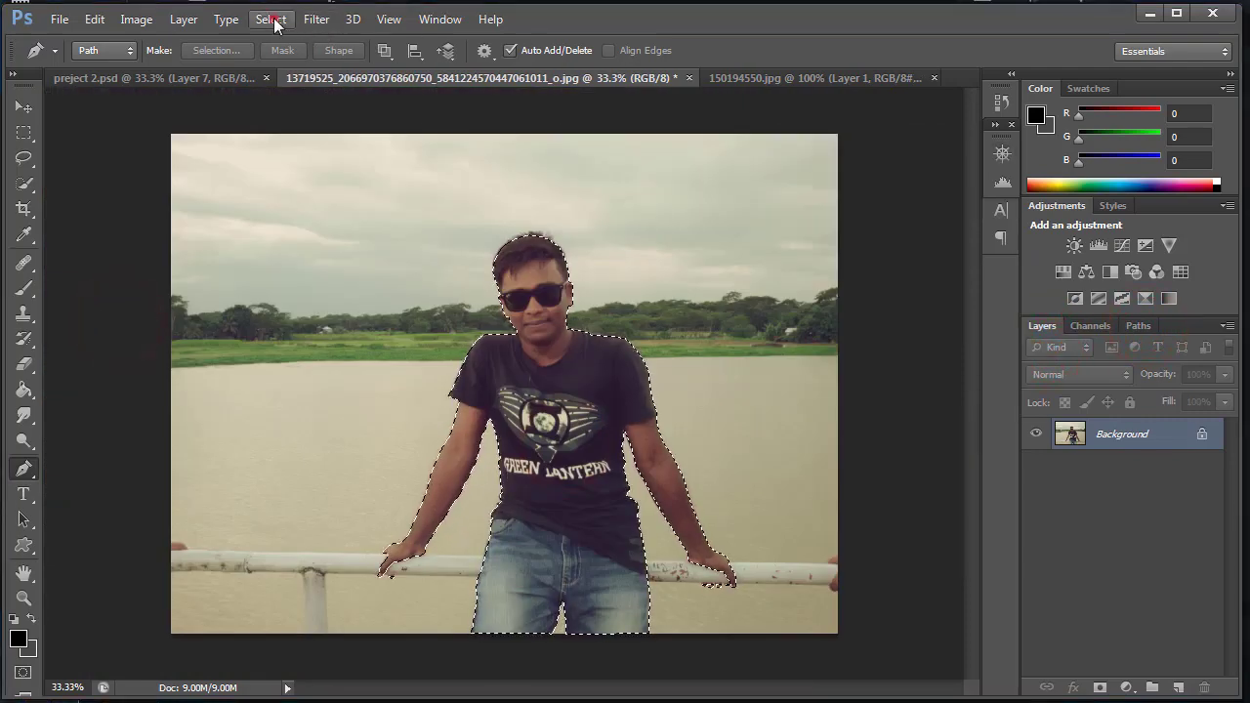
click(318, 217)
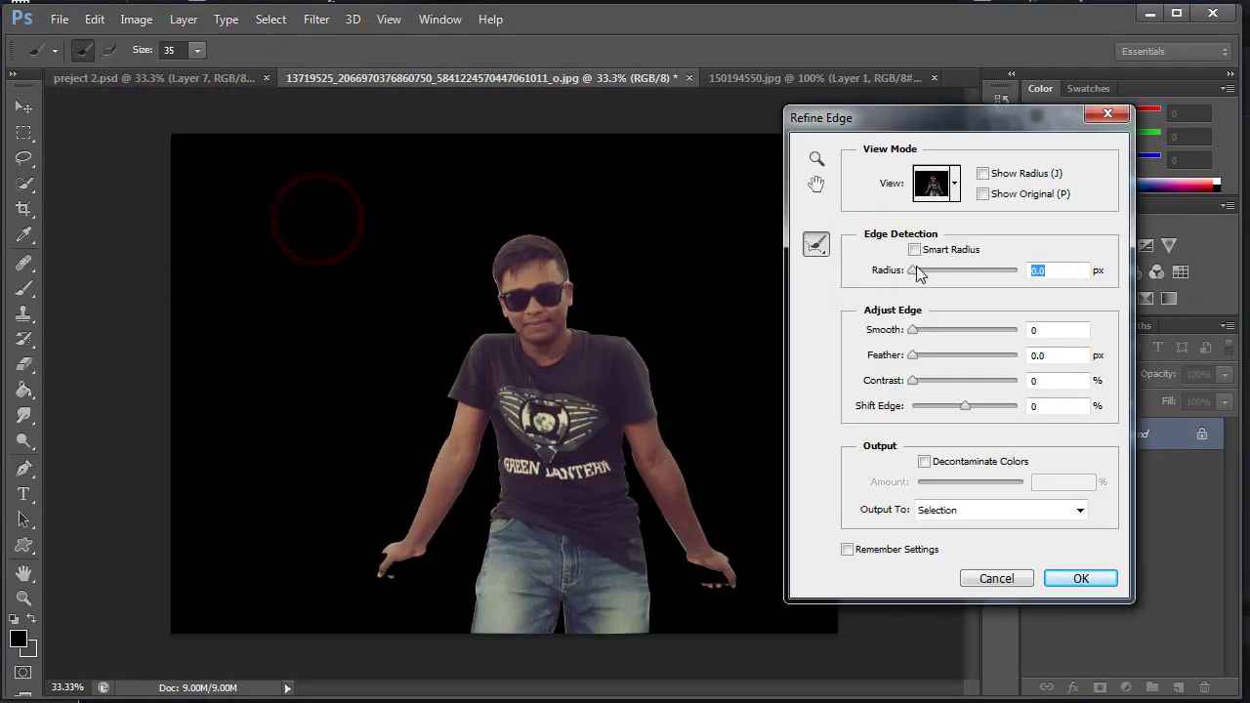
Refine the edge: Smart Radius 4.9 px, Smooth 21, Feather 1.7, Contrast 18%, Shift Edge +16%, Decontaminate 35%.
click(931, 275)
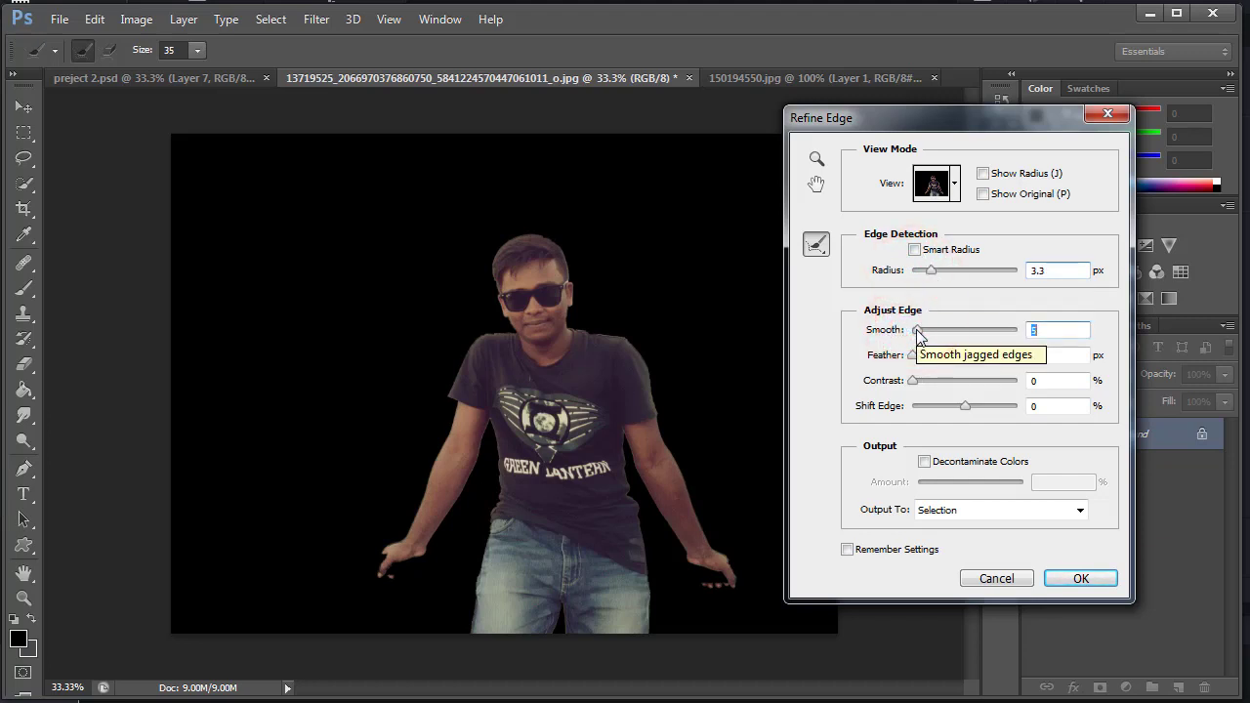
drag(964, 410, 973, 410)
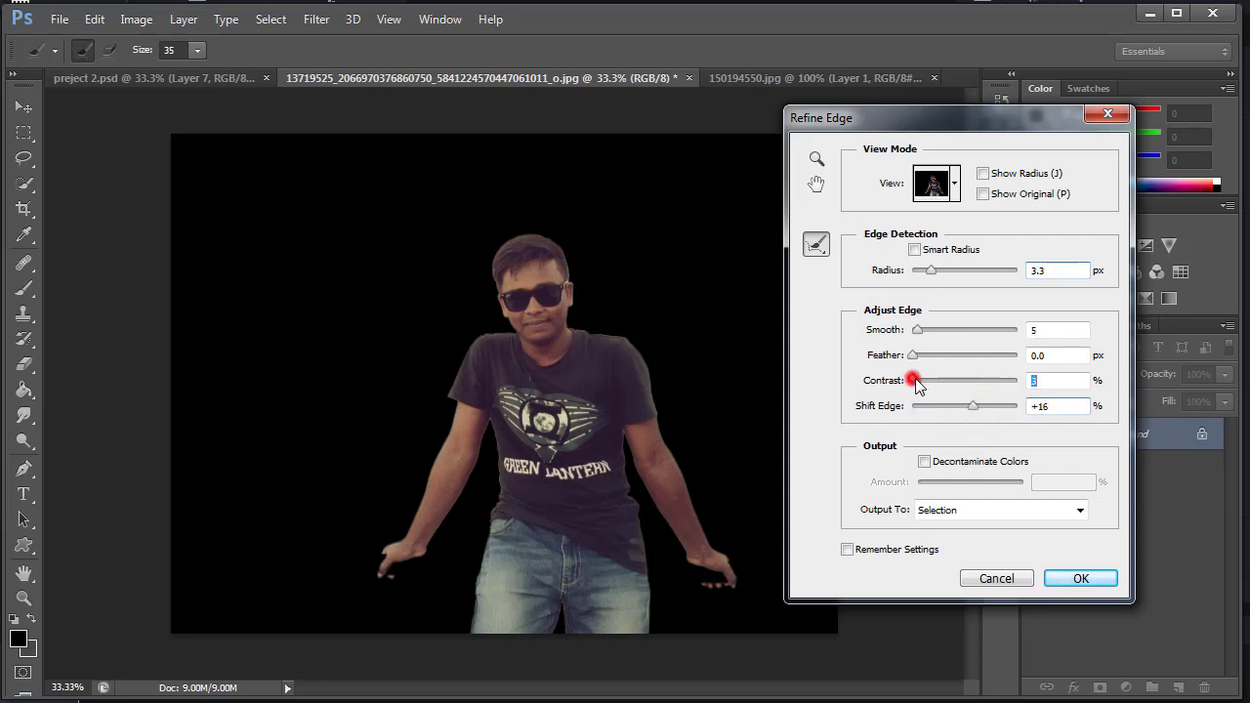
drag(916, 382, 931, 382)
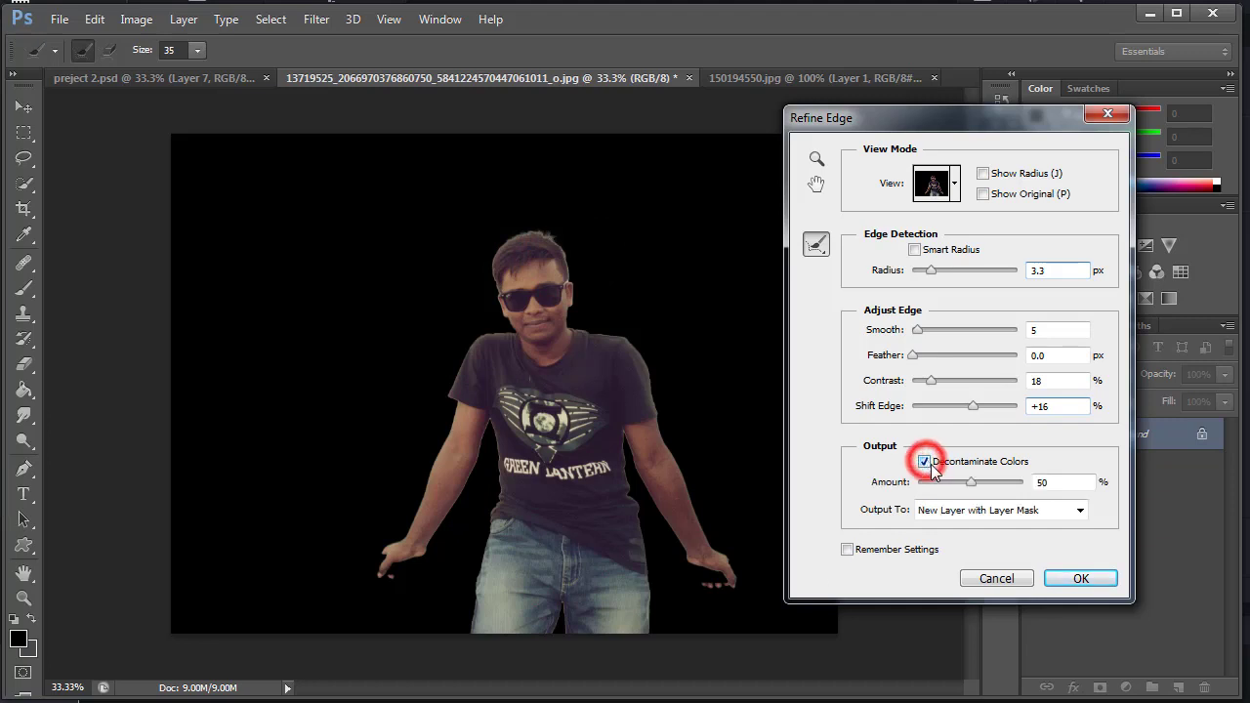
drag(971, 482, 955, 483)
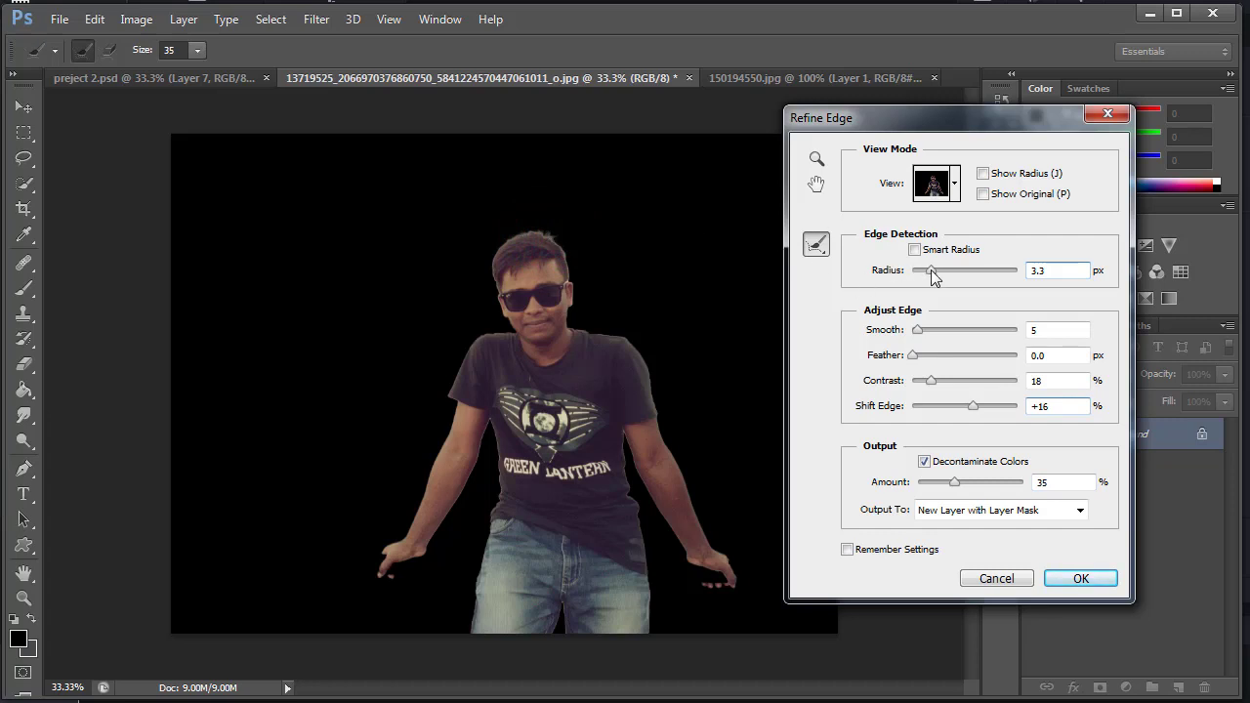
drag(930, 270, 940, 271)
drag(918, 329, 937, 335)
drag(914, 355, 921, 356)
click(914, 250)
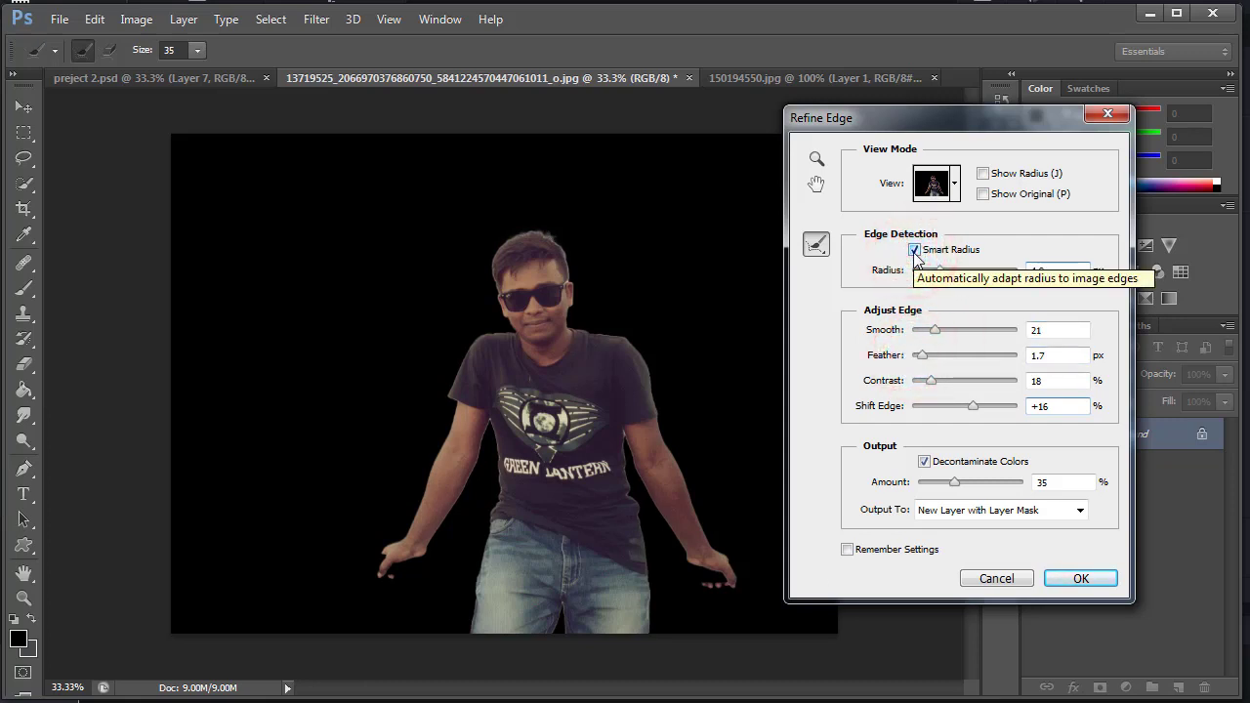
Output the refined cut-out to a New Layer with Layer Mask and confirm.
click(1013, 508)
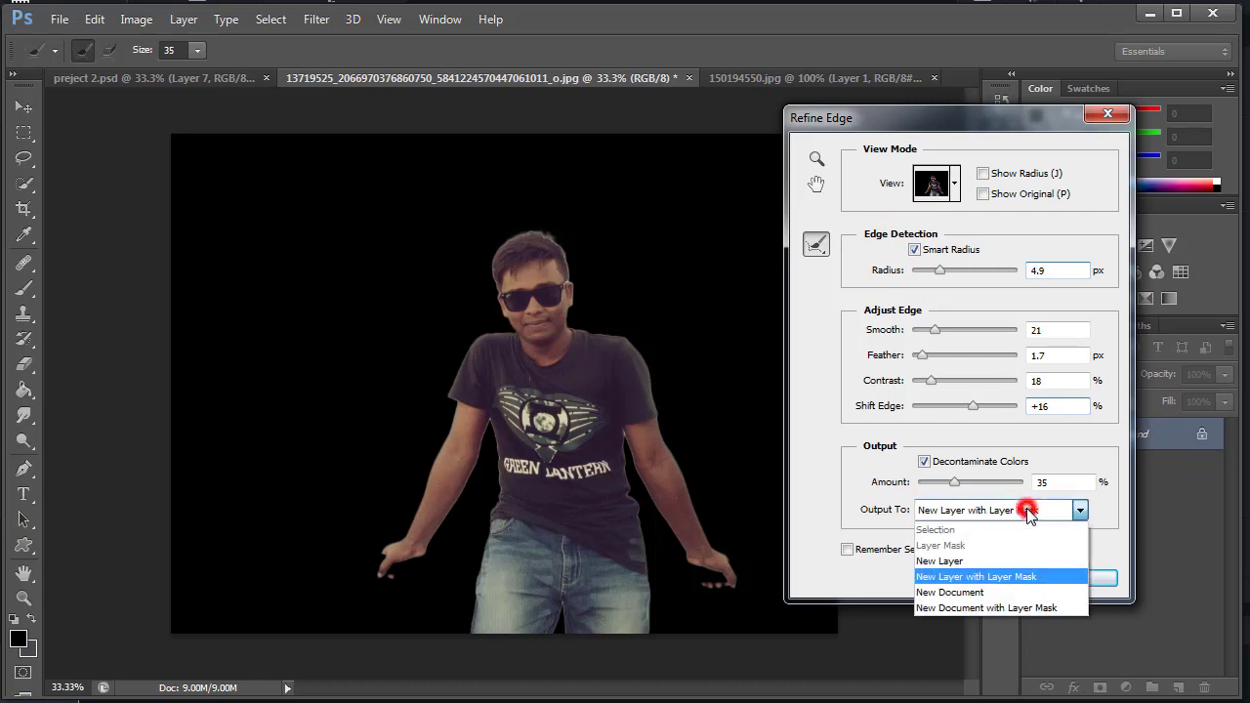
click(979, 572)
click(1080, 579)
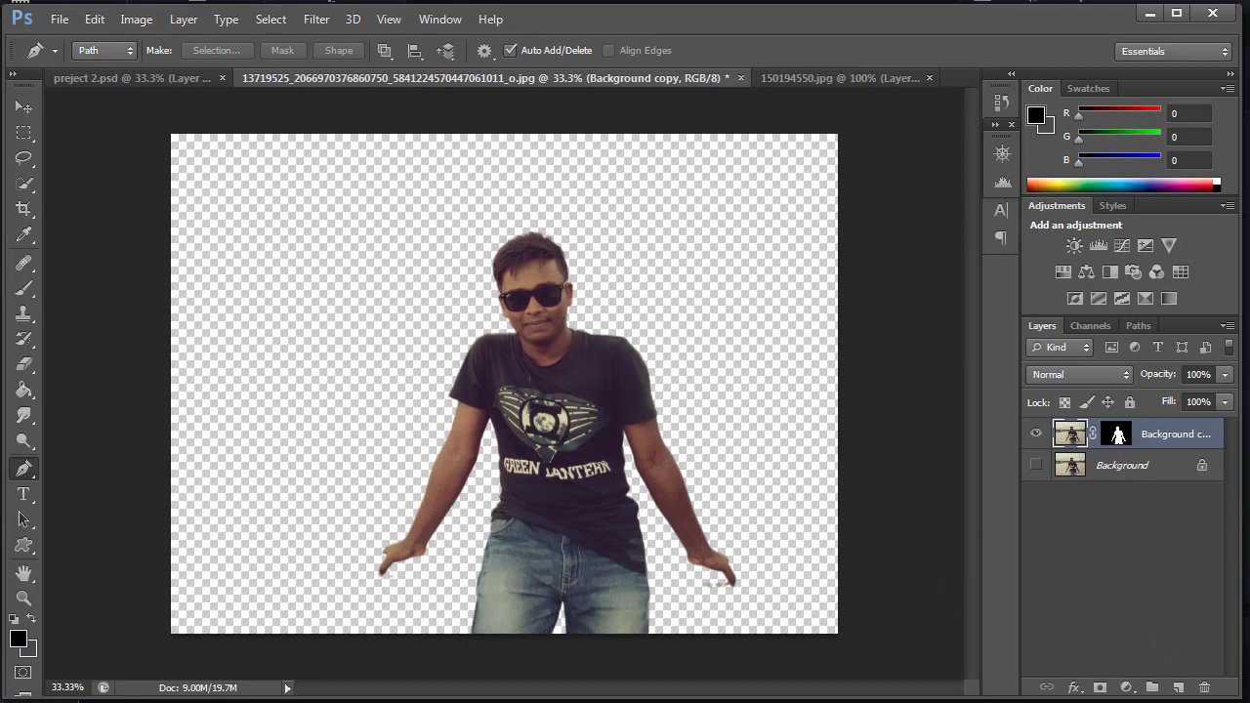
Target the Background layer with the Move tool (V) and start File > Place.
click(1123, 465)
key(v)
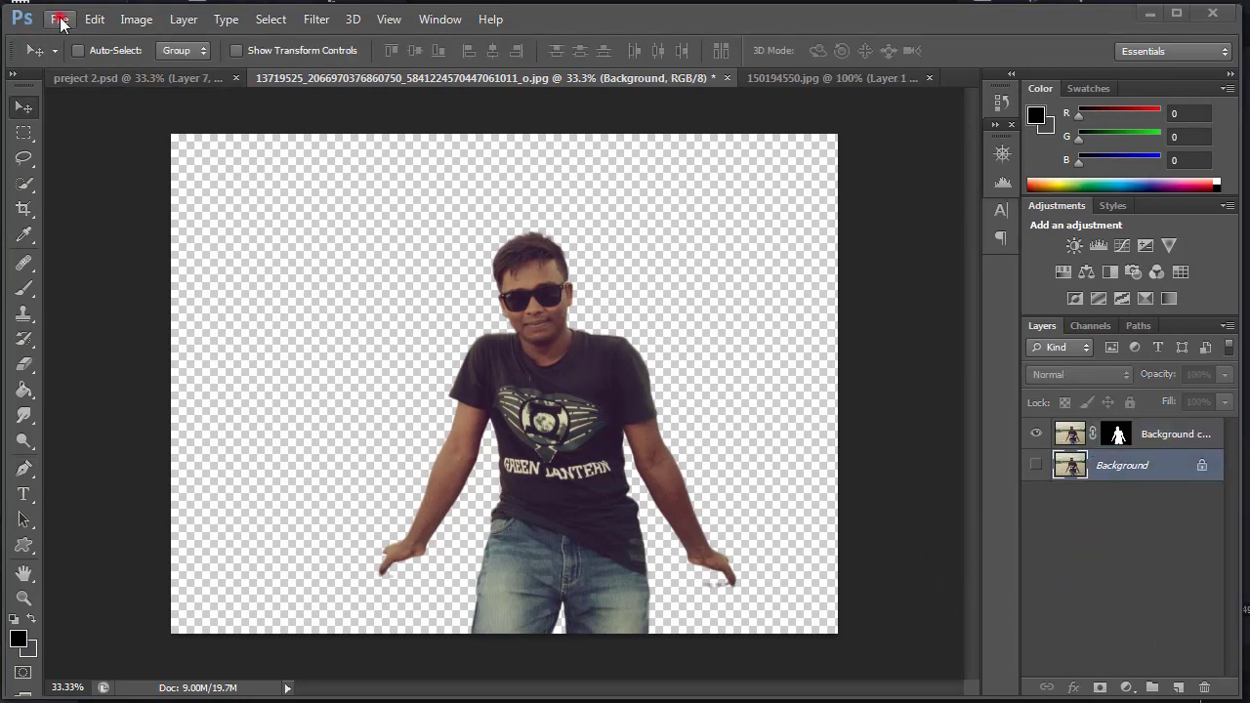
click(60, 20)
Place the sea_surface_calm night-ocean photo into the document.
click(113, 335)
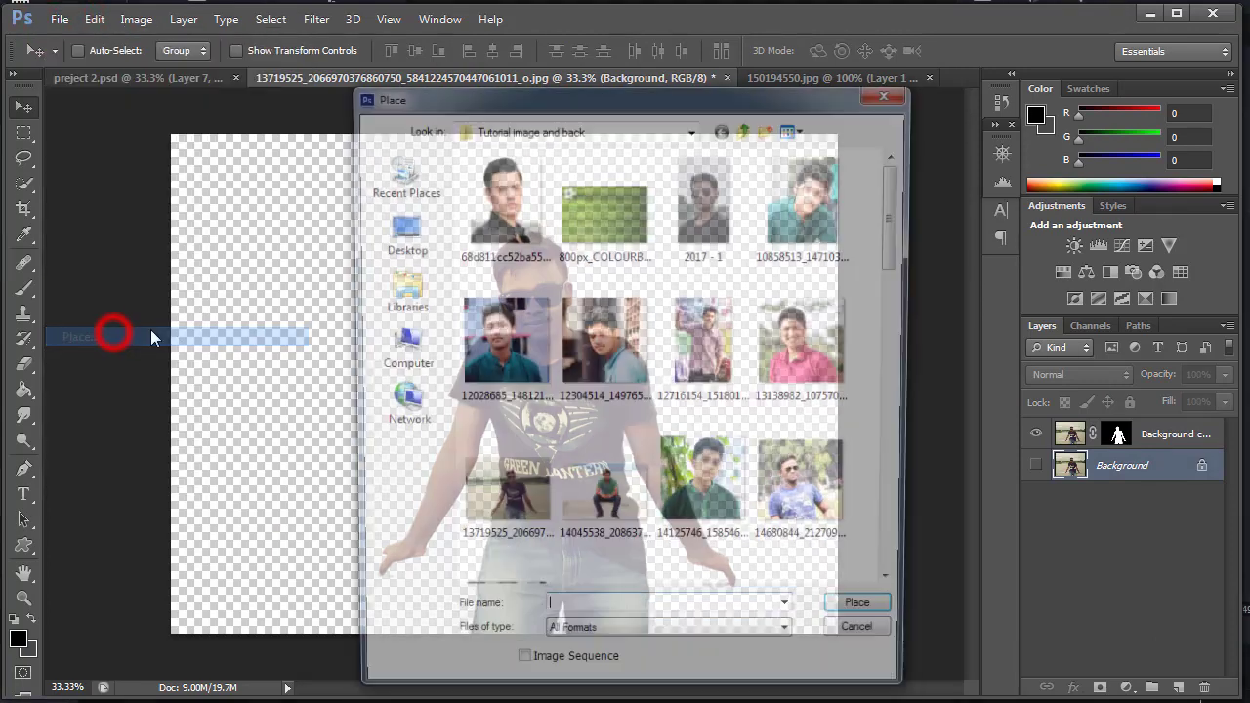
drag(899, 239, 903, 552)
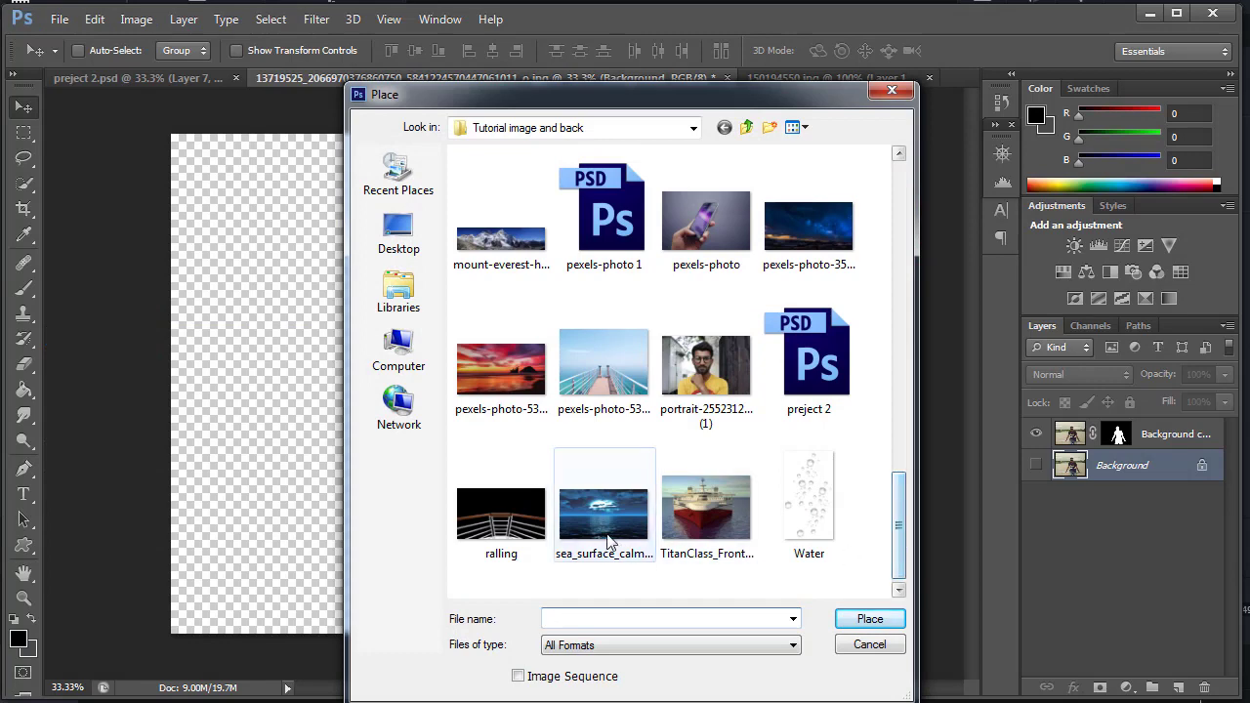
click(603, 513)
click(870, 618)
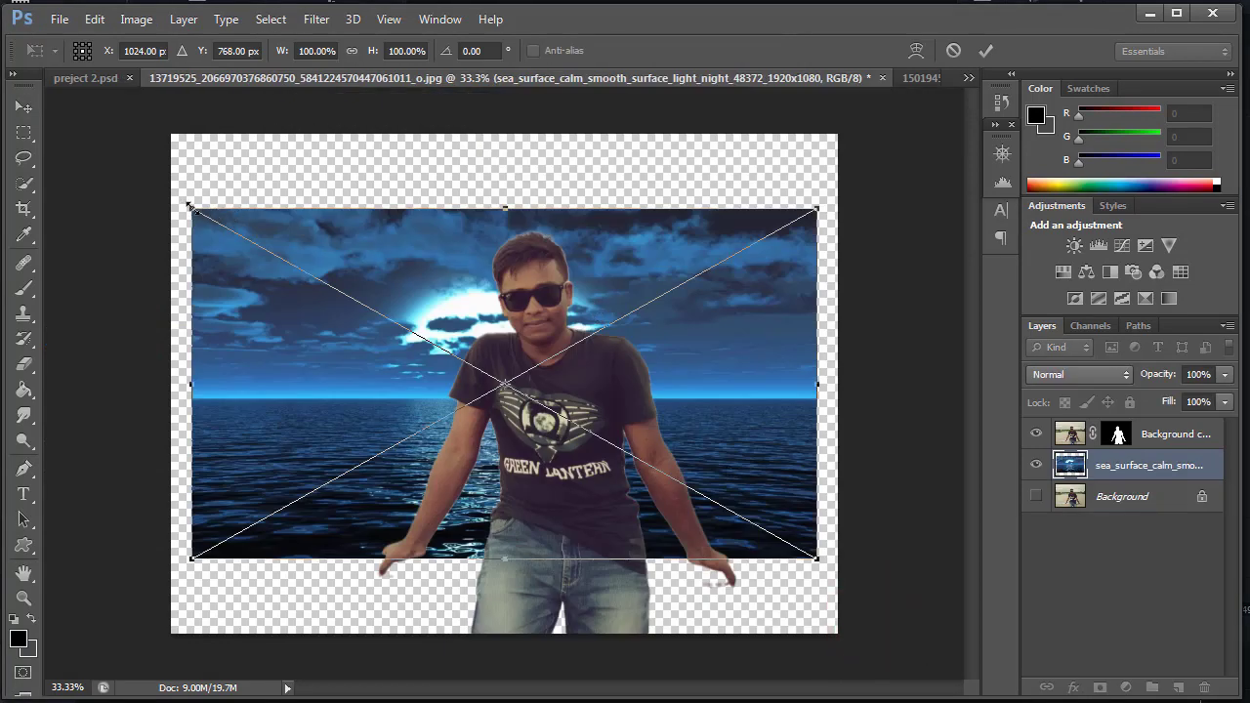
Stretch the sea image to every canvas edge and commit the transform.
drag(190, 206, 172, 135)
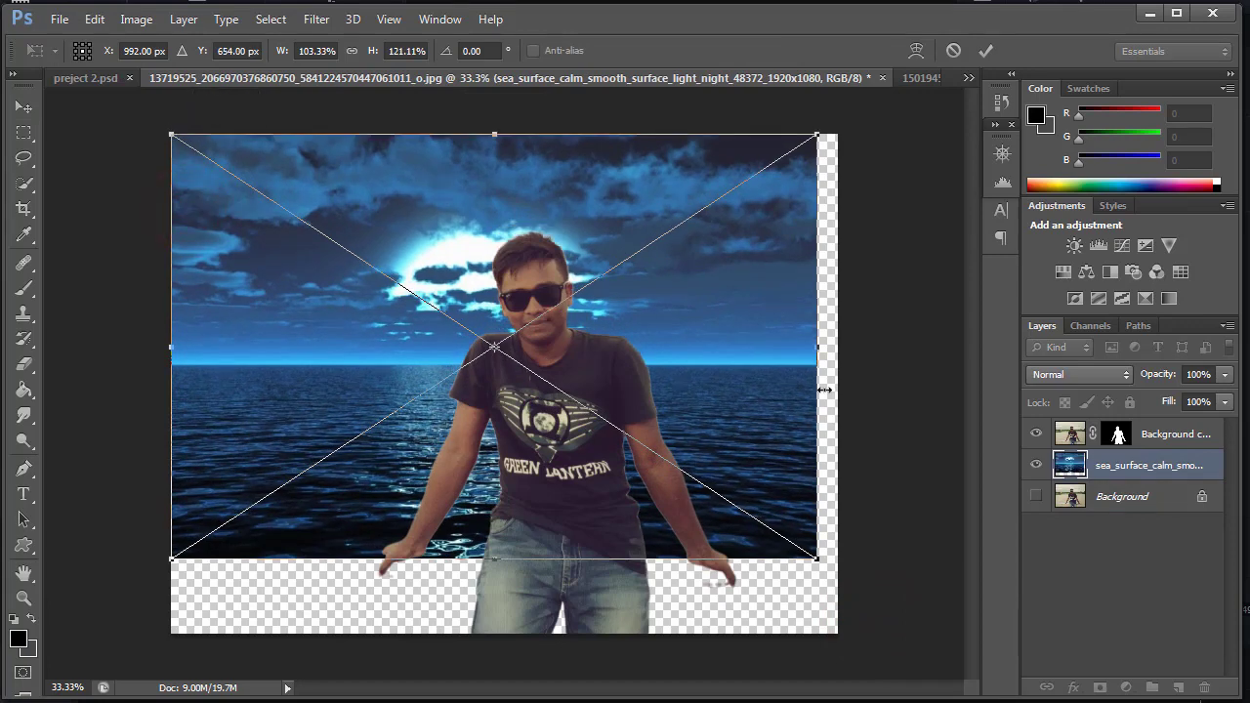
drag(819, 347, 837, 346)
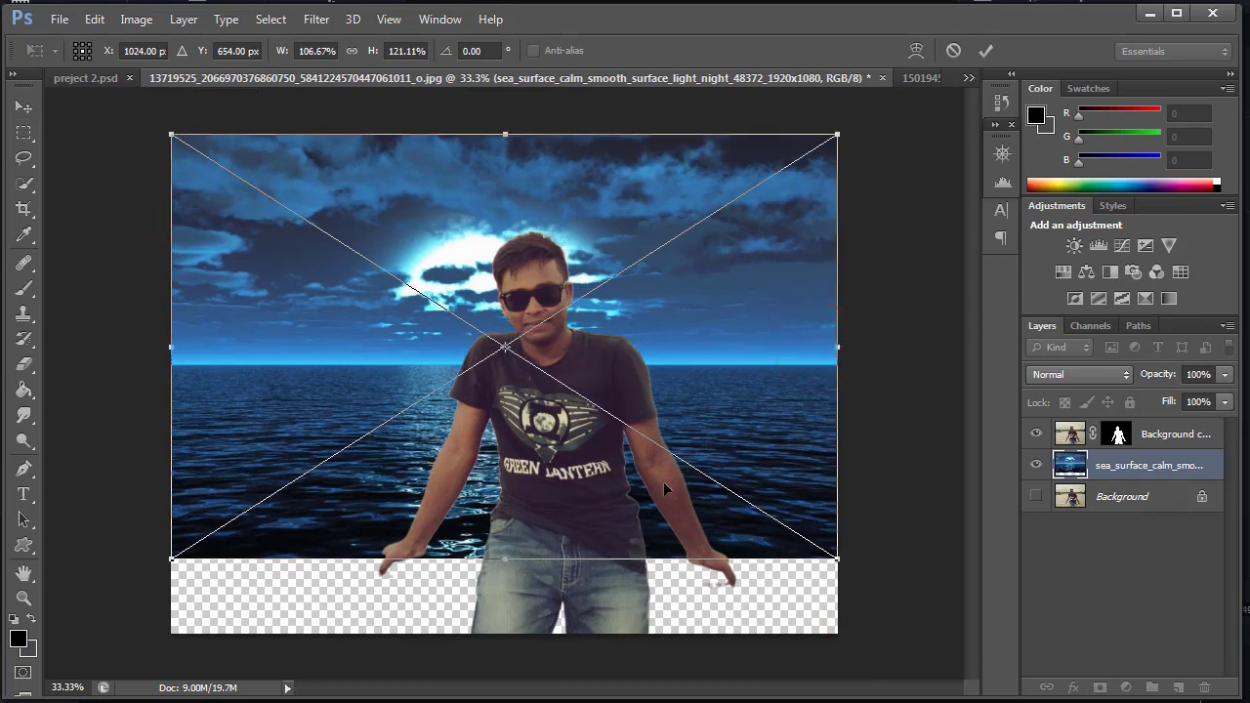
drag(503, 556, 510, 630)
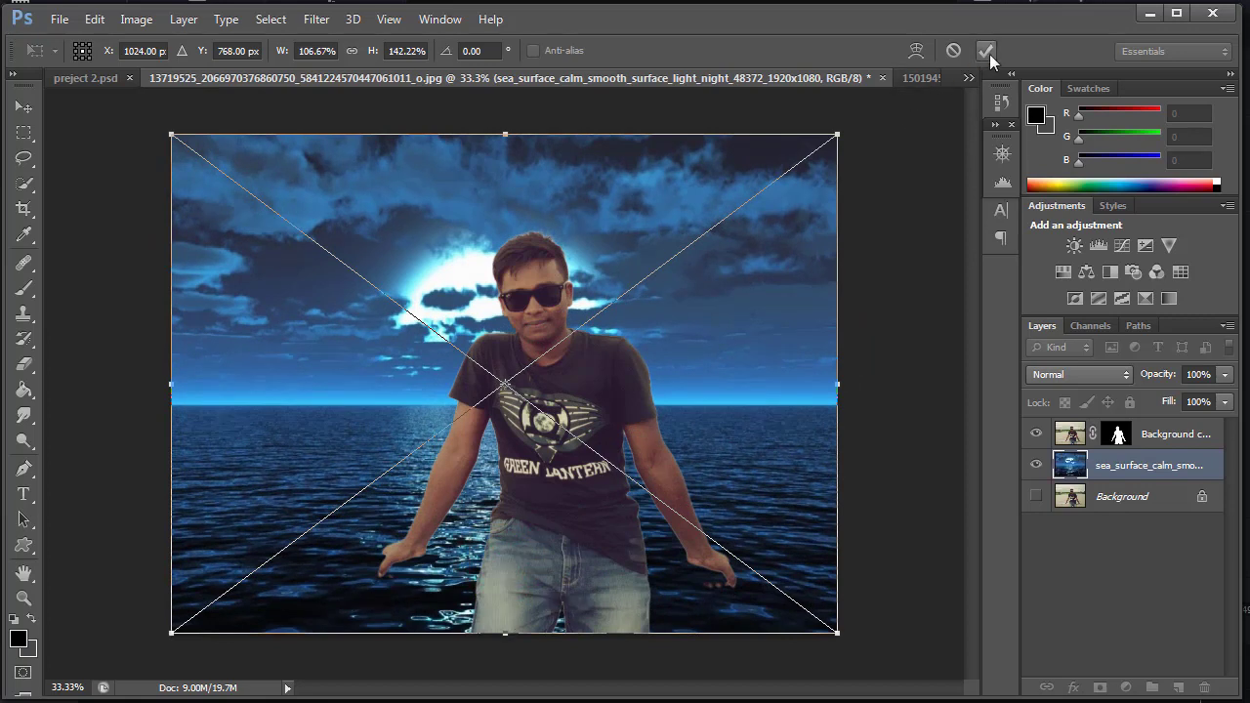
click(987, 51)
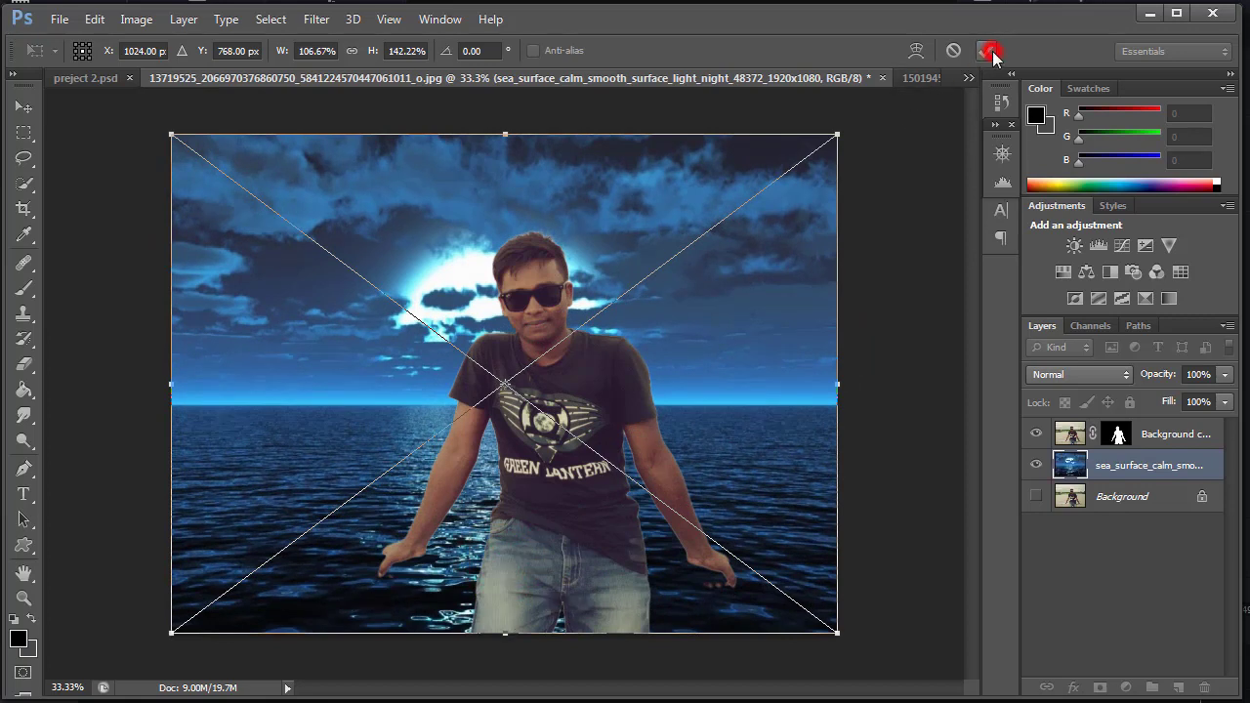
Apply the layer mask permanently to the Background copy layer.
click(1120, 436)
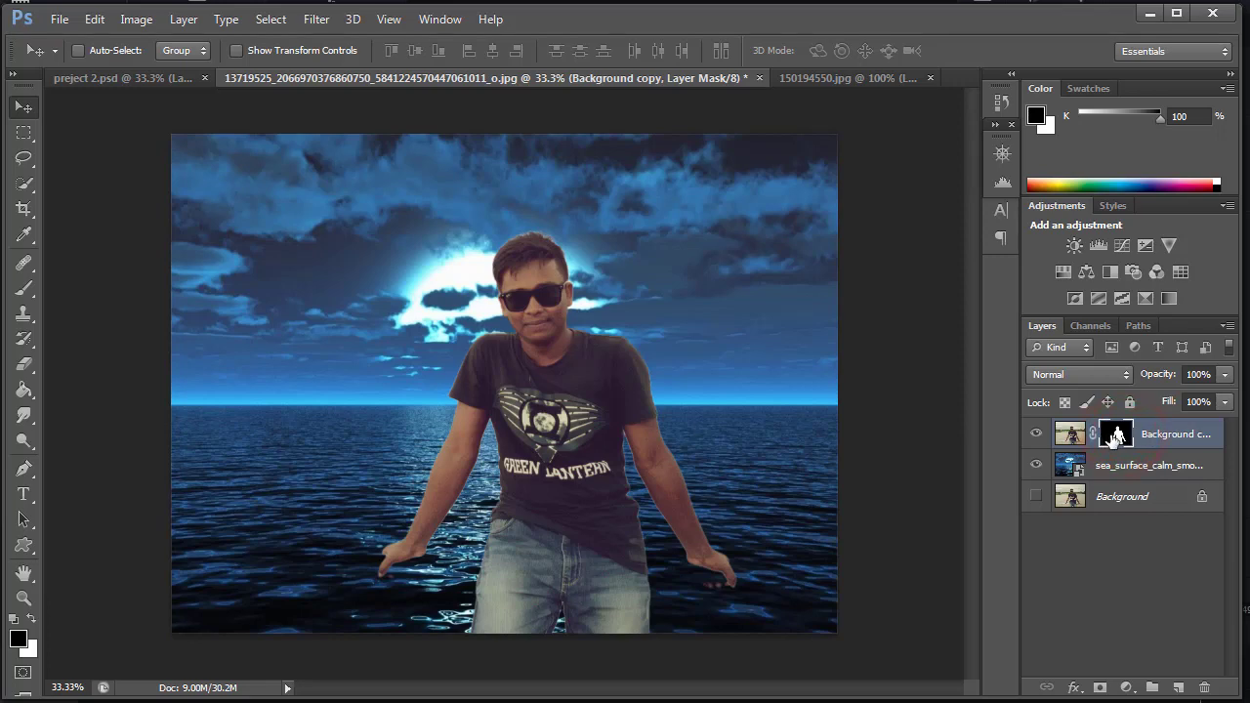
right_click(1116, 437)
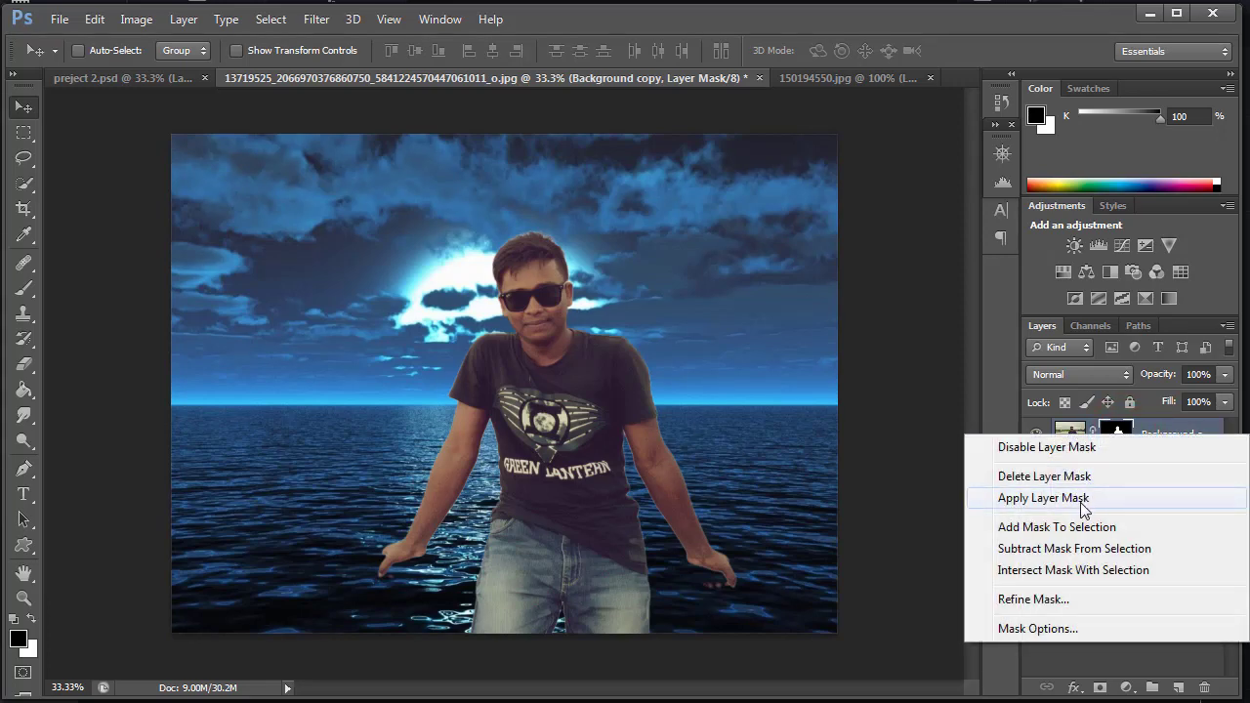
click(1064, 500)
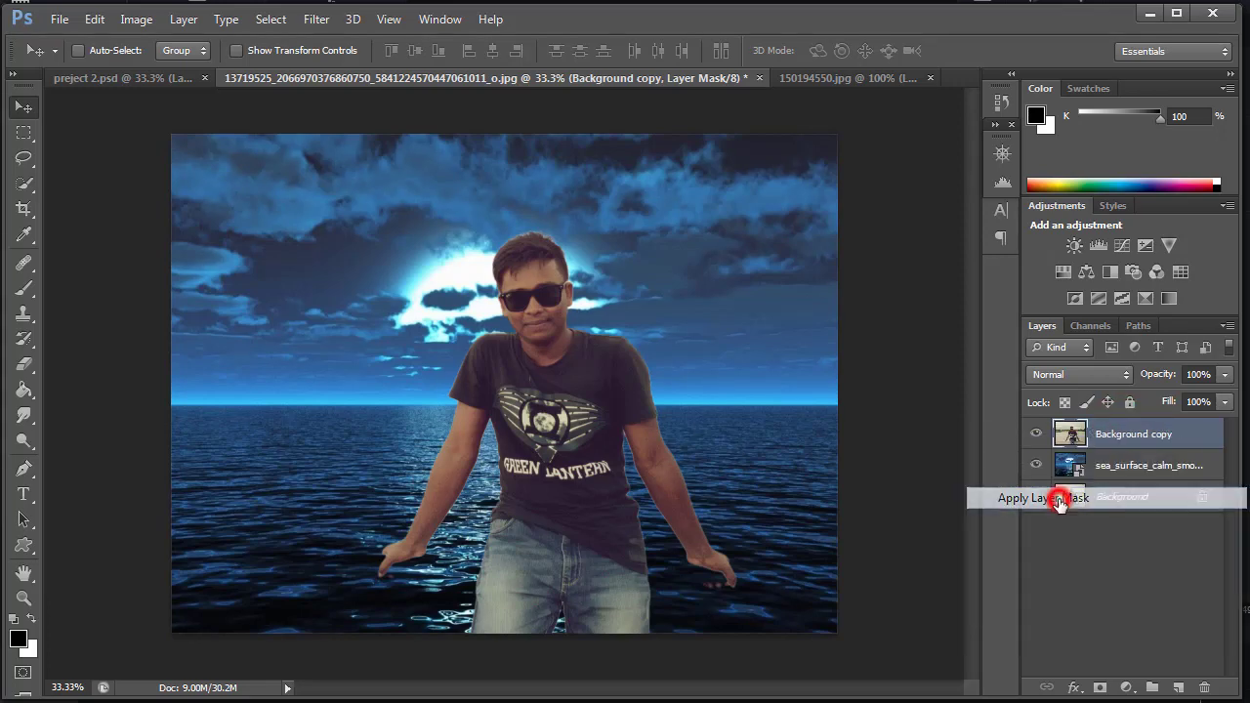
Zoom the Navigator to 100% on the man's face and pick the Smudge tool.
click(1001, 153)
click(950, 253)
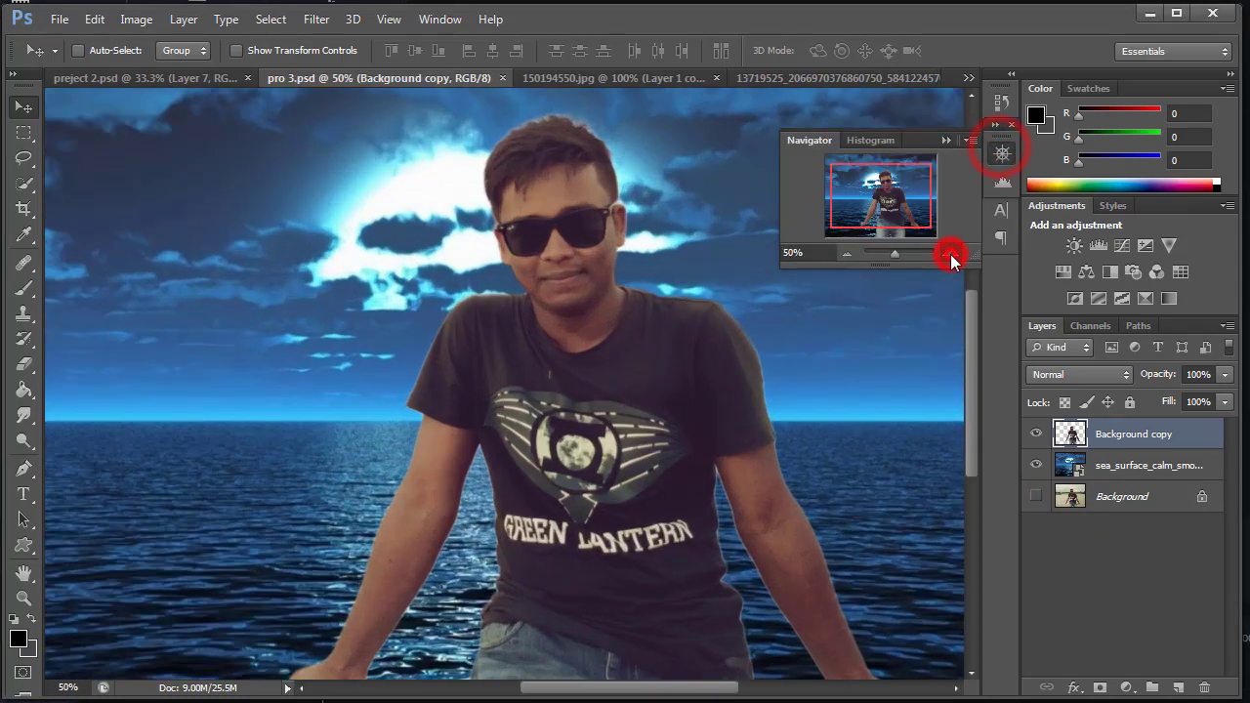
drag(887, 204, 890, 191)
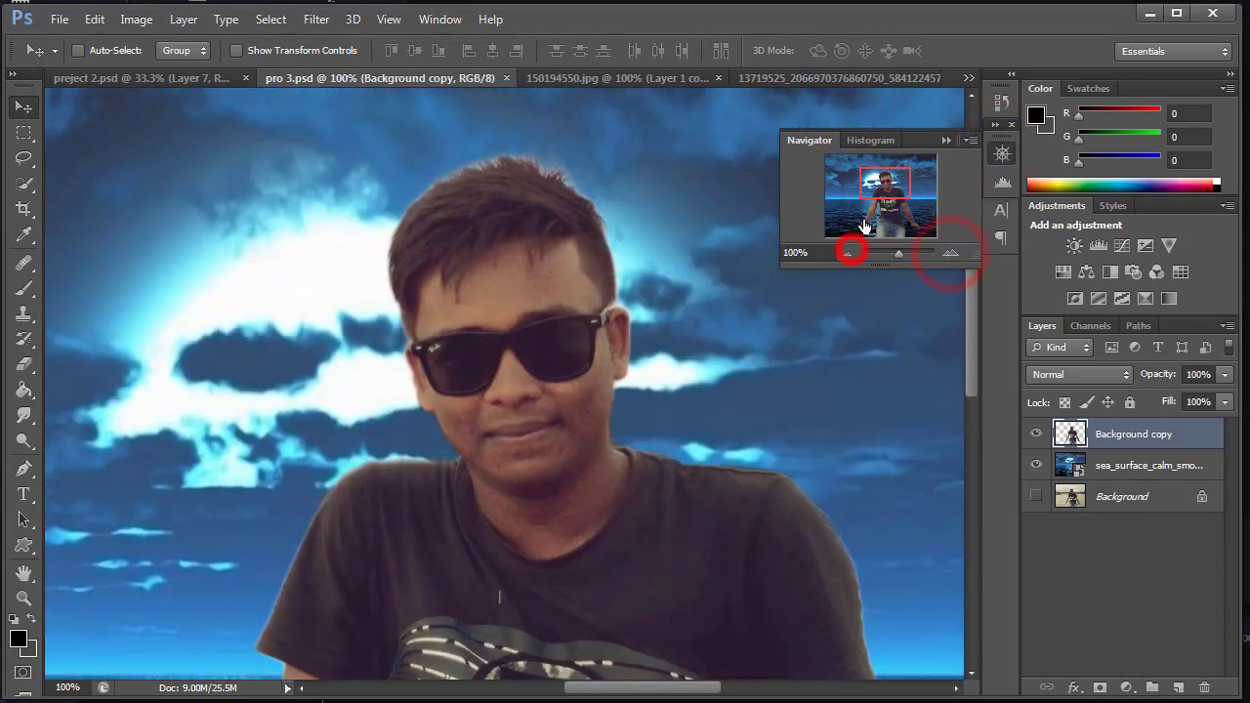
click(23, 416)
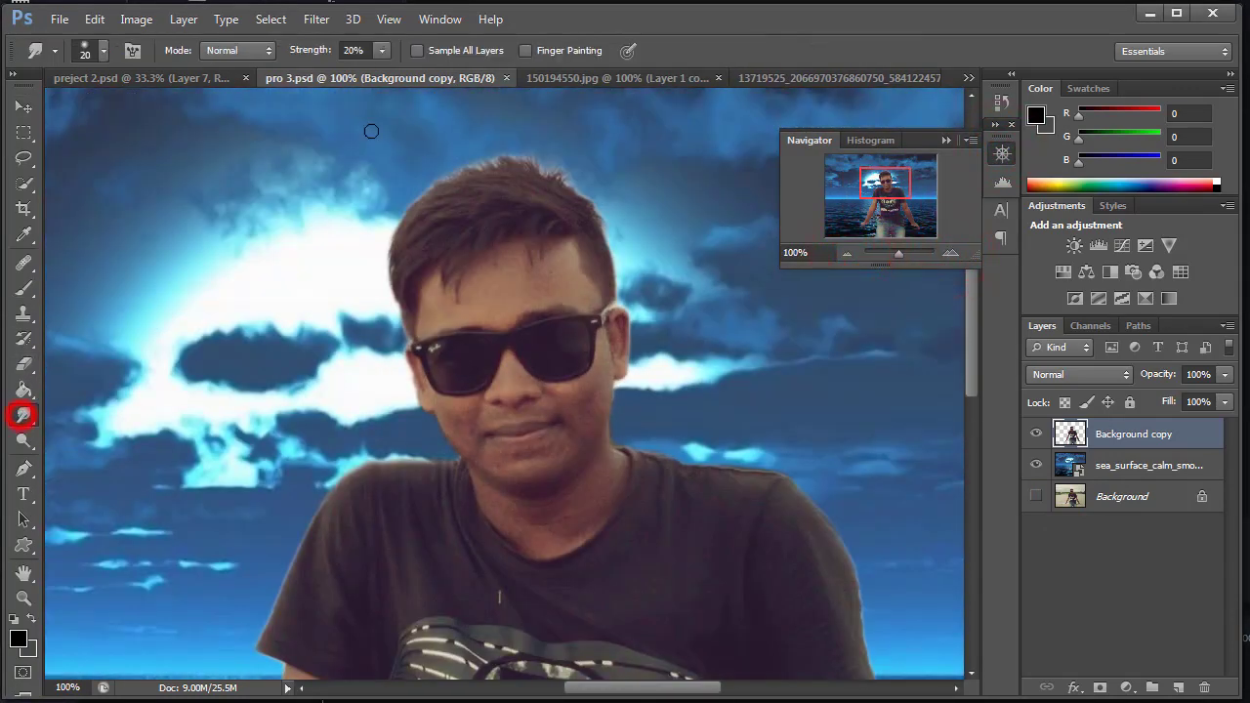
Smudge the hairline at about 29% strength, then the forehead at 50%.
drag(391, 71, 392, 72)
click(380, 50)
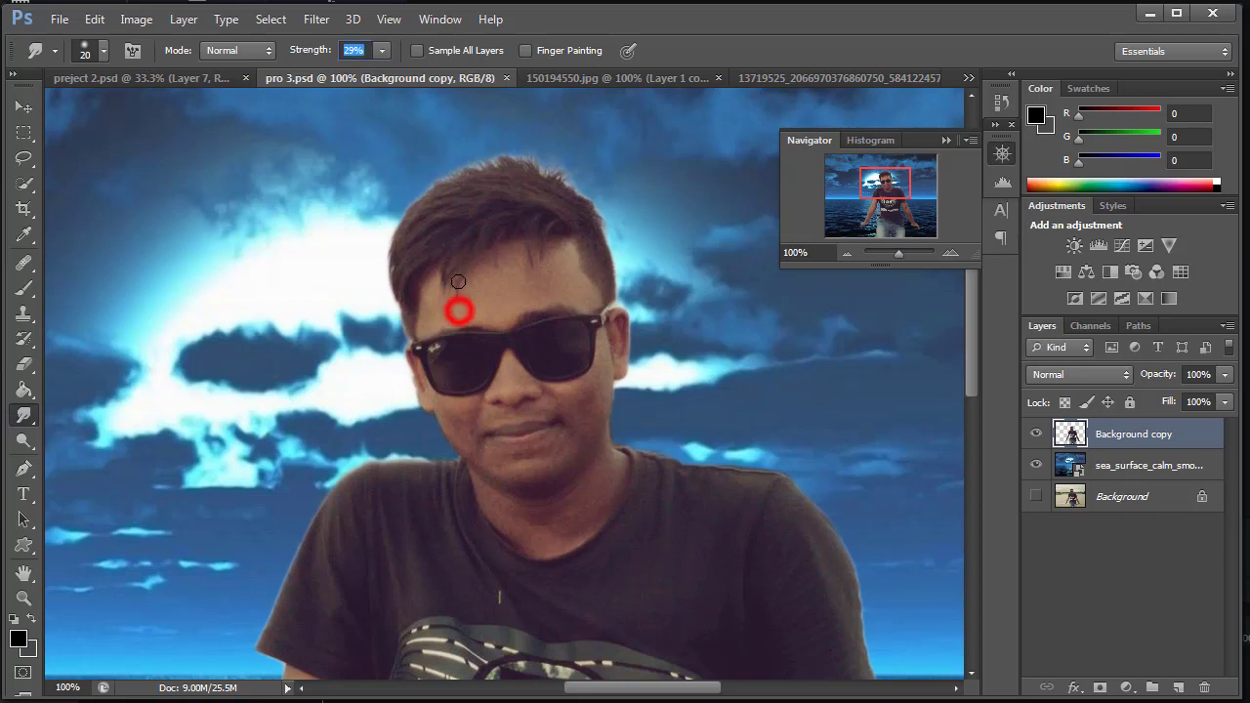
drag(459, 311, 446, 314)
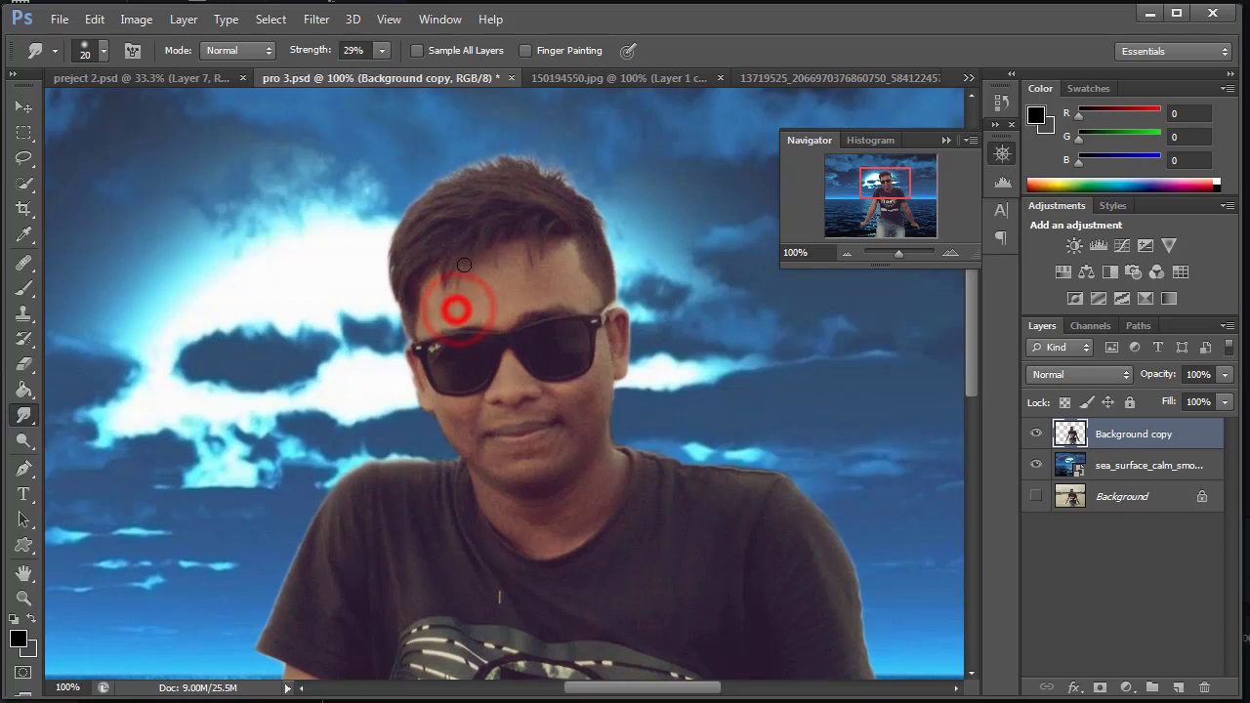
click(382, 50)
drag(383, 70, 402, 71)
click(459, 296)
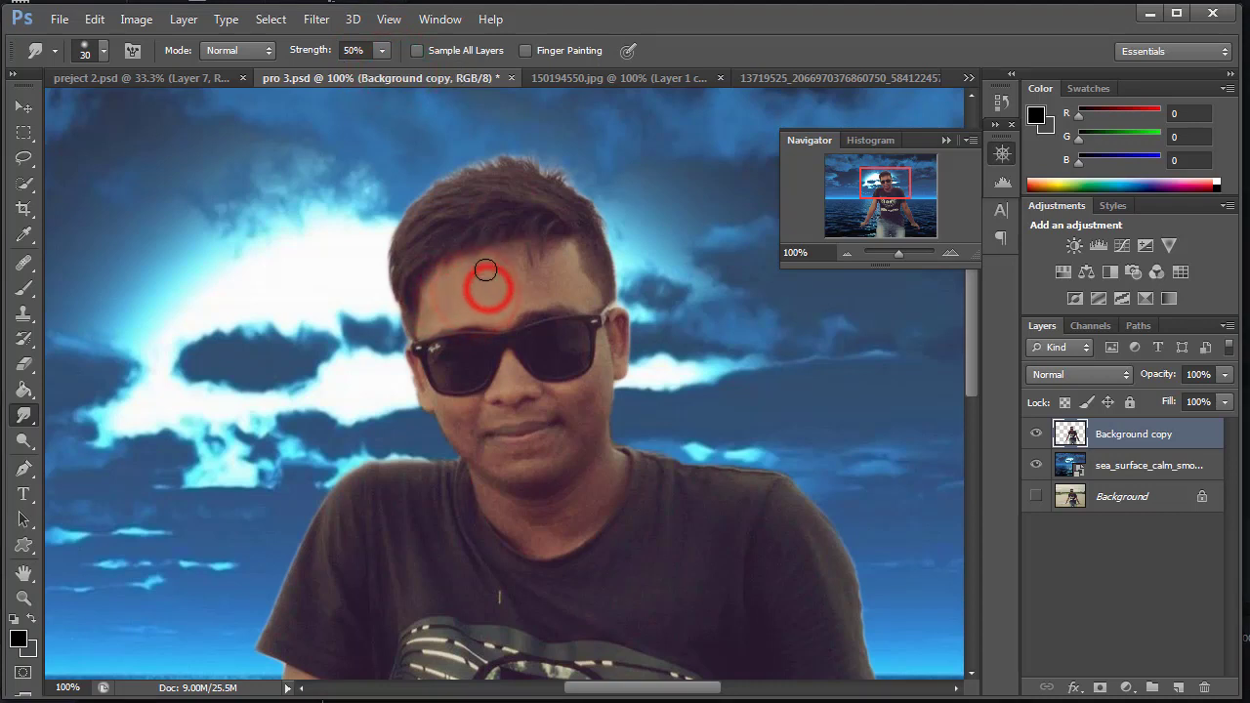
drag(479, 280, 470, 275)
Zoom to 200% and blend the forehead skin with short smudge strokes.
click(950, 253)
scroll(528, 191, up, 2)
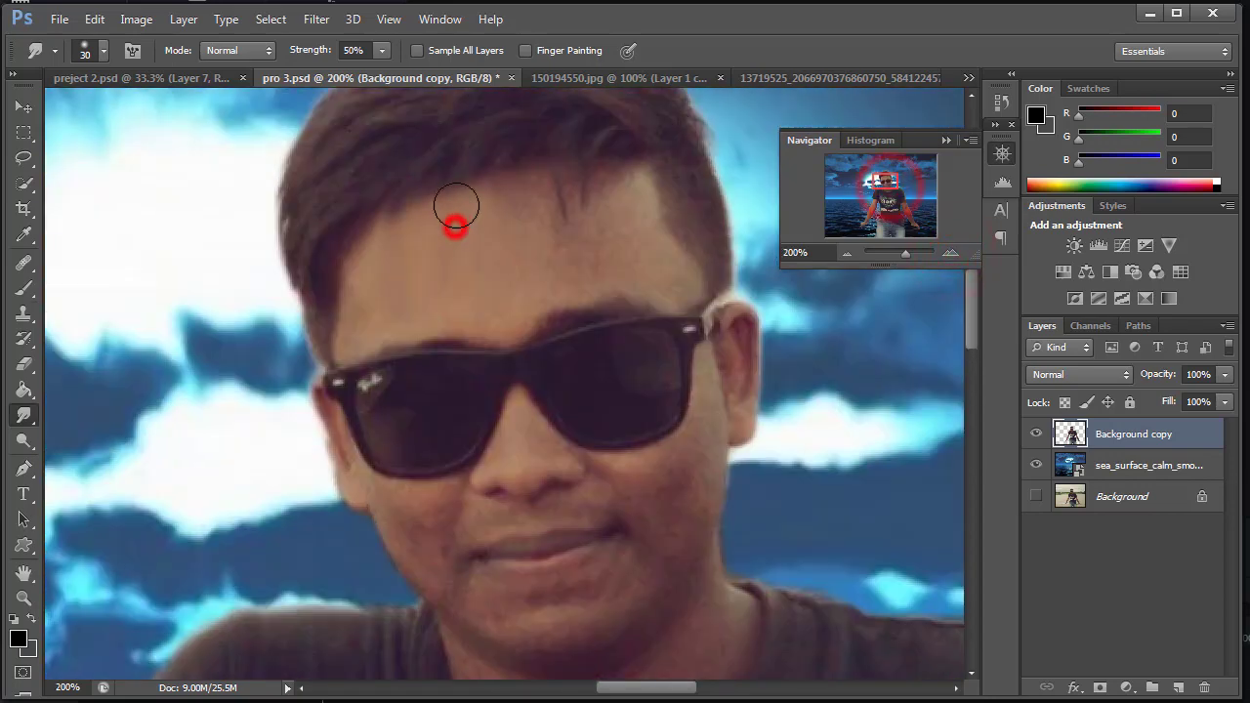
mouse_move(456, 206)
mouse_down()
mouse_move(488, 190)
mouse_move(555, 224)
mouse_move(565, 177)
mouse_move(564, 201)
mouse_move(566, 189)
mouse_move(589, 215)
mouse_move(605, 208)
mouse_move(586, 190)
mouse_move(609, 192)
mouse_move(531, 215)
mouse_move(485, 184)
mouse_move(536, 215)
mouse_up()
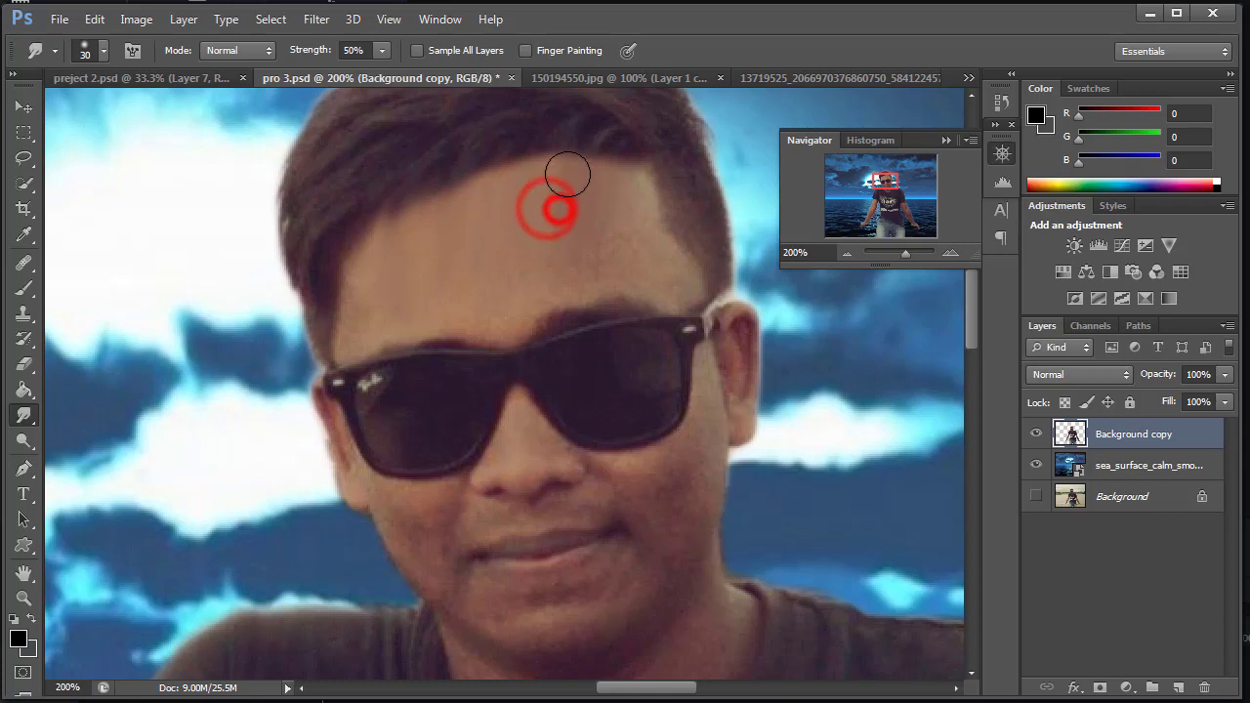
mouse_move(449, 250)
mouse_down()
mouse_move(455, 229)
mouse_move(407, 260)
mouse_move(396, 218)
mouse_move(413, 229)
mouse_move(424, 201)
mouse_move(419, 229)
mouse_move(449, 189)
mouse_move(480, 196)
mouse_move(439, 204)
mouse_move(520, 188)
mouse_move(511, 185)
mouse_up()
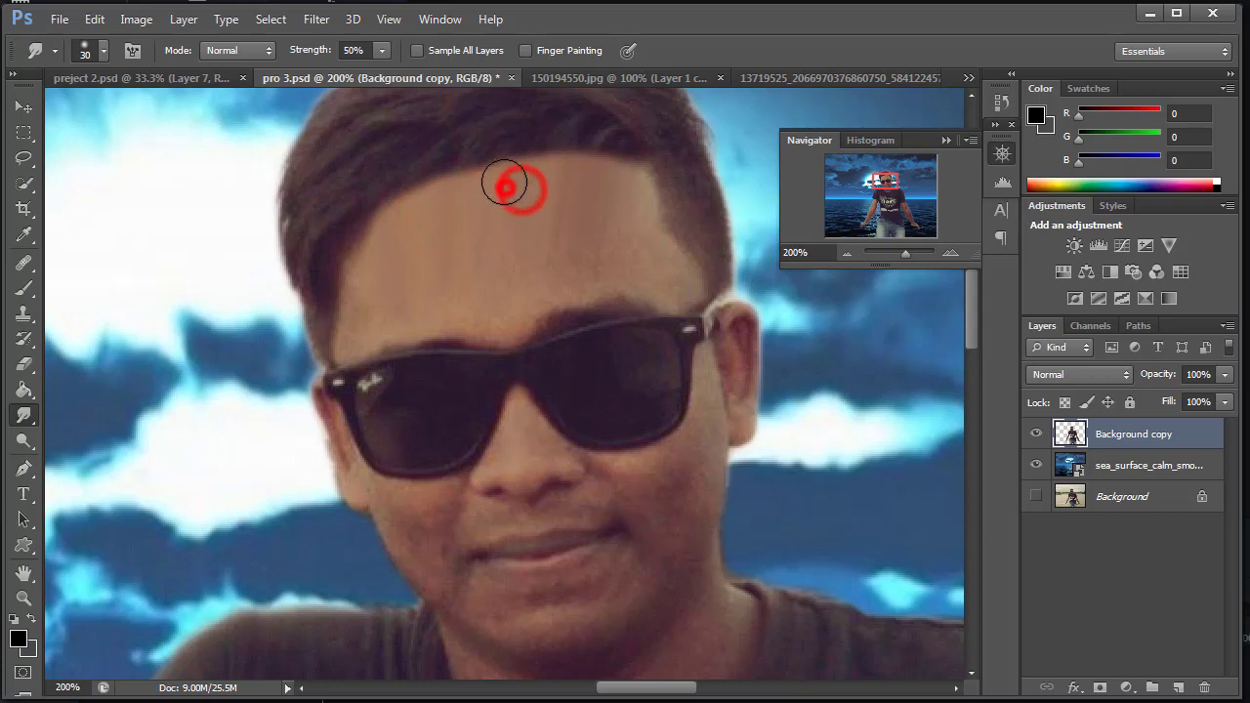
click(489, 192)
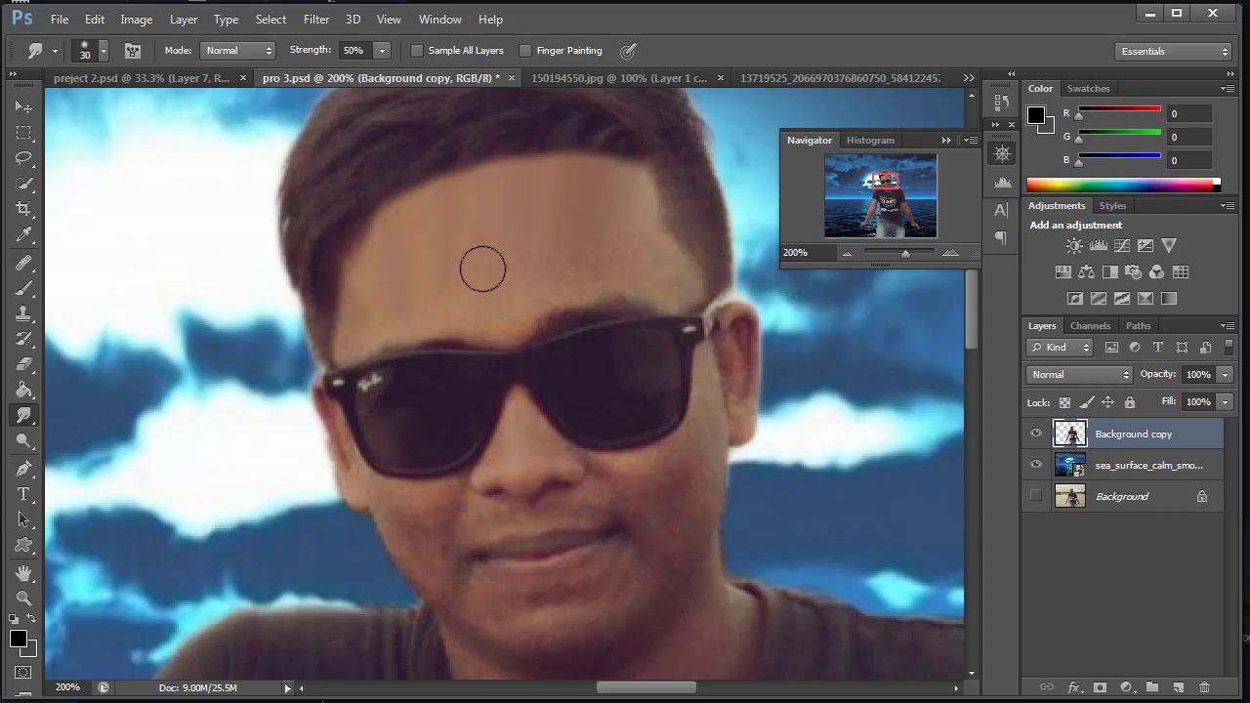
Lower Smudge strength to 31% and dab the left, lower and right forehead.
click(382, 50)
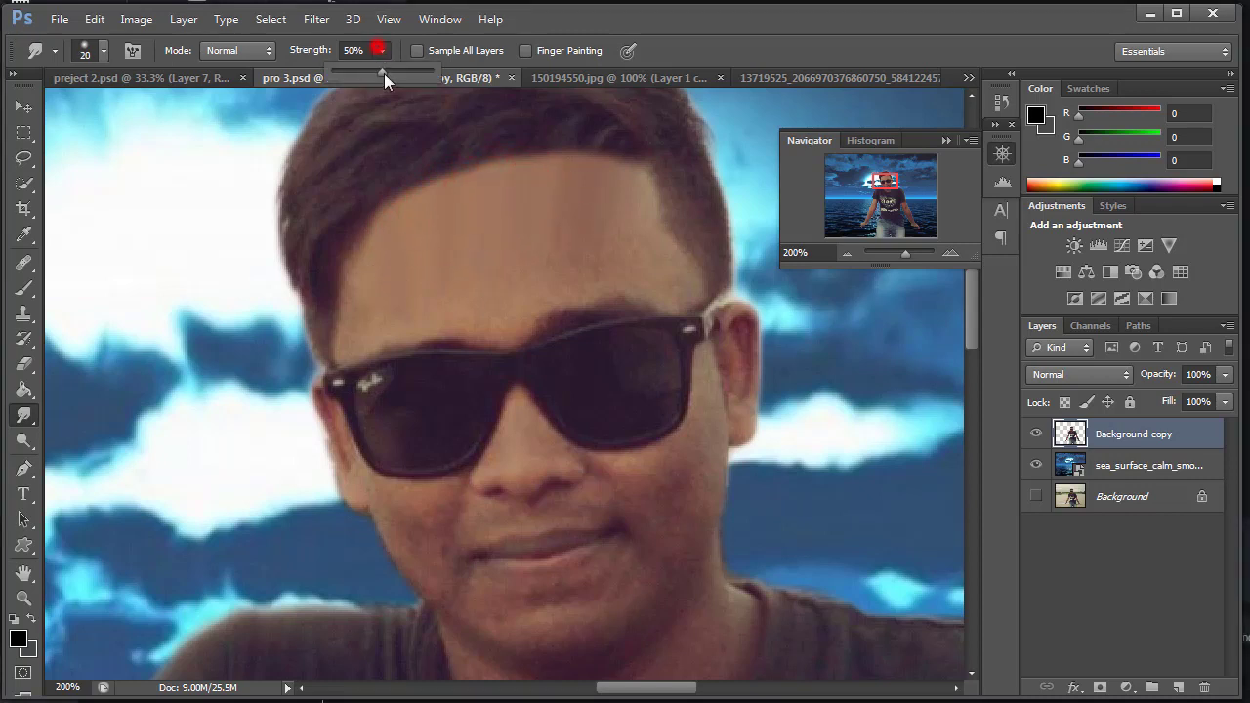
mouse_move(383, 71)
mouse_down()
mouse_move(366, 72)
mouse_move(399, 47)
mouse_up()
click(625, 14)
click(606, 248)
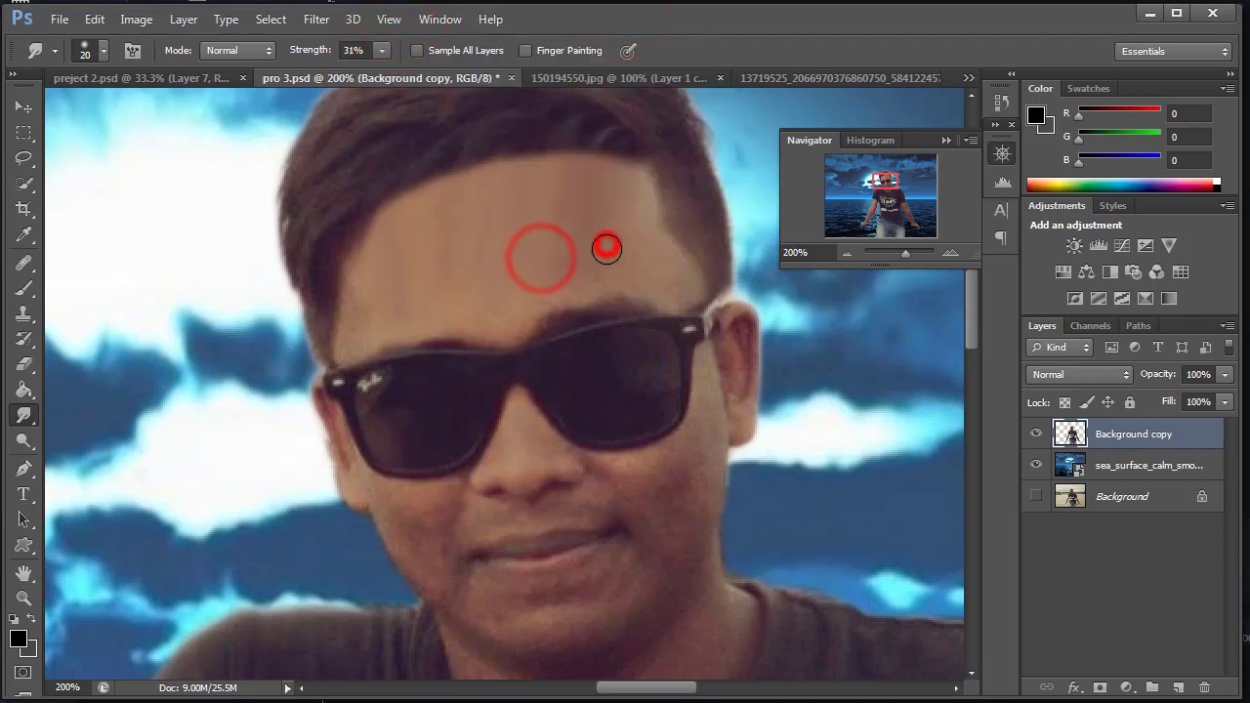
click(378, 292)
click(391, 320)
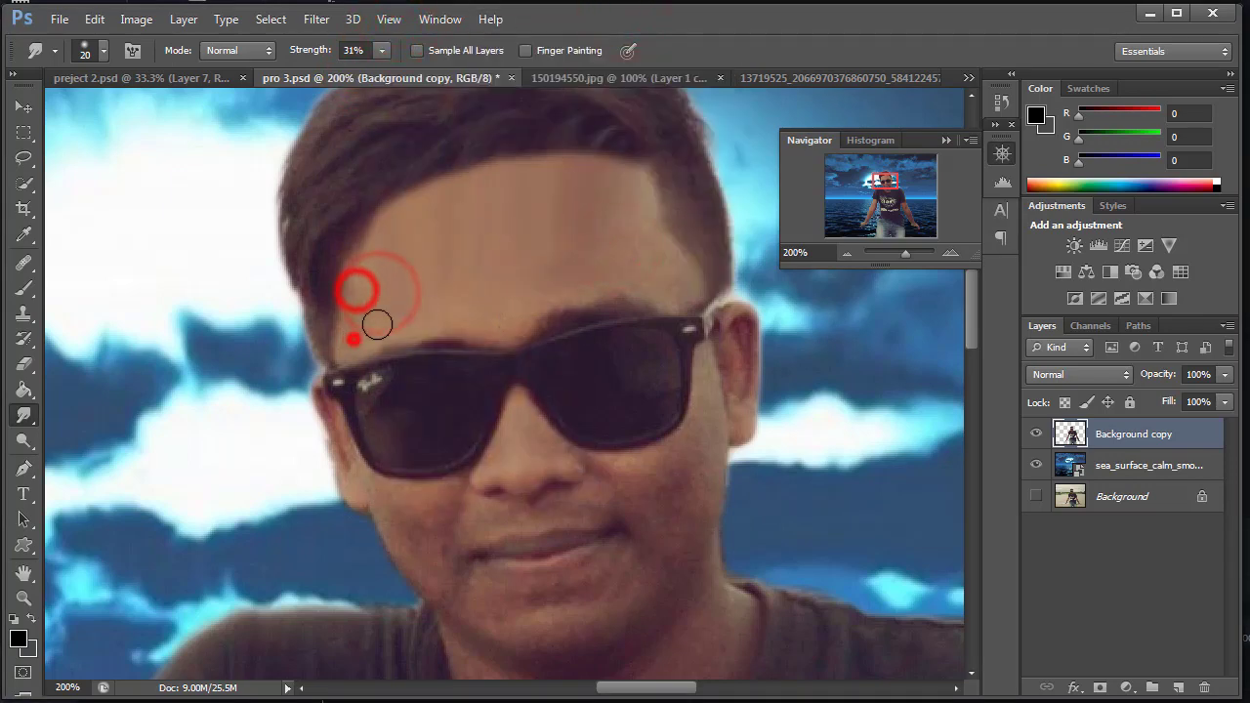
click(518, 302)
Keep dabbing the upper forehead near the hairline and the surrounding face skin.
click(609, 269)
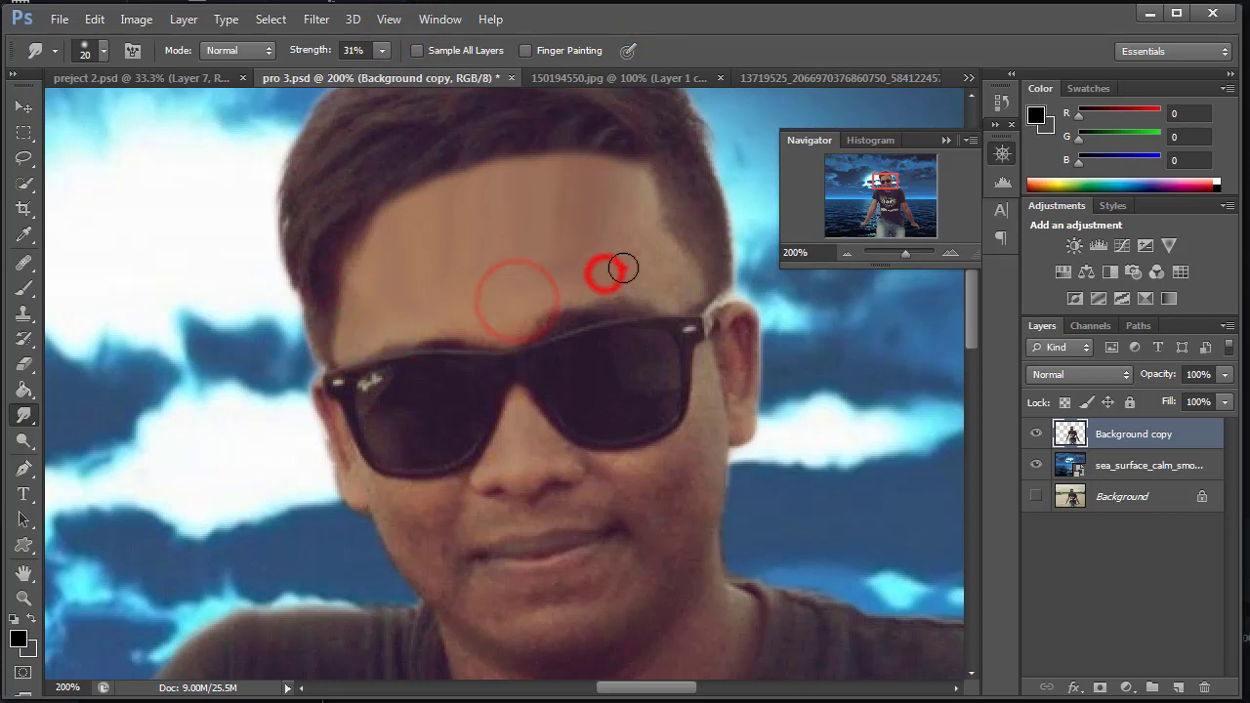
click(623, 264)
click(534, 292)
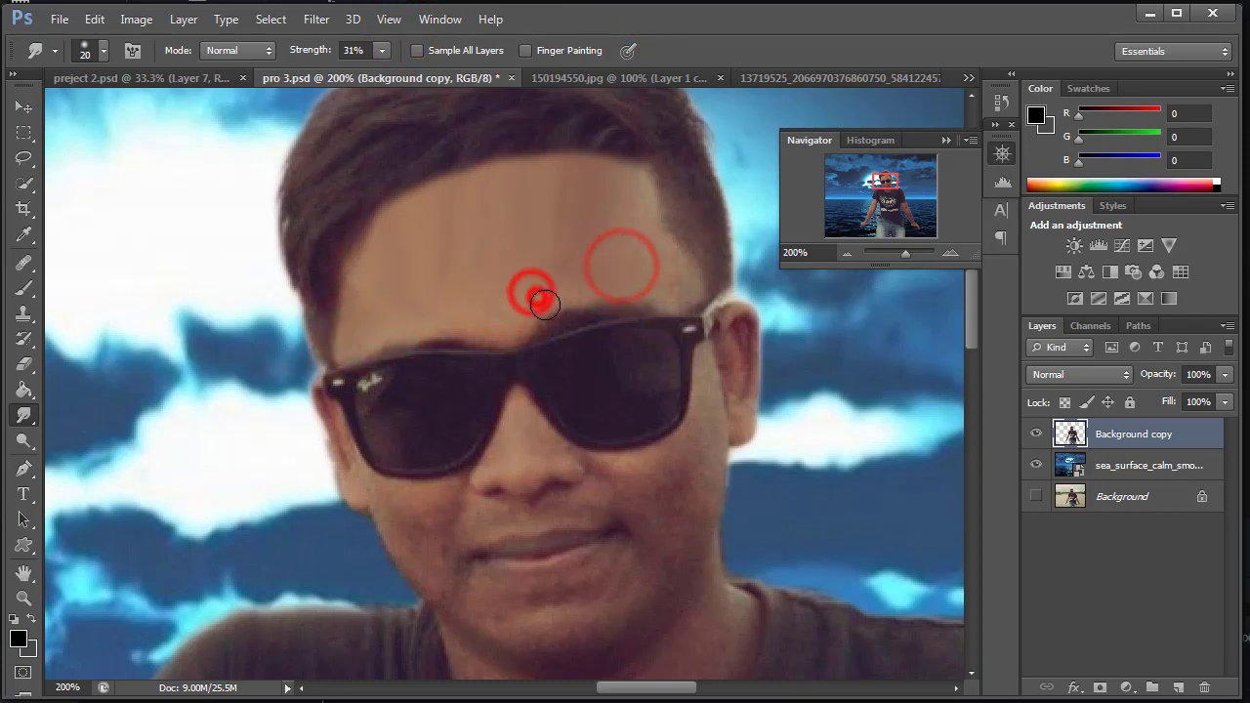
click(606, 235)
click(647, 260)
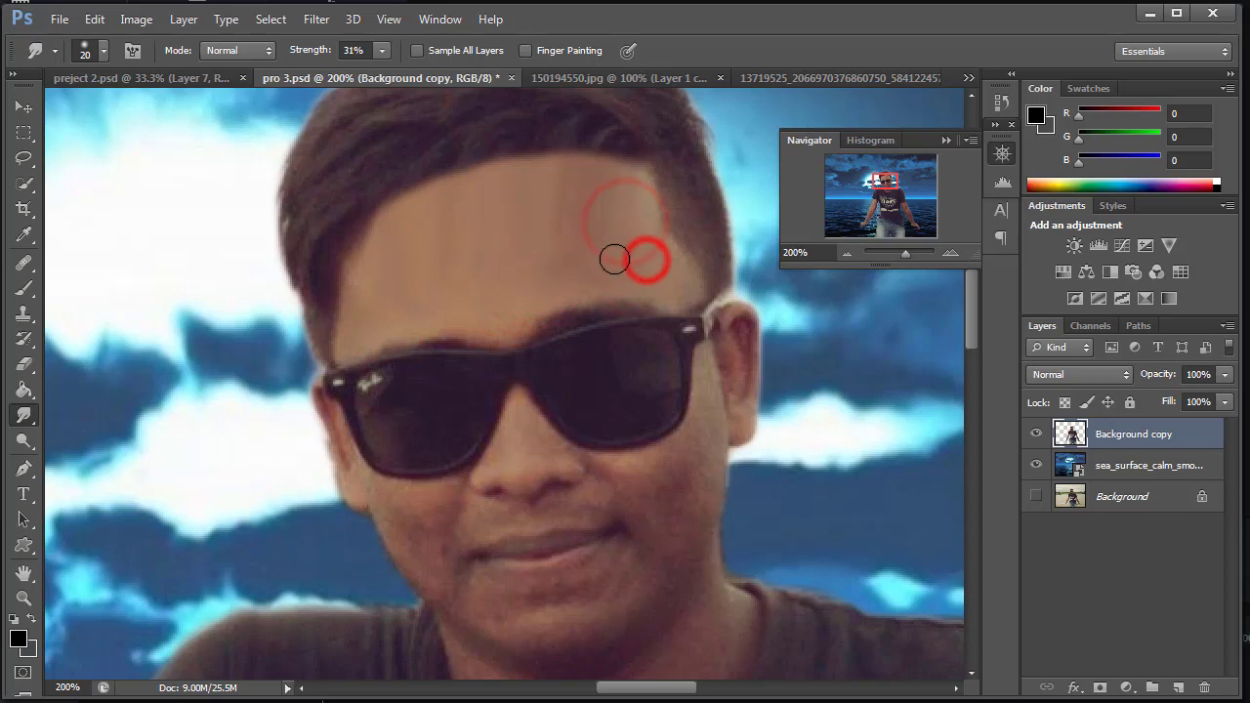
click(416, 274)
scroll(420, 278, down, 3)
click(710, 312)
Smudge the cheek edges by the ear and the jawline down toward the chin.
drag(699, 355, 709, 279)
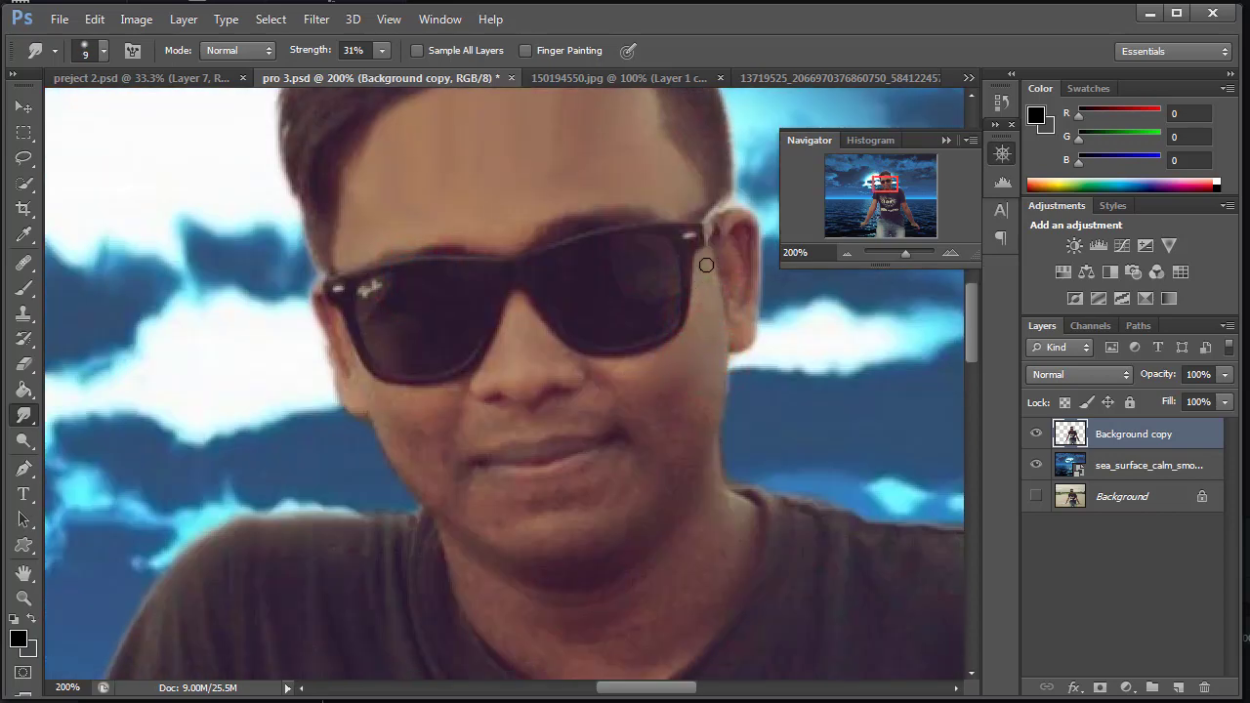
mouse_move(718, 348)
mouse_down()
mouse_move(706, 387)
mouse_move(628, 388)
mouse_move(663, 459)
mouse_up()
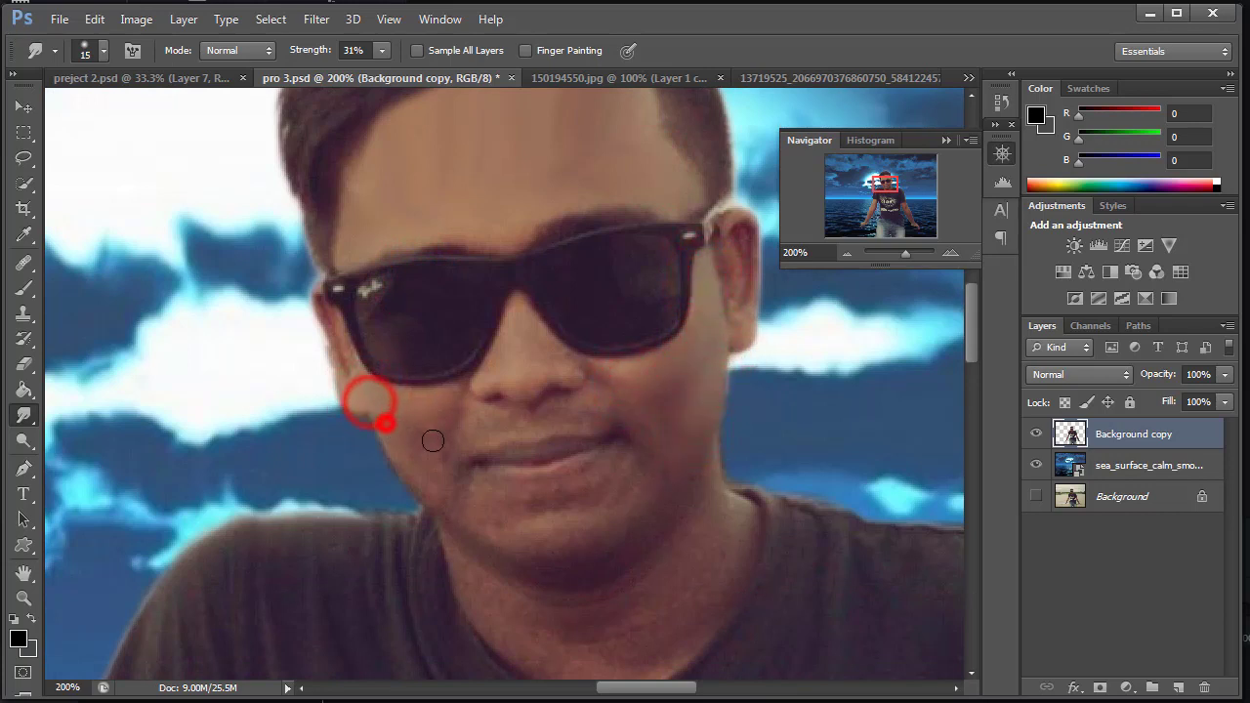
mouse_move(431, 402)
mouse_down()
mouse_move(391, 434)
mouse_move(436, 430)
mouse_move(427, 421)
mouse_up()
drag(430, 470, 466, 508)
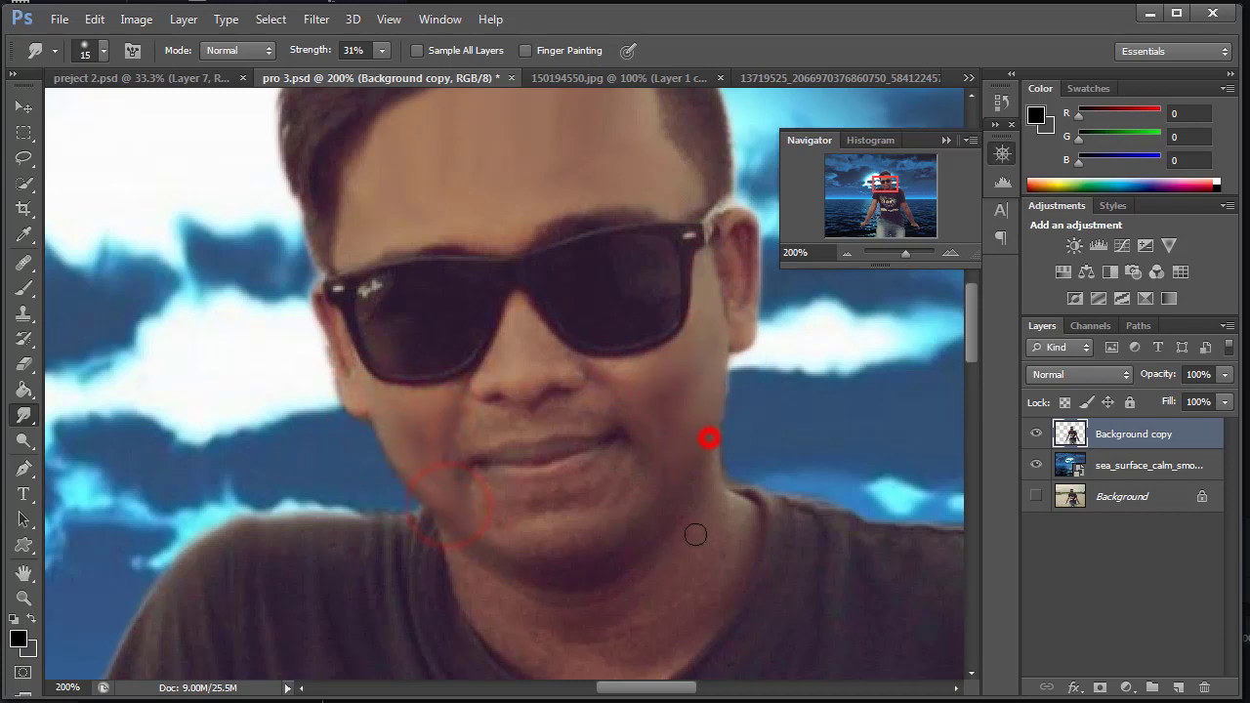
scroll(712, 586, down, 2)
drag(720, 525, 704, 524)
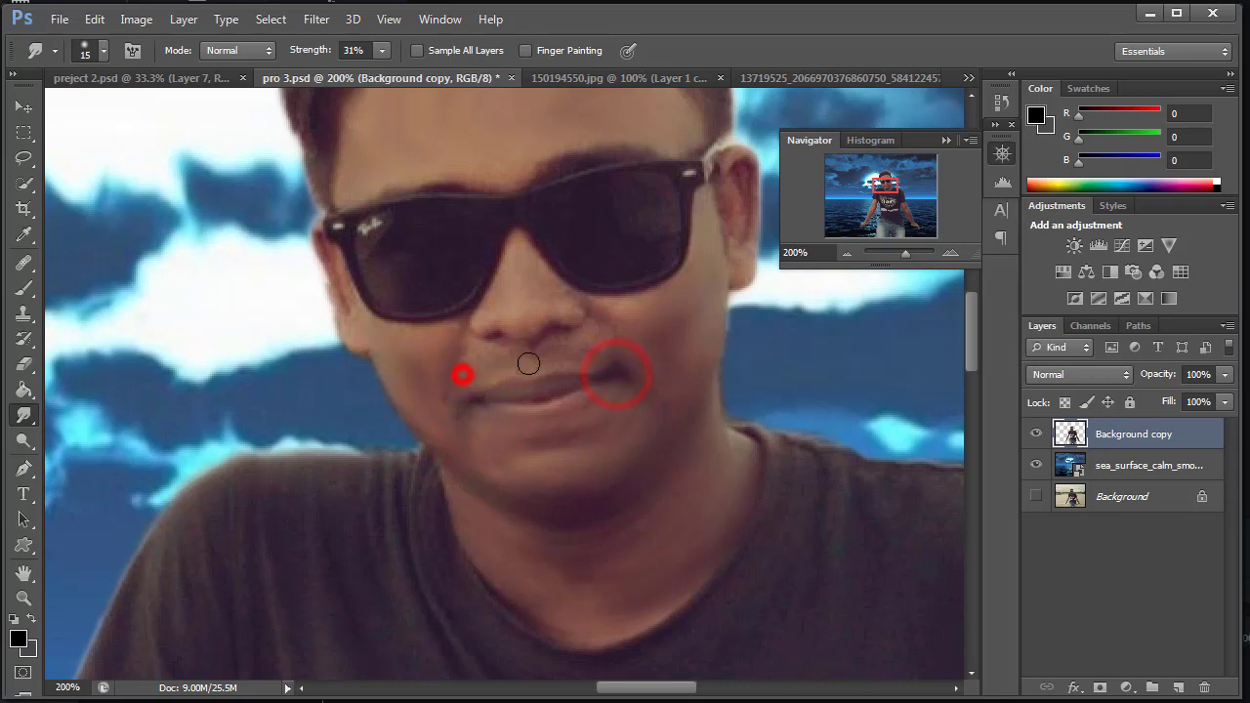
Smooth the moustache area, then at 17% strength blend skin around the sunglasses.
drag(618, 352, 573, 366)
click(518, 262)
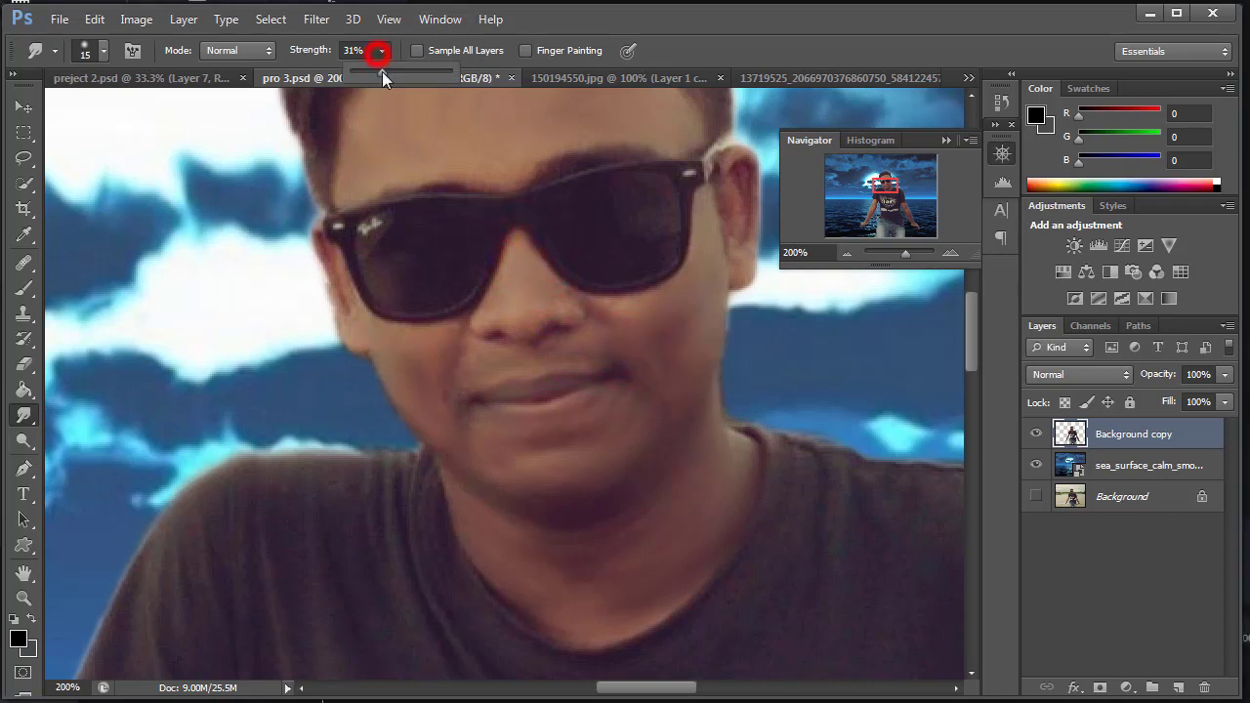
click(536, 273)
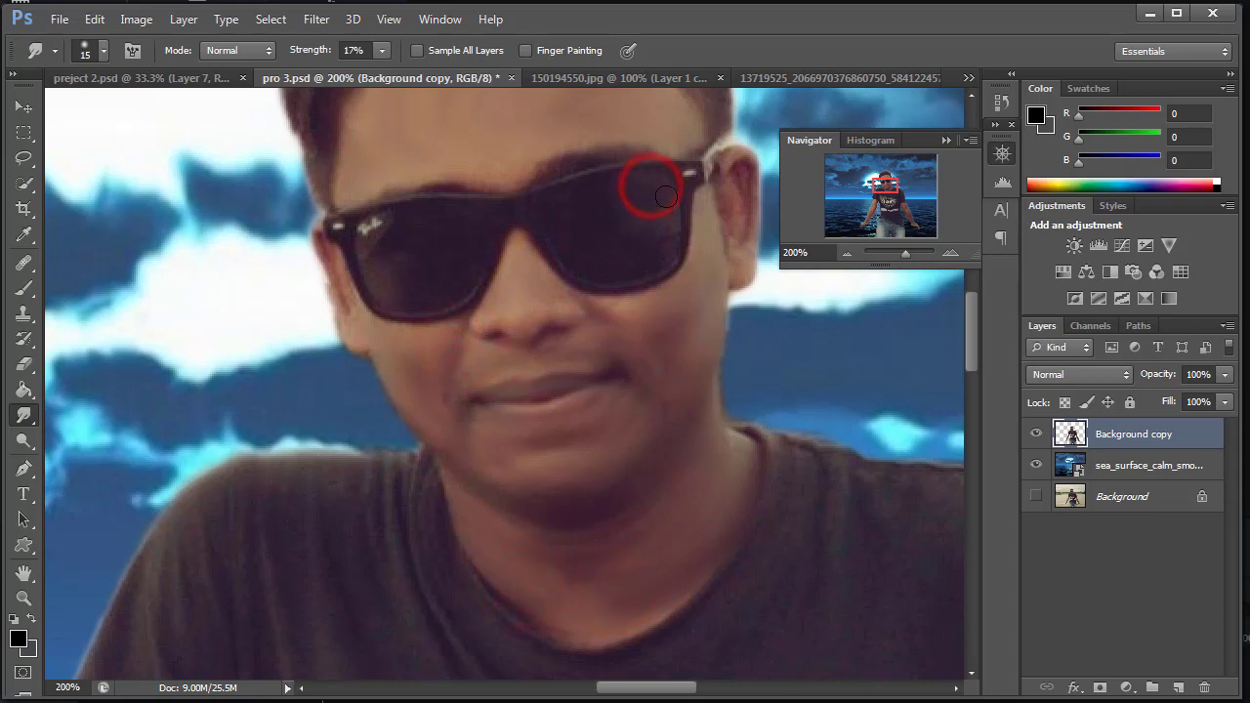
click(363, 230)
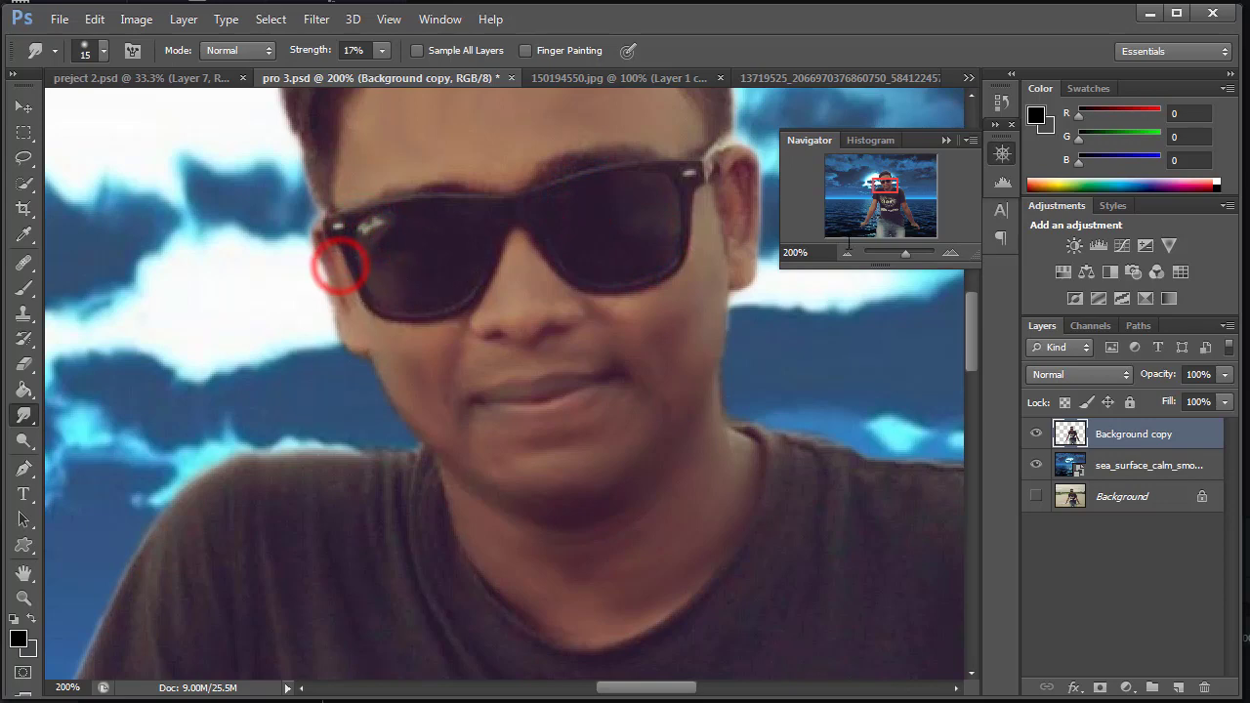
click(735, 158)
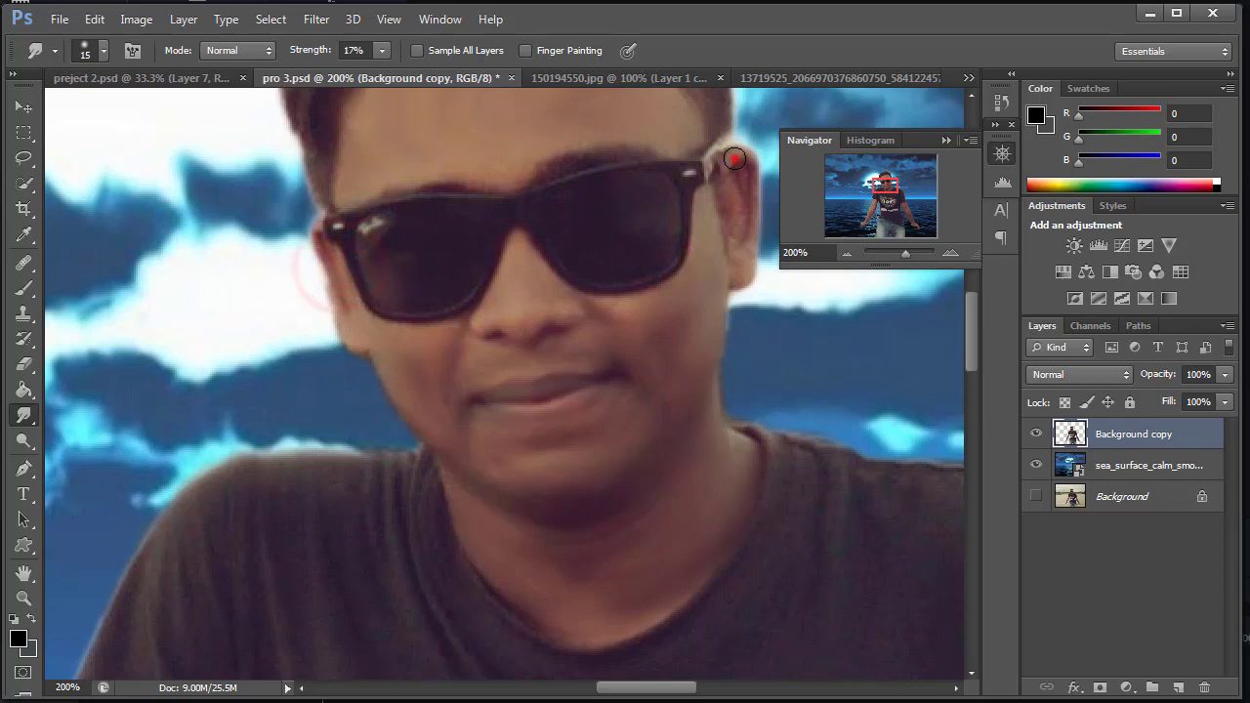
click(846, 253)
At 100% zoom, smudge the right forearm, upper arm and wrist skin.
drag(903, 221, 906, 221)
click(952, 252)
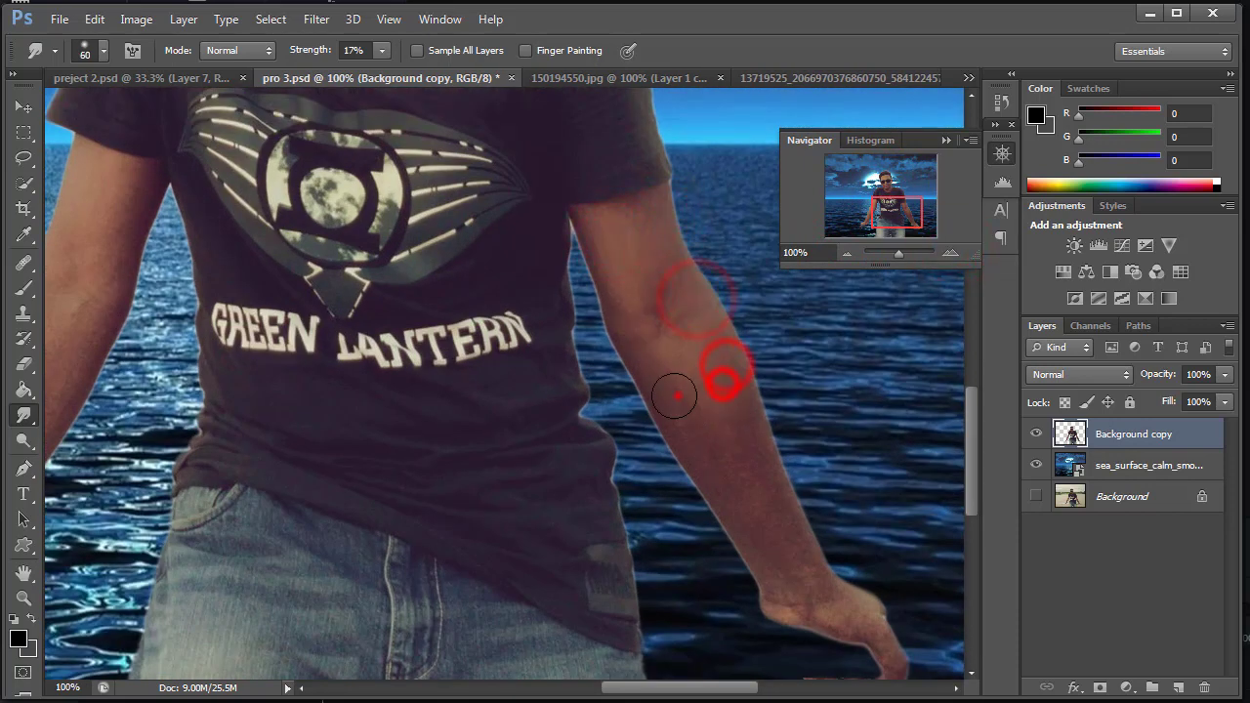
drag(716, 477, 742, 453)
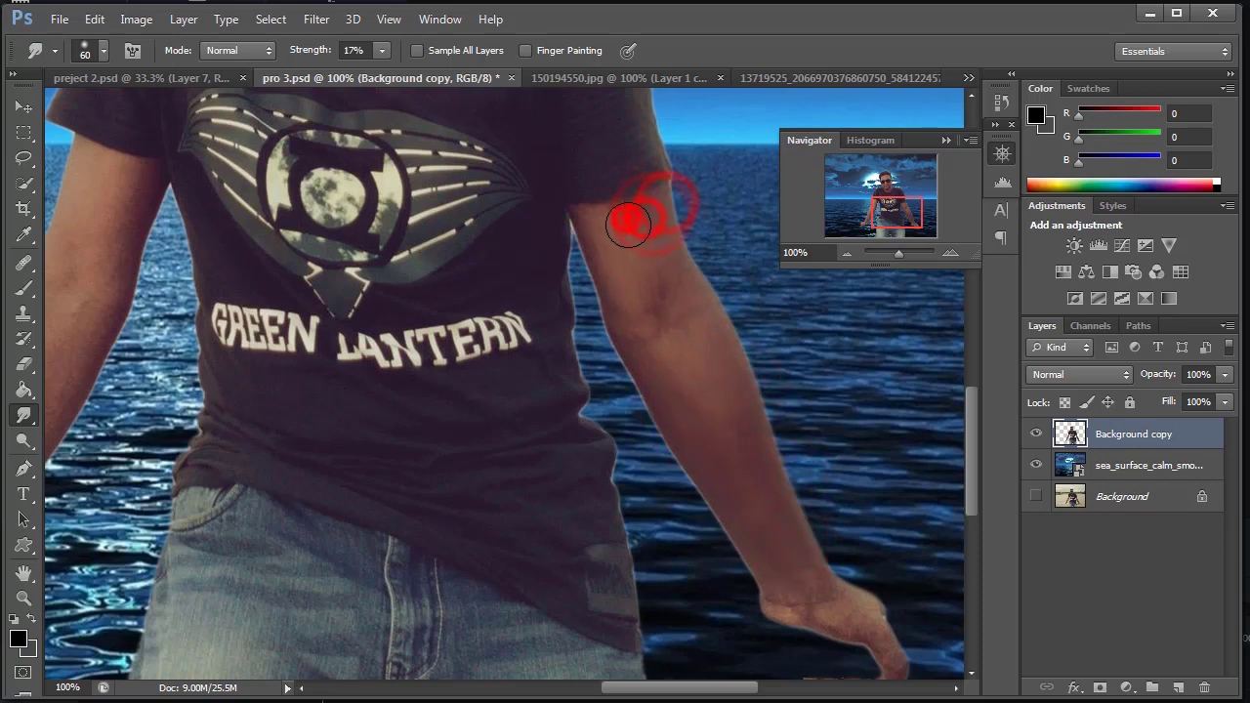
drag(669, 301, 702, 404)
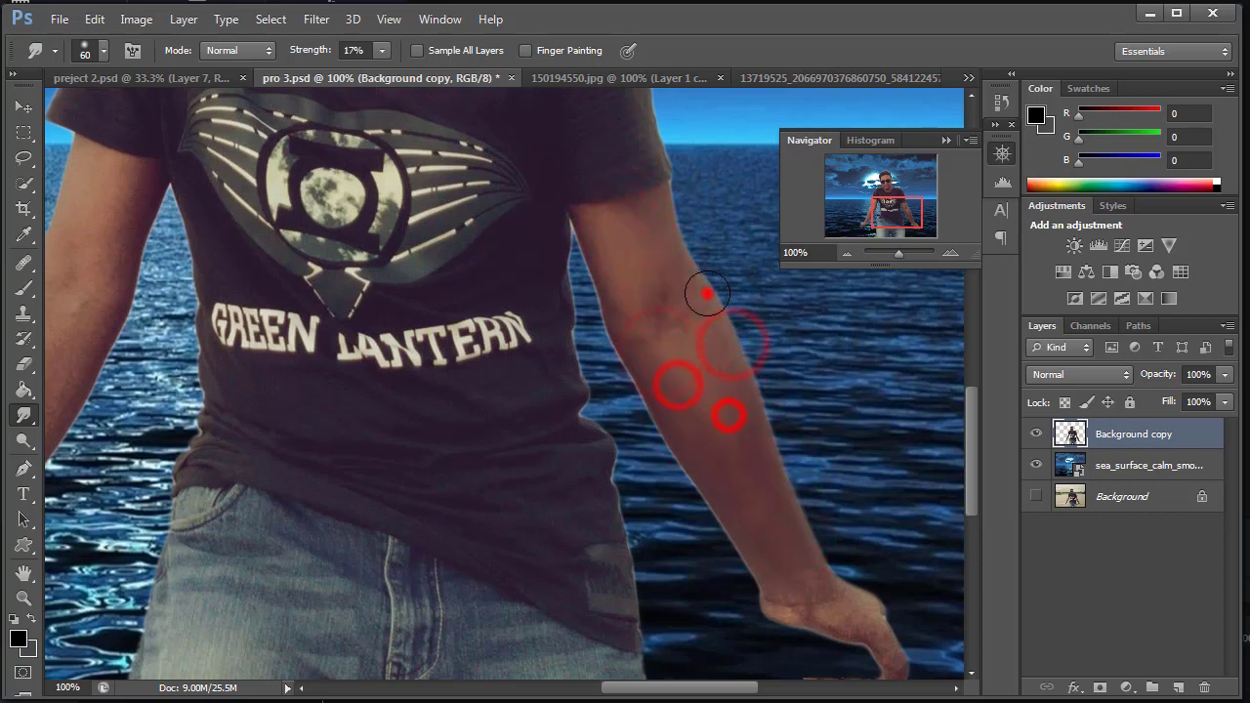
drag(706, 294, 812, 520)
drag(606, 228, 630, 225)
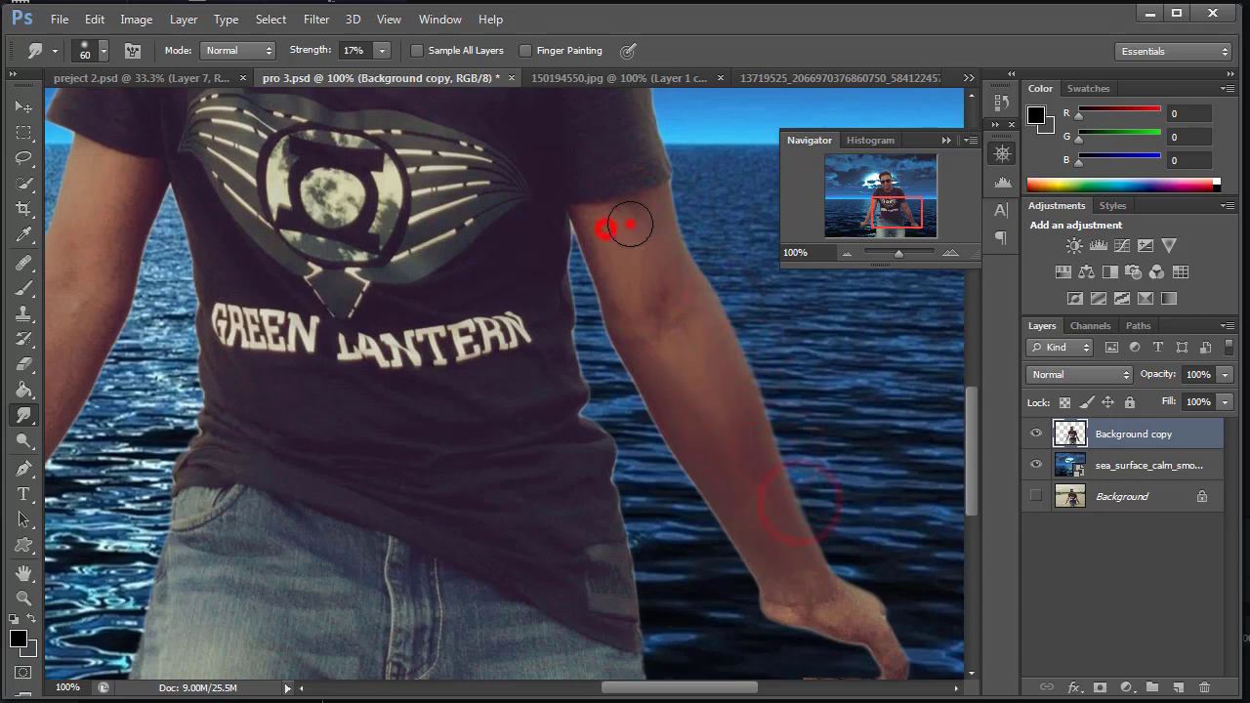
click(846, 253)
drag(696, 513, 718, 518)
Lower strength to 11% and smooth the hand, left arm and dark smear below.
drag(382, 50, 376, 72)
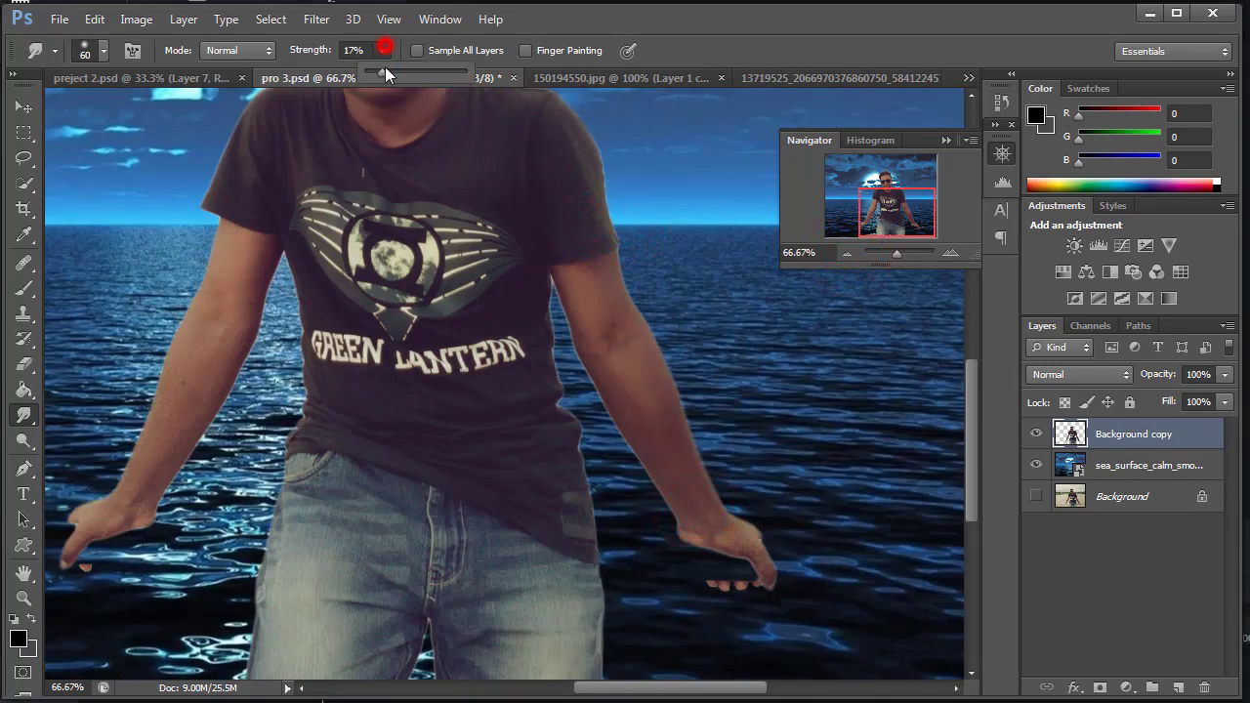
mouse_move(710, 503)
mouse_down()
mouse_move(751, 564)
mouse_move(697, 524)
mouse_move(776, 578)
mouse_up()
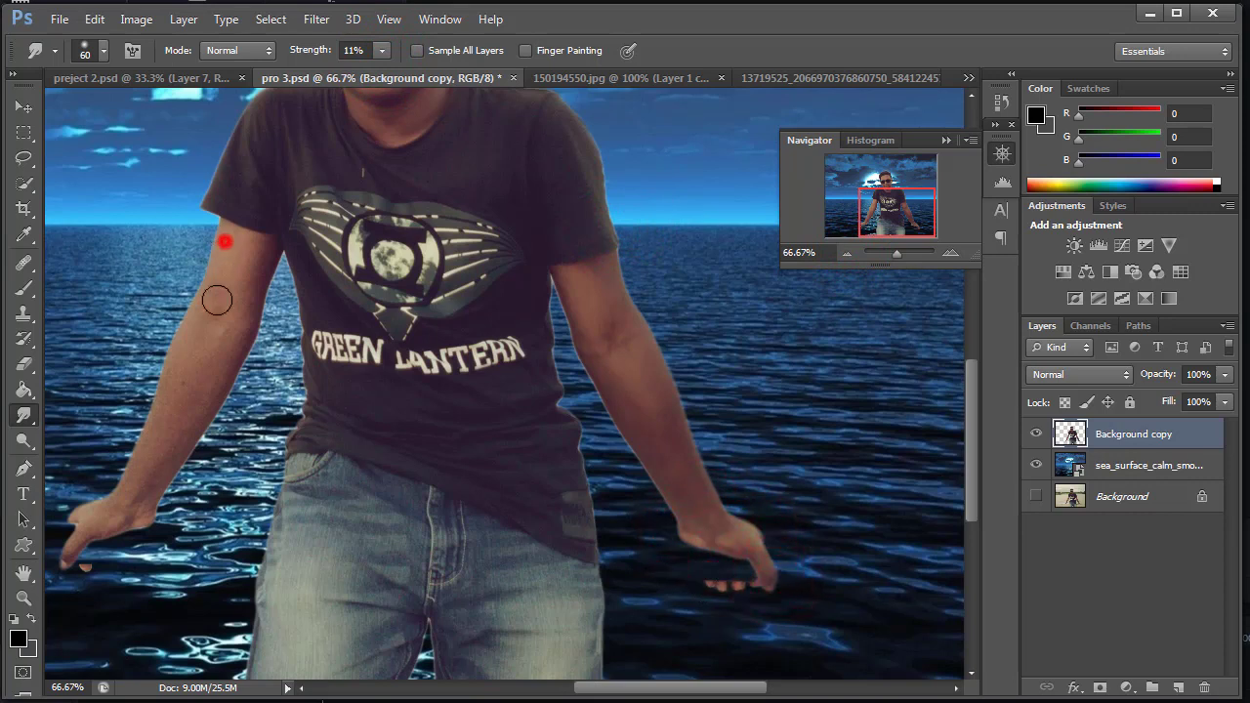
drag(218, 245, 245, 256)
mouse_move(206, 337)
mouse_down()
mouse_move(186, 354)
mouse_move(211, 411)
mouse_up()
drag(98, 517, 95, 581)
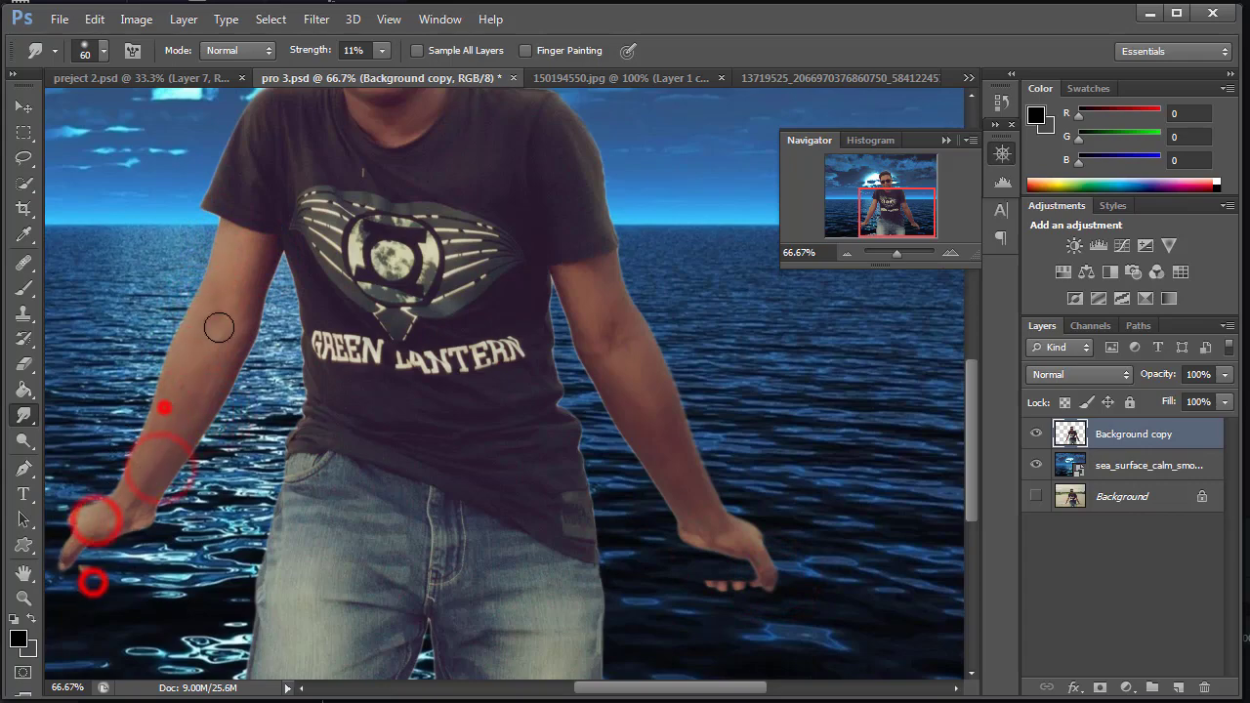
click(846, 255)
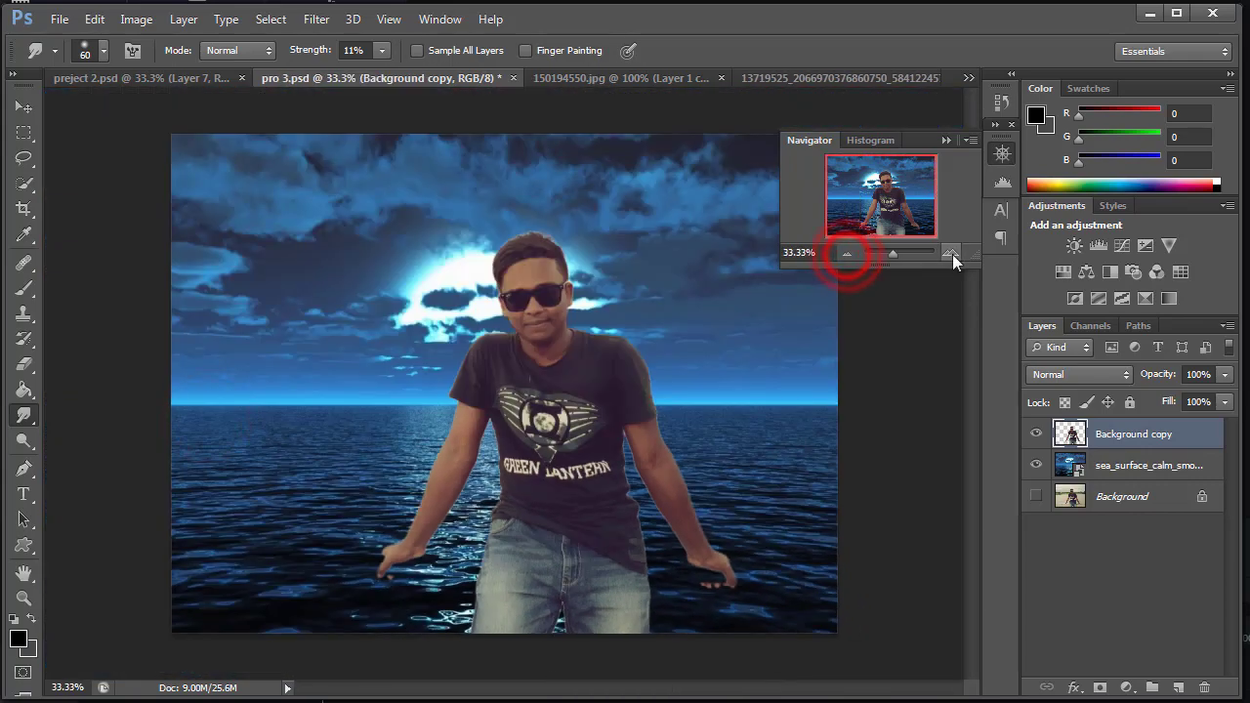
click(952, 254)
click(949, 252)
drag(886, 203, 898, 186)
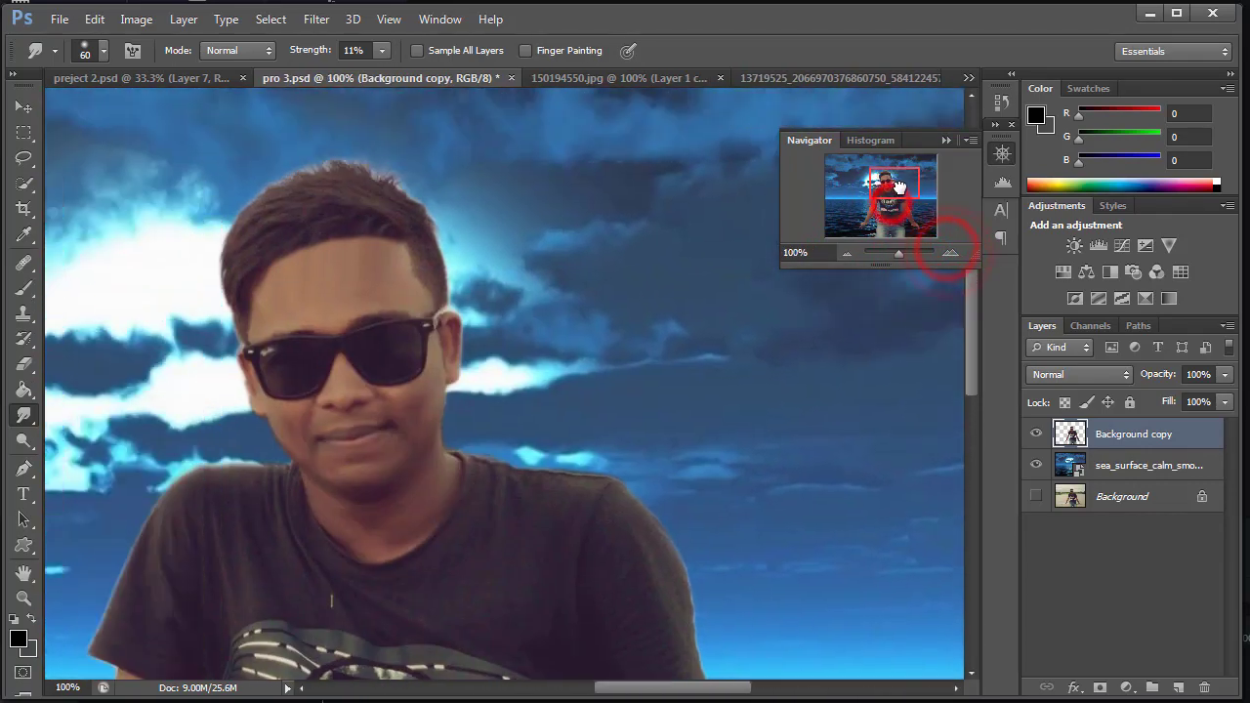
Set up the Dodge tool with Midtones range and 30% exposure.
click(25, 438)
click(97, 435)
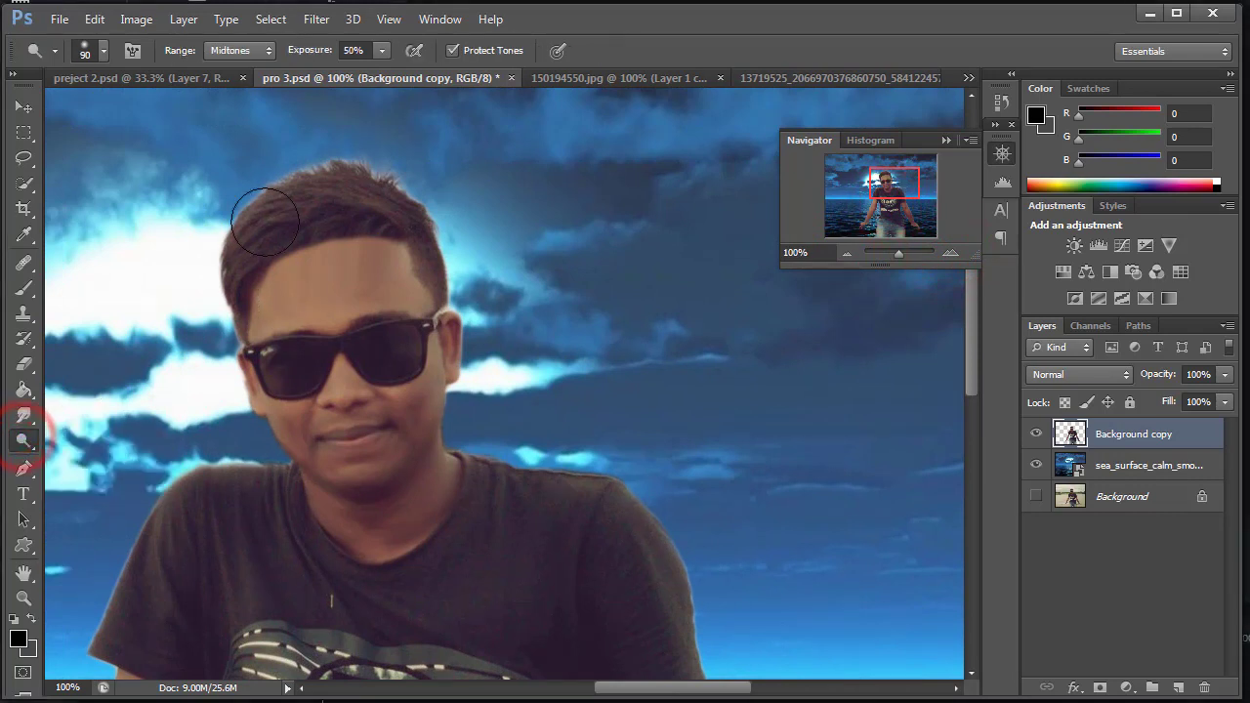
click(245, 50)
click(245, 81)
drag(382, 50, 362, 74)
Dodge the forehead, both cheeks, chin and neck lighter.
mouse_move(303, 287)
mouse_down()
mouse_move(326, 289)
mouse_move(302, 280)
mouse_up()
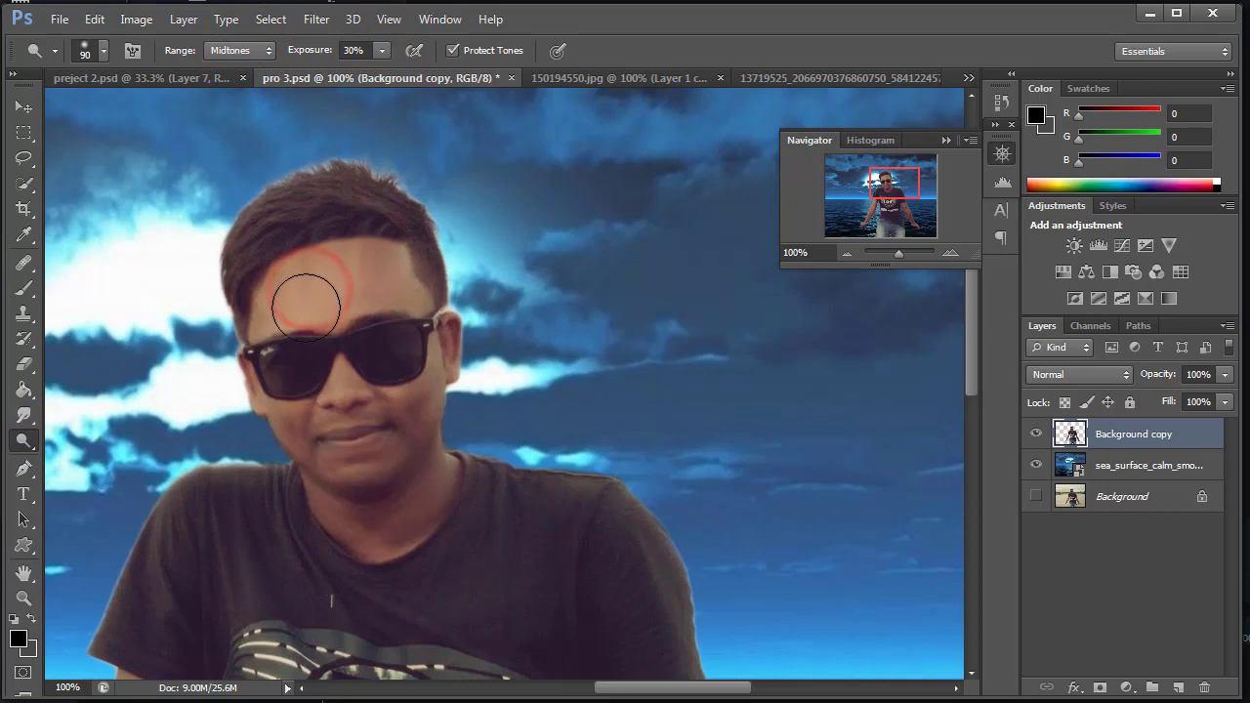
drag(437, 361, 377, 460)
drag(246, 370, 306, 419)
drag(416, 423, 440, 473)
click(409, 524)
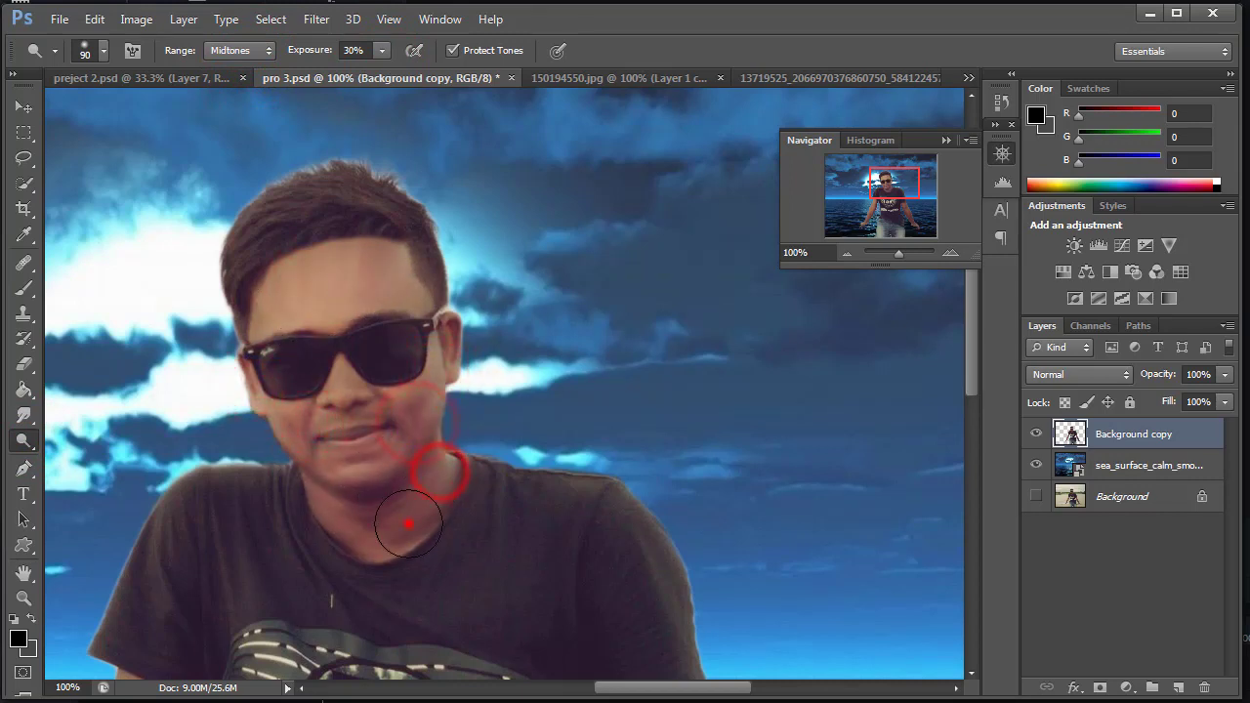
With Midtones range, lighten the arm from shoulder down to the hand.
click(240, 50)
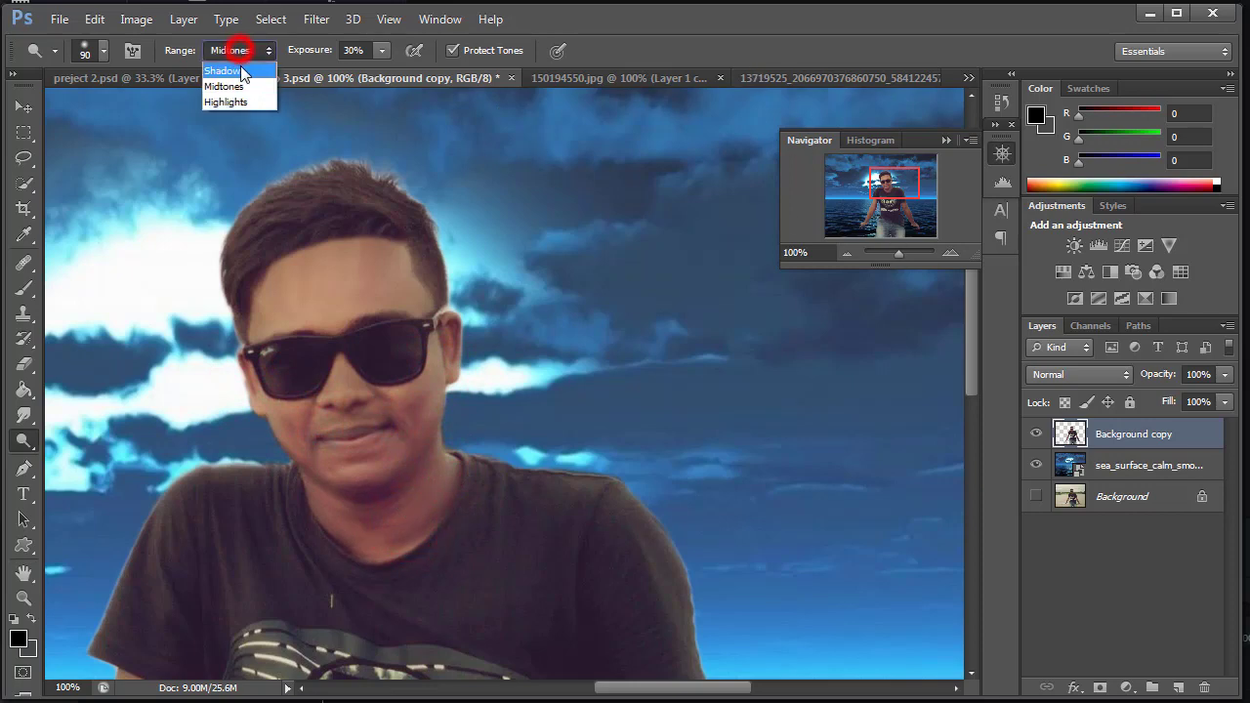
click(442, 466)
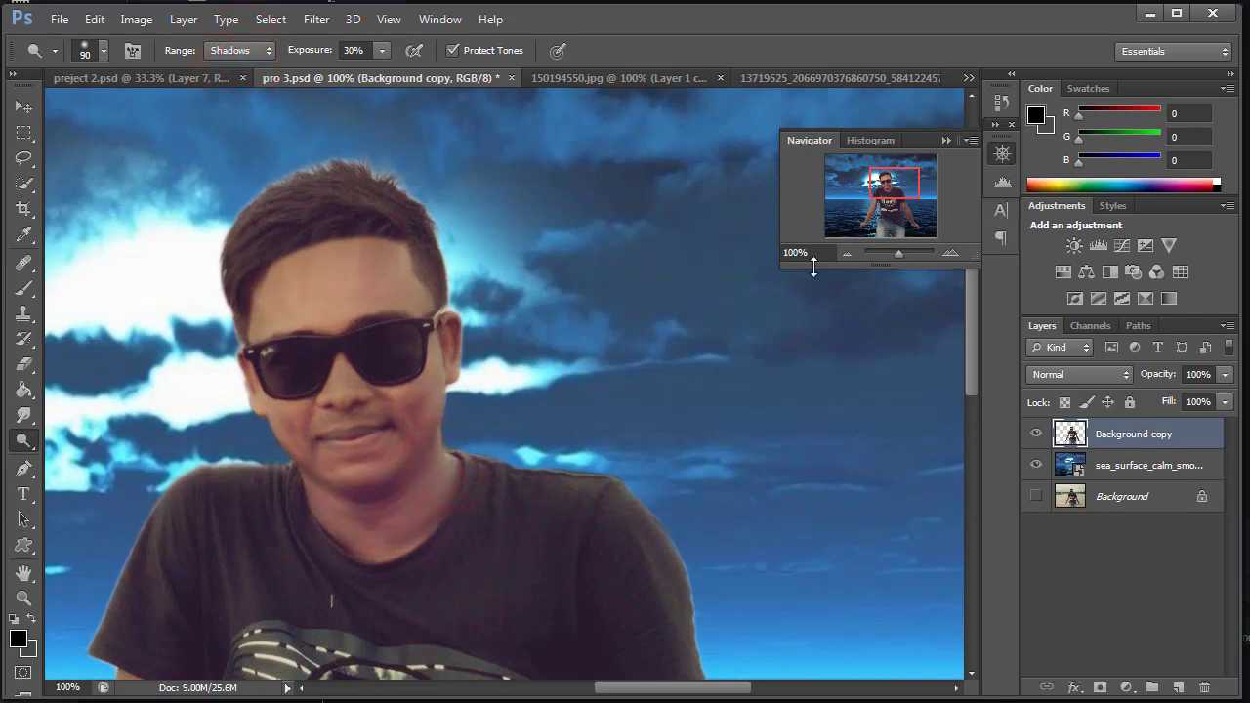
click(239, 50)
click(230, 81)
drag(898, 176, 907, 205)
drag(559, 251, 644, 436)
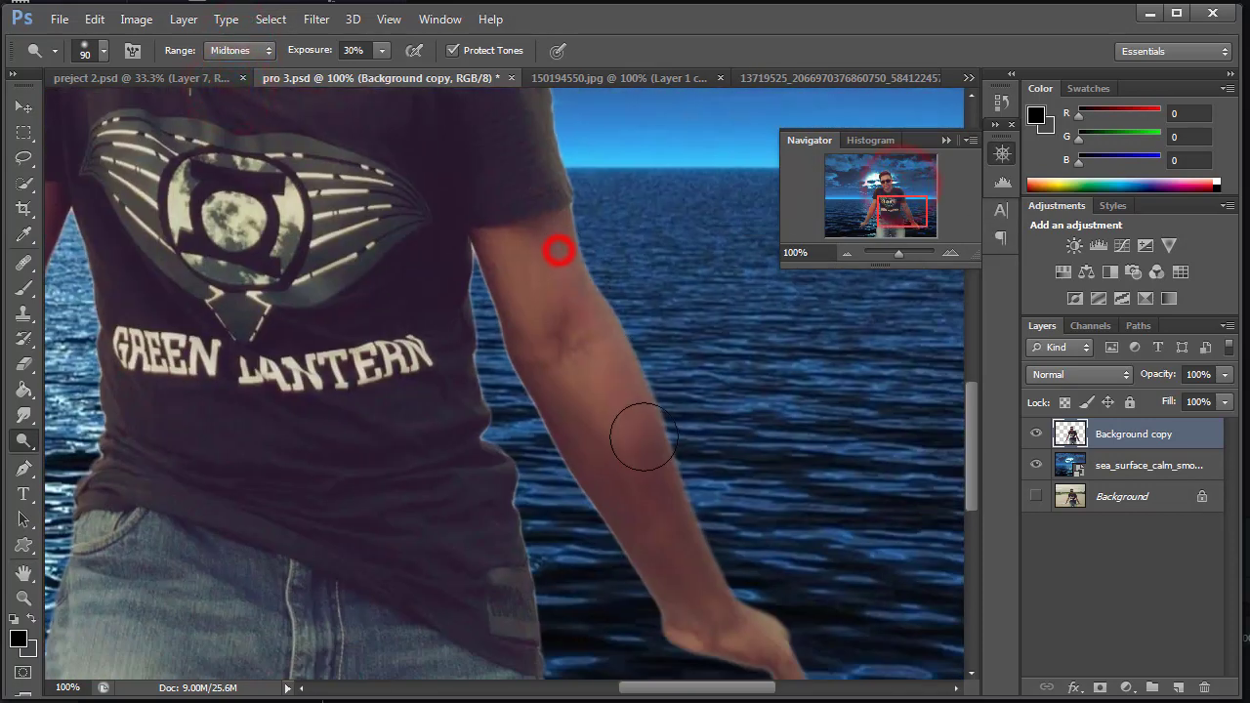
mouse_move(517, 251)
mouse_down()
mouse_move(541, 348)
mouse_move(631, 391)
mouse_move(633, 249)
mouse_move(685, 459)
mouse_move(759, 576)
mouse_up()
drag(908, 228, 884, 216)
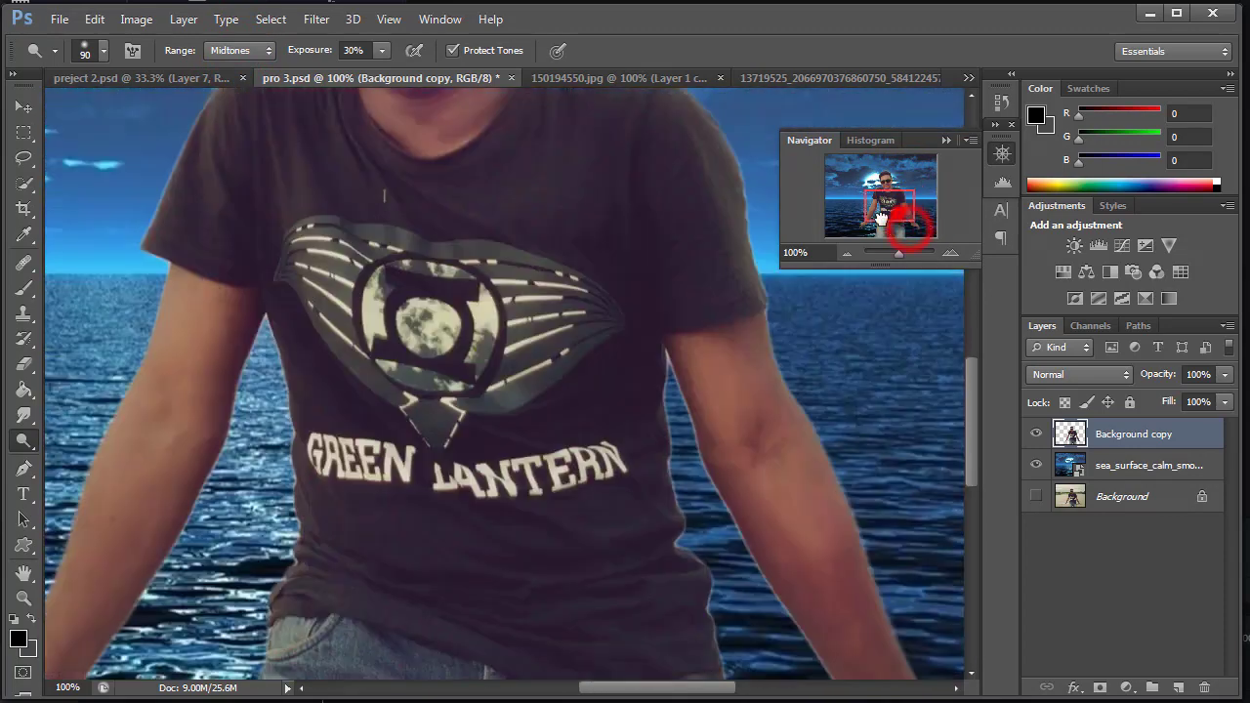
mouse_move(457, 255)
mouse_down()
mouse_move(435, 338)
mouse_move(316, 597)
mouse_up()
Switch range to Shadows and lighten the other forearm, wrist and upper arm.
mouse_move(887, 199)
mouse_down()
mouse_move(908, 199)
mouse_move(900, 222)
mouse_up()
click(628, 480)
click(593, 313)
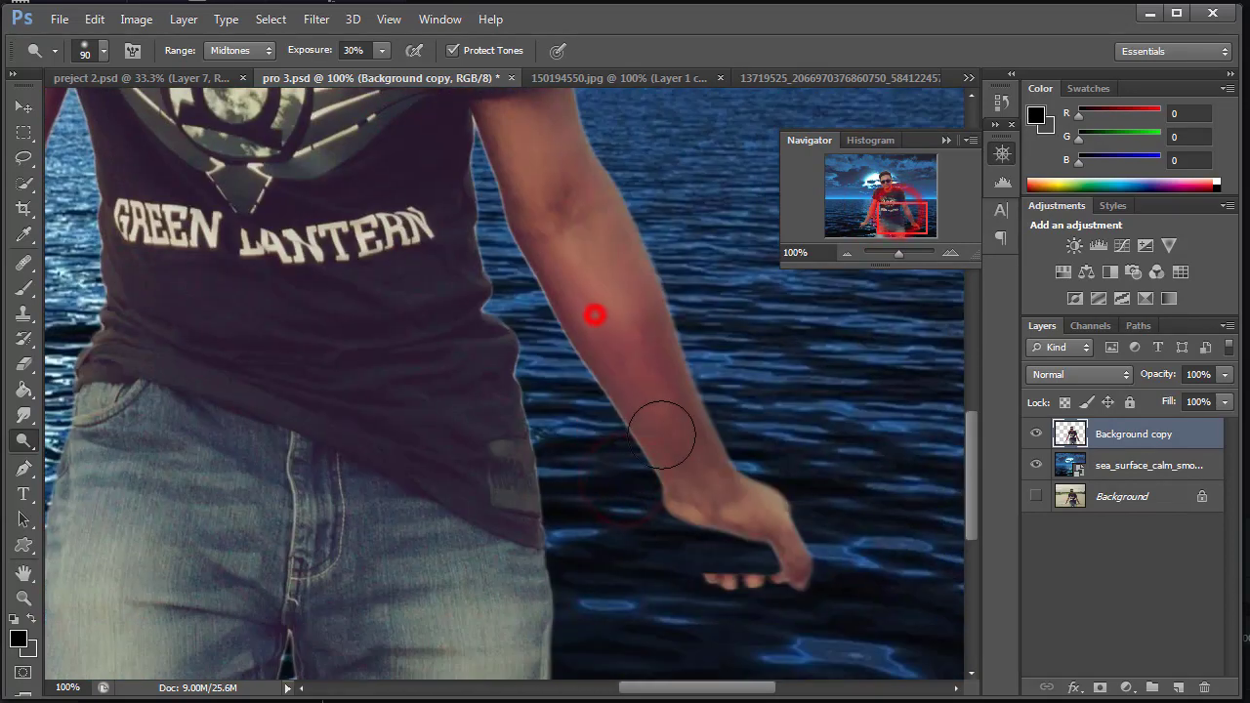
click(659, 312)
click(240, 50)
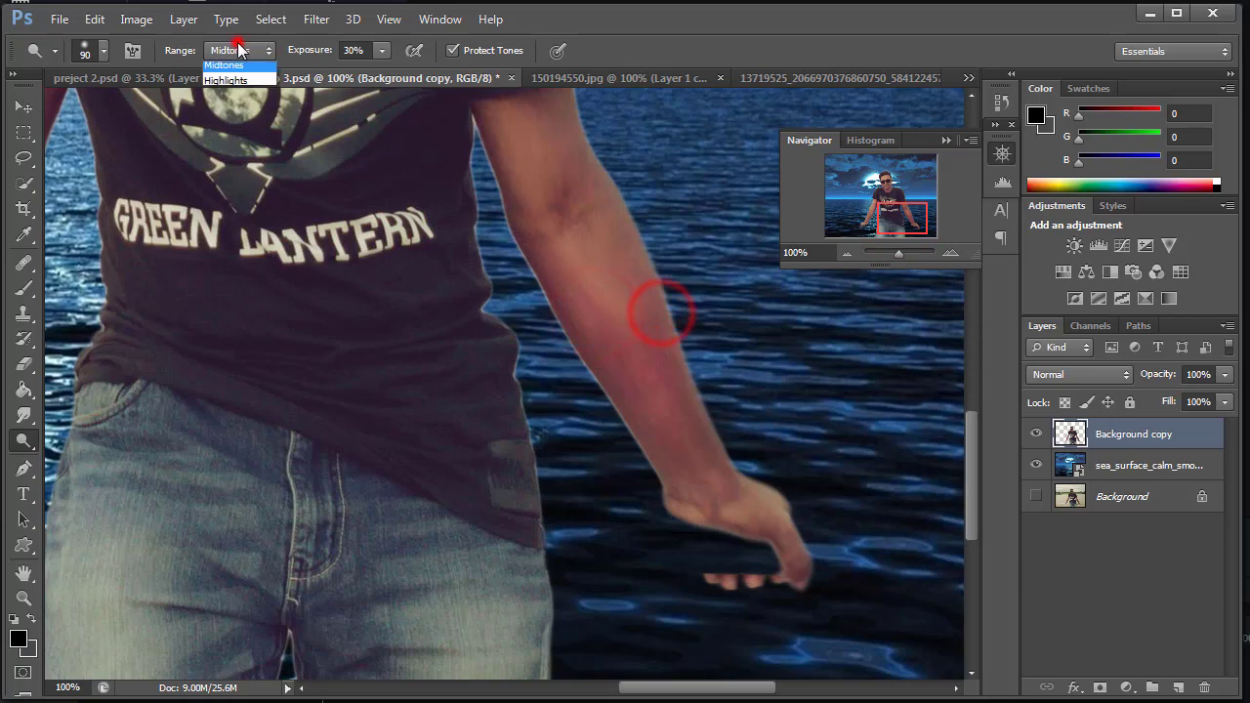
click(592, 217)
click(754, 510)
click(536, 126)
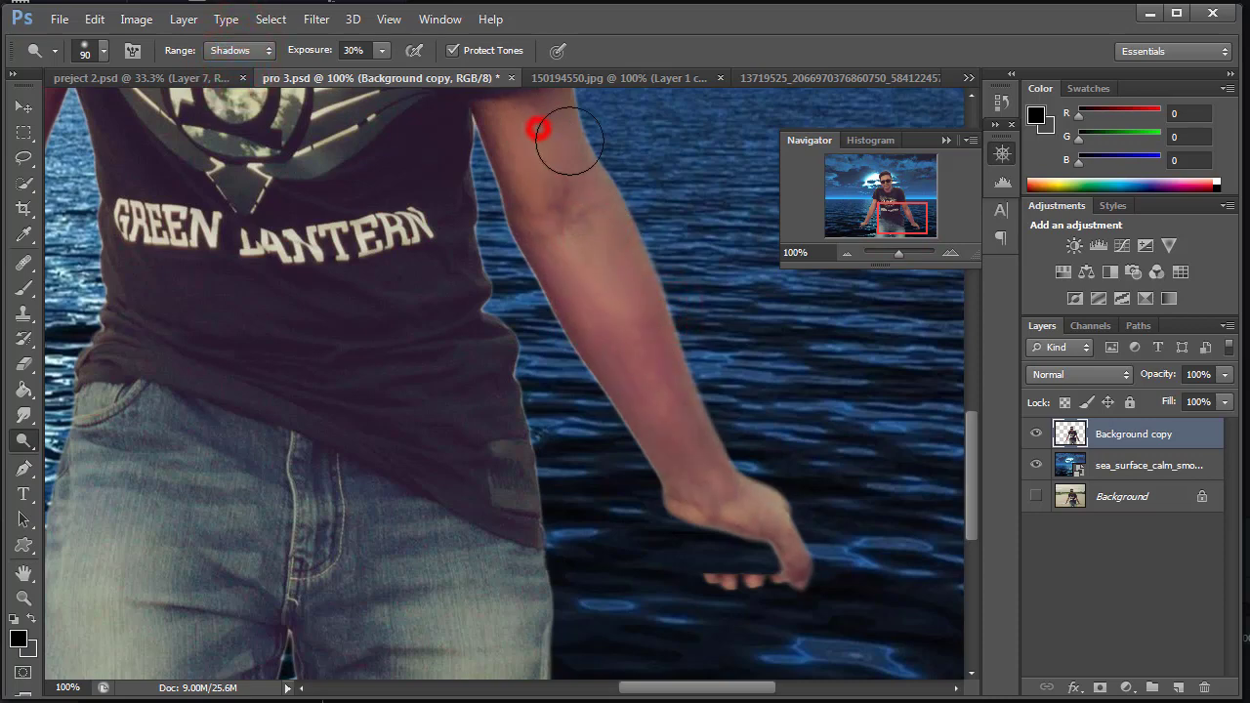
drag(549, 117, 586, 334)
Zoom out to the whole image, then back in close on the man's head.
click(847, 253)
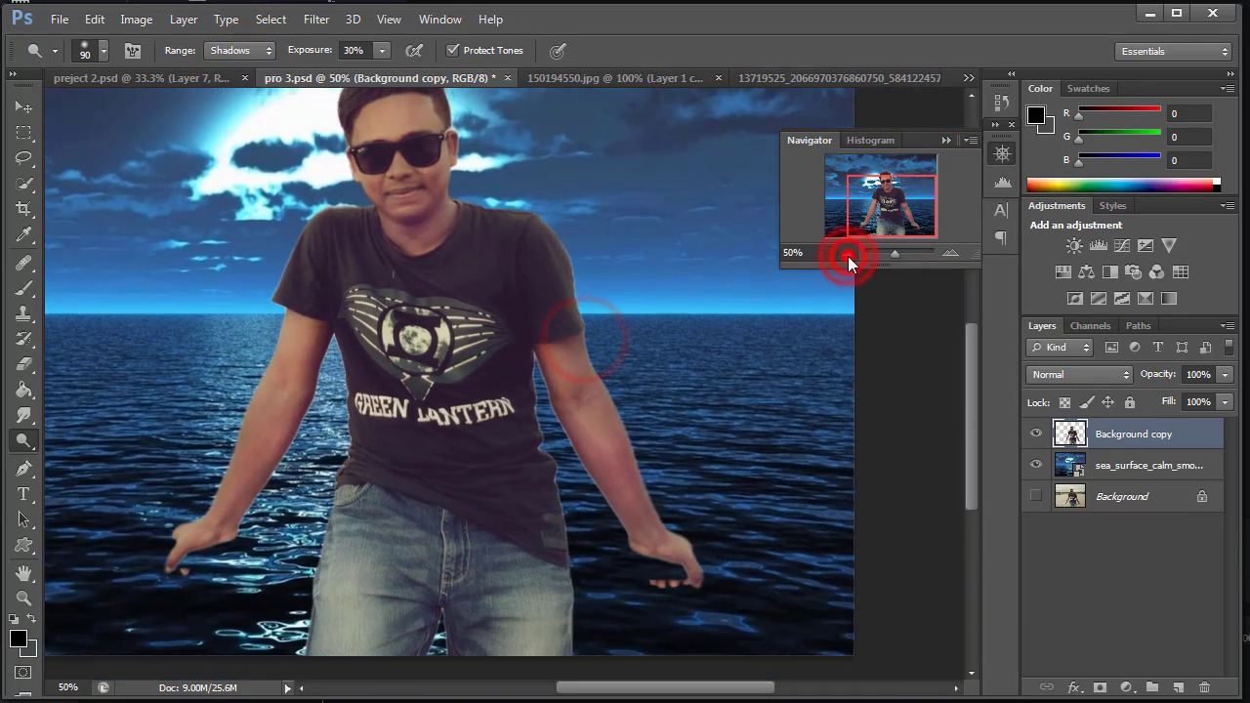
click(847, 254)
click(949, 251)
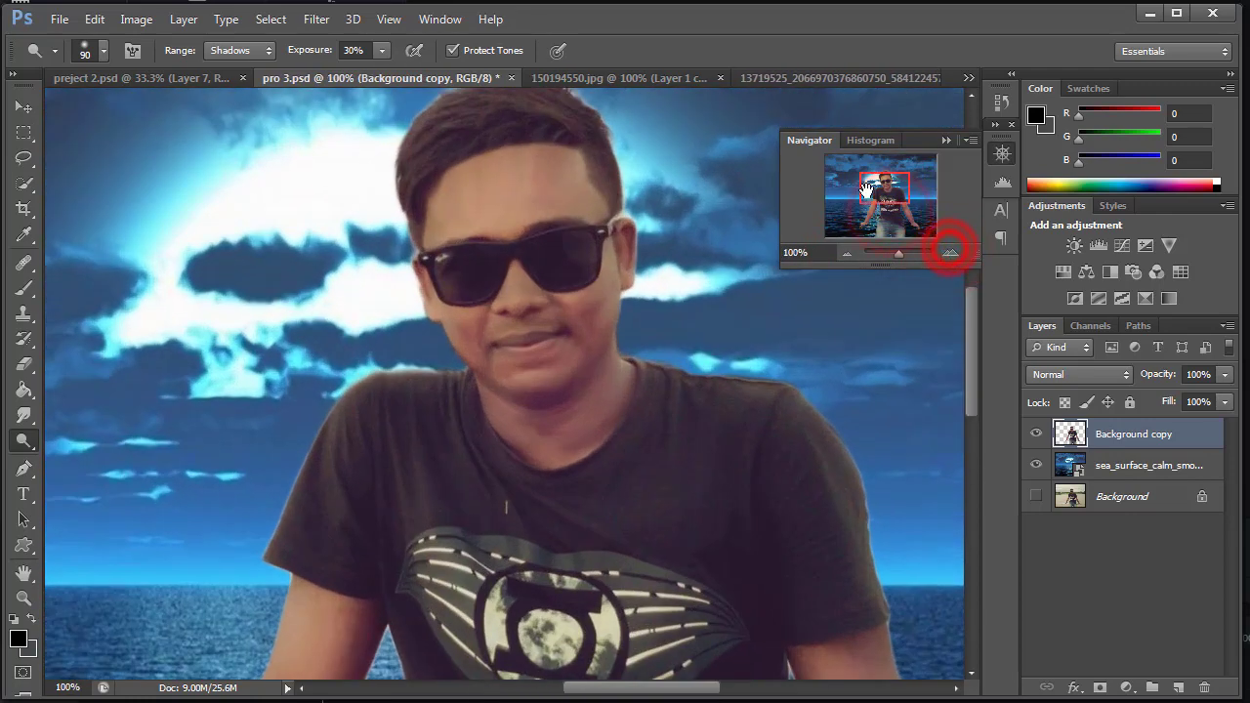
click(949, 251)
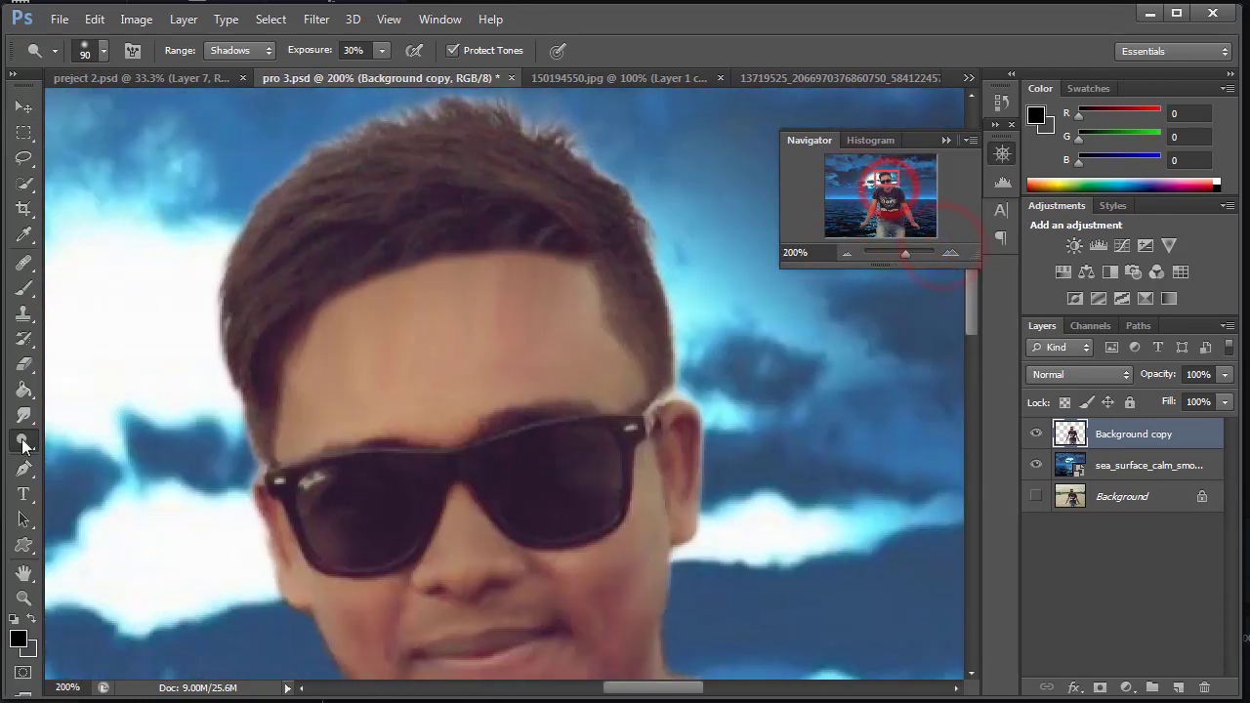
Darken the top of the hair with the Burn tool on Shadows range, undoing one stroke.
right_click(25, 446)
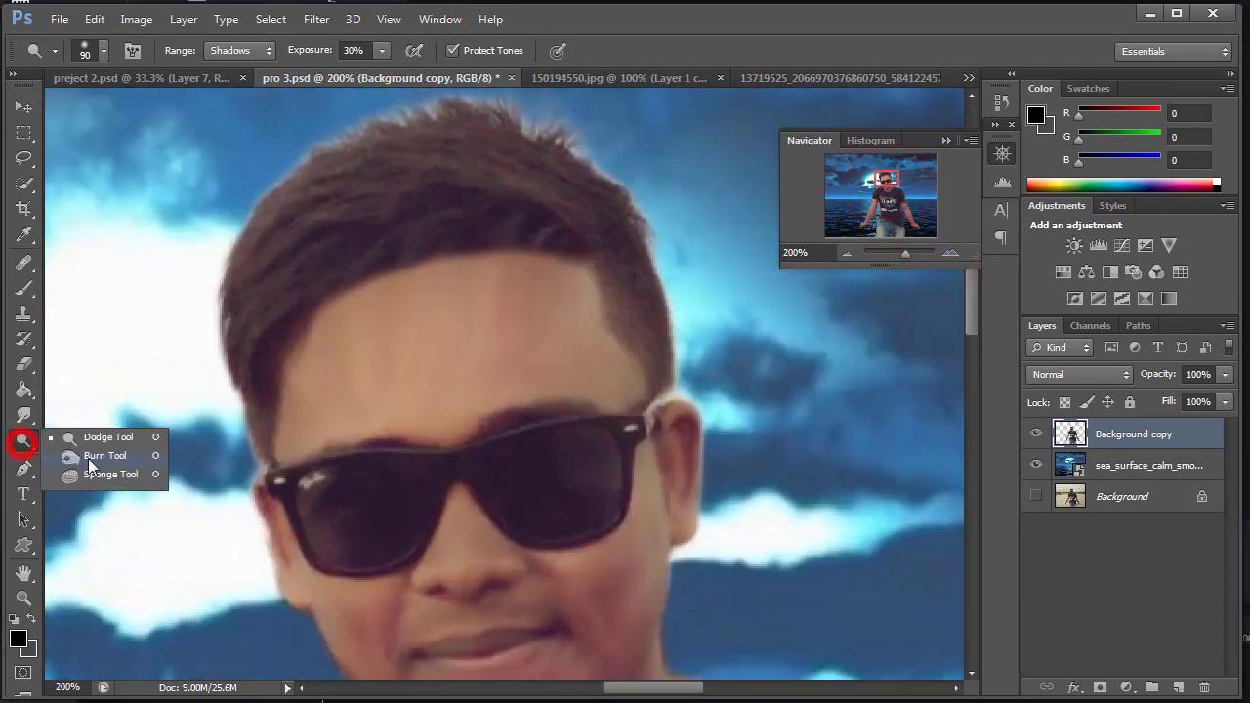
click(93, 458)
drag(337, 234, 467, 151)
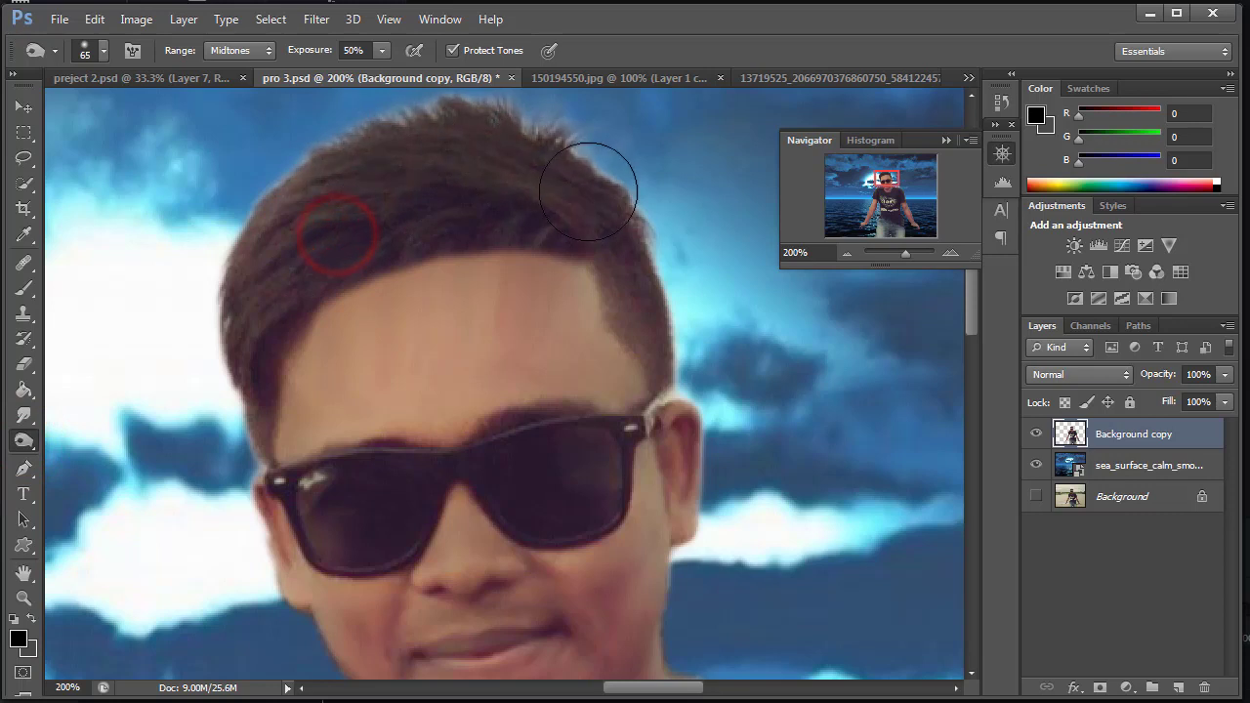
click(238, 50)
click(238, 73)
drag(414, 151, 301, 222)
key(ctrl+z)
Set Burn exposure to 10% and darken the top and edge of the hair.
click(382, 50)
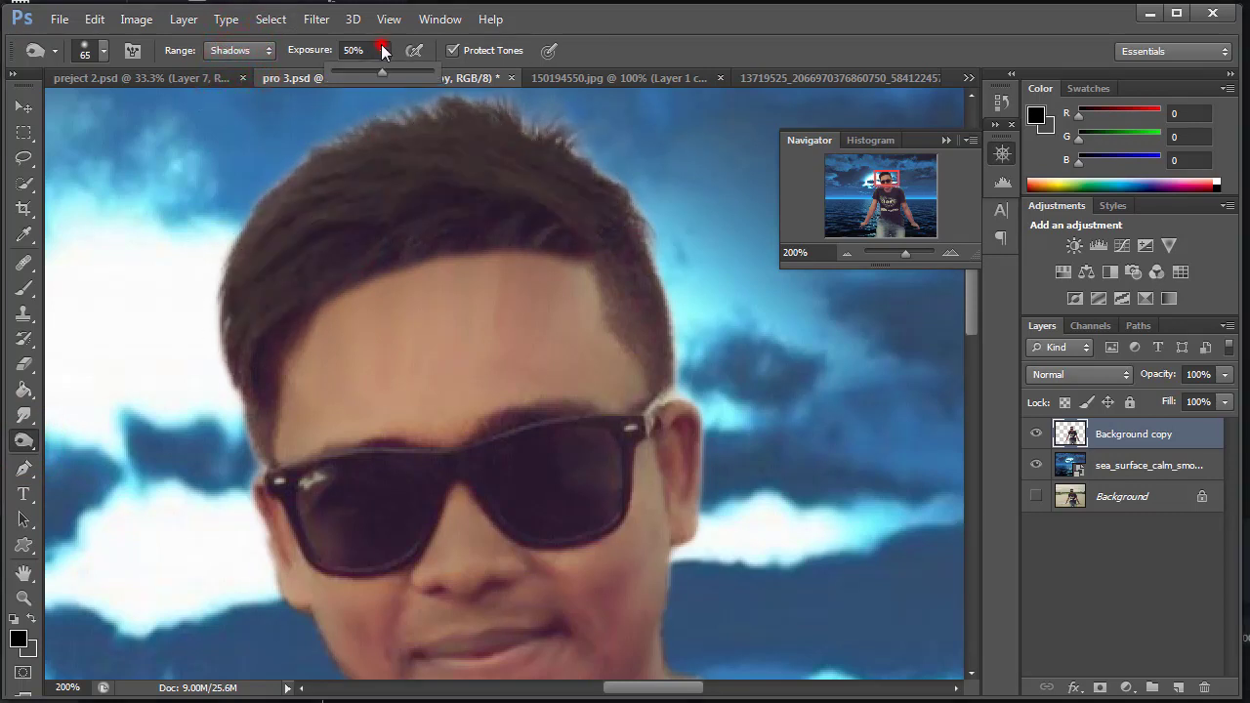
drag(348, 86, 342, 86)
mouse_move(469, 178)
mouse_down()
mouse_move(312, 181)
mouse_move(174, 283)
mouse_move(195, 413)
mouse_up()
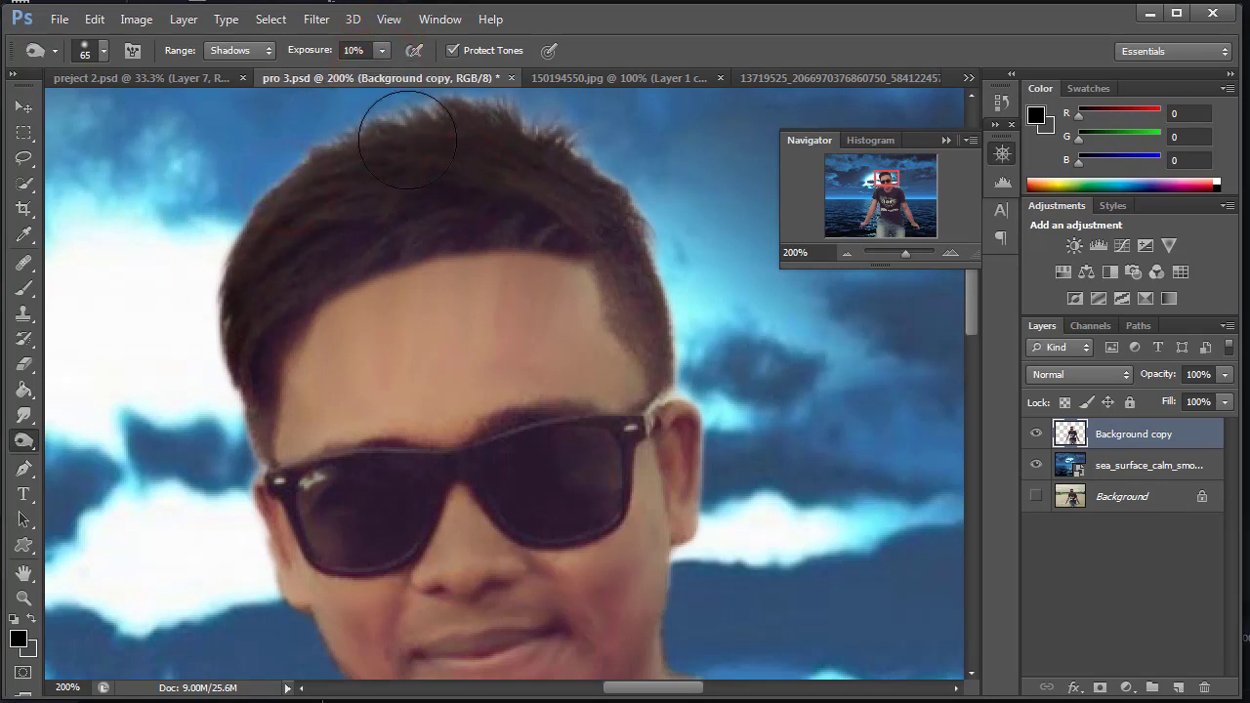
click(845, 253)
drag(879, 191, 897, 179)
click(502, 195)
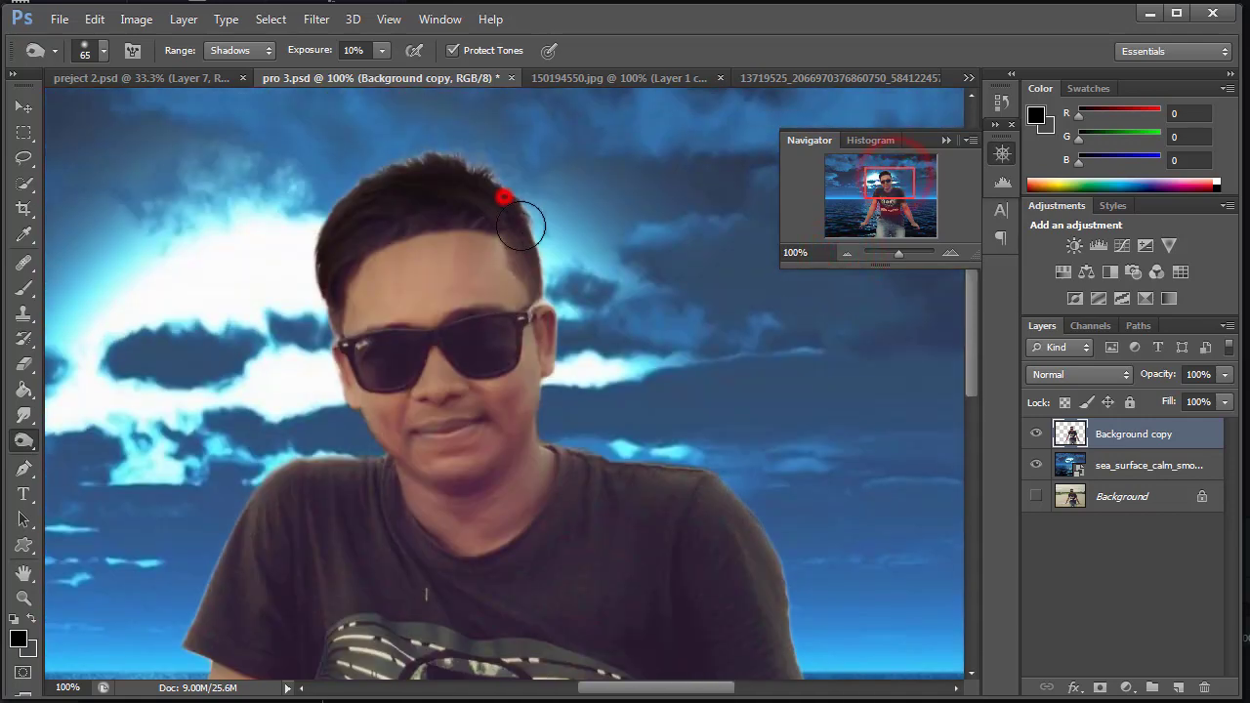
click(846, 253)
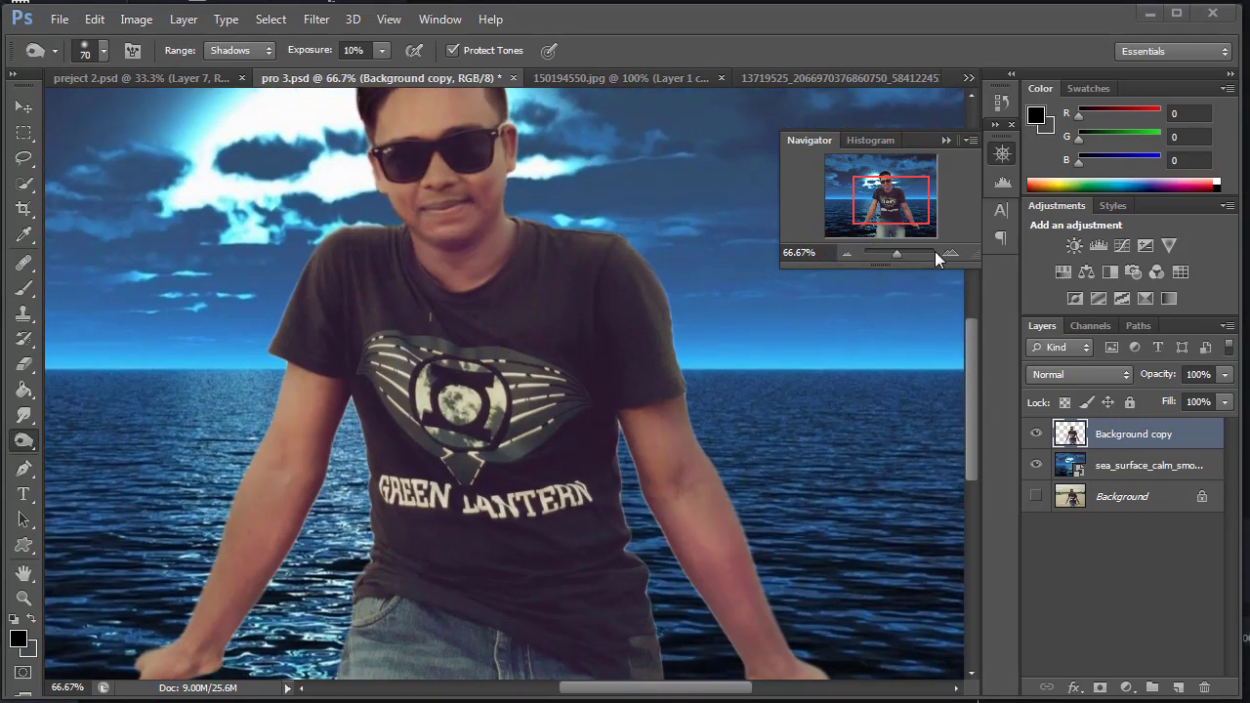
click(847, 251)
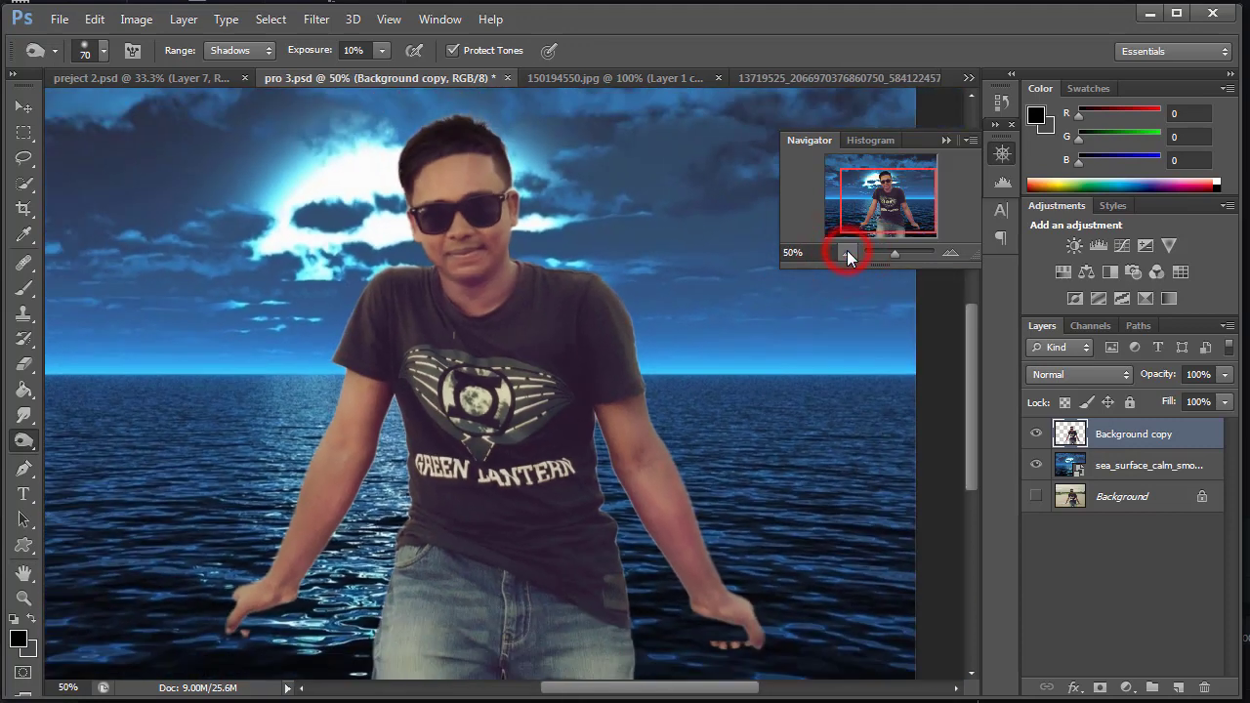
click(846, 251)
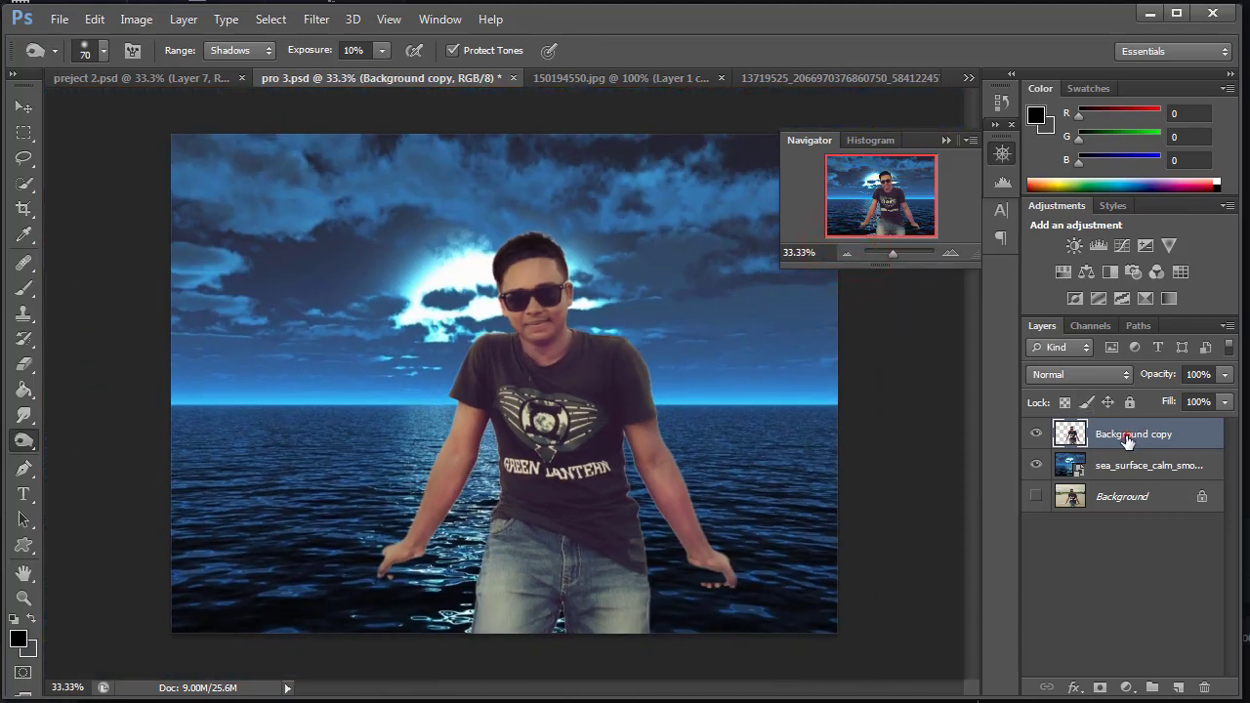
Add a Brightness/Contrast adjustment clipped to Background copy with brightness about 40.
click(1128, 689)
click(1128, 335)
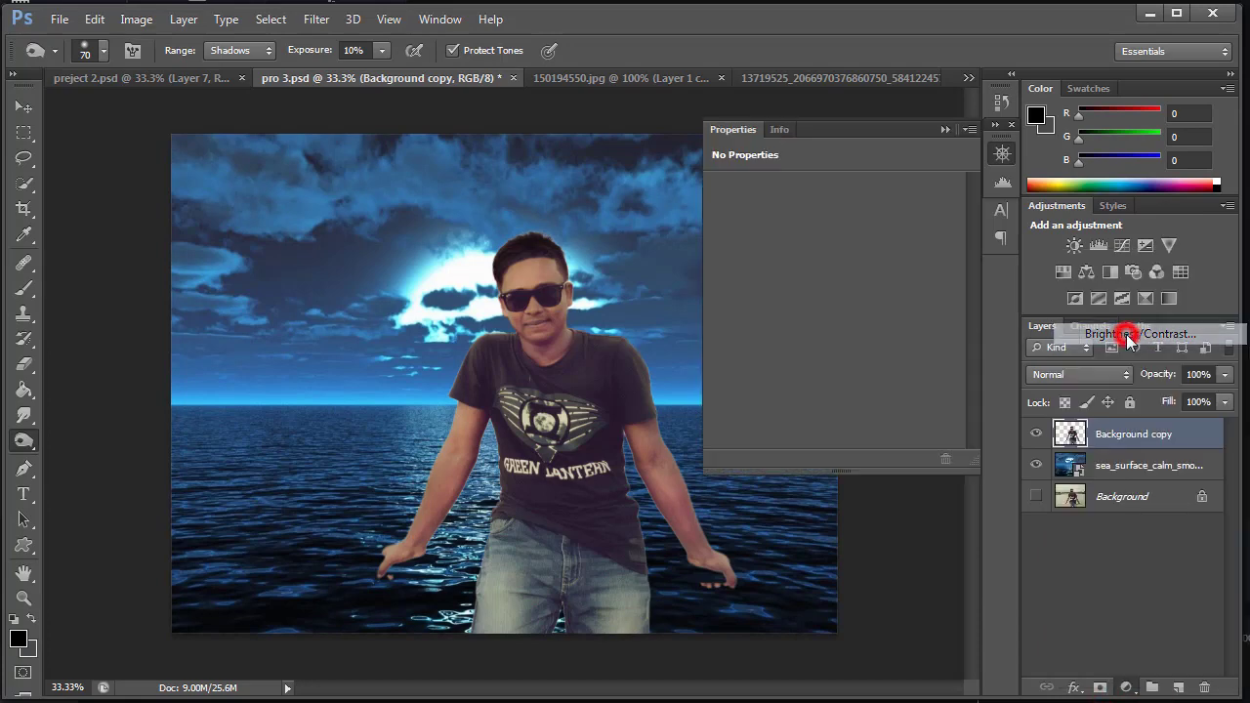
drag(833, 238, 849, 235)
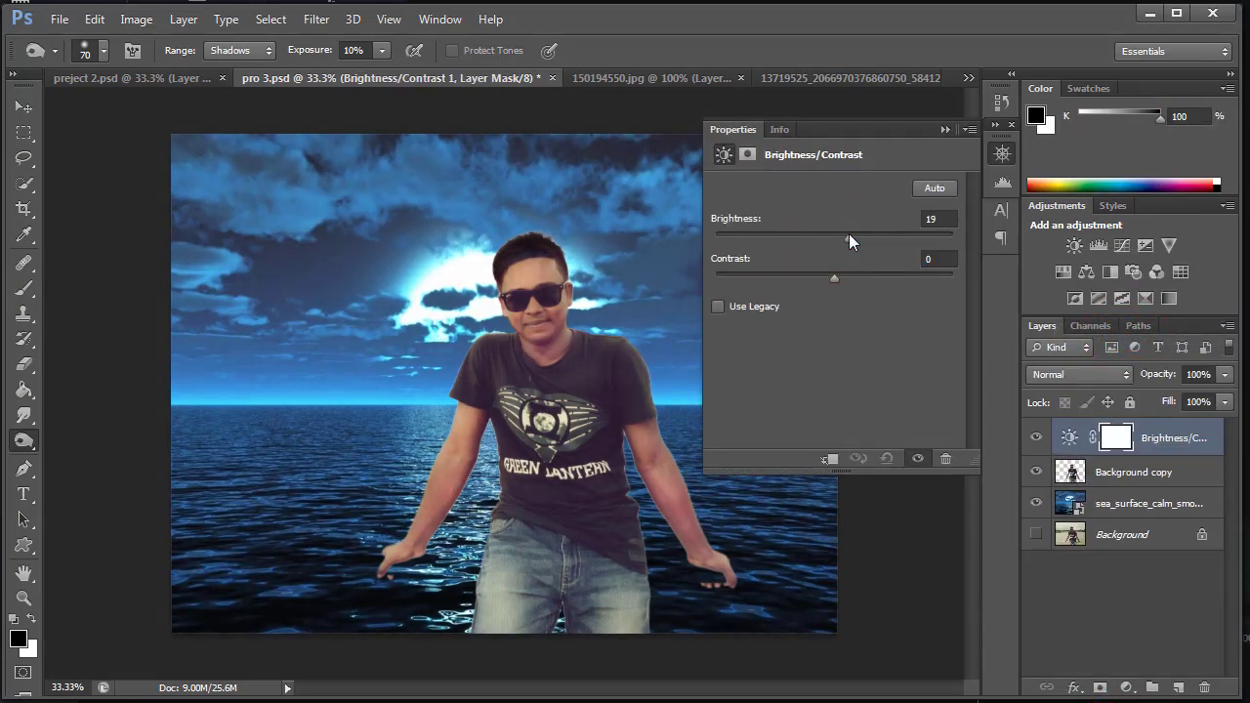
click(832, 460)
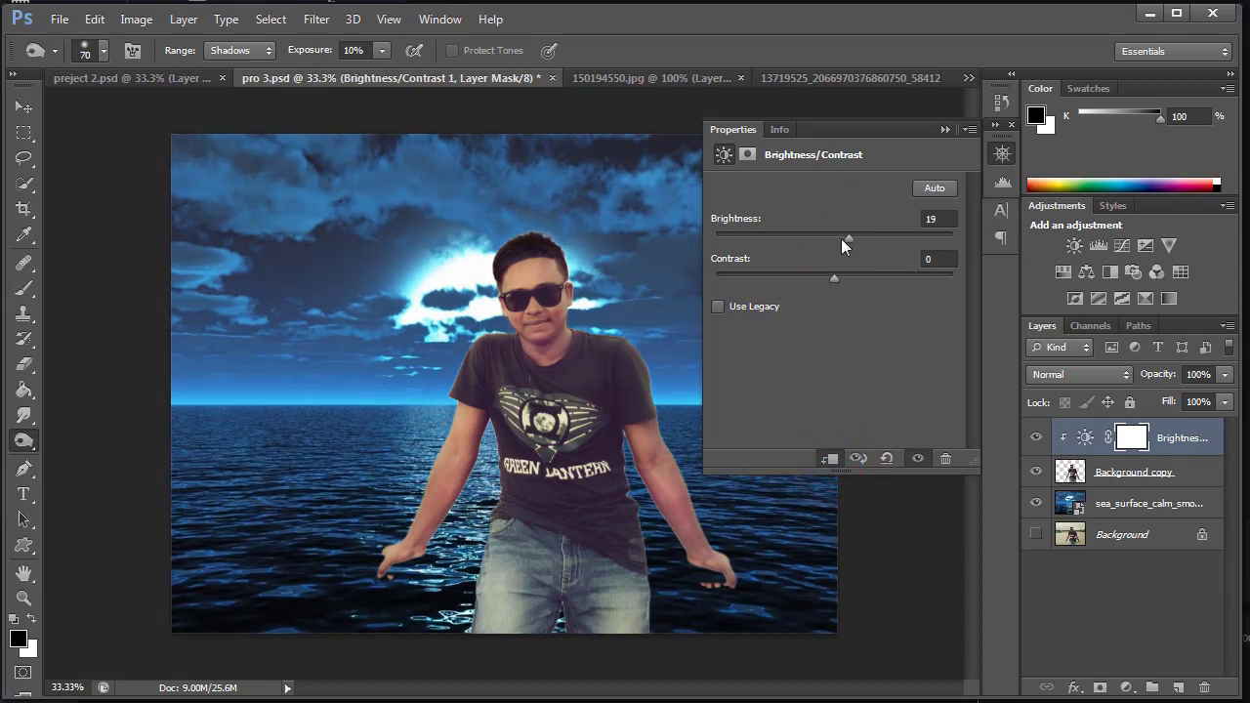
drag(846, 239, 853, 239)
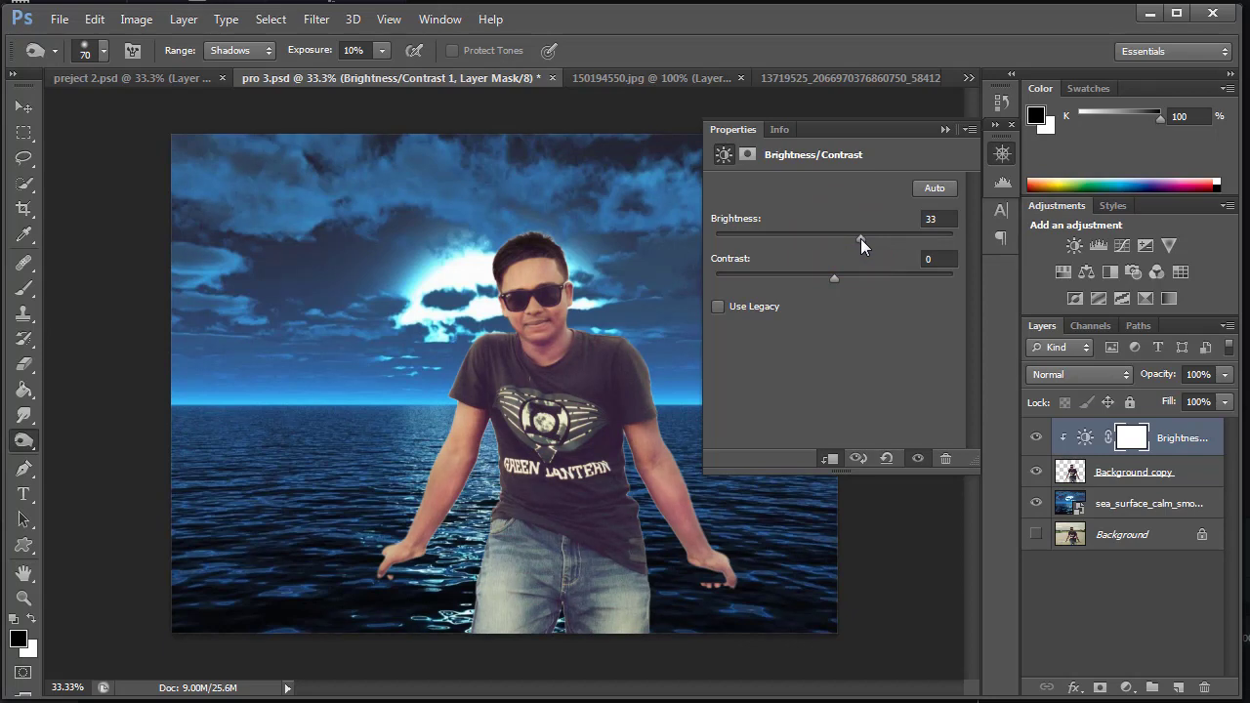
drag(859, 237, 867, 237)
click(942, 132)
Compare the adjustment on and off, then merge it down into the man's layer.
click(1037, 438)
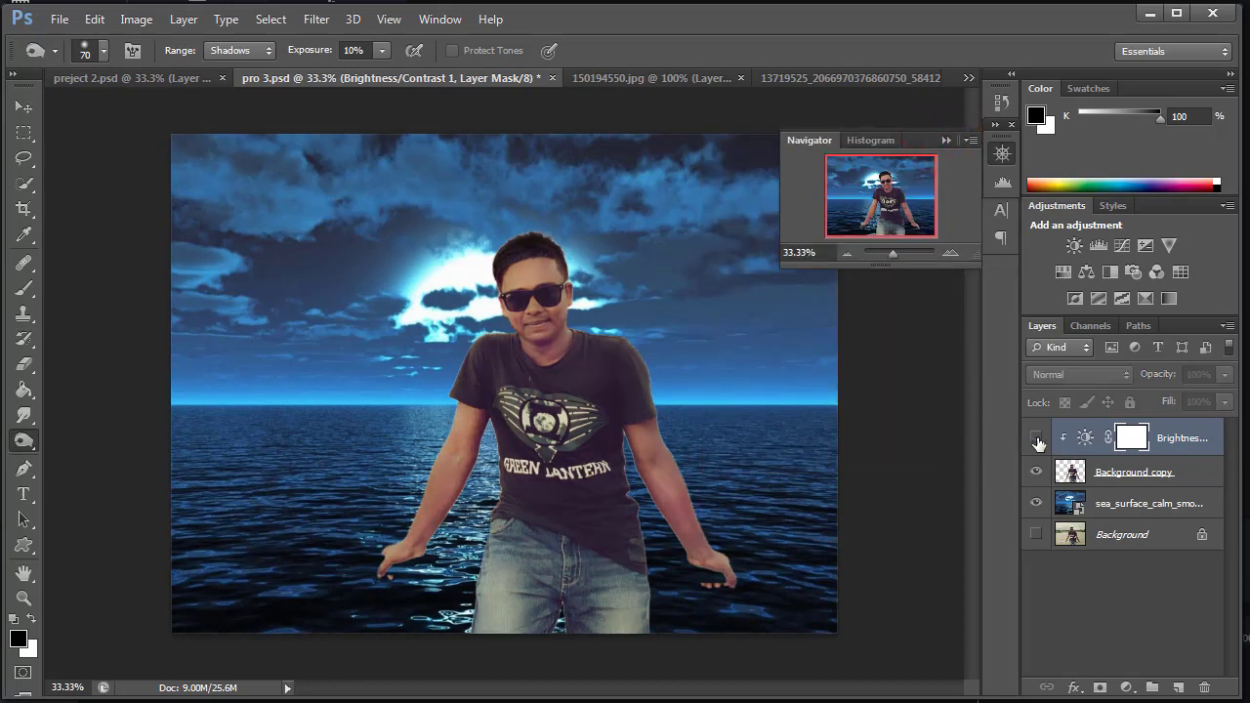
click(1036, 439)
key(ctrl+e)
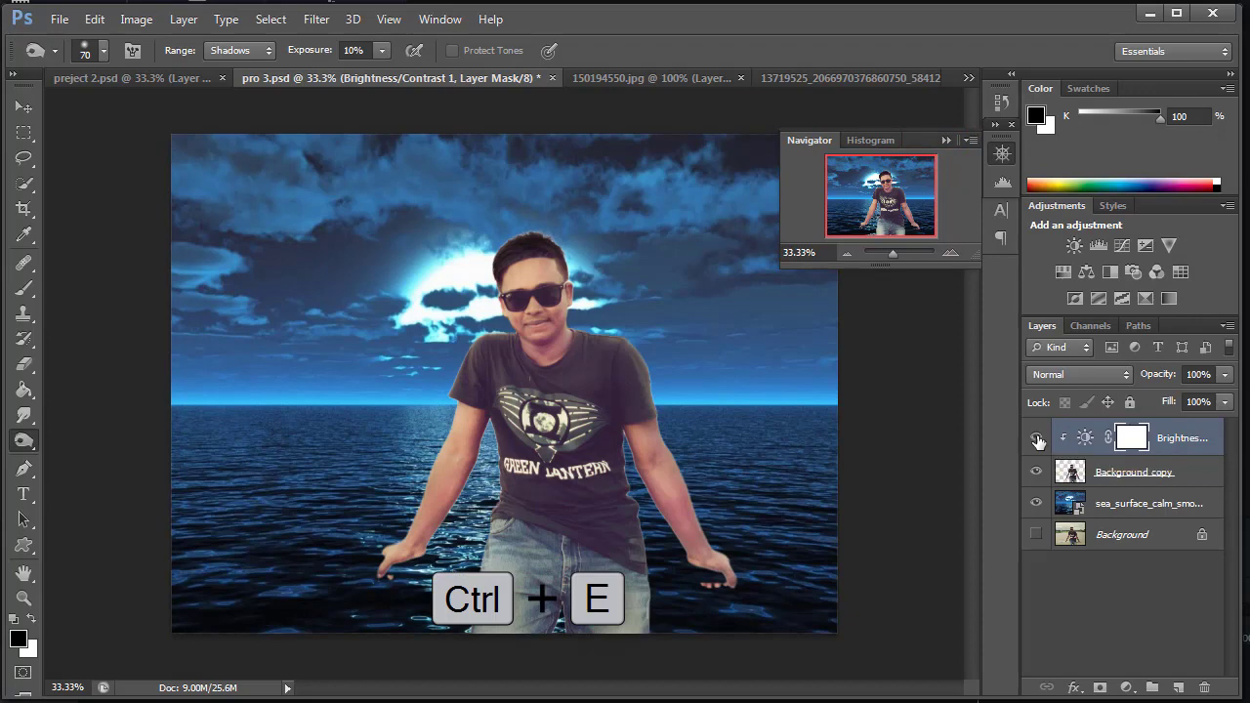
key(ctrl+e)
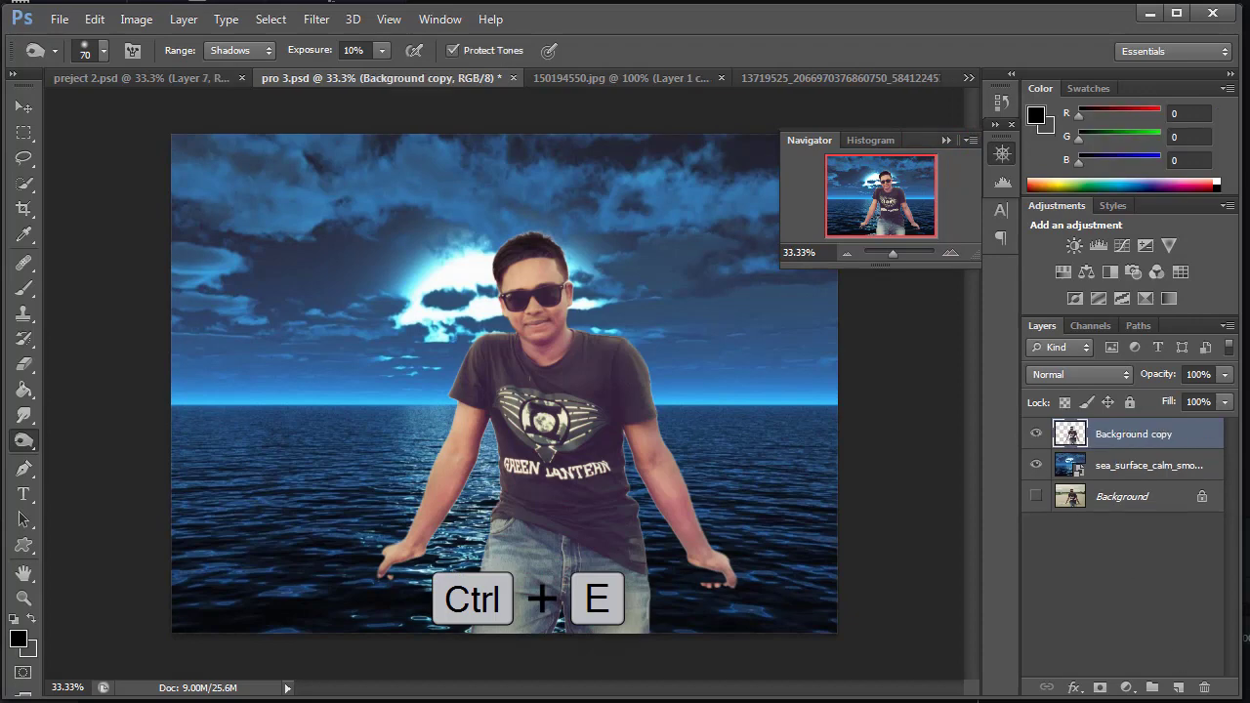
Copy the wooden railing into the pro 3.psd composition and scale it to the canvas width.
click(946, 140)
click(659, 78)
click(1138, 432)
click(22, 106)
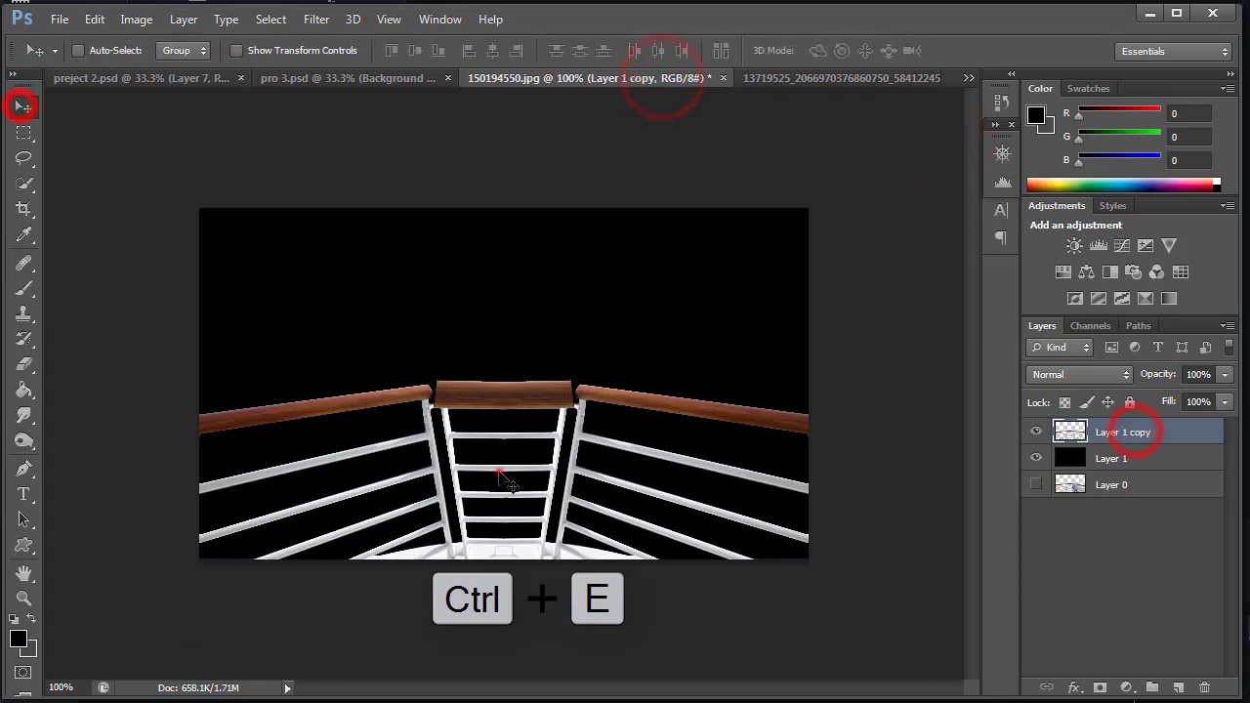
drag(503, 479, 527, 464)
key(ctrl+t)
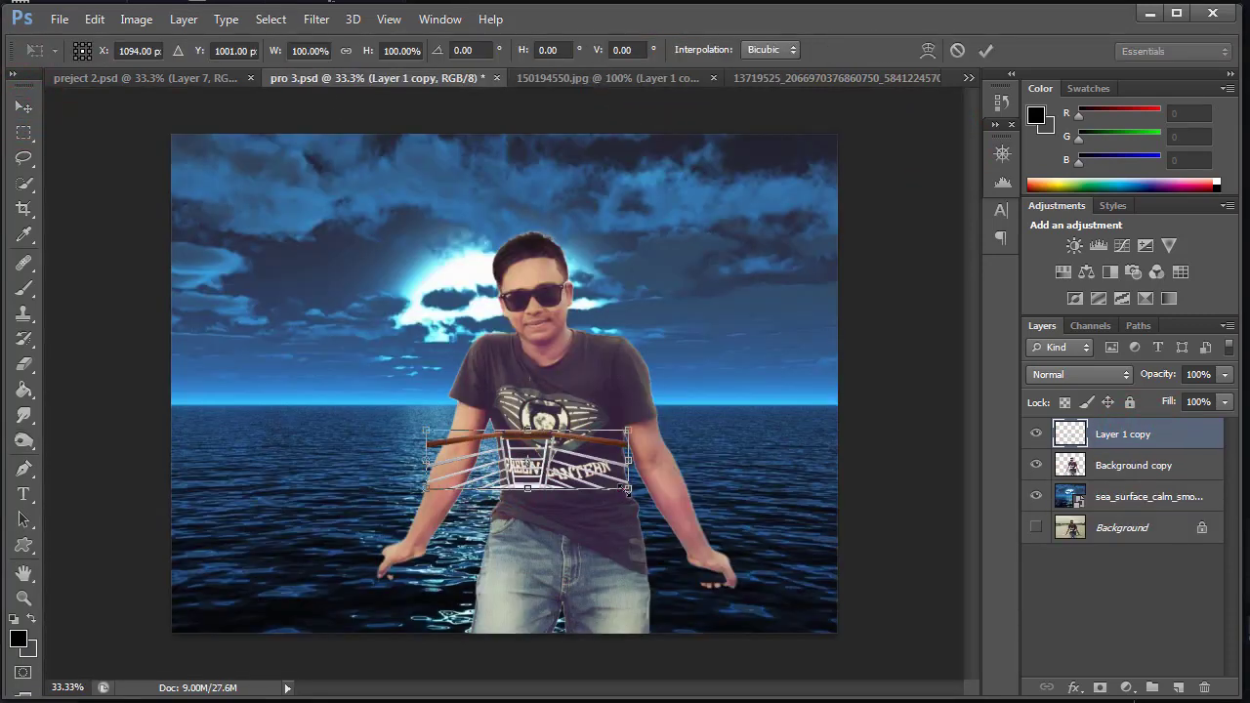
drag(625, 491, 828, 623)
drag(687, 503, 645, 508)
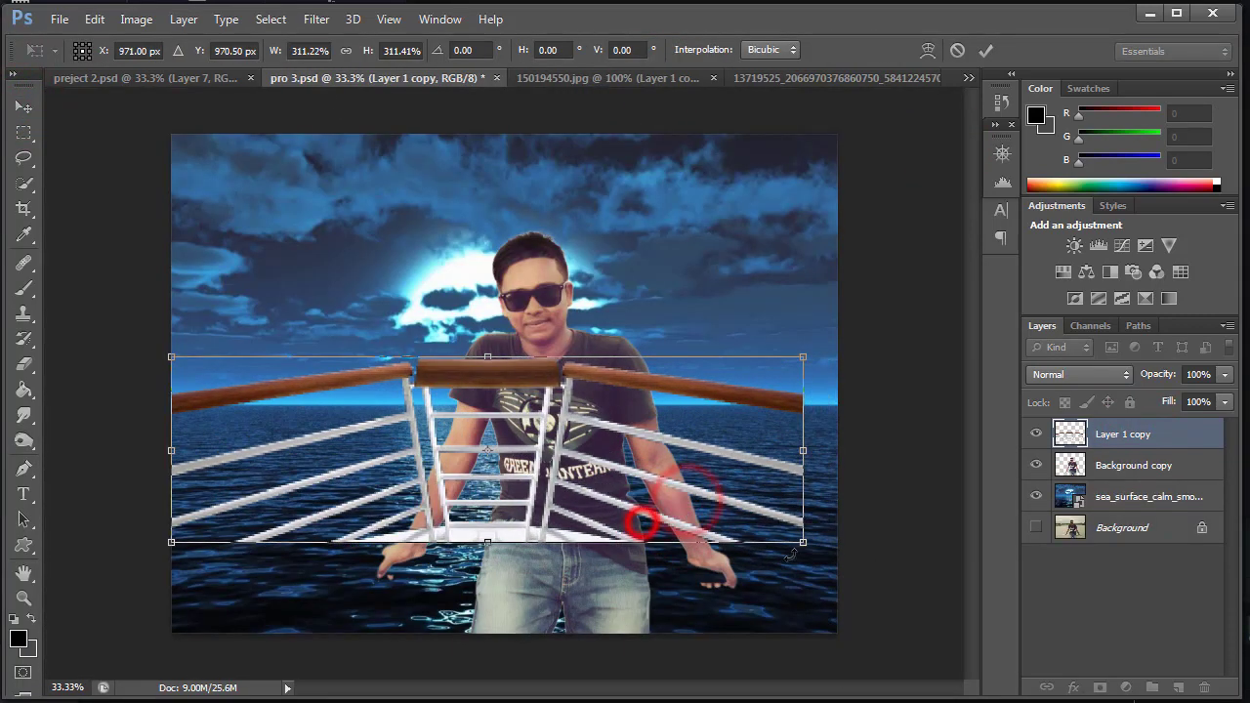
drag(801, 538, 838, 552)
click(987, 50)
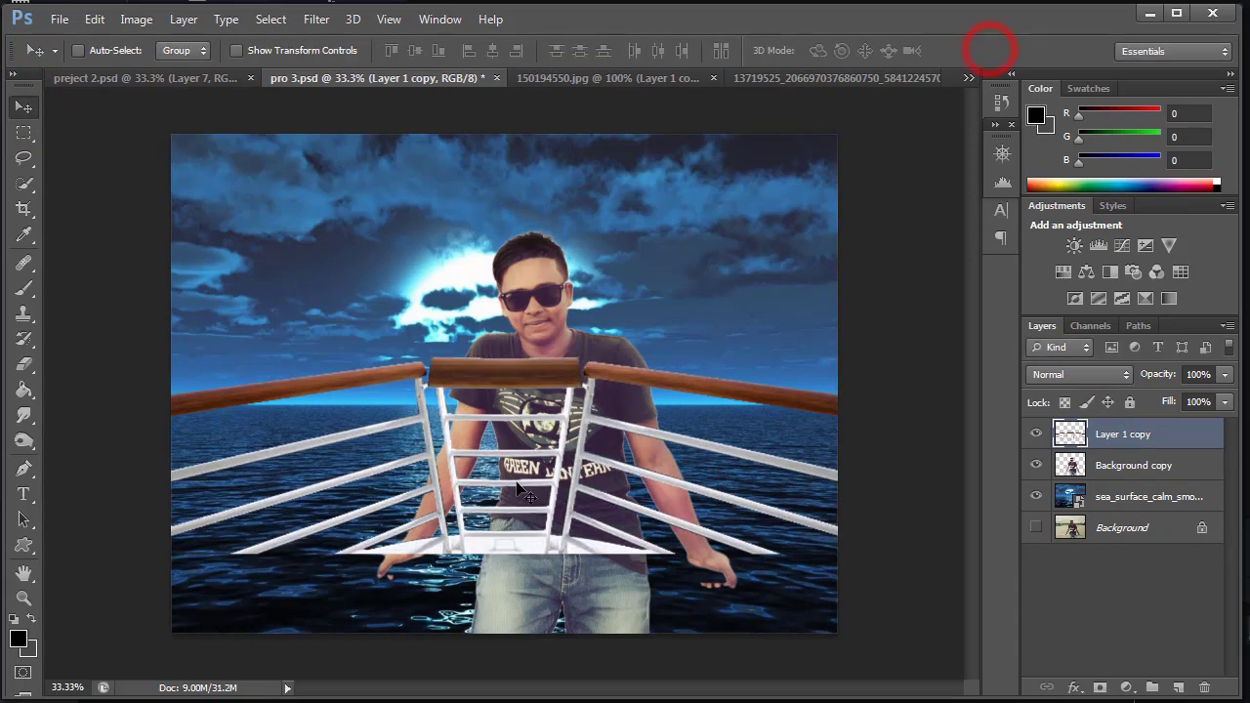
Lower the railing, stack its layer beneath the man, and move the man onto it.
drag(517, 488, 522, 654)
drag(1123, 434, 1123, 481)
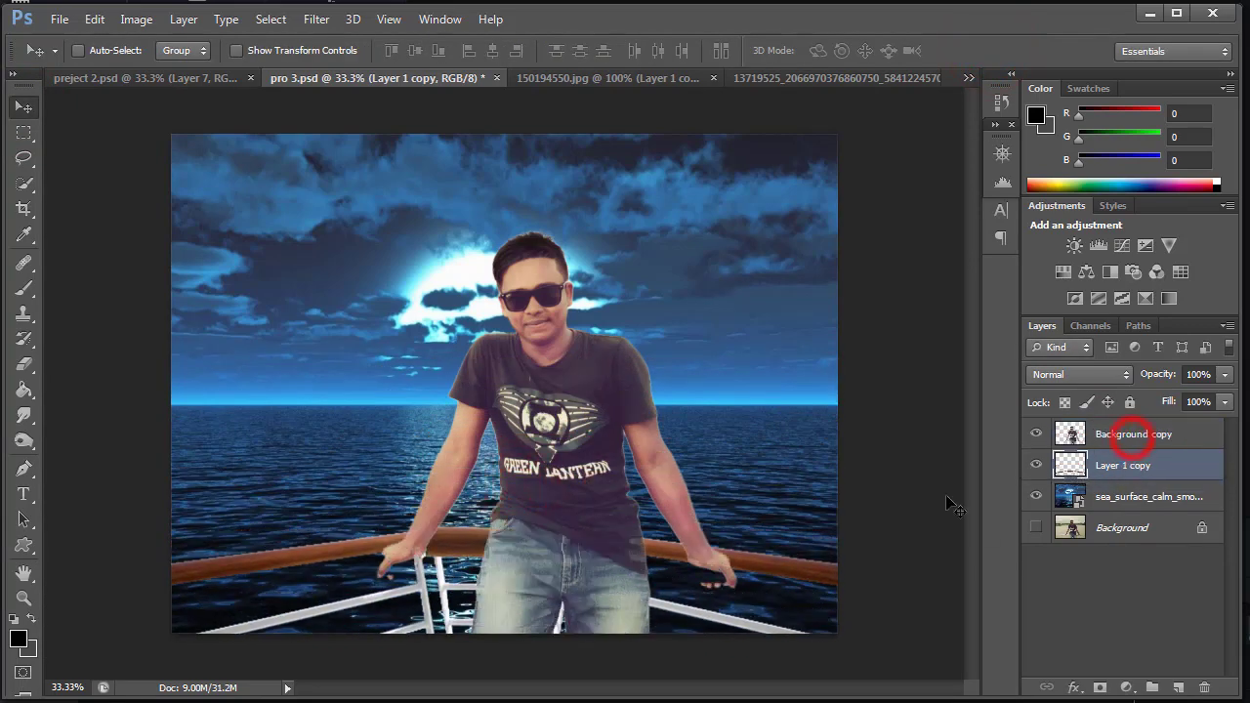
click(1133, 433)
drag(573, 446, 529, 421)
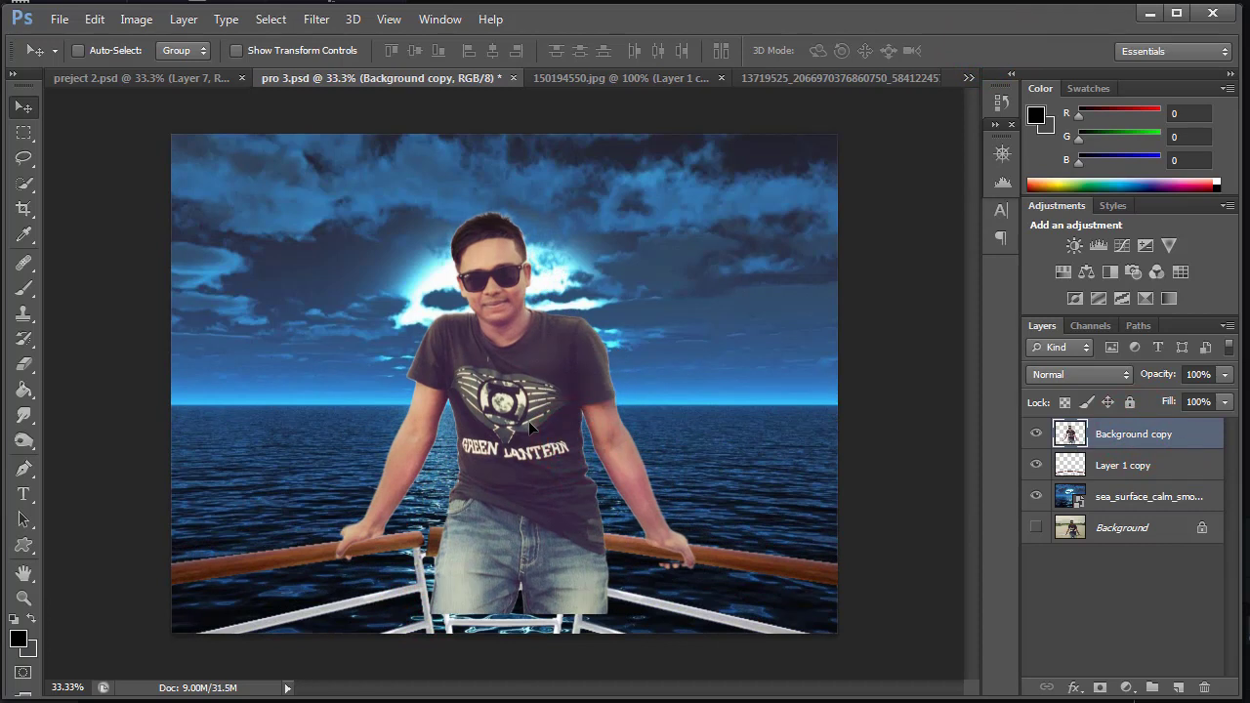
drag(528, 421, 504, 439)
Lower Layer 1 copy under the man's hands and rotate it about 2.5°.
click(1121, 469)
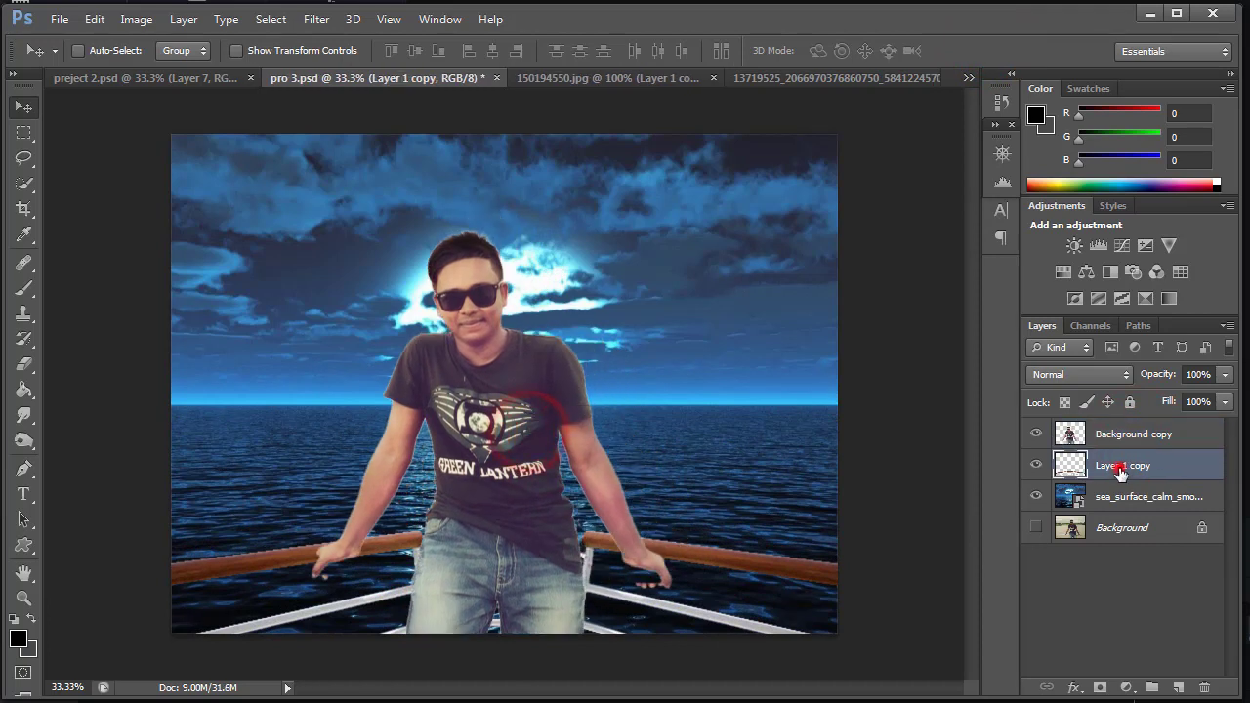
drag(617, 602, 630, 638)
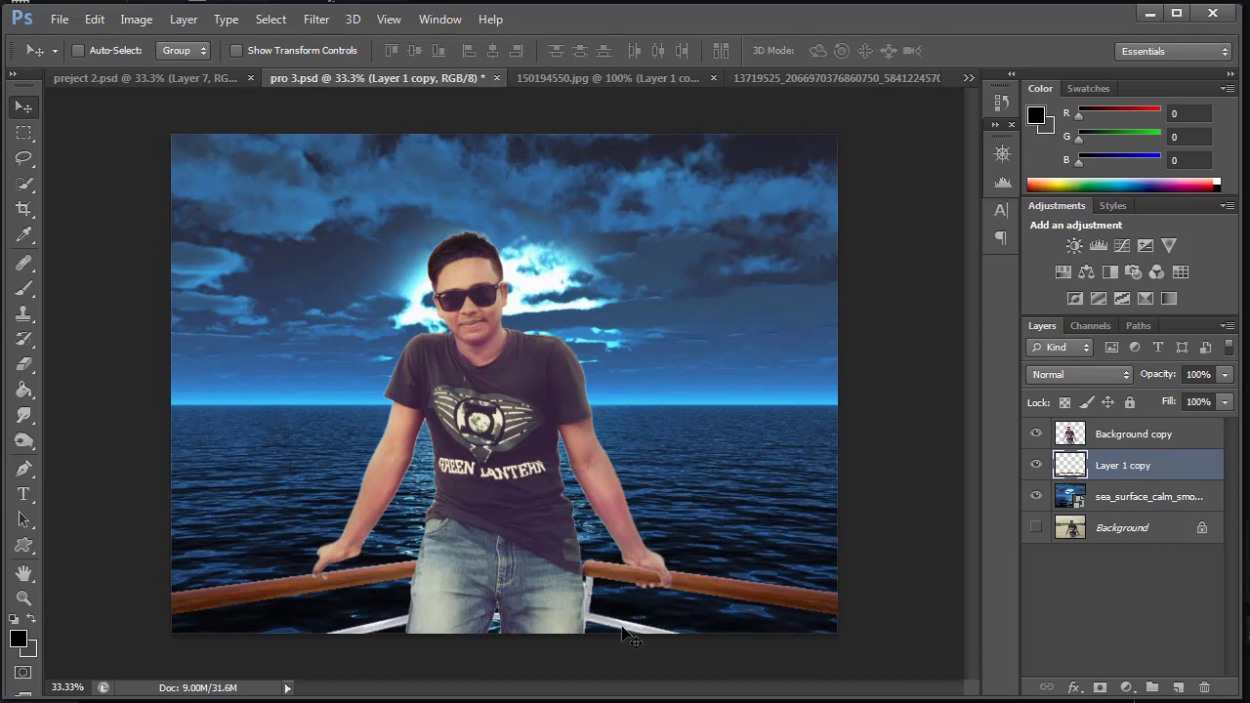
drag(622, 630, 621, 629)
key(ctrl+t)
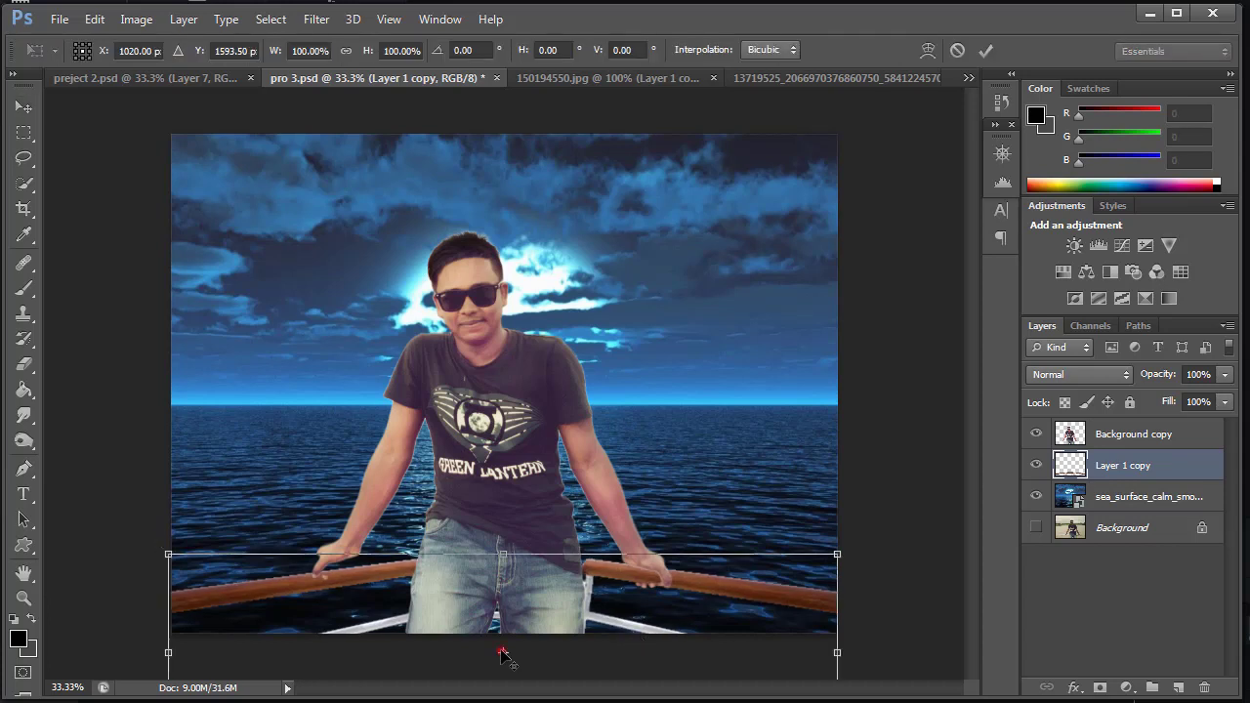
drag(156, 577, 161, 534)
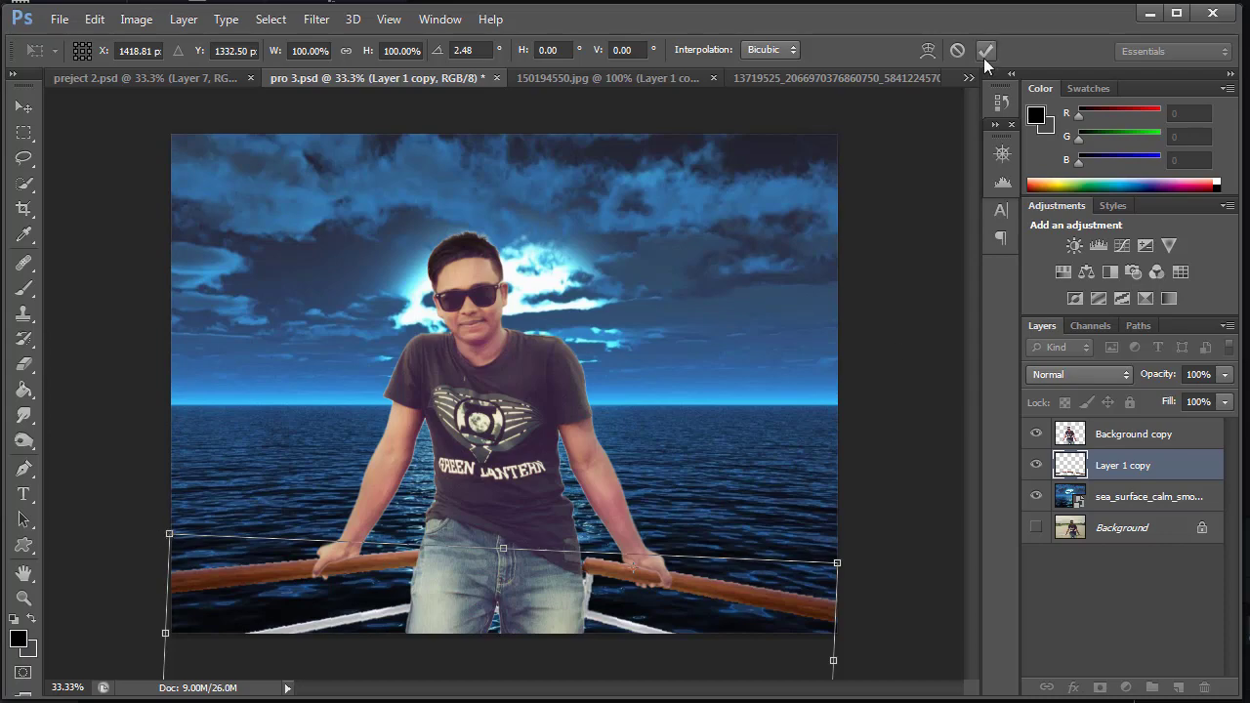
click(986, 50)
click(1002, 153)
click(950, 252)
mouse_move(869, 185)
mouse_down()
mouse_move(882, 217)
mouse_move(866, 214)
mouse_up()
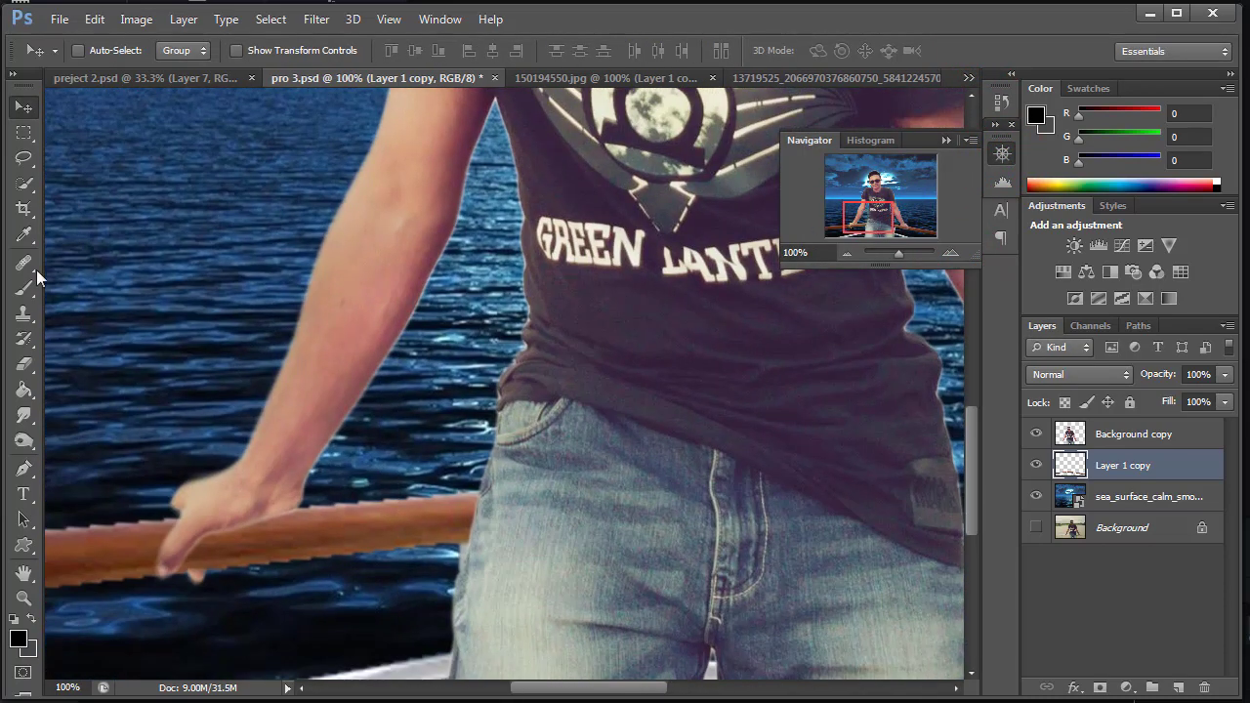
Marquee the left hand and try a warp, undoing it because it hit the railing layer.
click(24, 131)
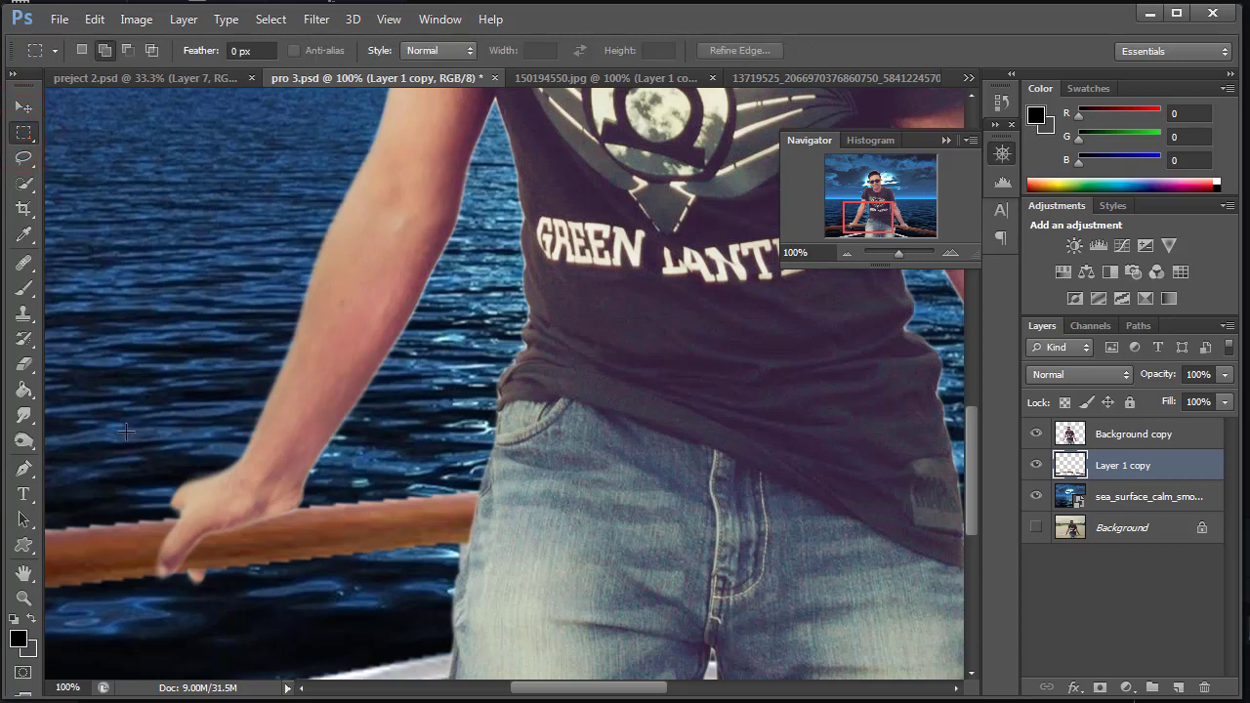
drag(124, 432, 289, 601)
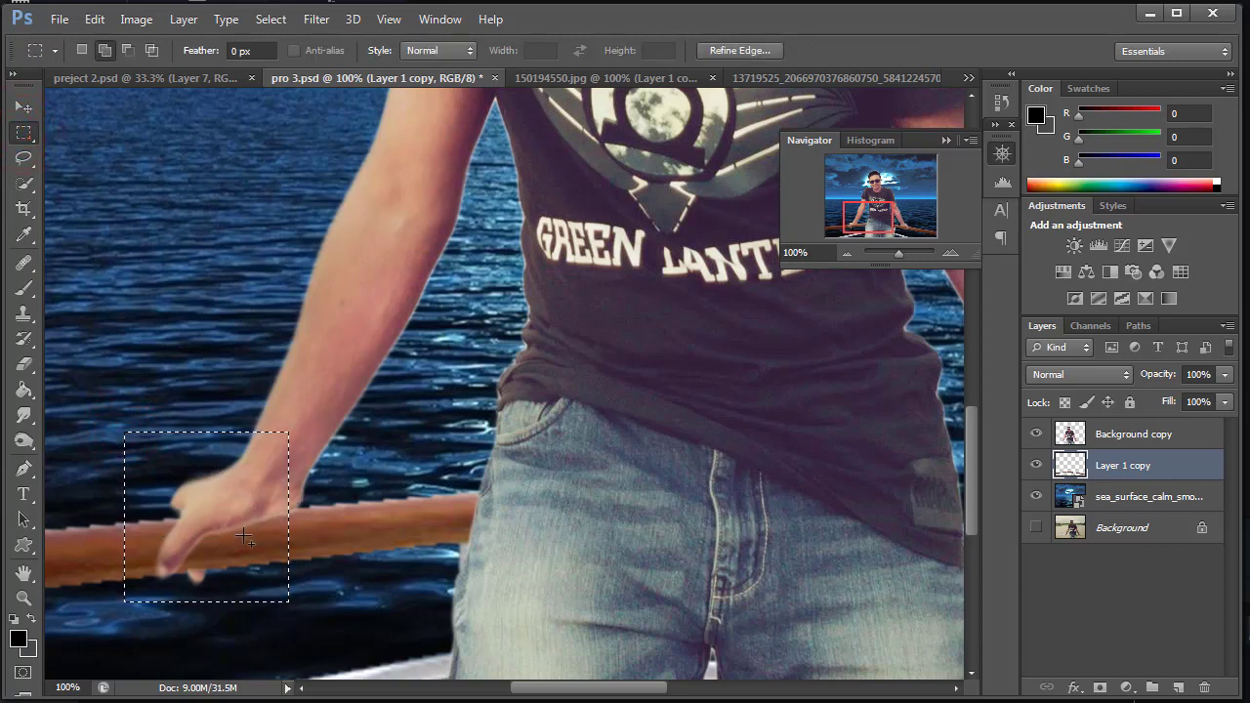
key(ctrl+t)
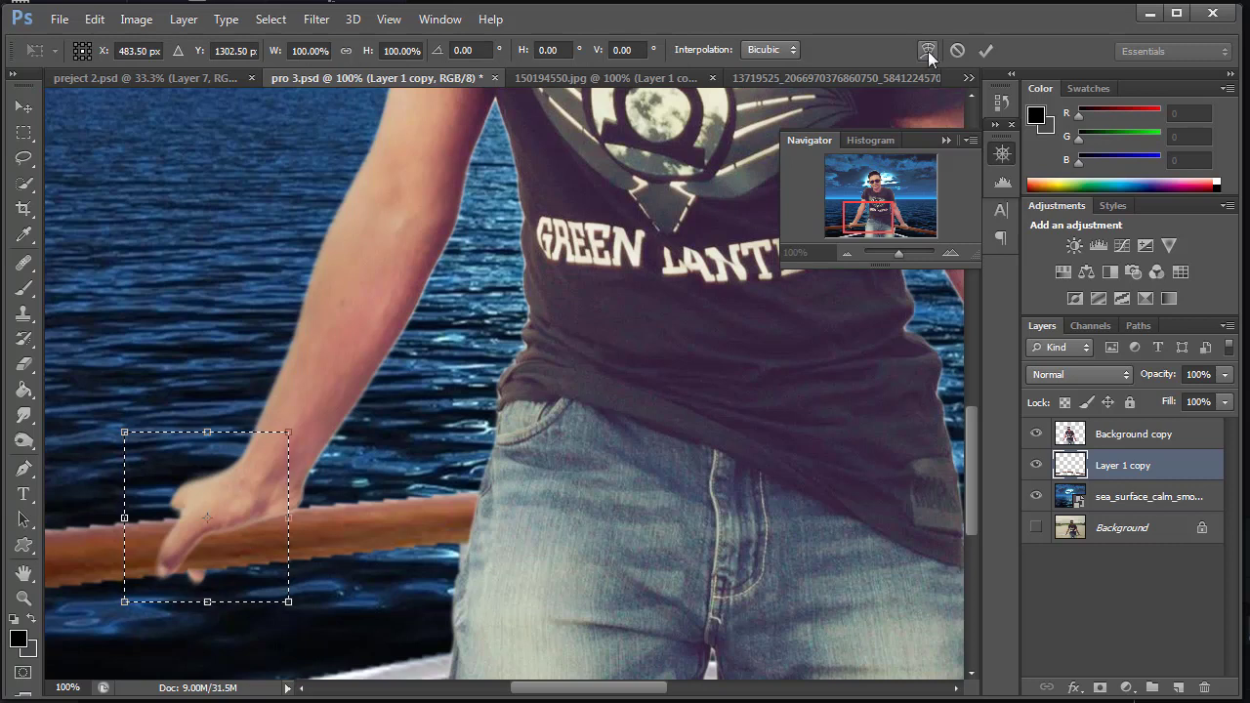
click(928, 50)
drag(170, 498, 196, 533)
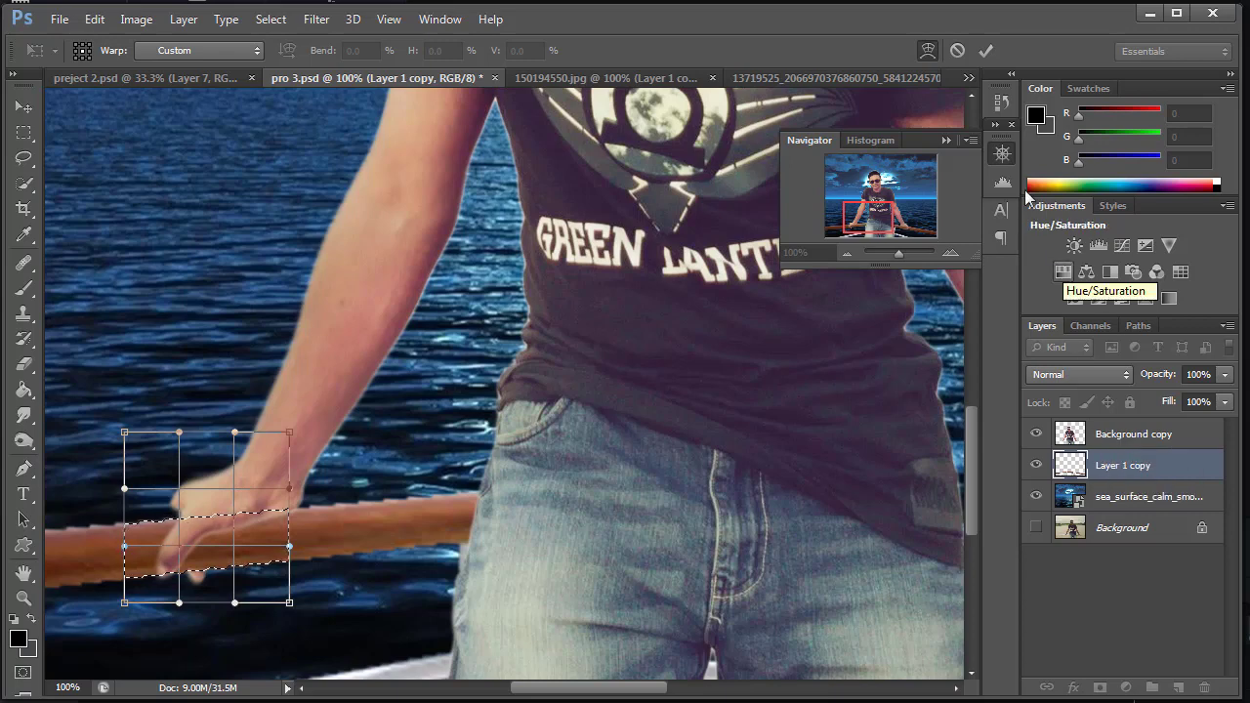
click(1001, 101)
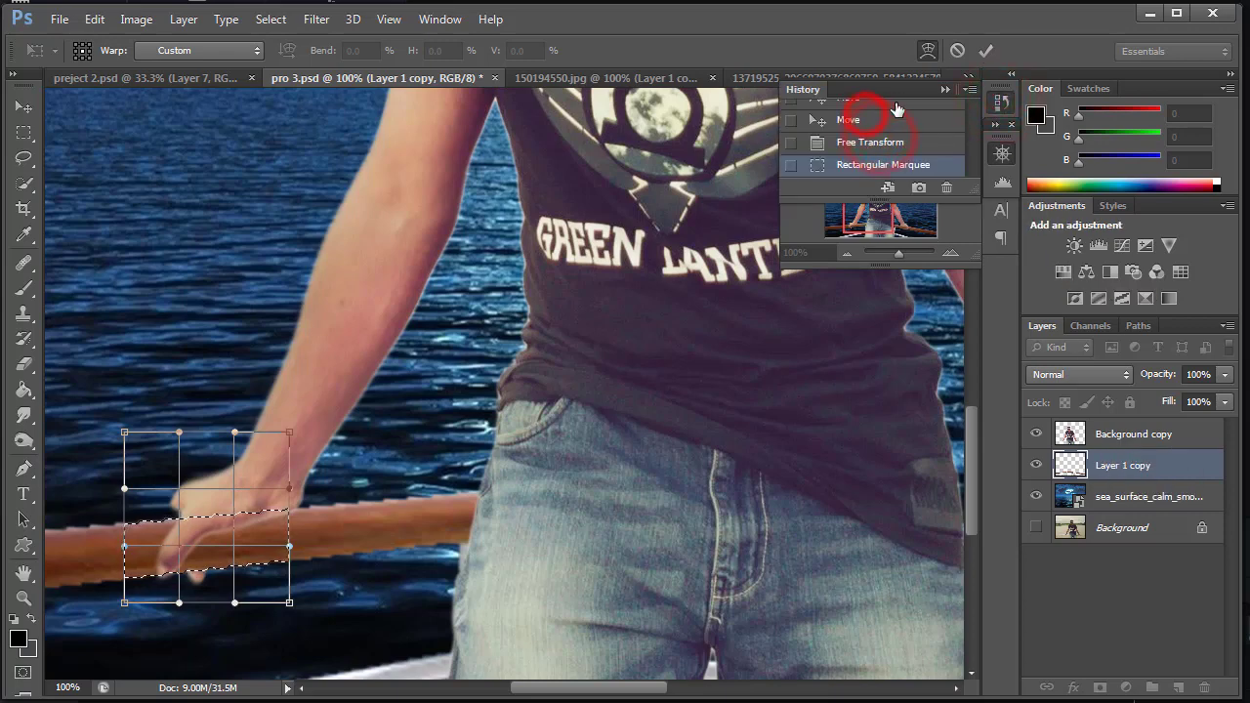
click(986, 50)
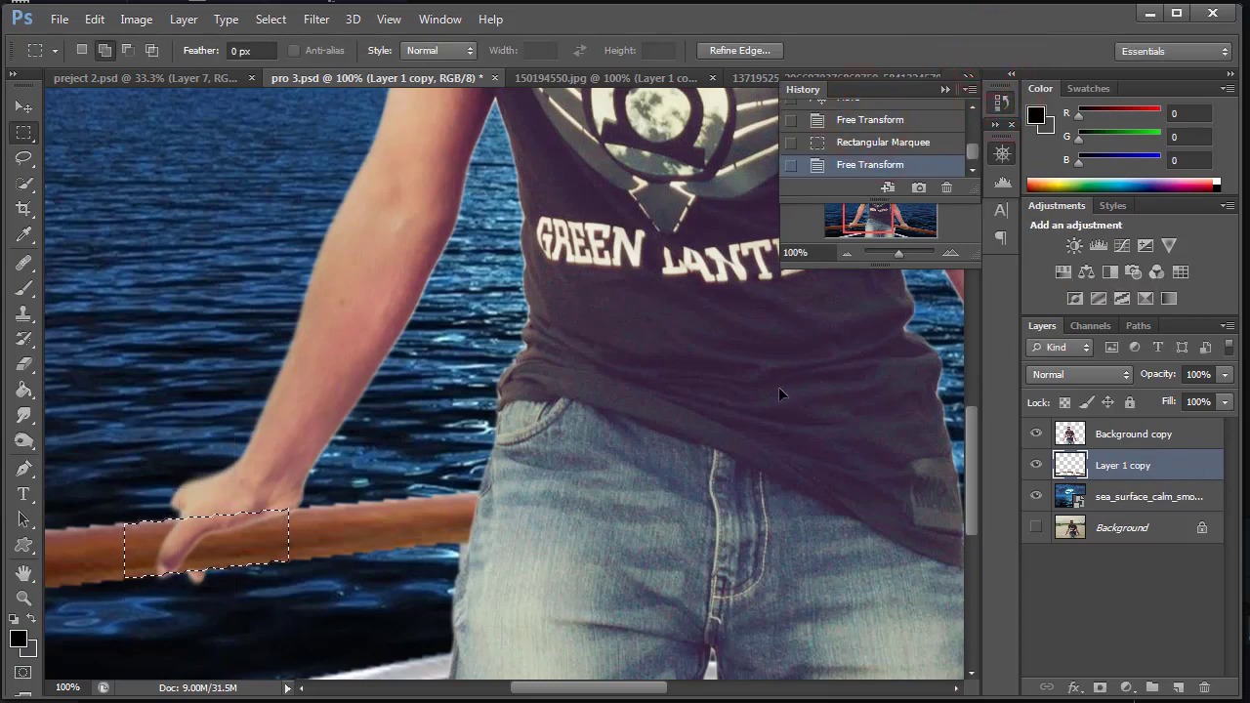
key(ctrl+z)
Warp the left hand's fingers down over the railing on the Background copy layer.
click(1115, 442)
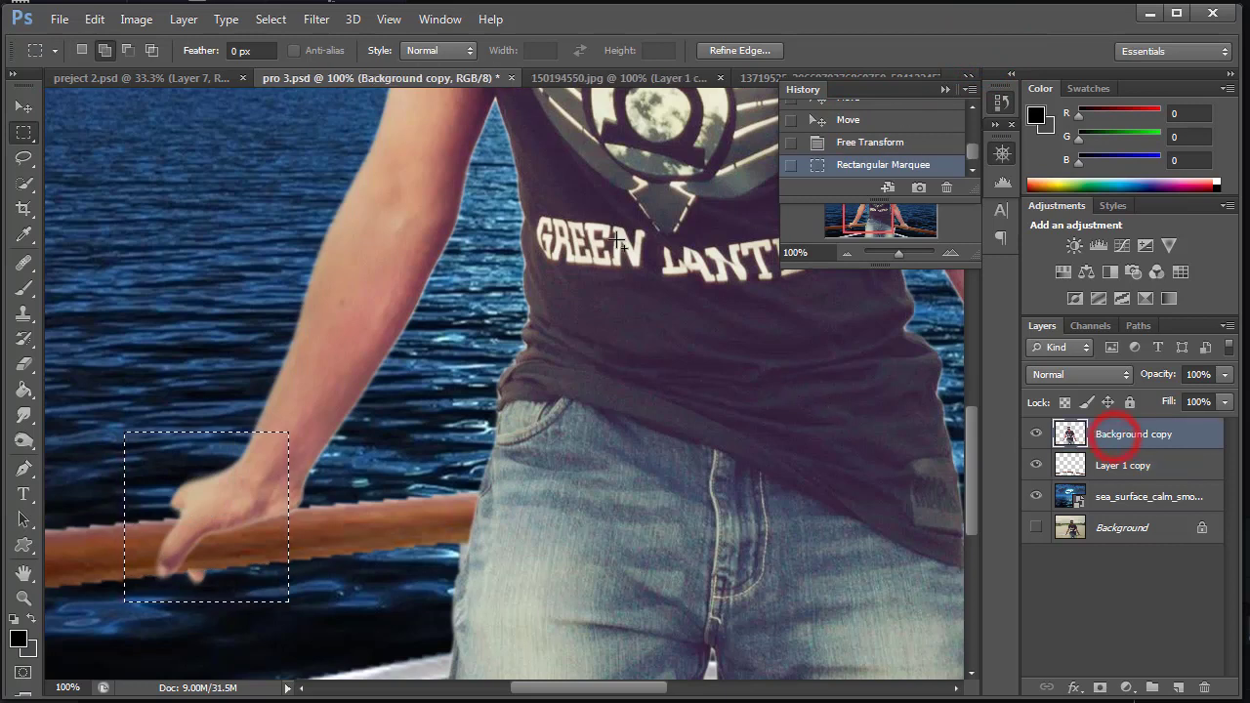
key(ctrl+t)
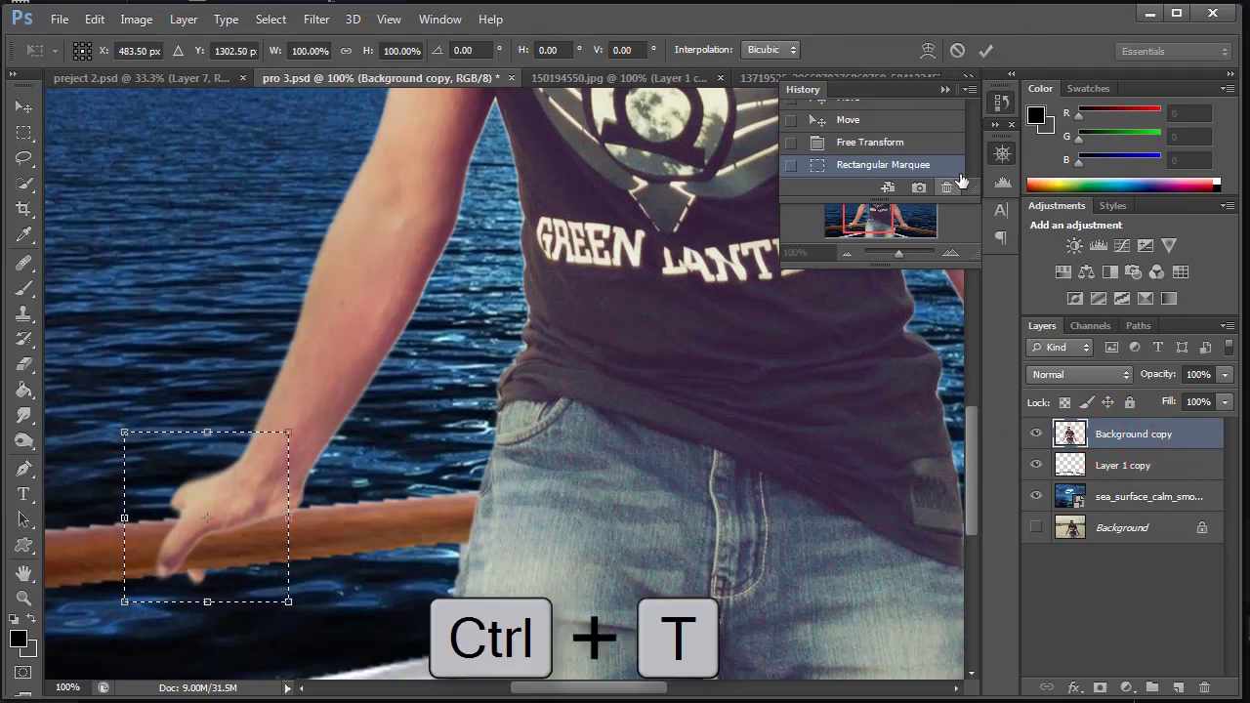
click(927, 50)
drag(178, 493, 181, 506)
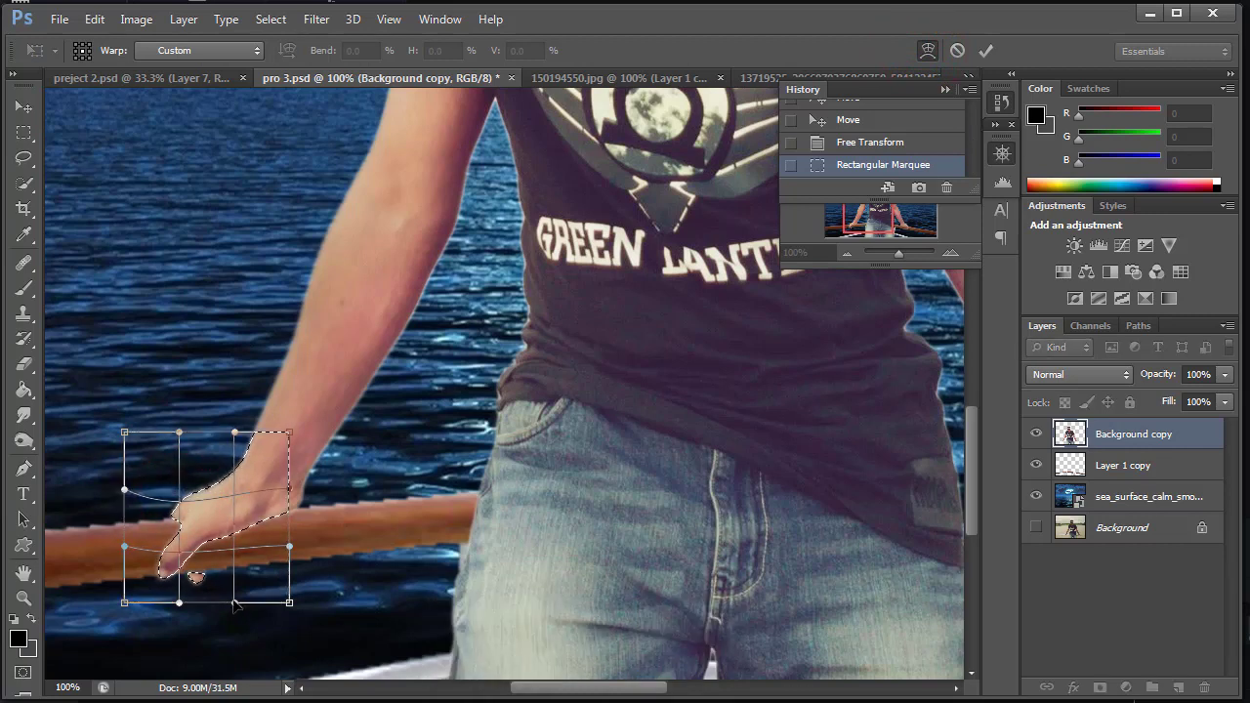
drag(233, 603, 233, 594)
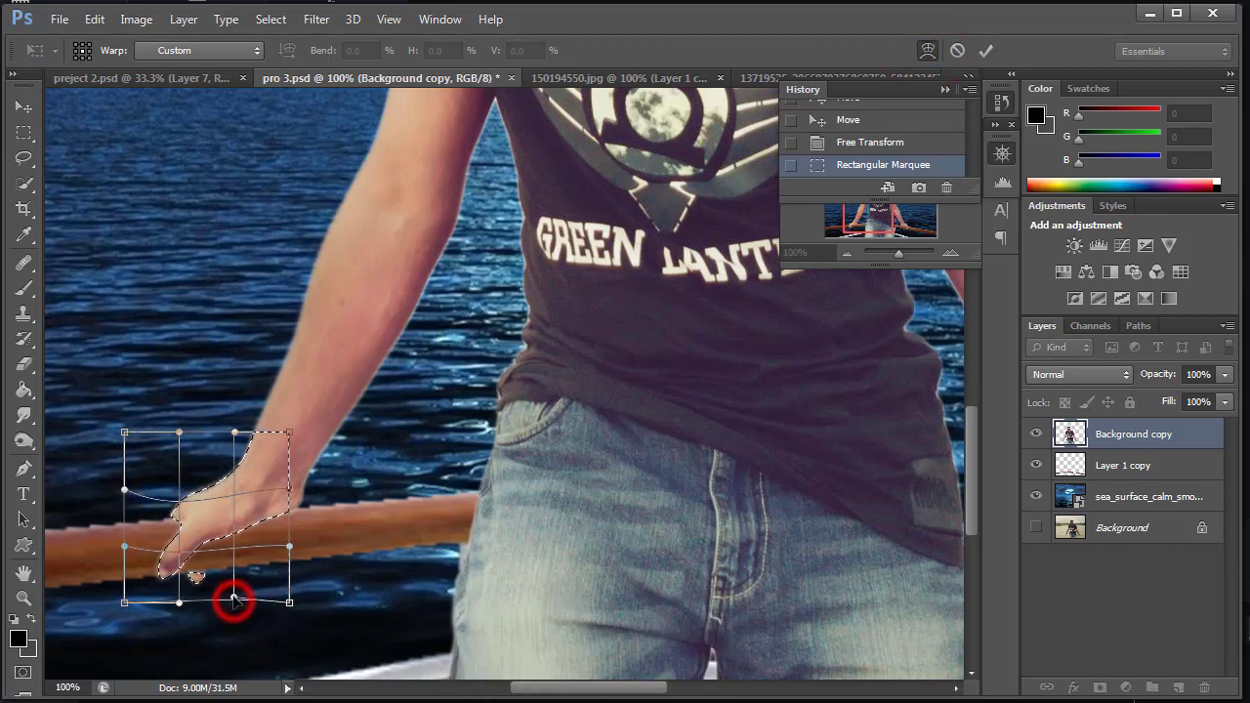
click(982, 50)
key(ctrl+d)
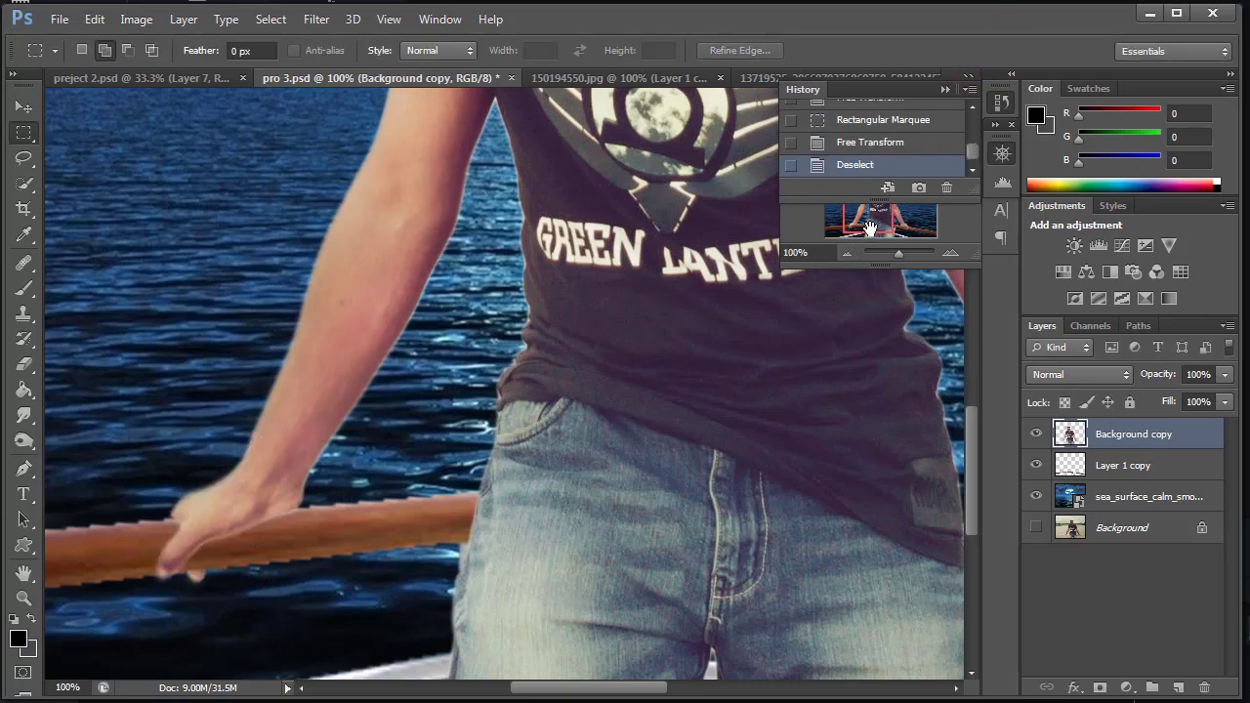
Warp the right hand's fingers down over the railing, then zoom back out to 33.3%.
click(946, 90)
drag(879, 226, 902, 218)
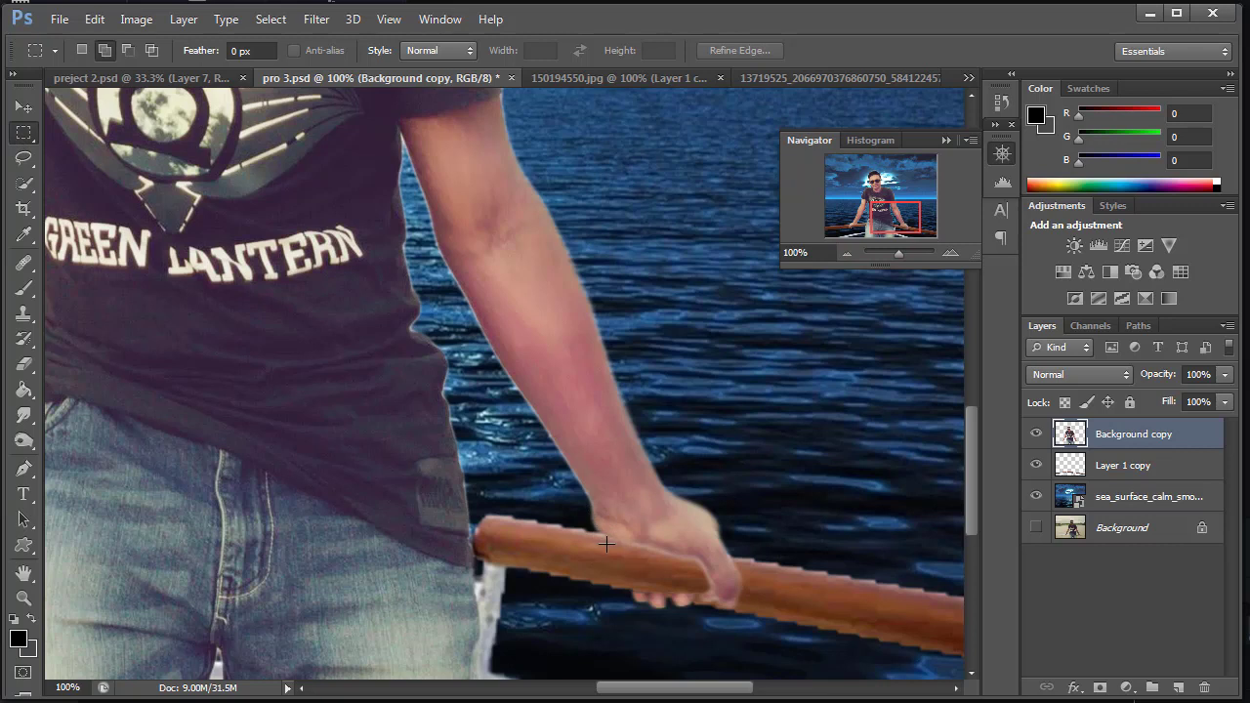
drag(604, 545, 769, 644)
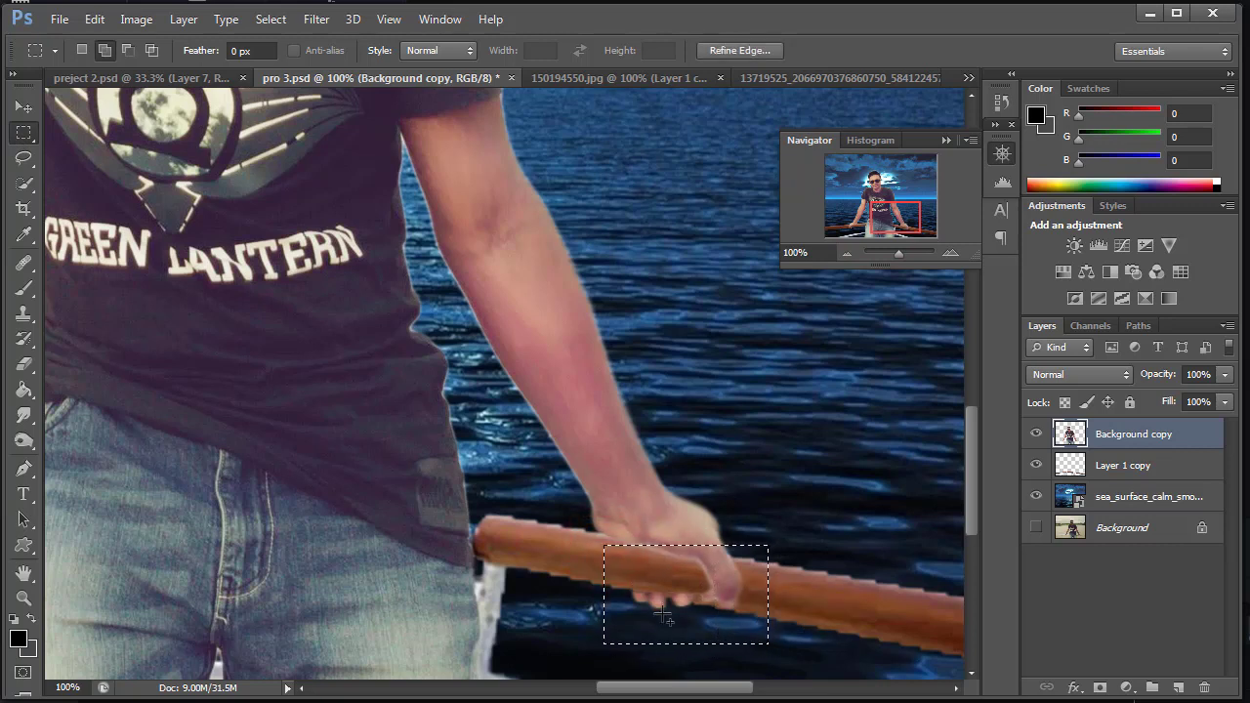
key(ctrl+t)
click(926, 50)
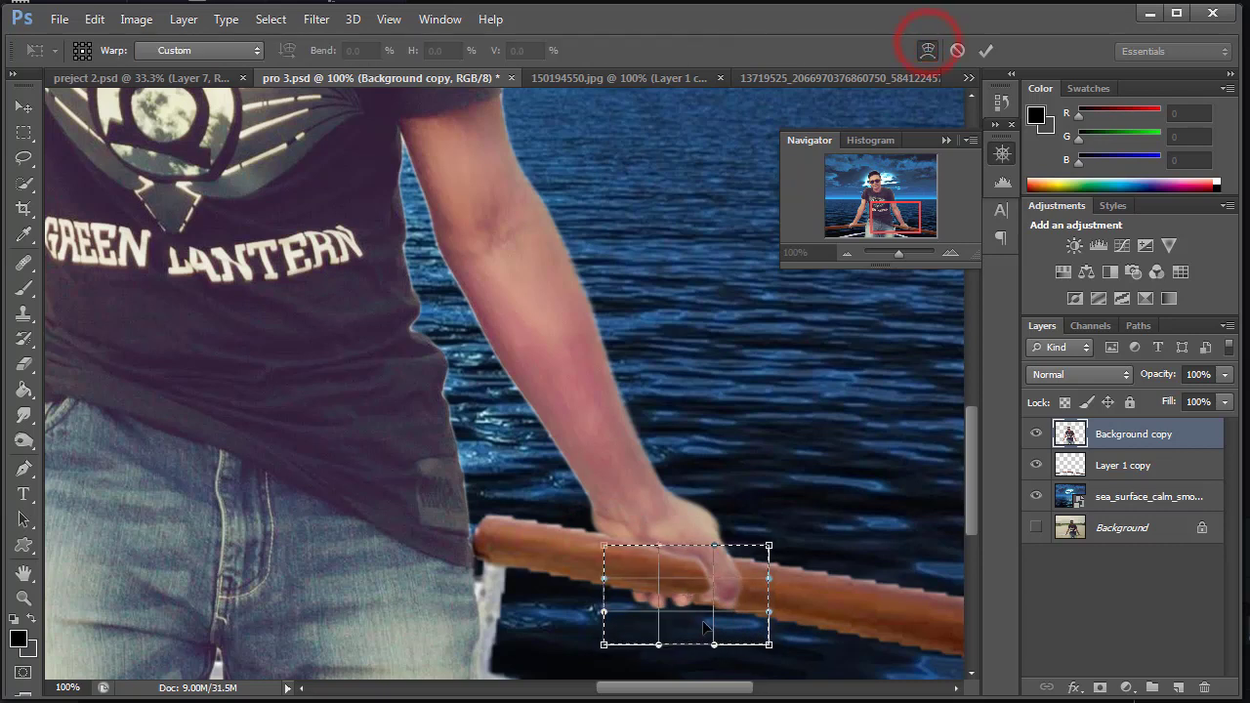
drag(714, 618, 709, 629)
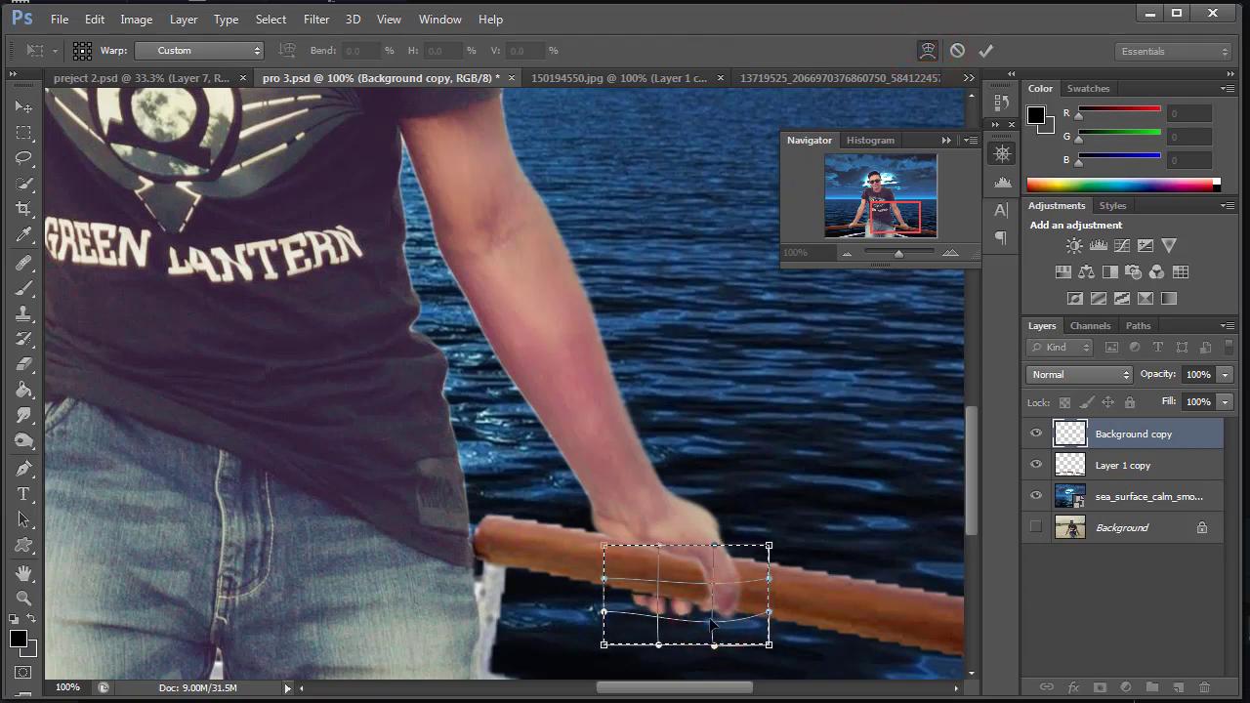
drag(604, 612, 604, 599)
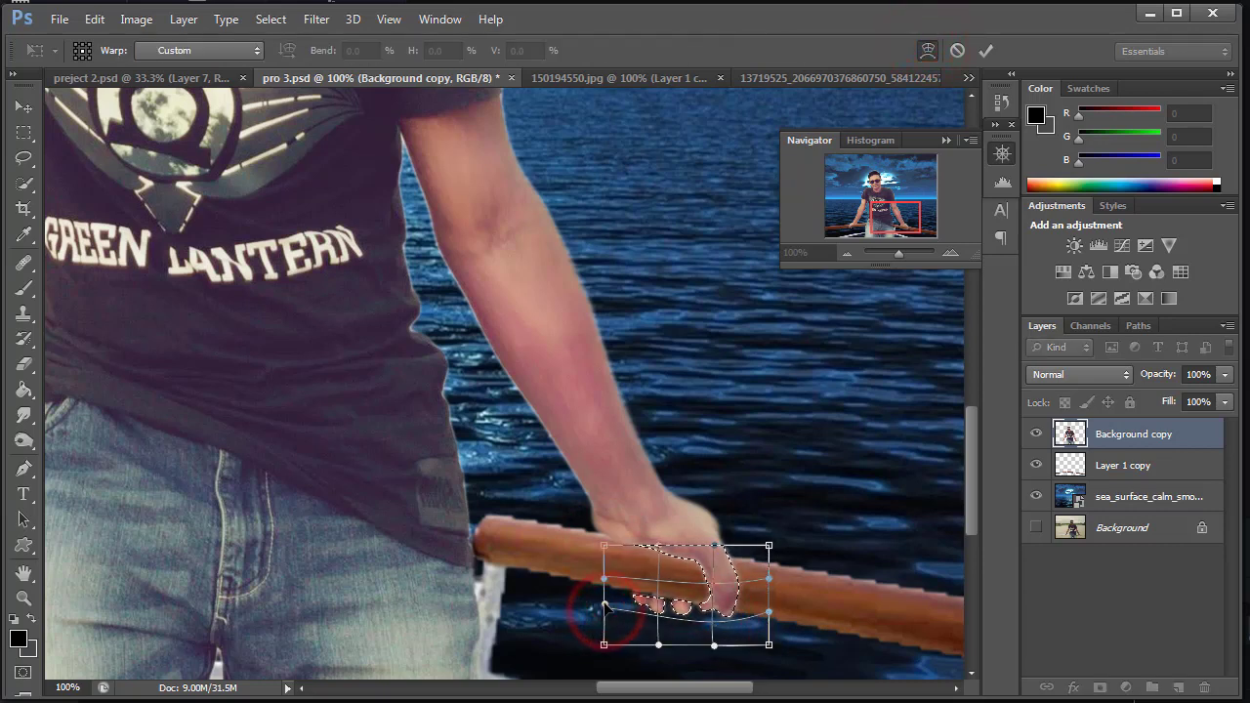
click(986, 50)
key(ctrl+d)
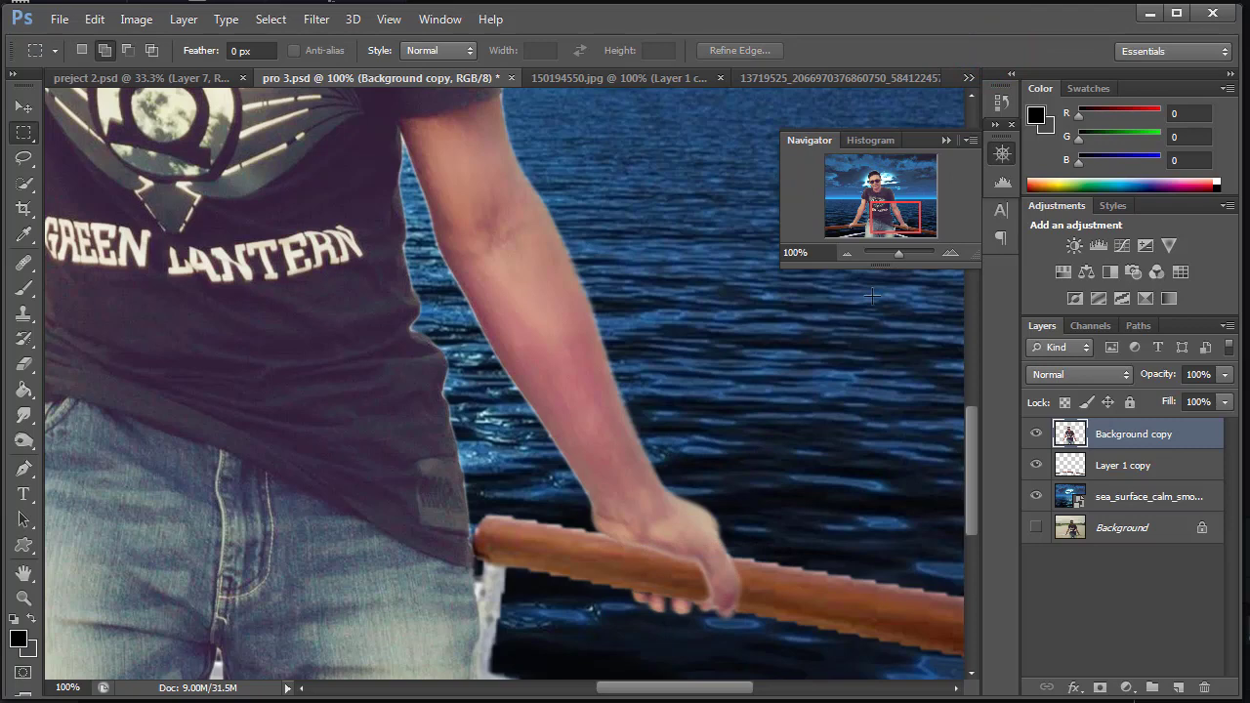
click(848, 252)
click(848, 252)
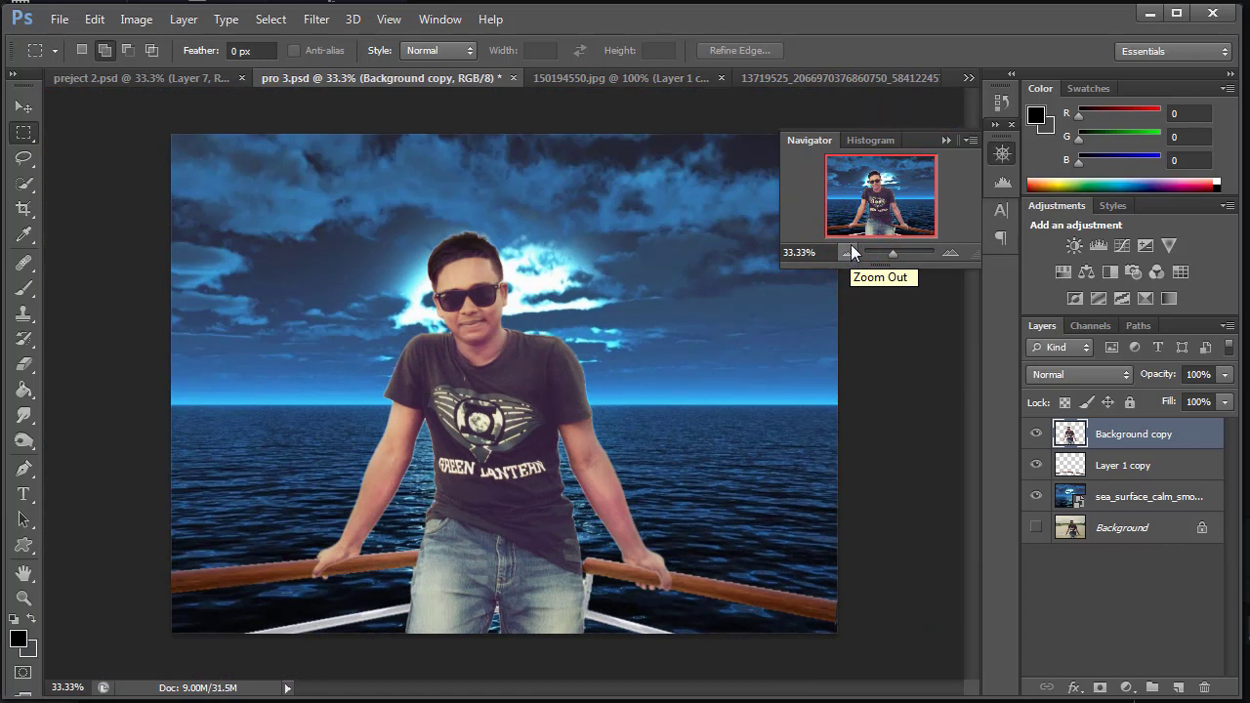
click(946, 139)
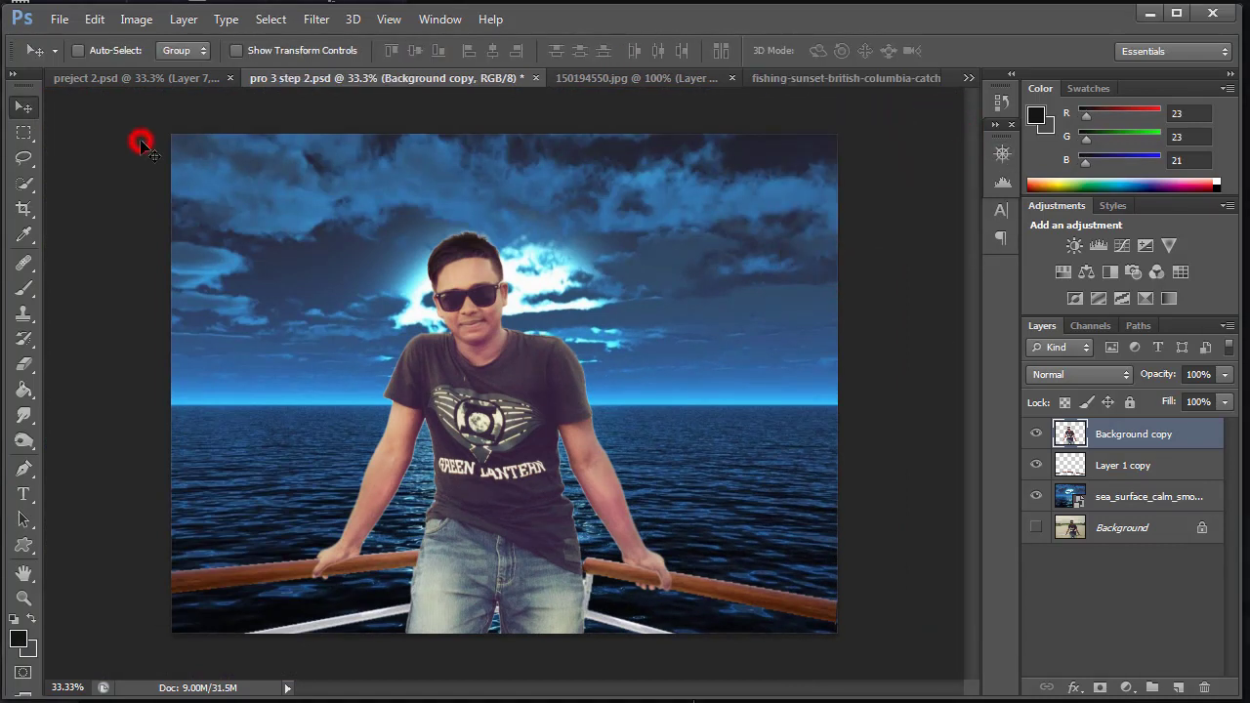
Color Range-select the boat silhouette, copy it to a layer, and drop it into pro 3 step 2.psd.
click(795, 78)
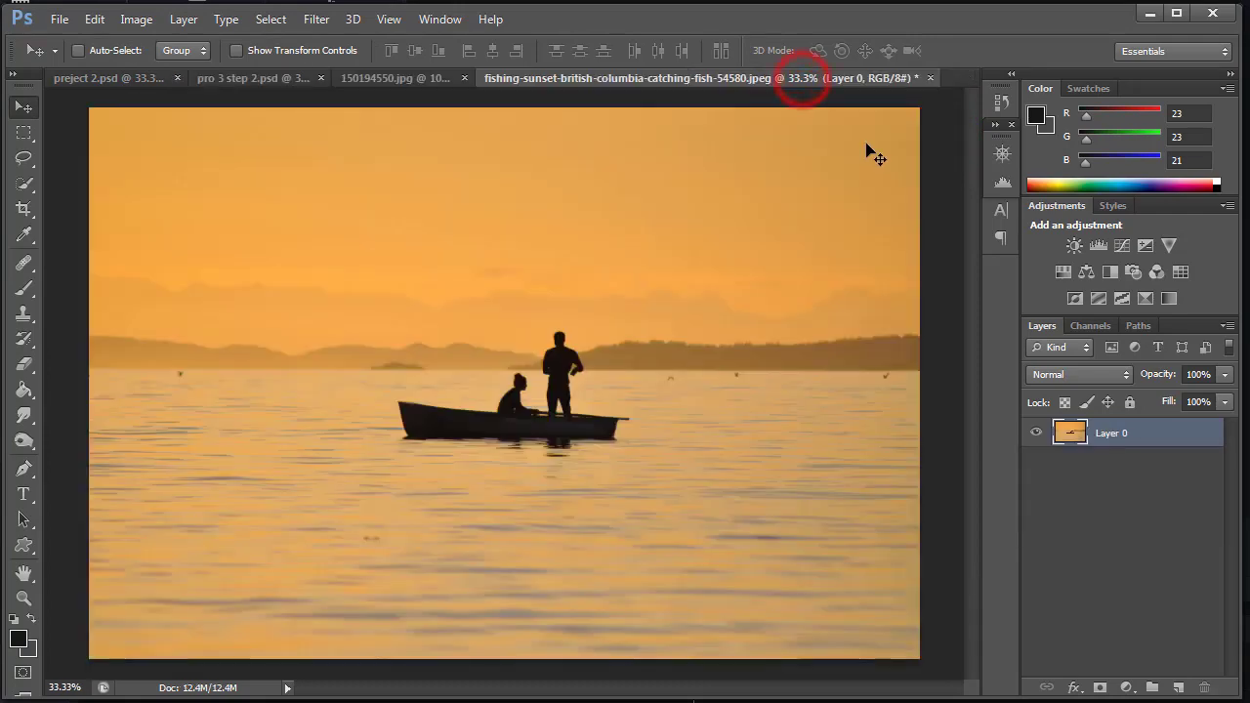
click(270, 20)
click(301, 188)
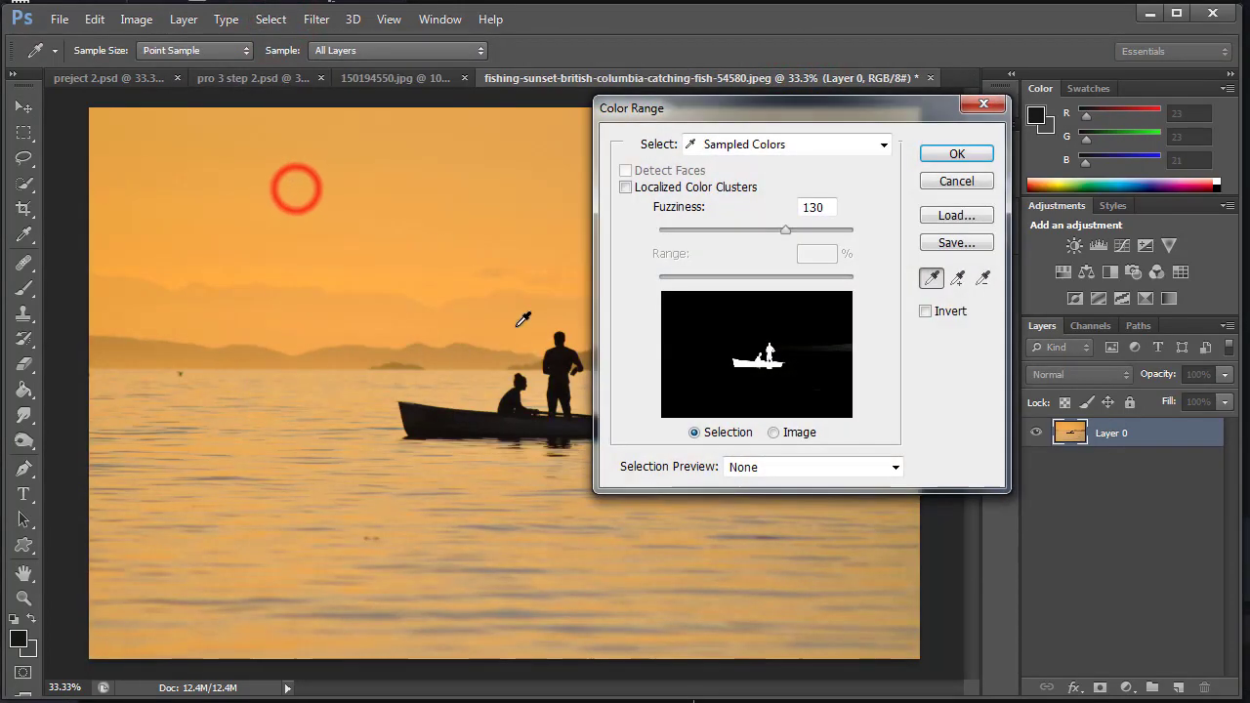
click(485, 420)
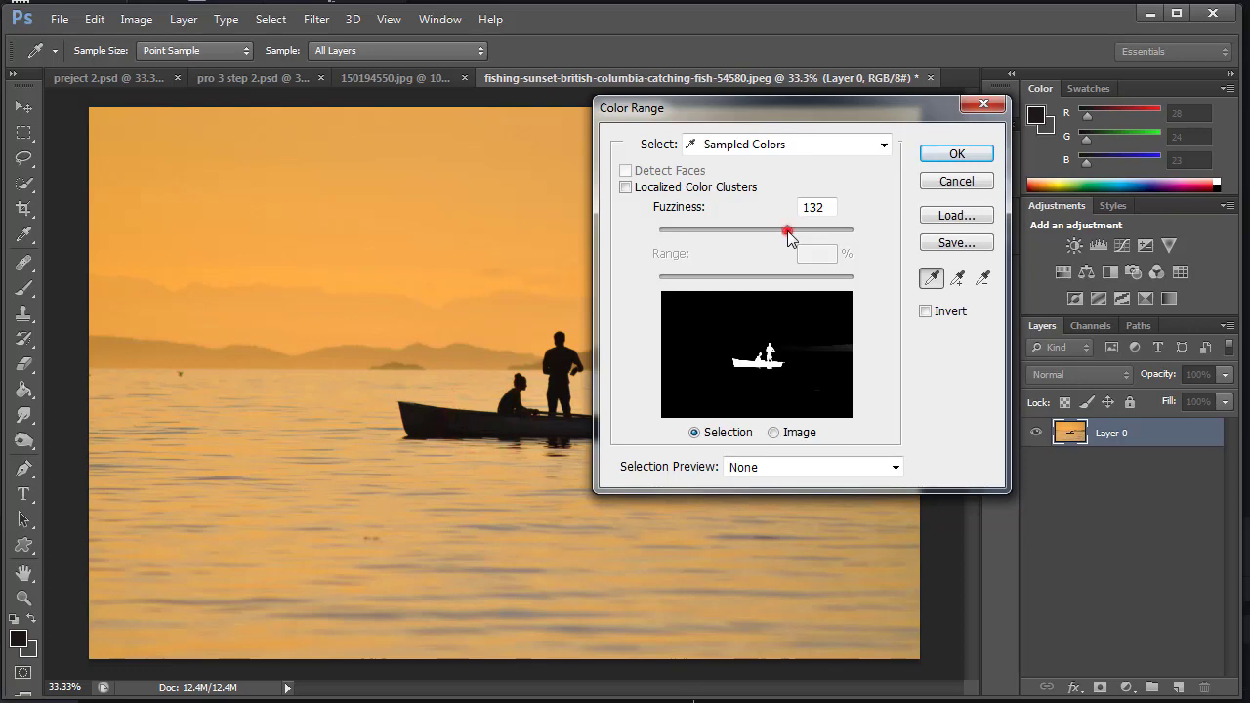
drag(785, 229, 792, 231)
click(949, 154)
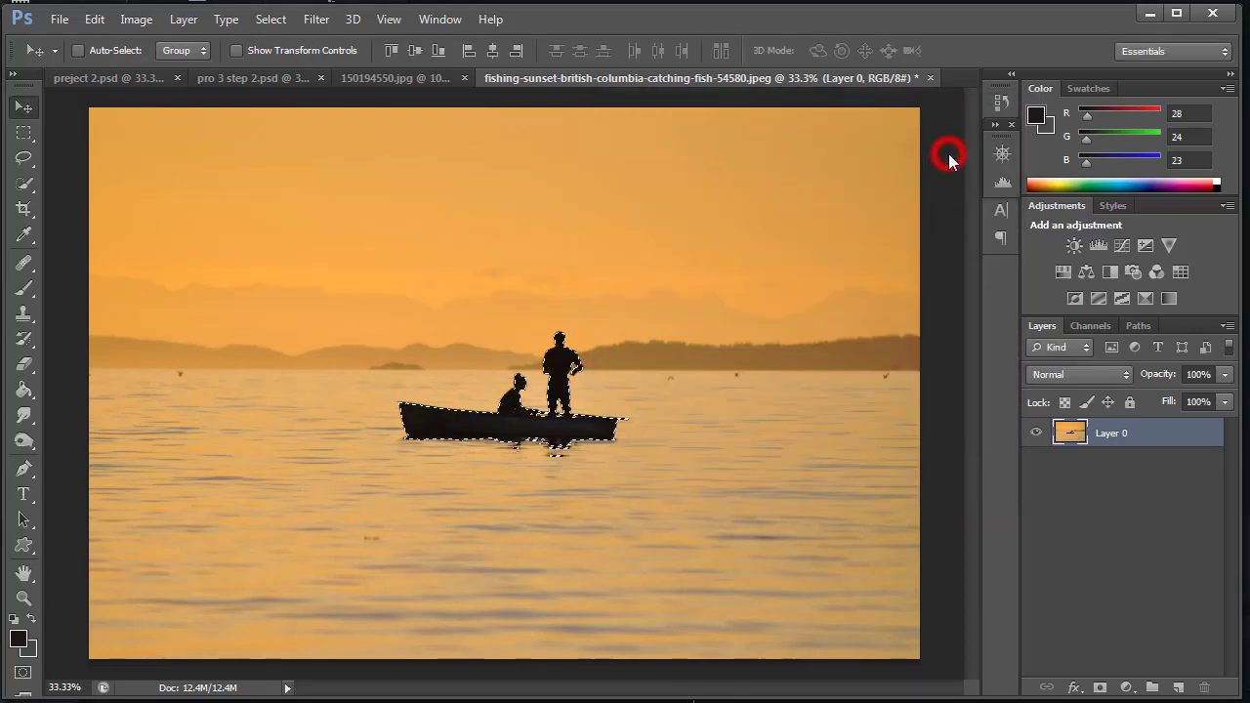
key(ctrl+j)
click(1155, 444)
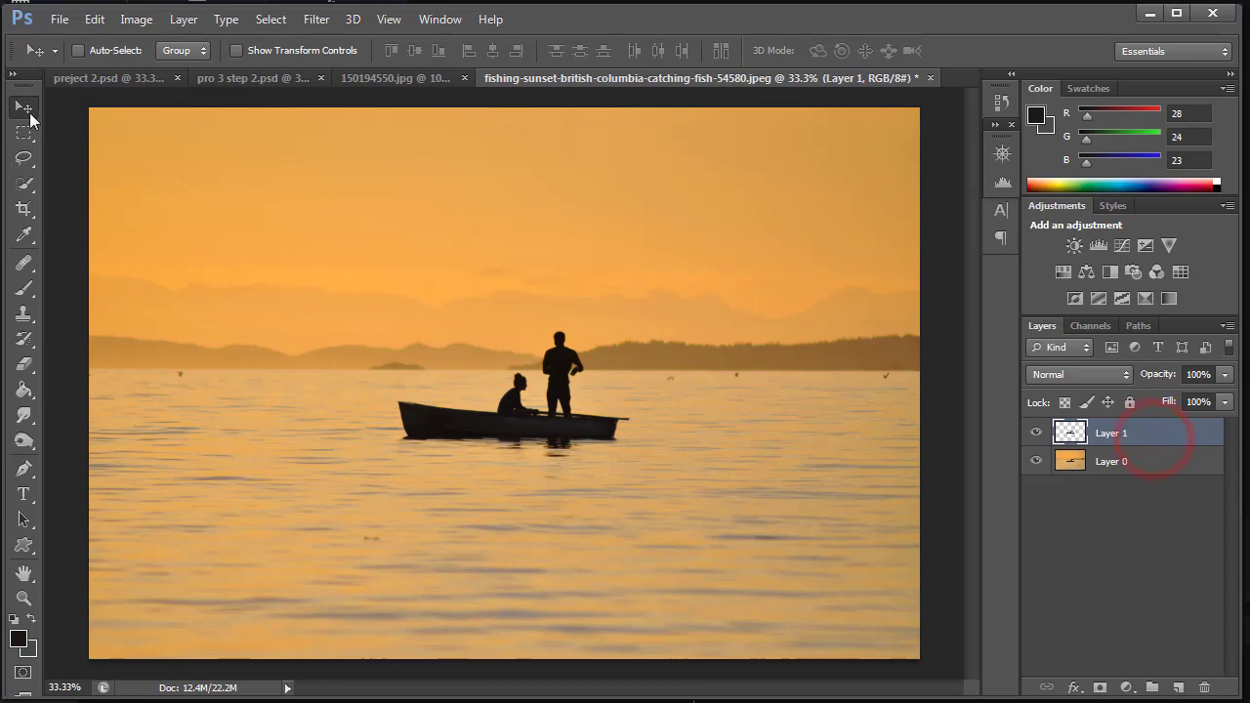
drag(489, 427, 402, 248)
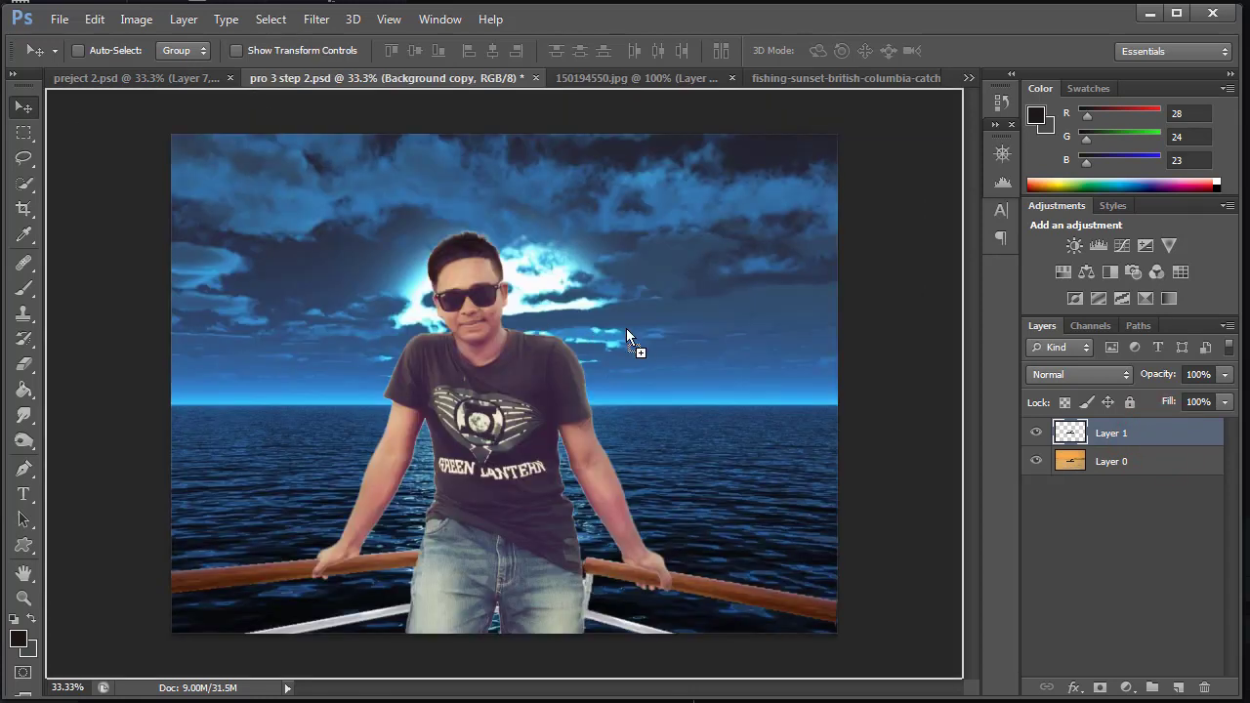
drag(626, 328, 679, 363)
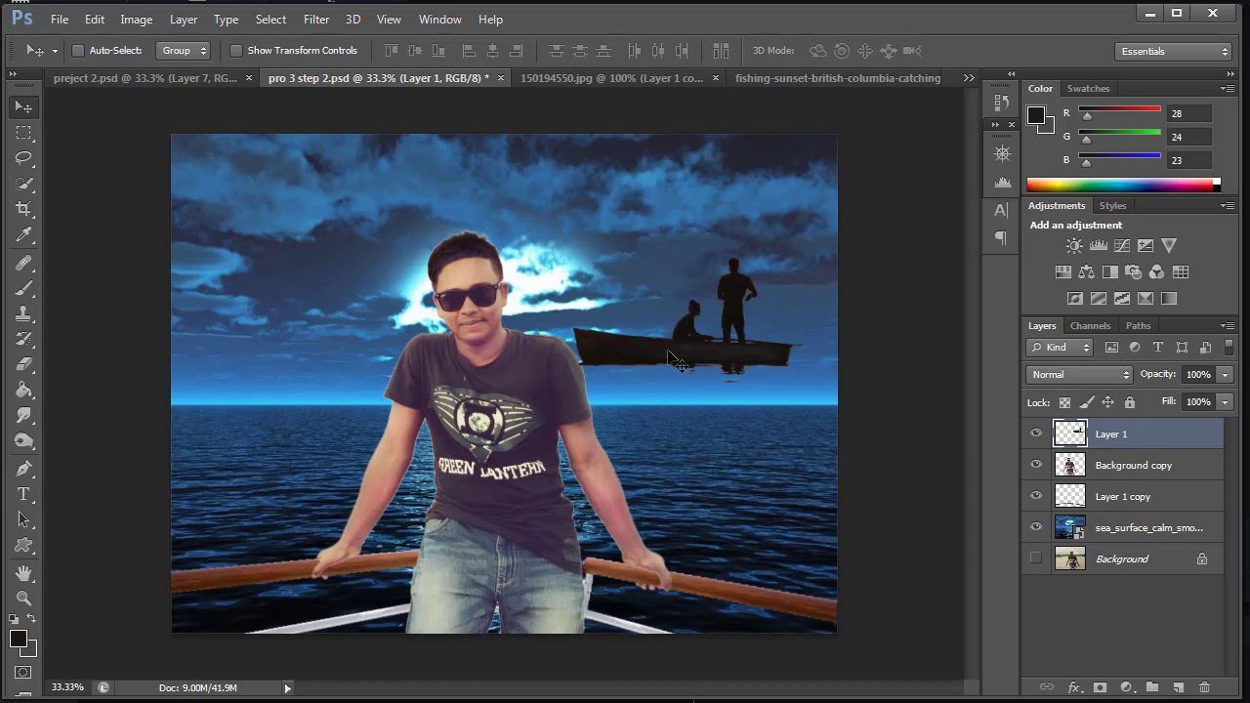
Scale the fishing boat down to about 31% and set it on the sea right of the man.
key(ctrl+t)
drag(263, 258, 592, 384)
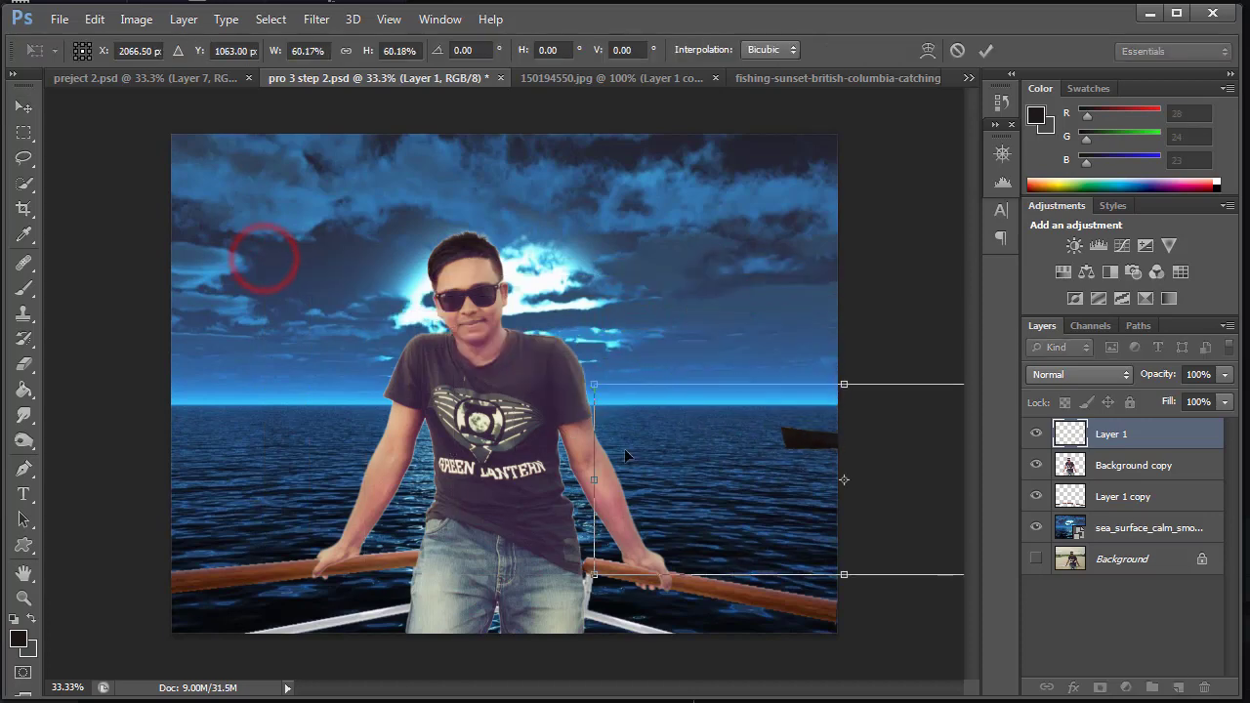
drag(714, 460, 576, 429)
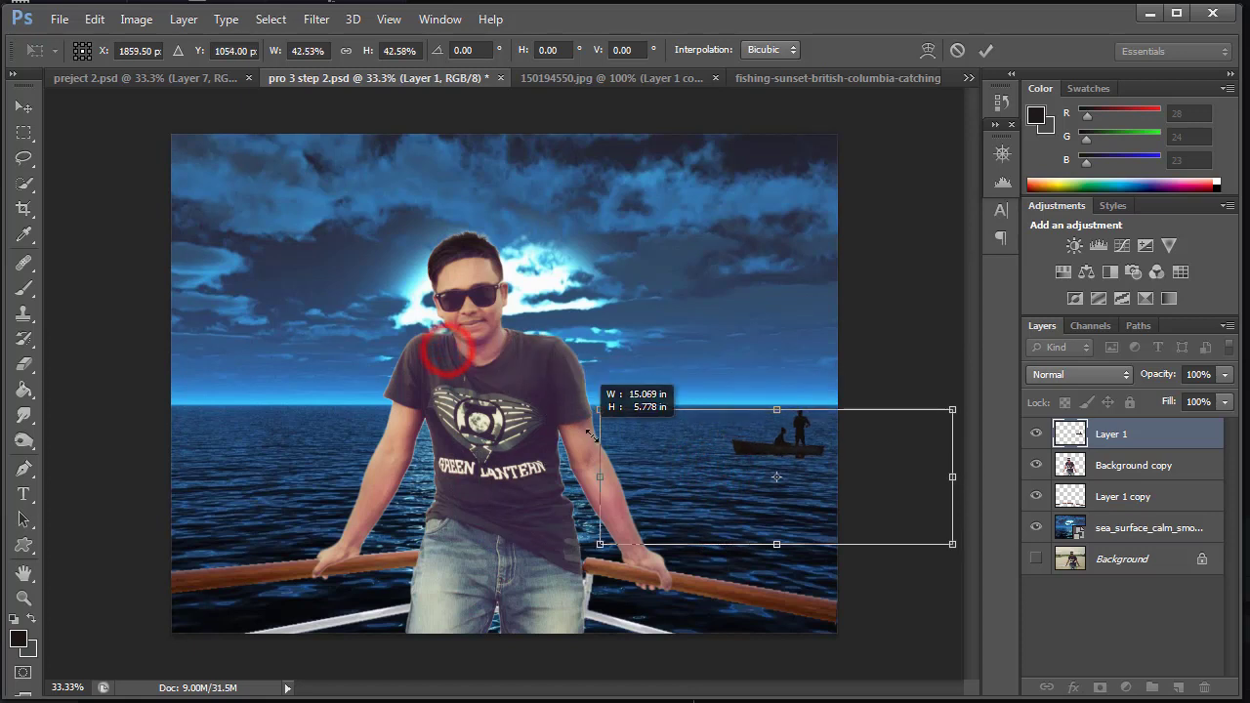
drag(475, 364, 609, 407)
mouse_move(703, 459)
mouse_down()
mouse_move(656, 436)
mouse_move(652, 446)
mouse_up()
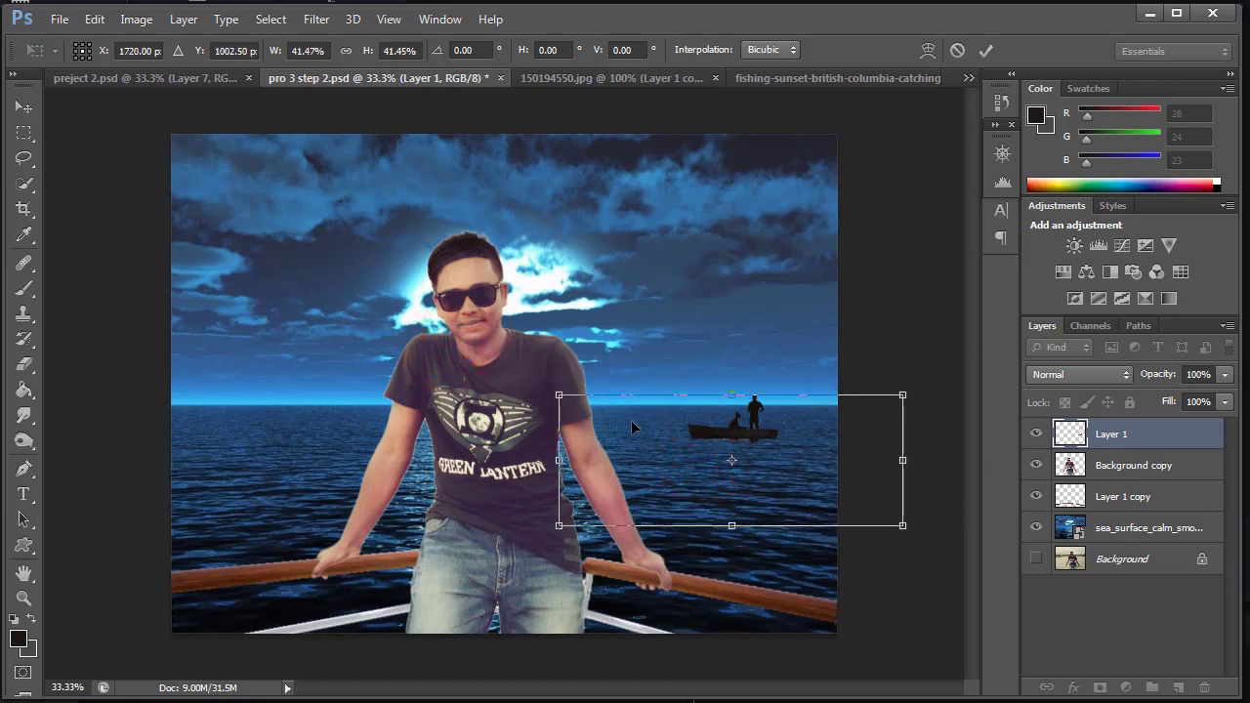
drag(560, 395, 645, 424)
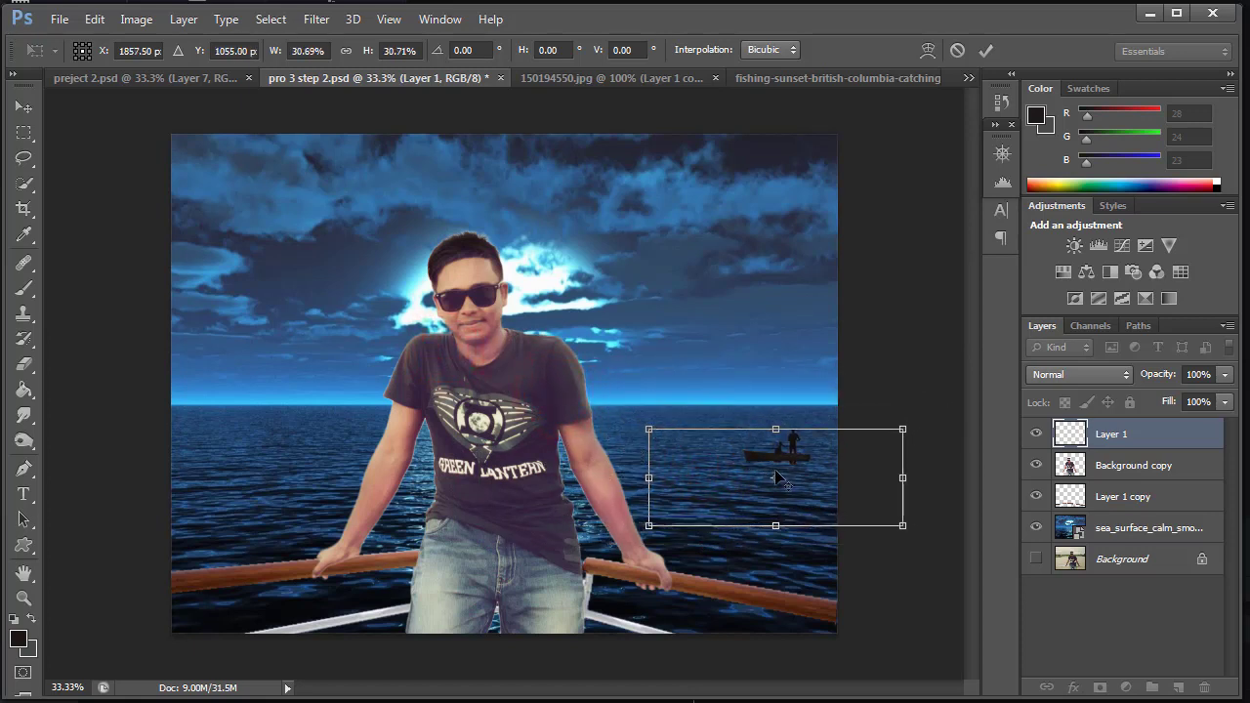
mouse_move(787, 455)
mouse_down()
mouse_move(768, 428)
mouse_move(756, 439)
mouse_up()
click(985, 50)
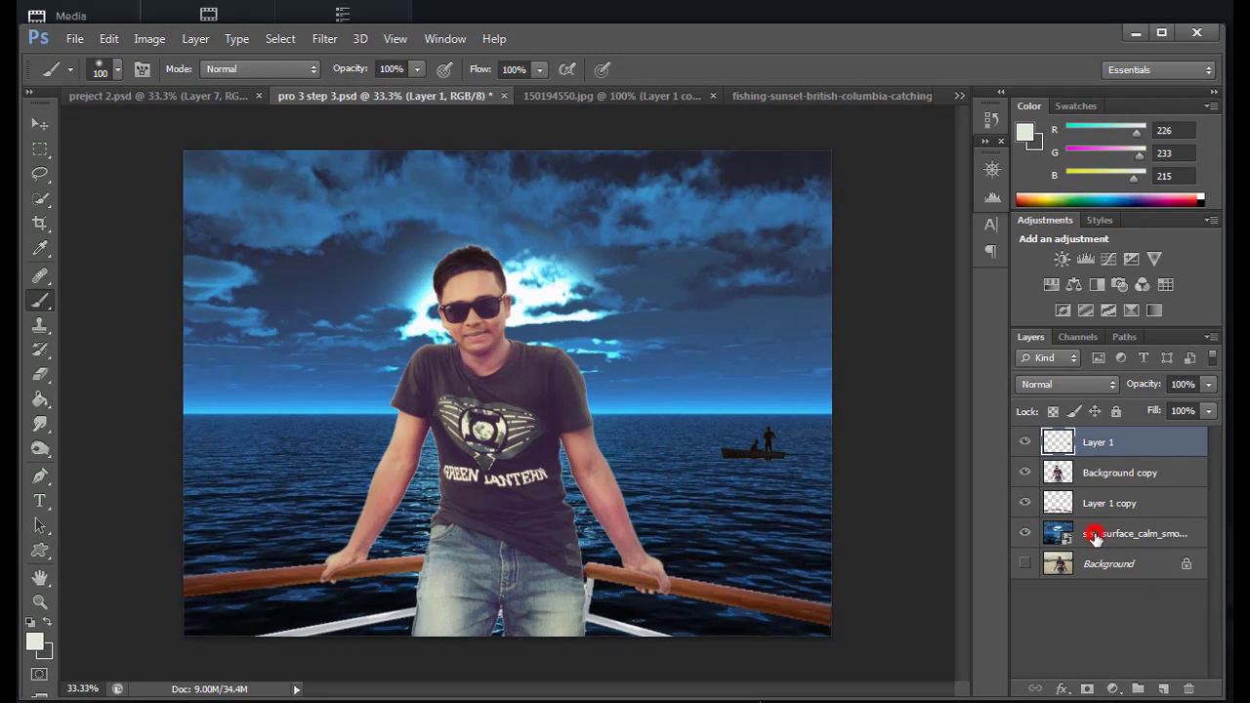
Rasterize the sea_surface layer and position the Tilt-Shift focus band over the near sea.
right_click(1114, 531)
click(918, 327)
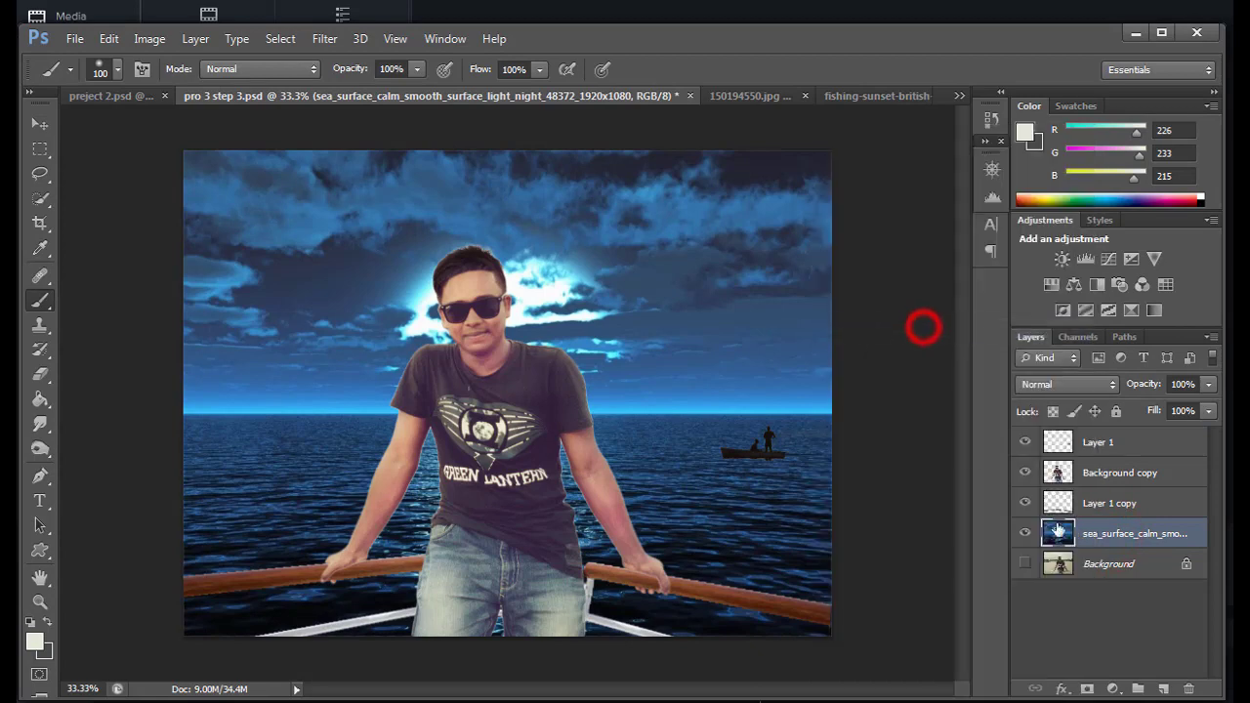
click(326, 39)
mouse_move(334, 231)
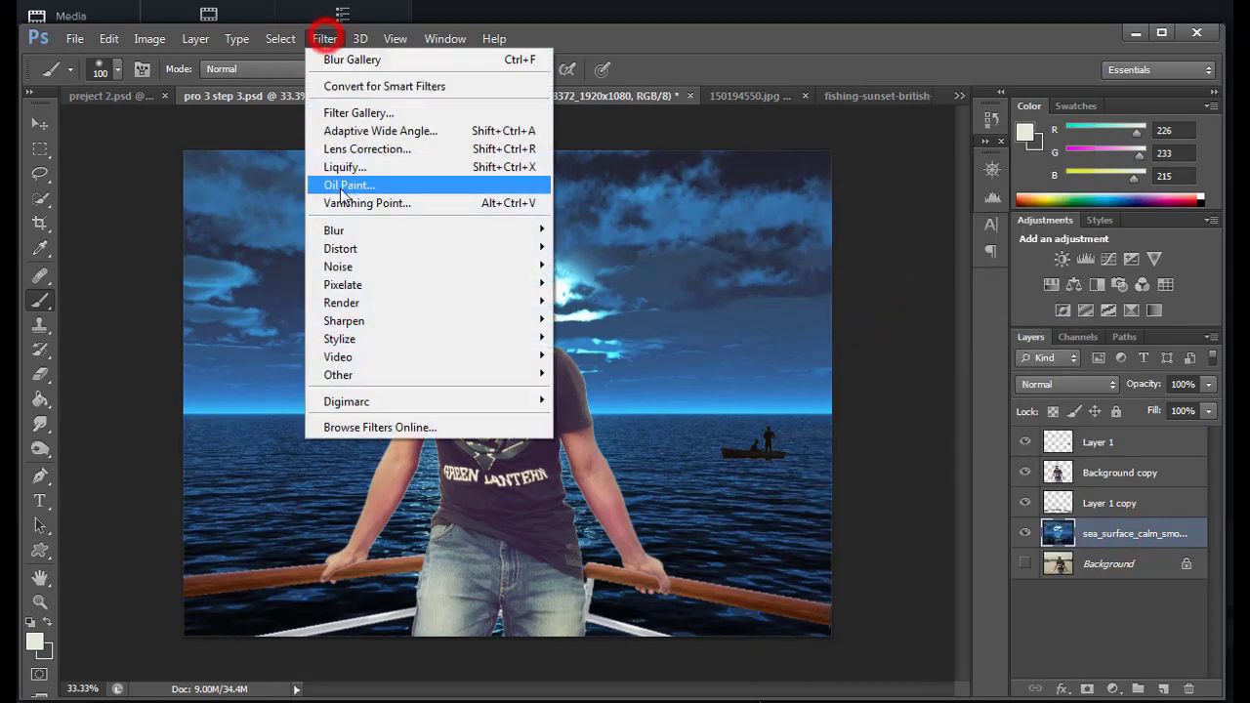
click(586, 268)
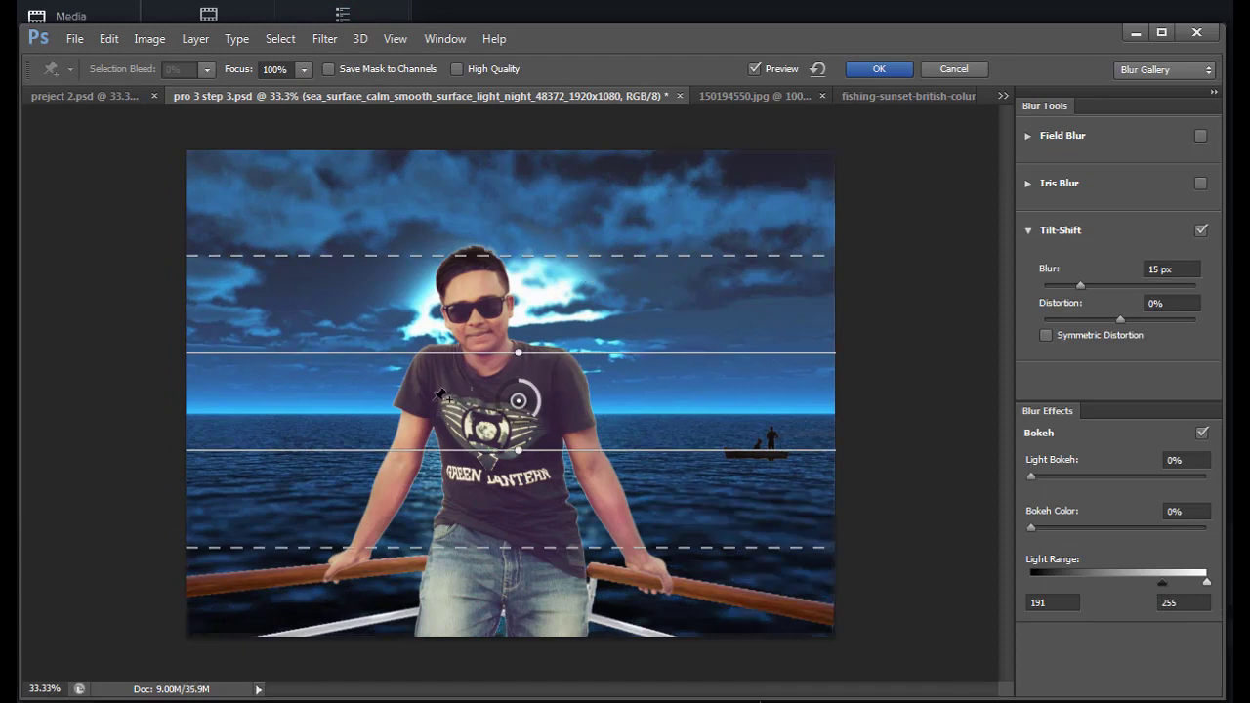
mouse_move(457, 396)
mouse_down()
mouse_move(445, 542)
mouse_move(418, 592)
mouse_up()
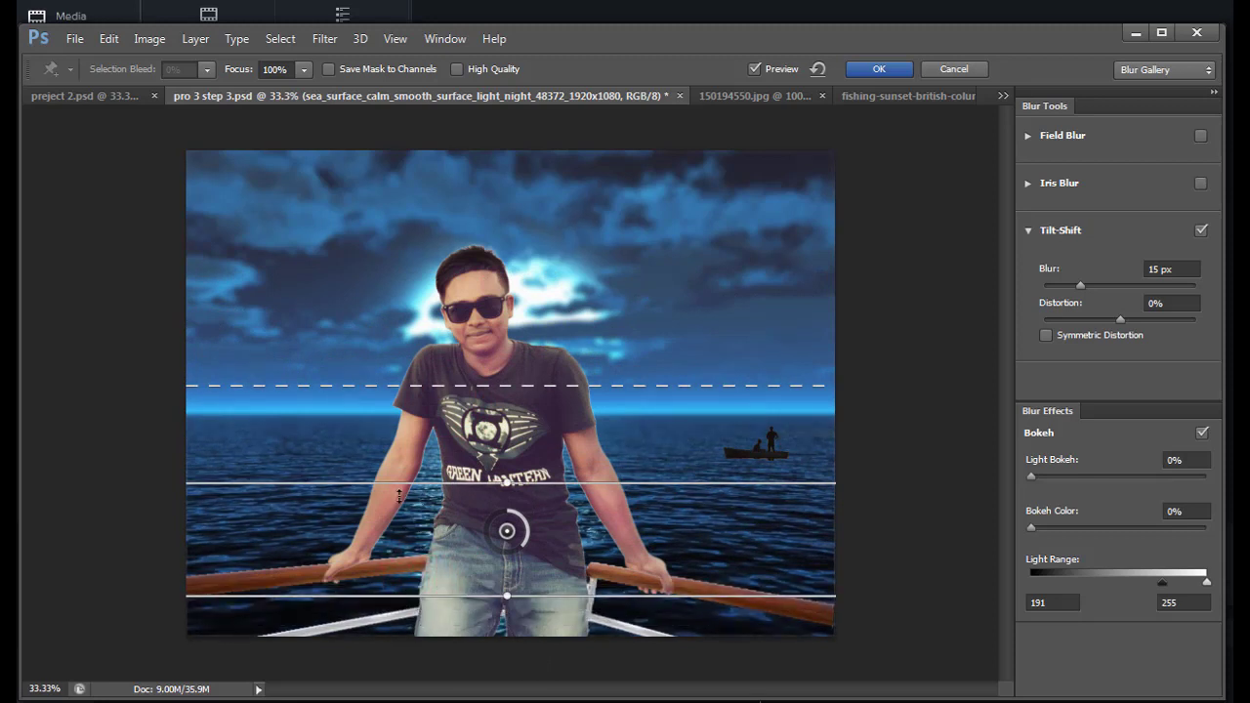
drag(391, 487, 392, 509)
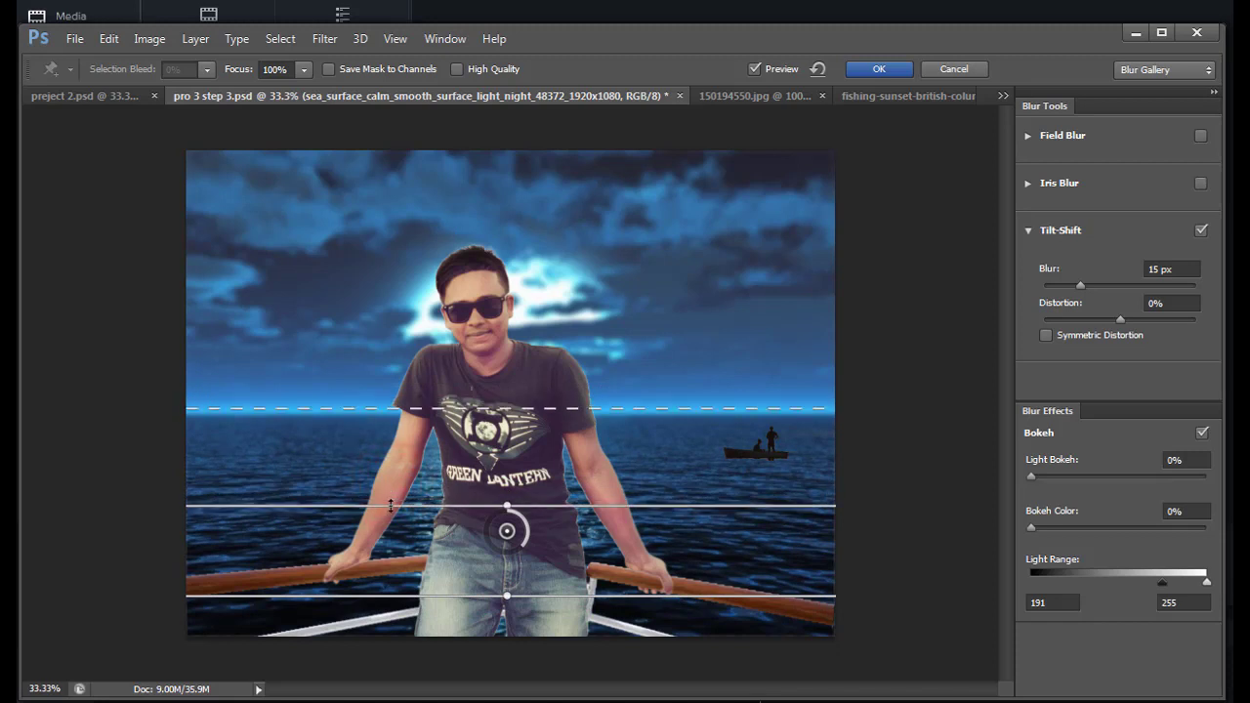
drag(394, 411, 395, 457)
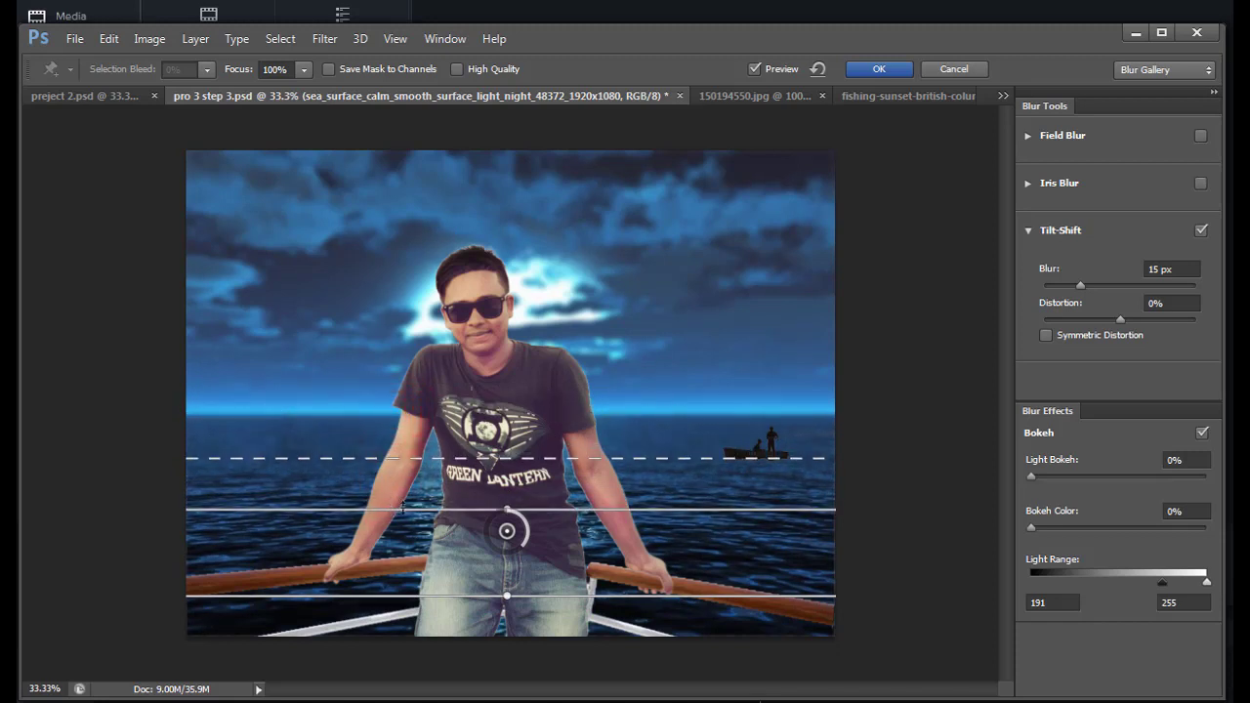
Fine-tune the focus band and apply the Tilt-Shift blur at about 12 px.
drag(509, 536, 506, 569)
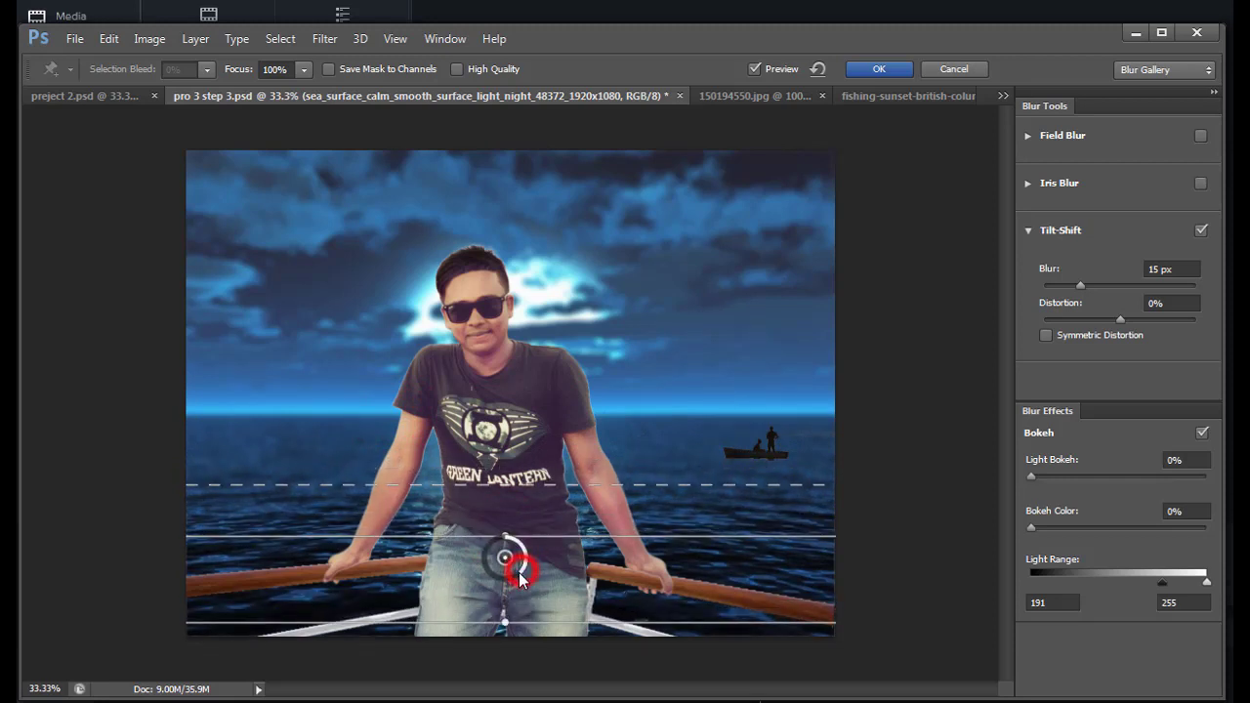
drag(518, 574, 514, 586)
drag(462, 485, 460, 461)
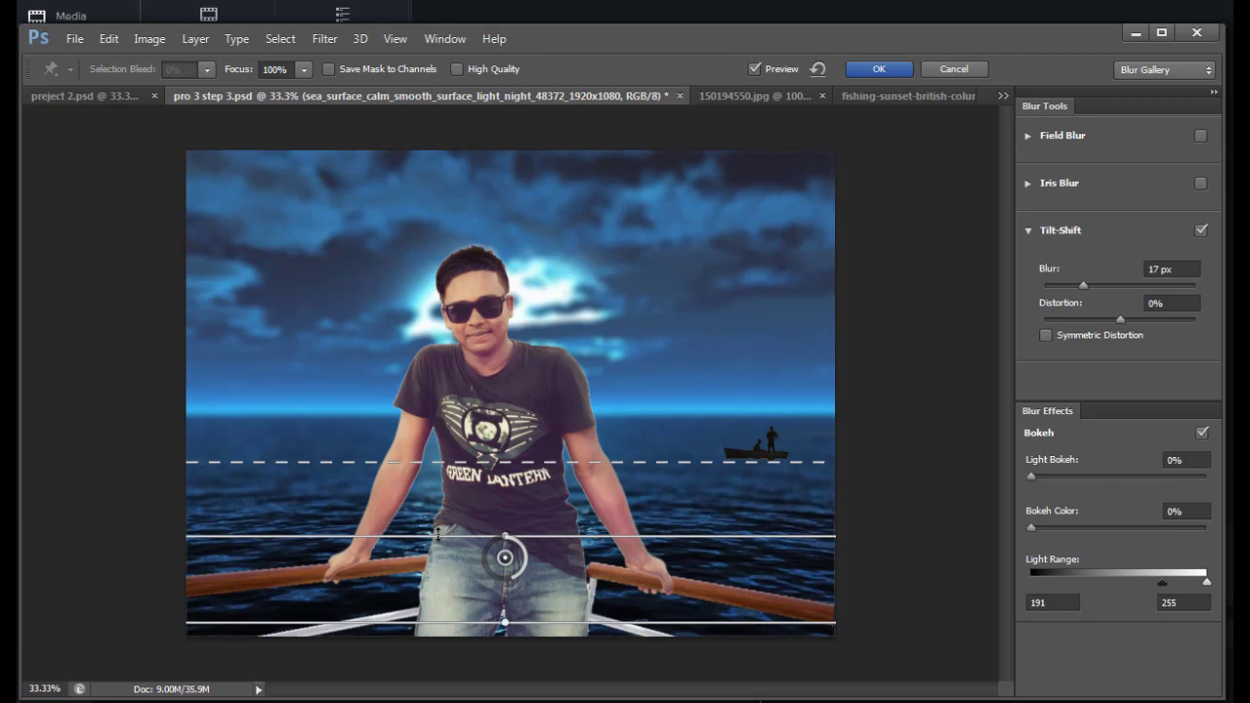
drag(439, 537, 439, 540)
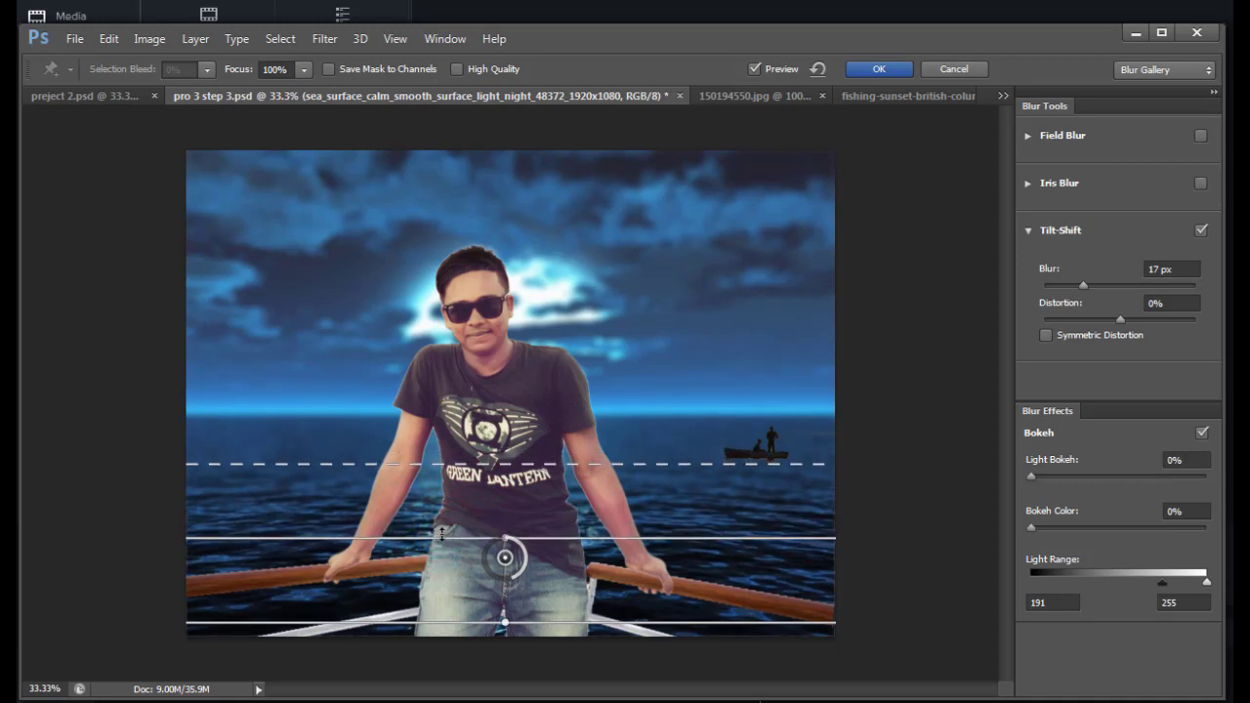
drag(518, 555, 521, 579)
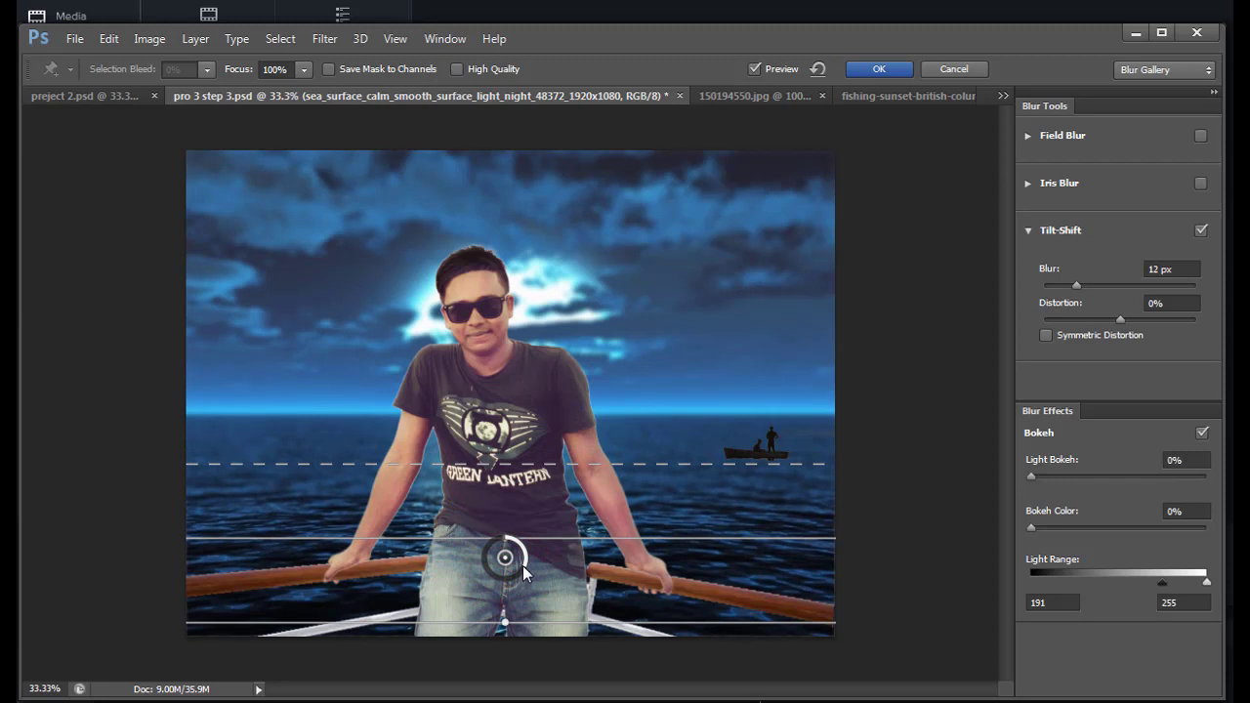
click(885, 70)
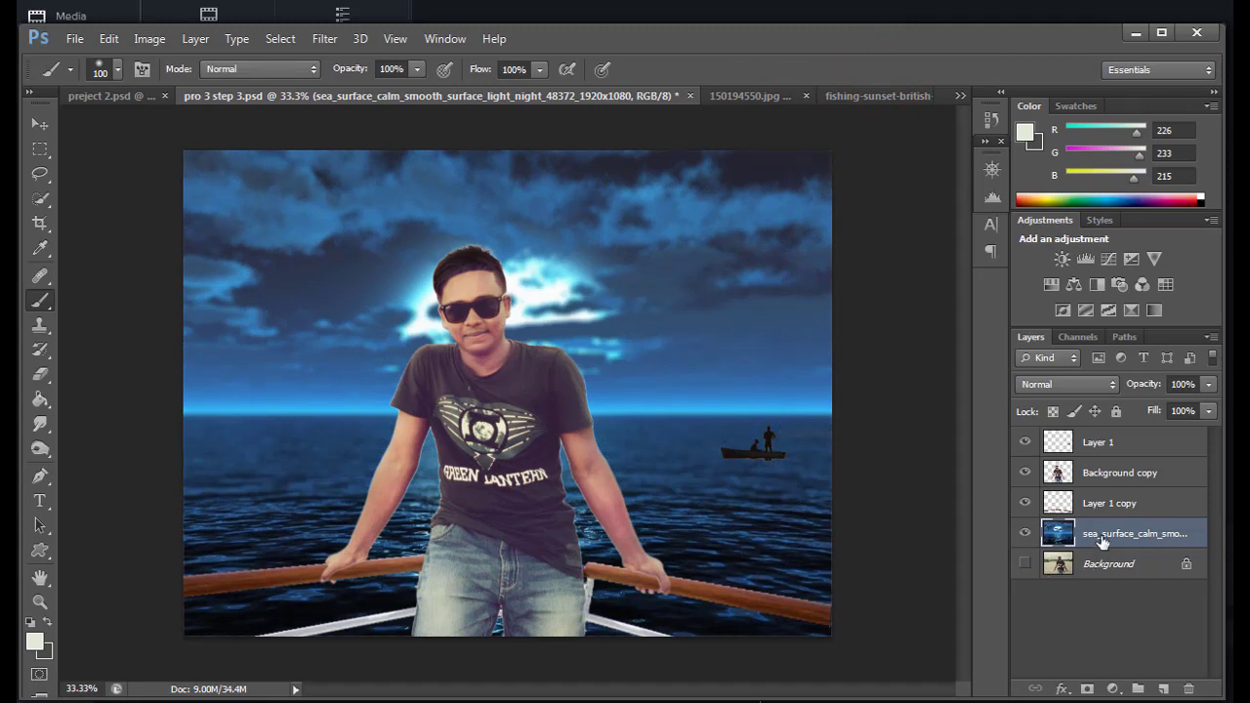
Apply a 4.8 px Gaussian Blur to the boat layer, Layer 1.
click(761, 701)
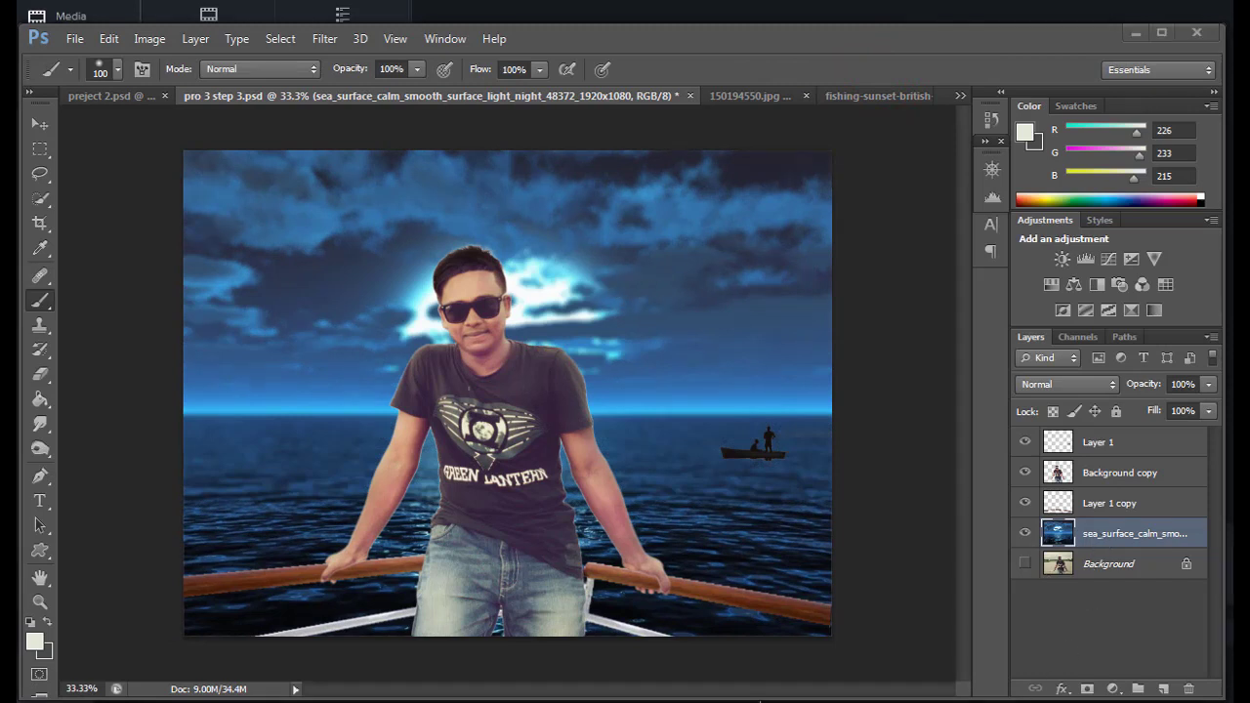
click(1102, 442)
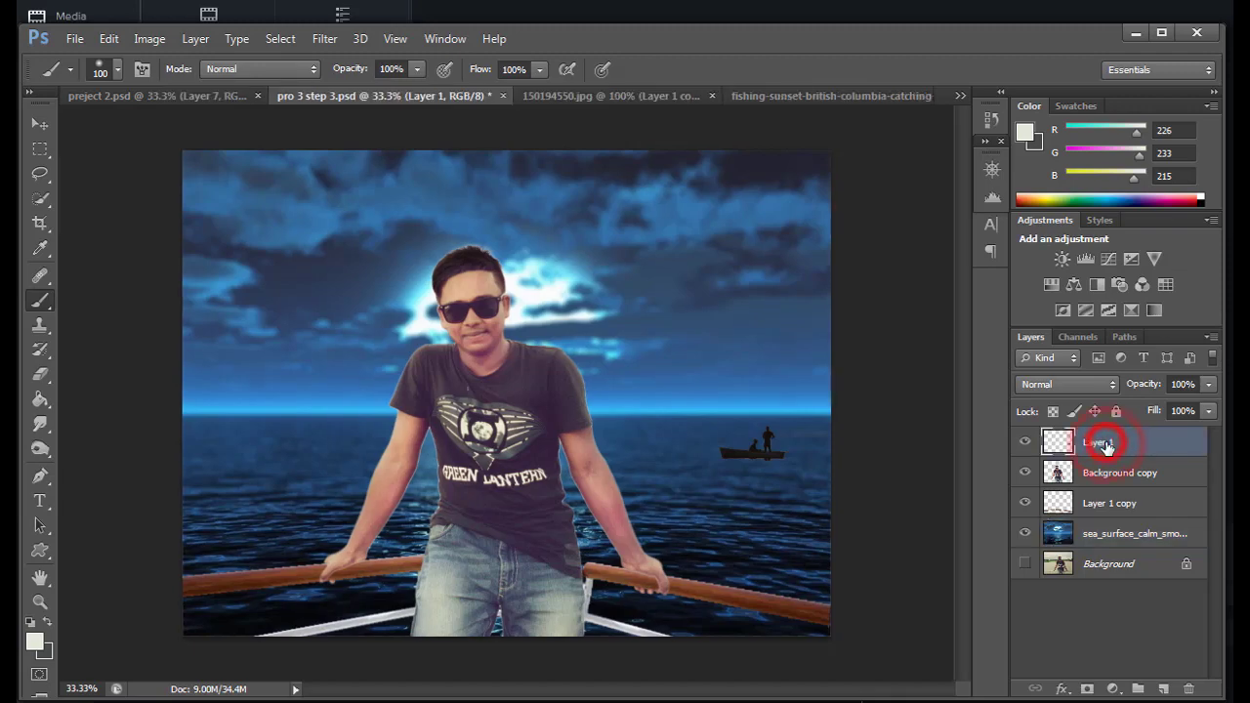
click(325, 39)
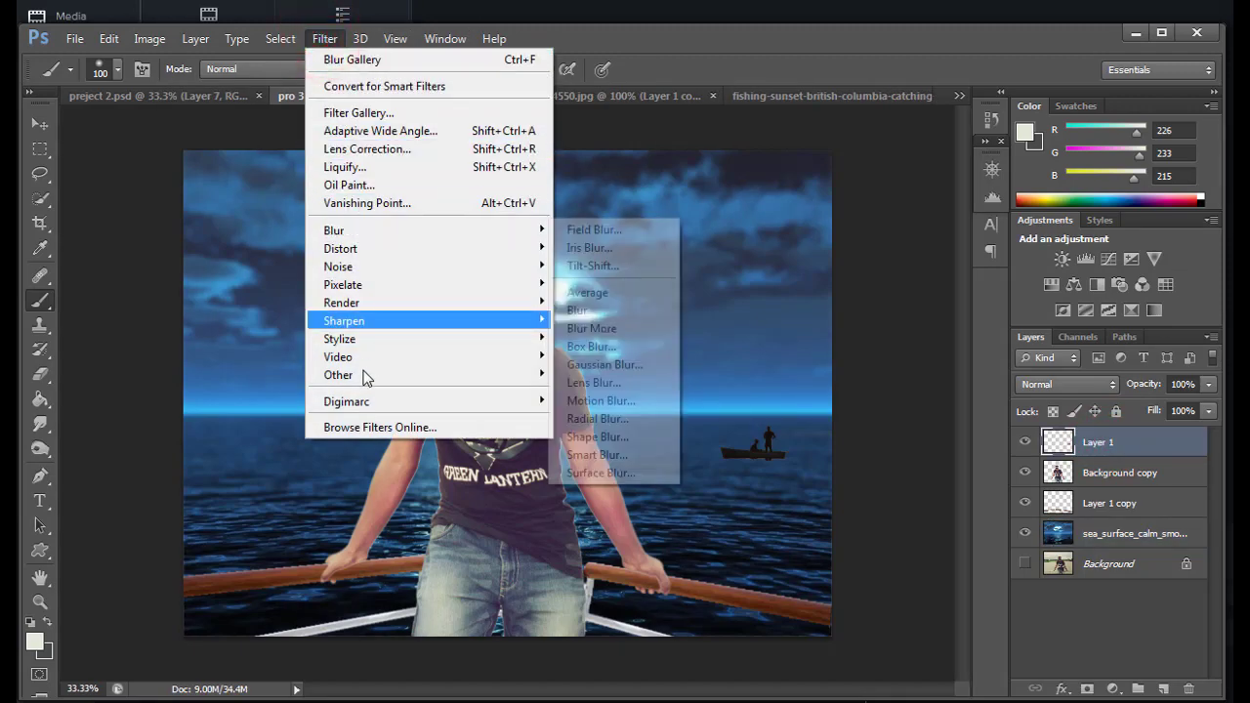
mouse_move(334, 230)
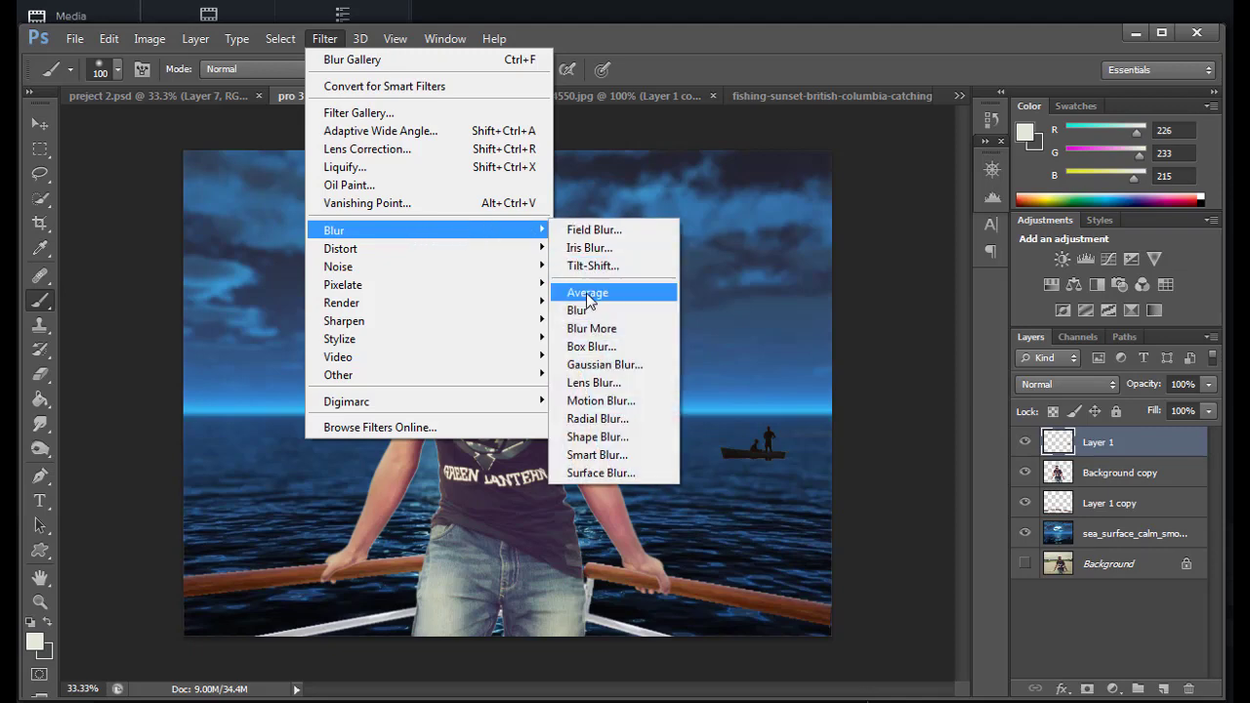
click(605, 364)
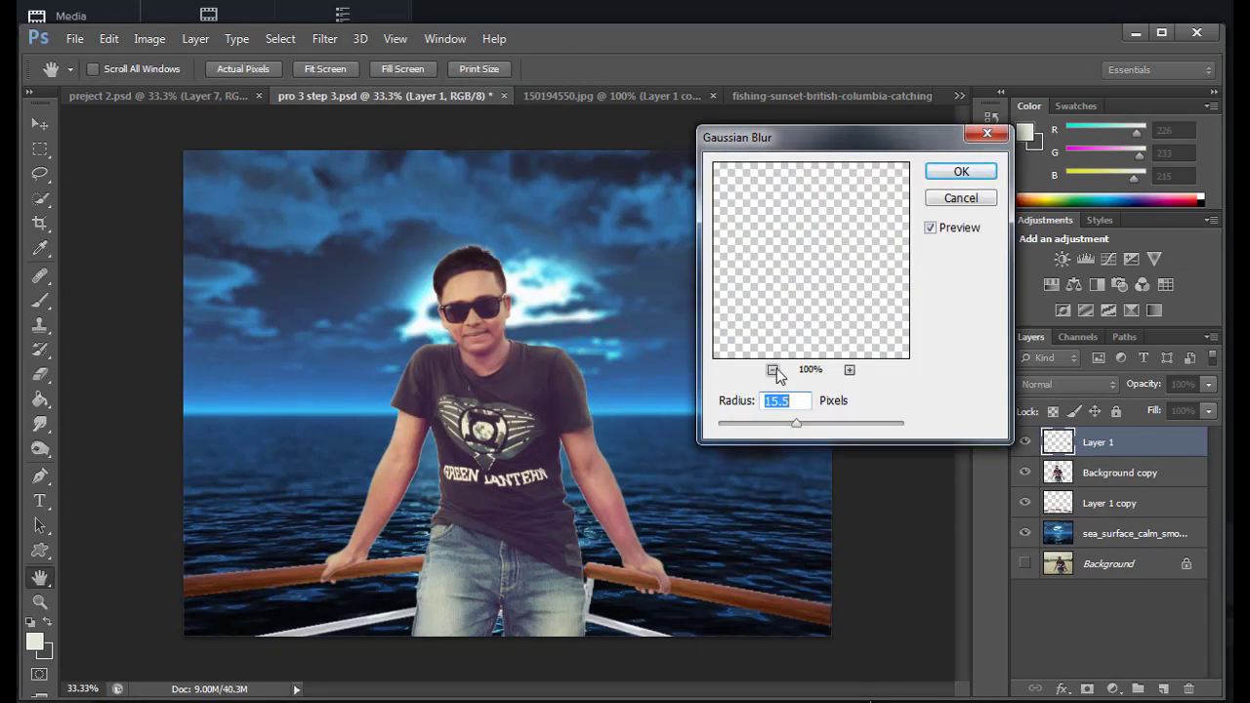
click(772, 370)
click(773, 370)
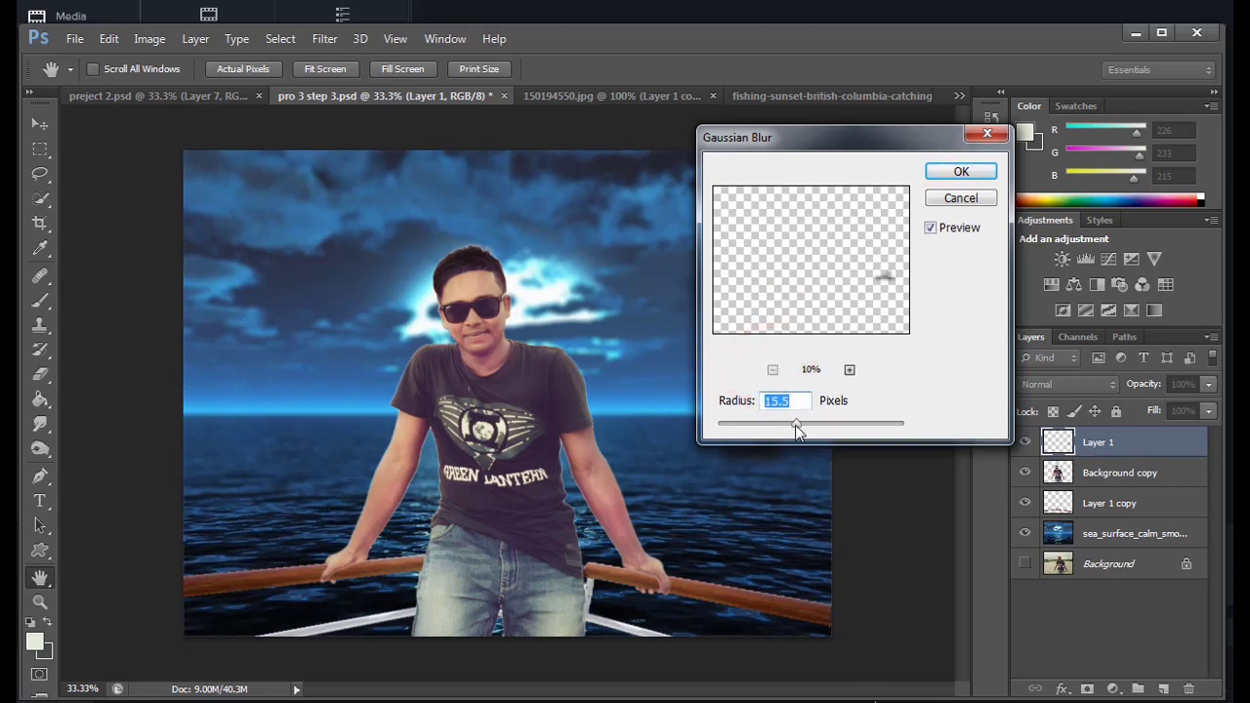
drag(795, 425, 774, 424)
drag(782, 134, 883, 116)
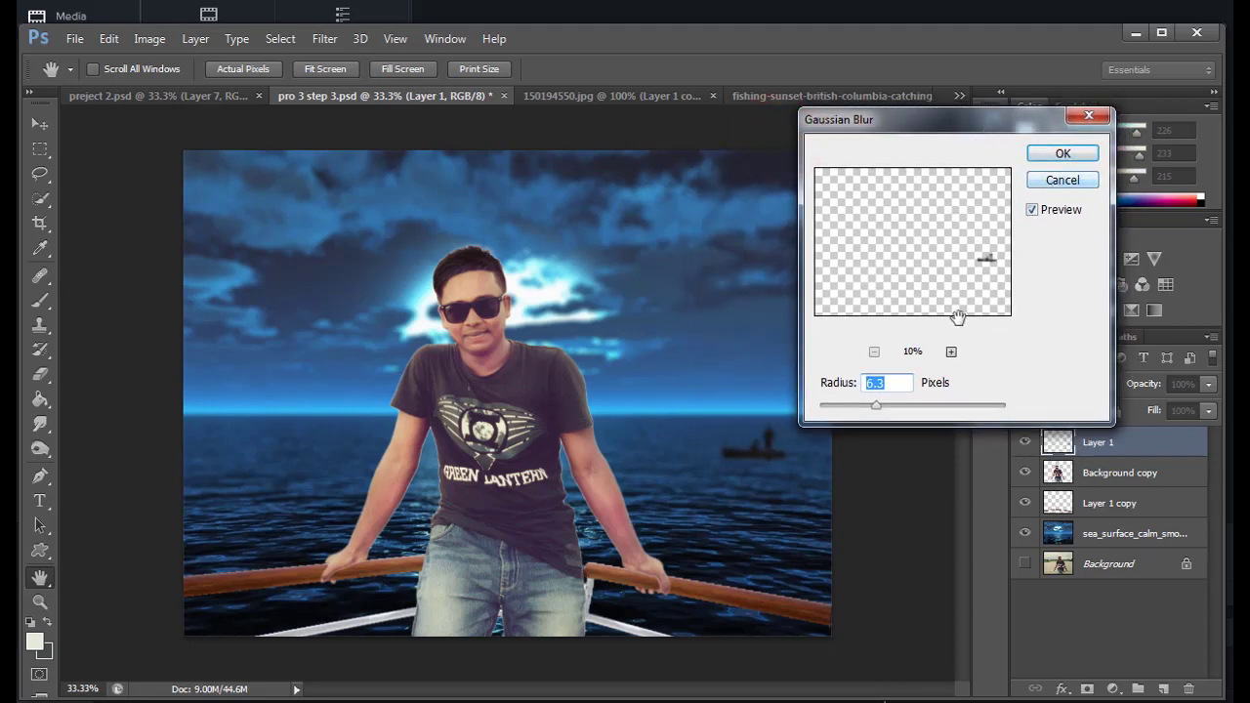
drag(877, 411, 870, 411)
click(1071, 157)
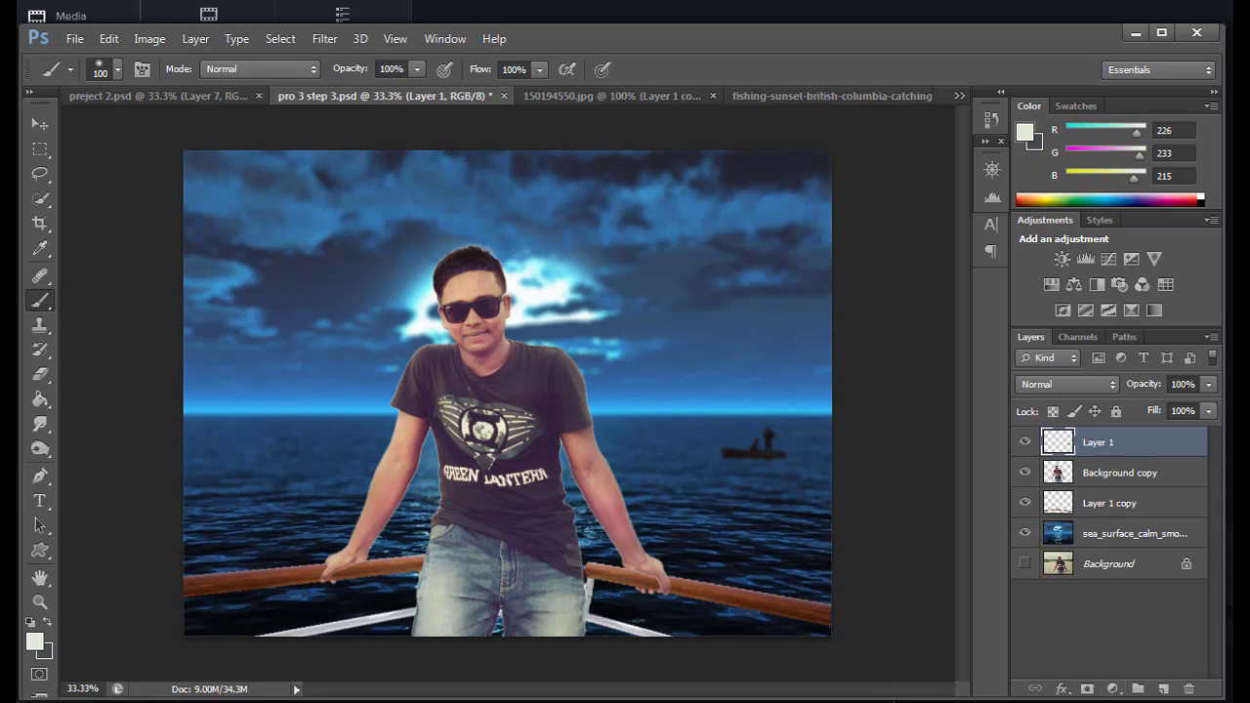
click(1119, 472)
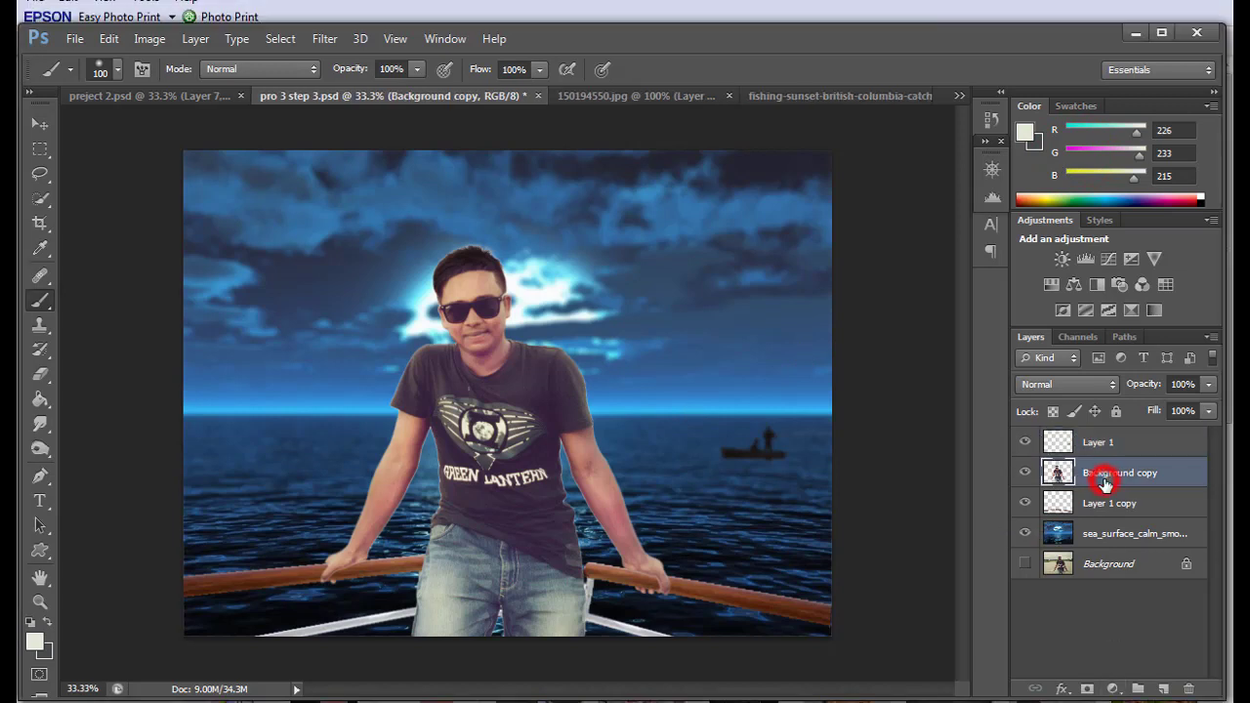
Quick-select the man's torso, trimming the jeans and upper right arm from the selection.
click(40, 174)
click(37, 199)
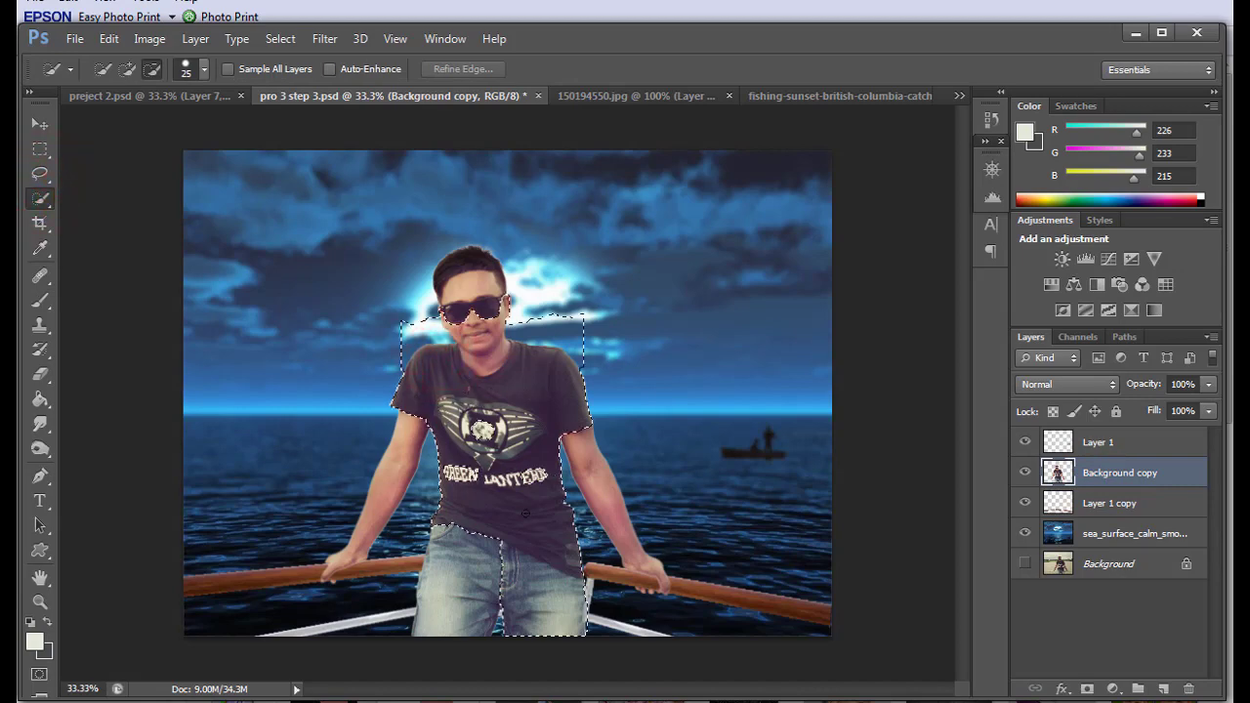
drag(440, 357, 507, 586)
click(992, 168)
click(940, 264)
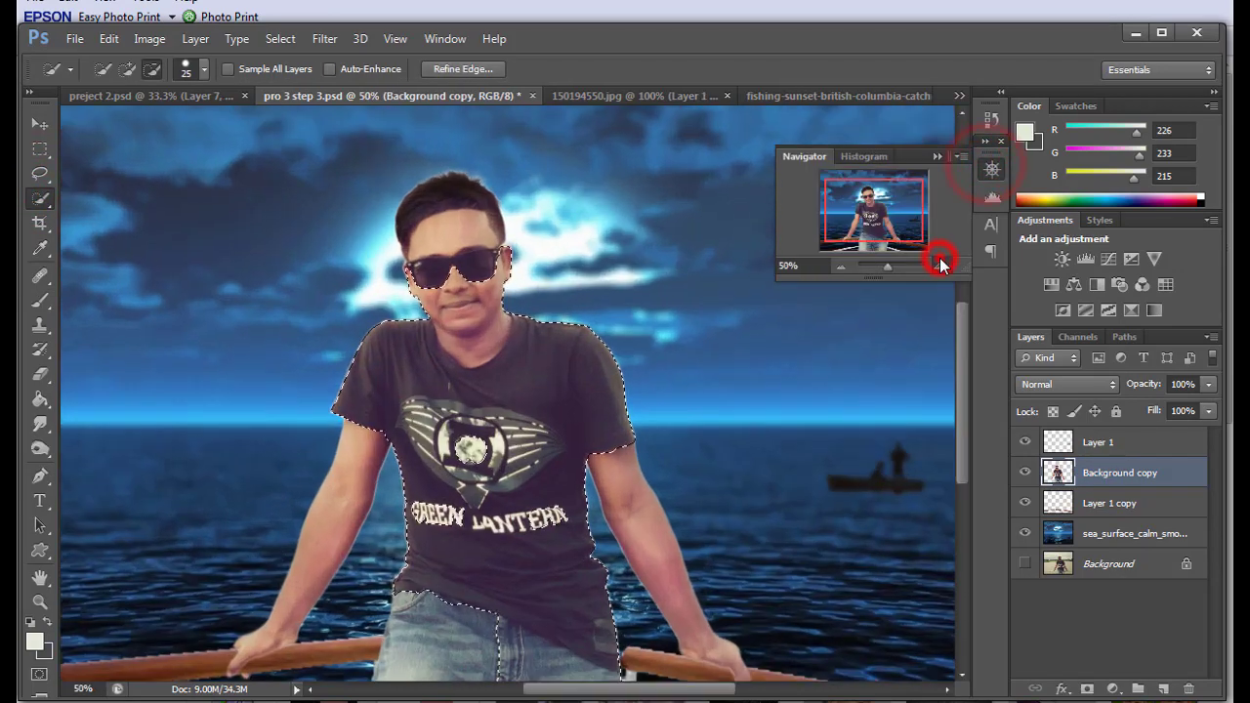
drag(892, 228, 894, 244)
drag(435, 568, 559, 617)
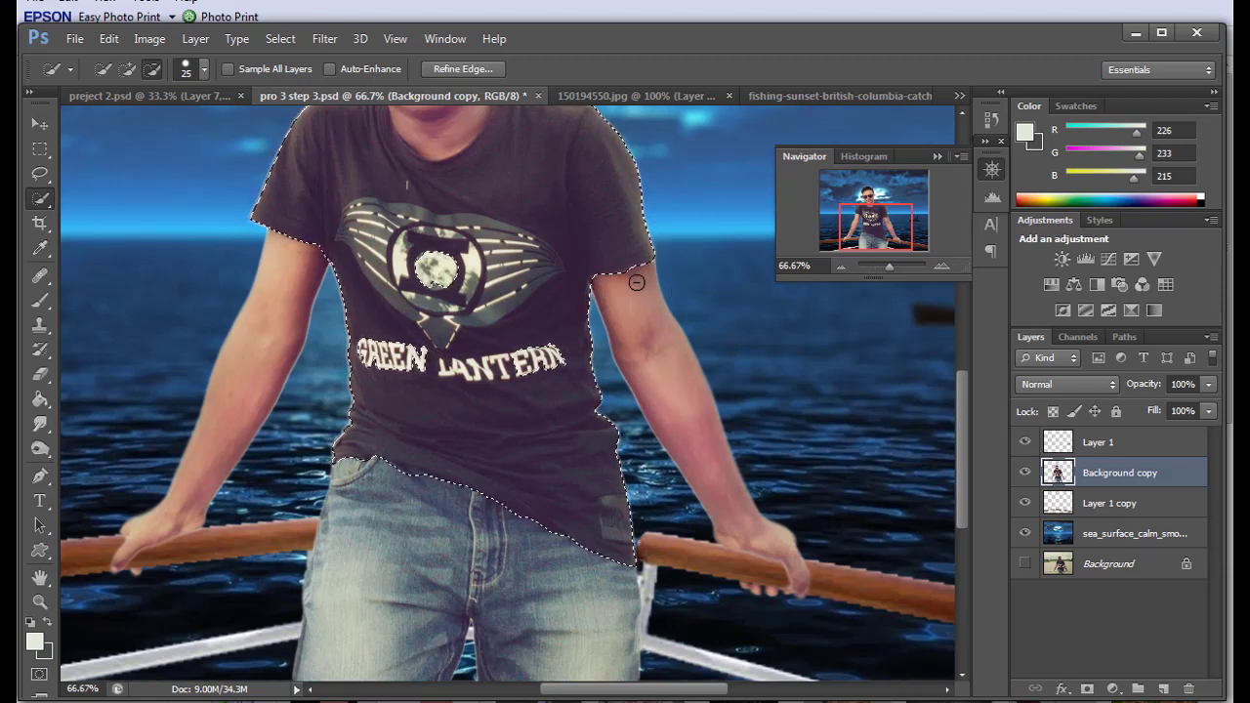
drag(626, 278, 645, 303)
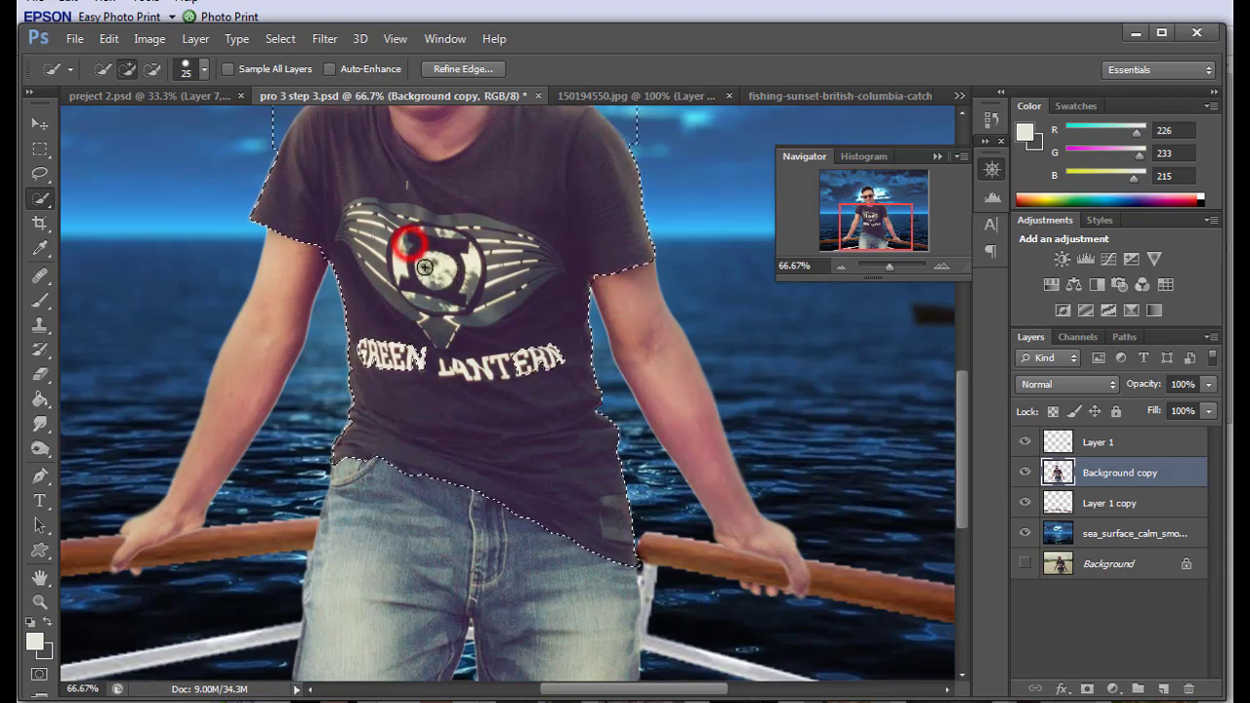
Refine the shirt selection, excluding the head and sunglasses and adding the shoulders.
click(380, 322)
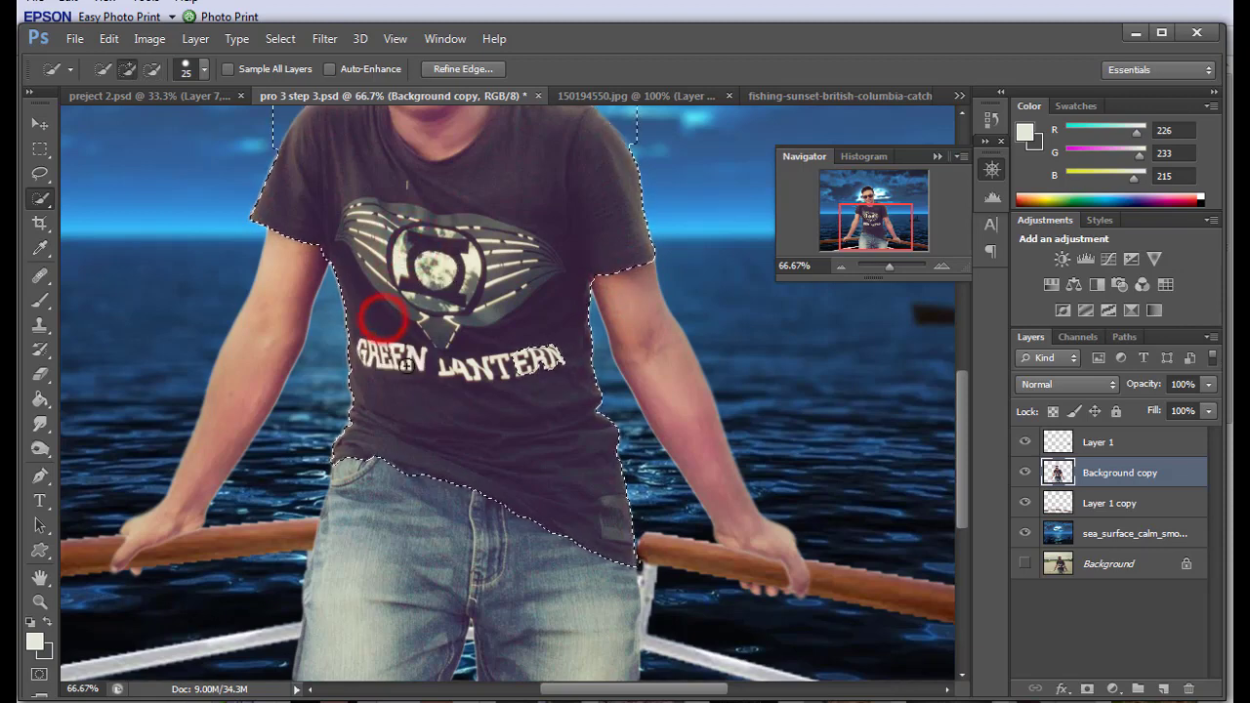
scroll(527, 347, up, 1)
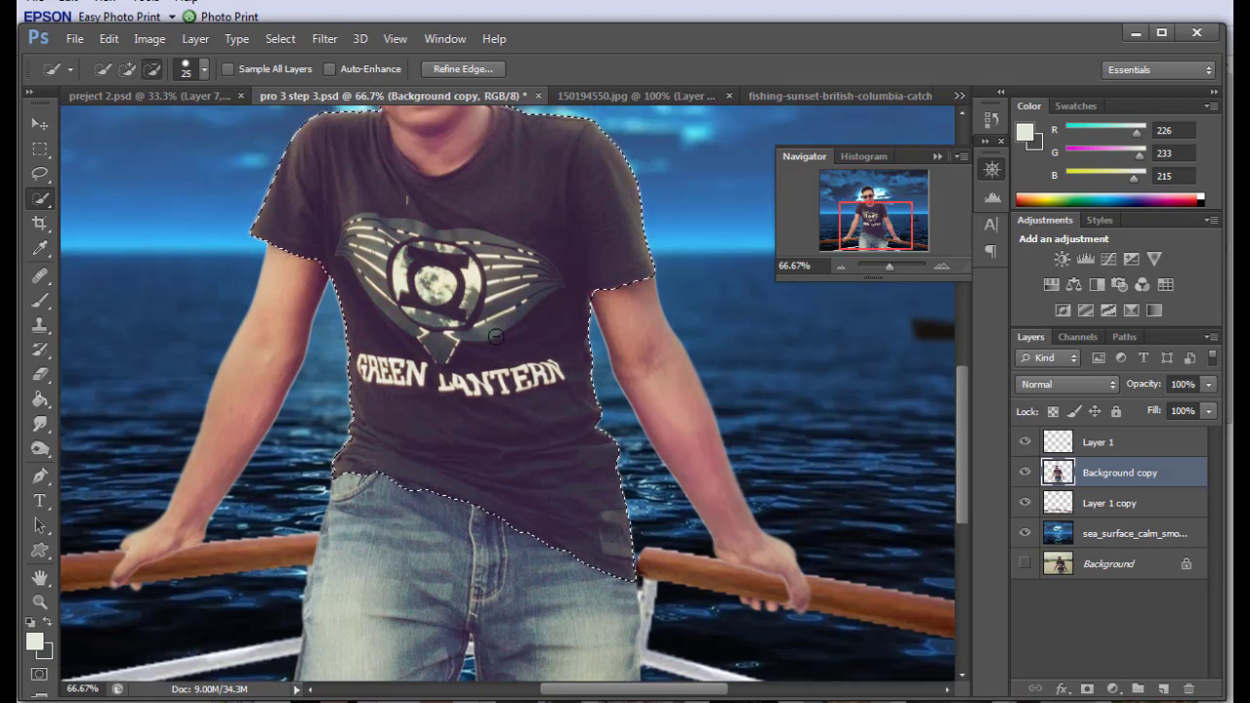
scroll(499, 329, up, 3)
scroll(499, 329, up, 3)
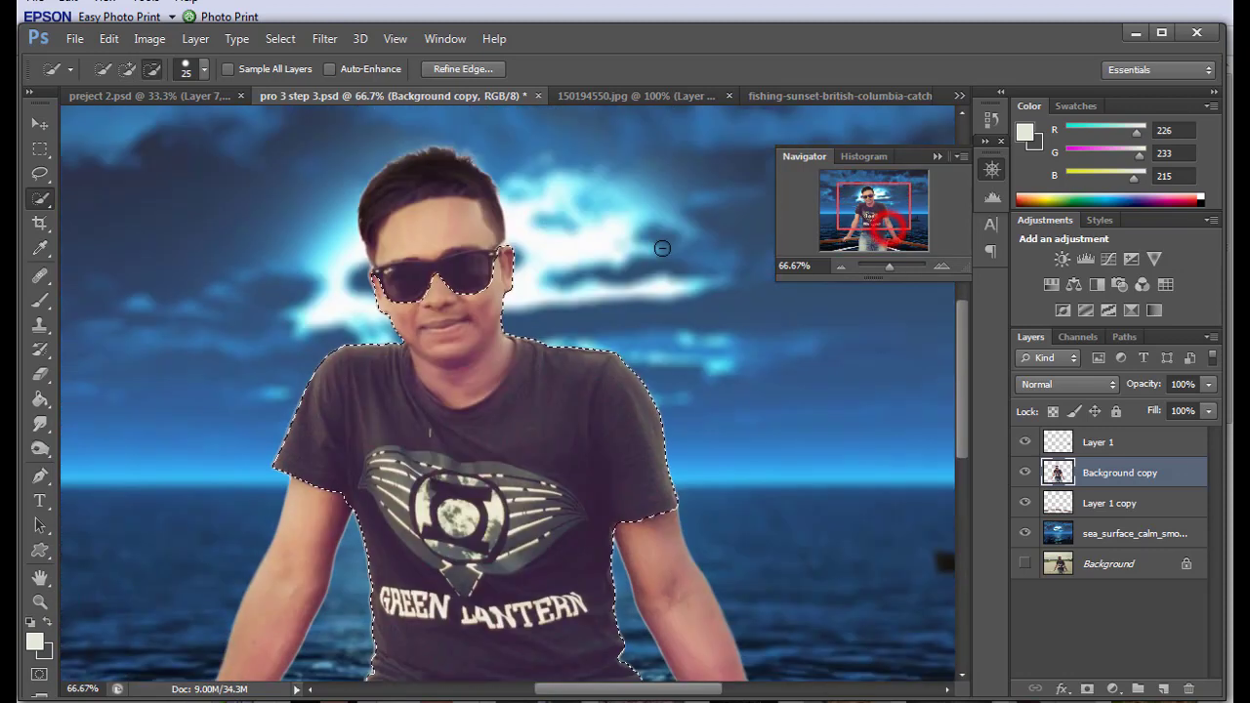
click(372, 286)
drag(427, 313, 446, 394)
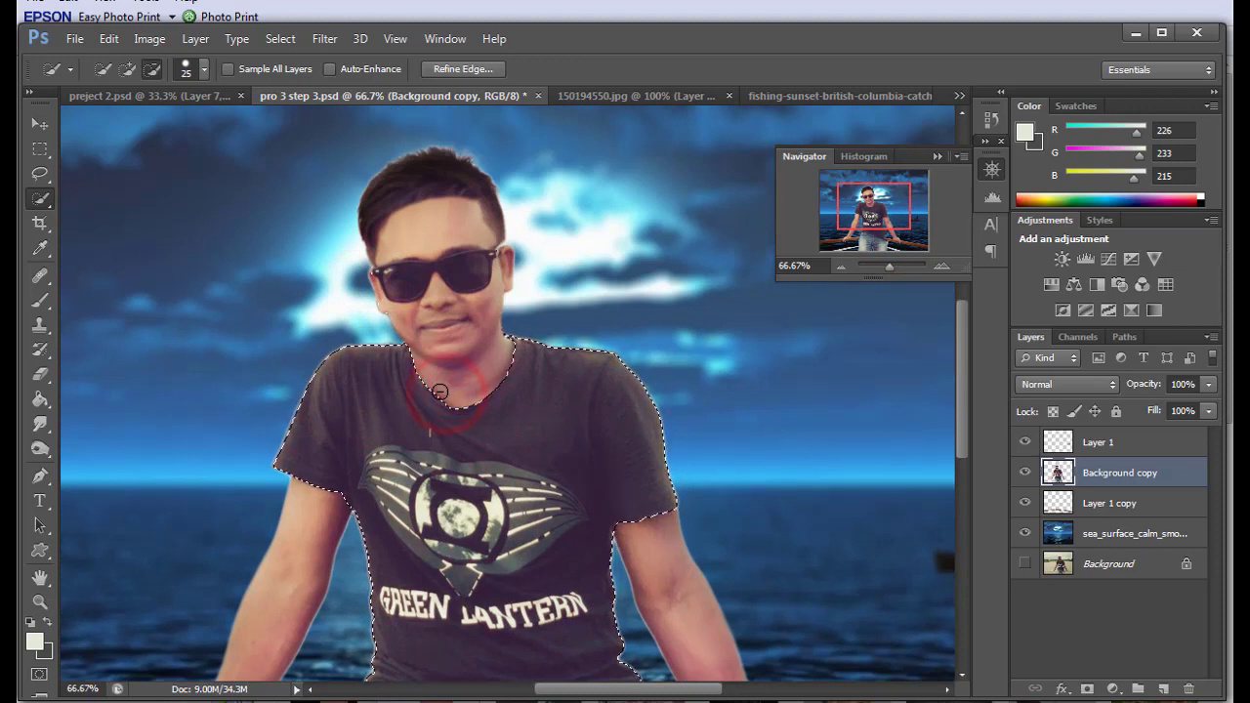
click(442, 390)
click(418, 406)
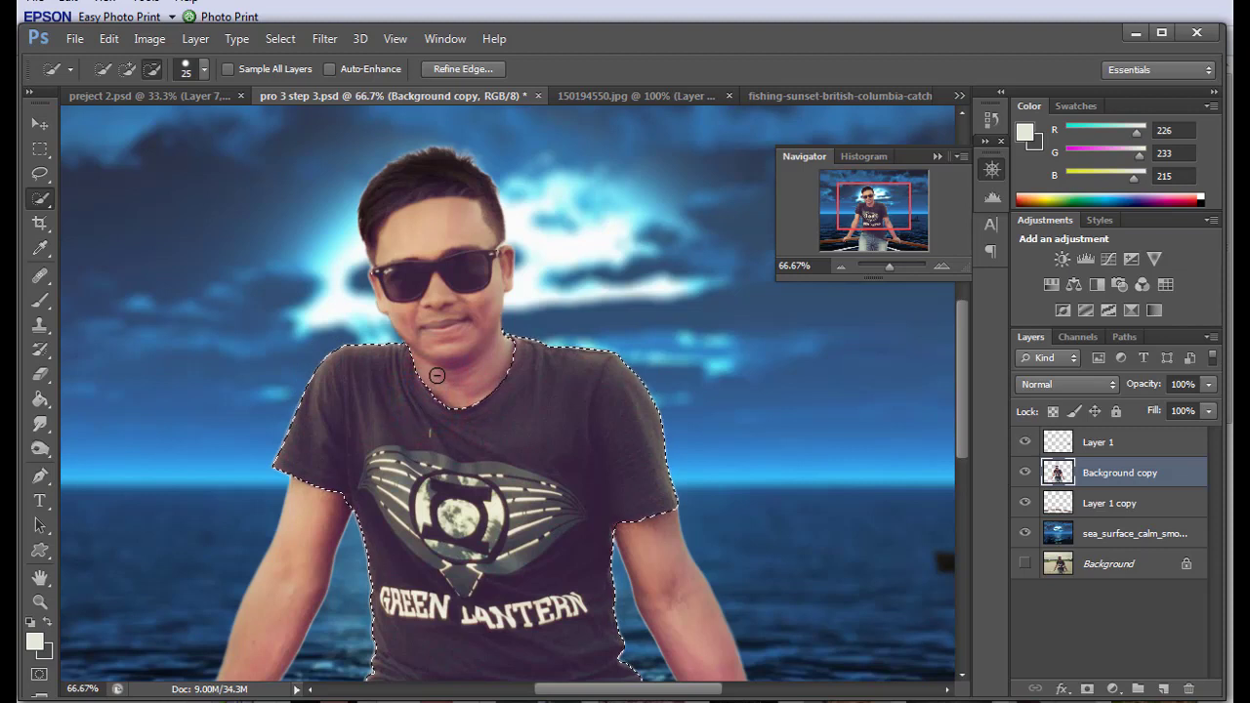
click(432, 381)
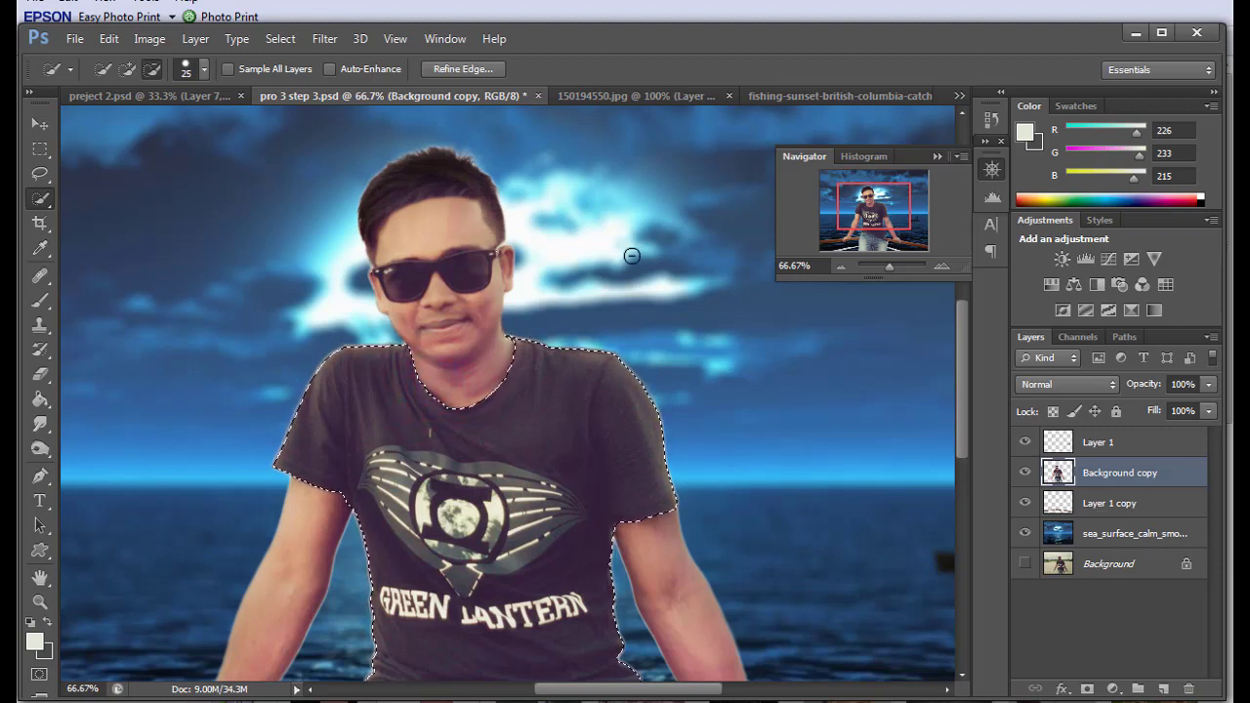
Copy the selected shirt onto Layer 2 and add an empty Layer 3 above it.
click(839, 263)
click(839, 263)
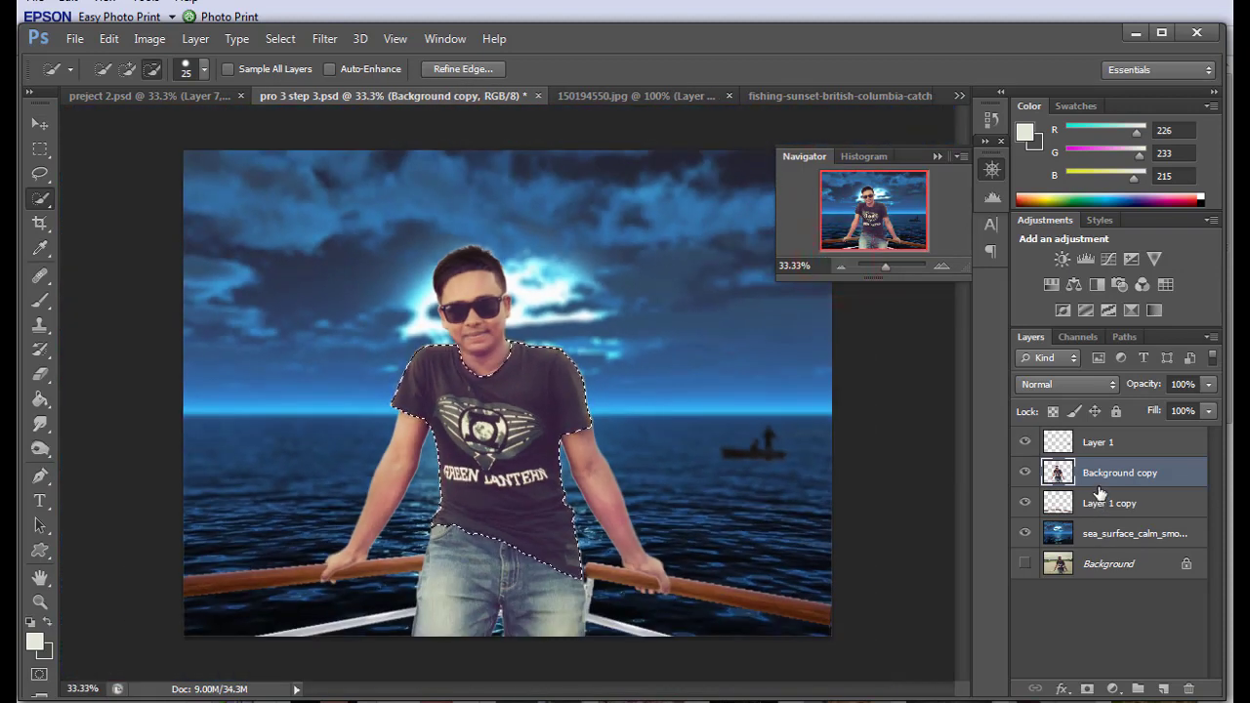
key(ctrl+j)
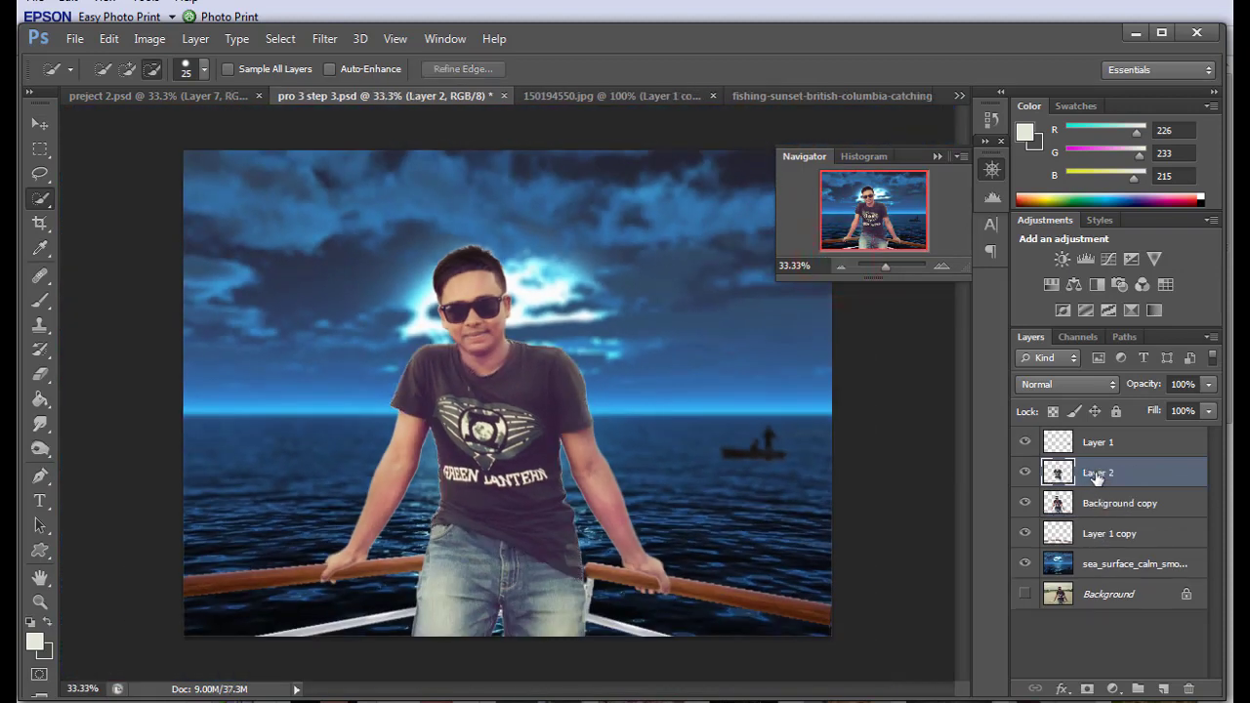
click(1163, 689)
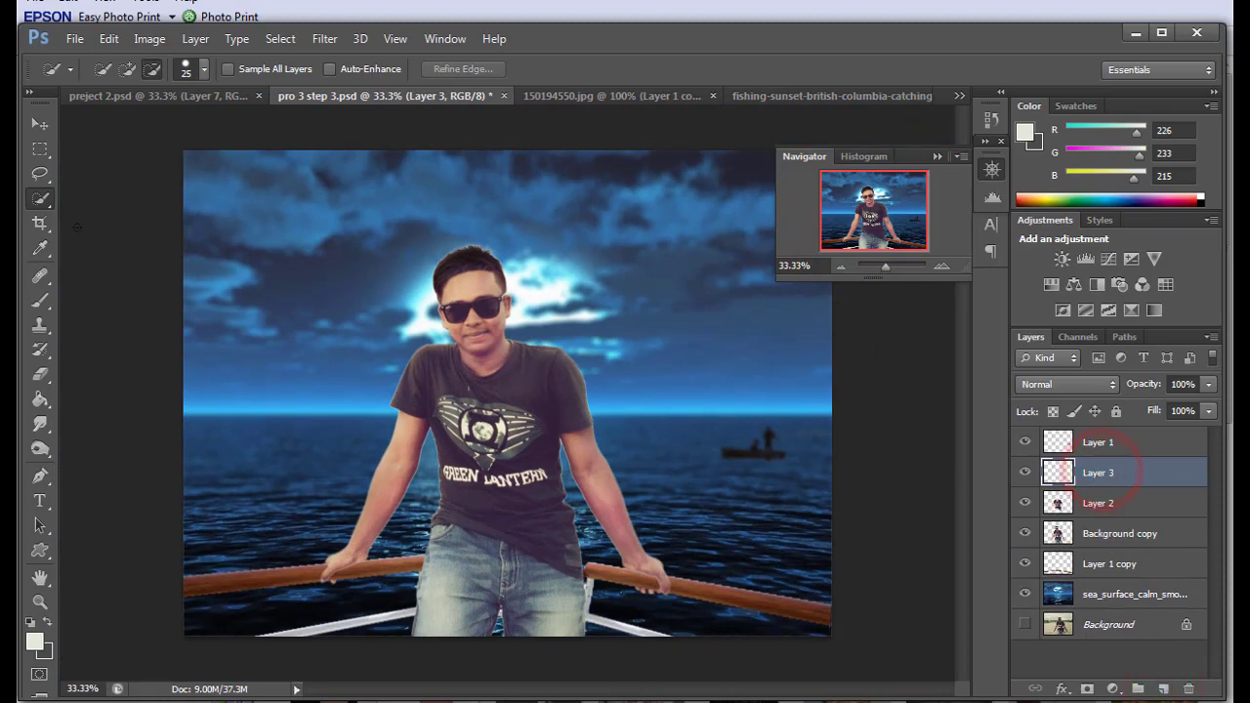
click(72, 39)
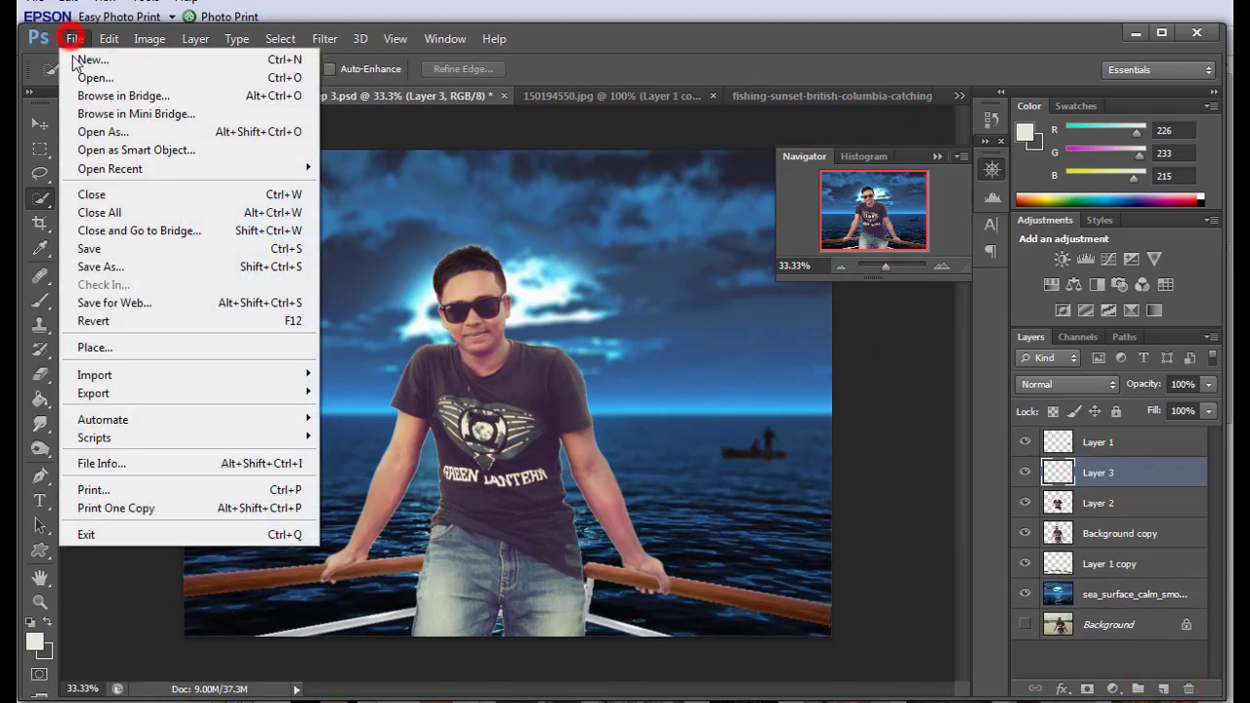
Place the digital_texture_artwork image and scale it to cover the shirt.
click(101, 346)
drag(891, 210, 842, 374)
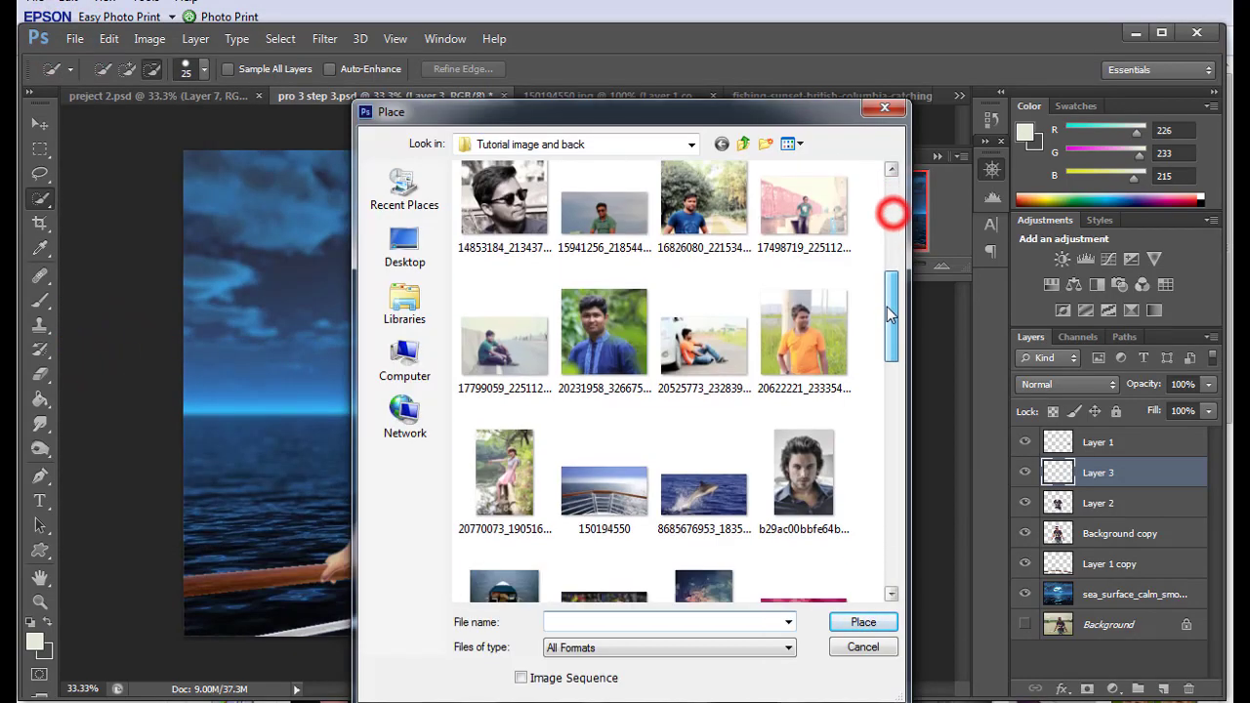
click(840, 376)
click(863, 622)
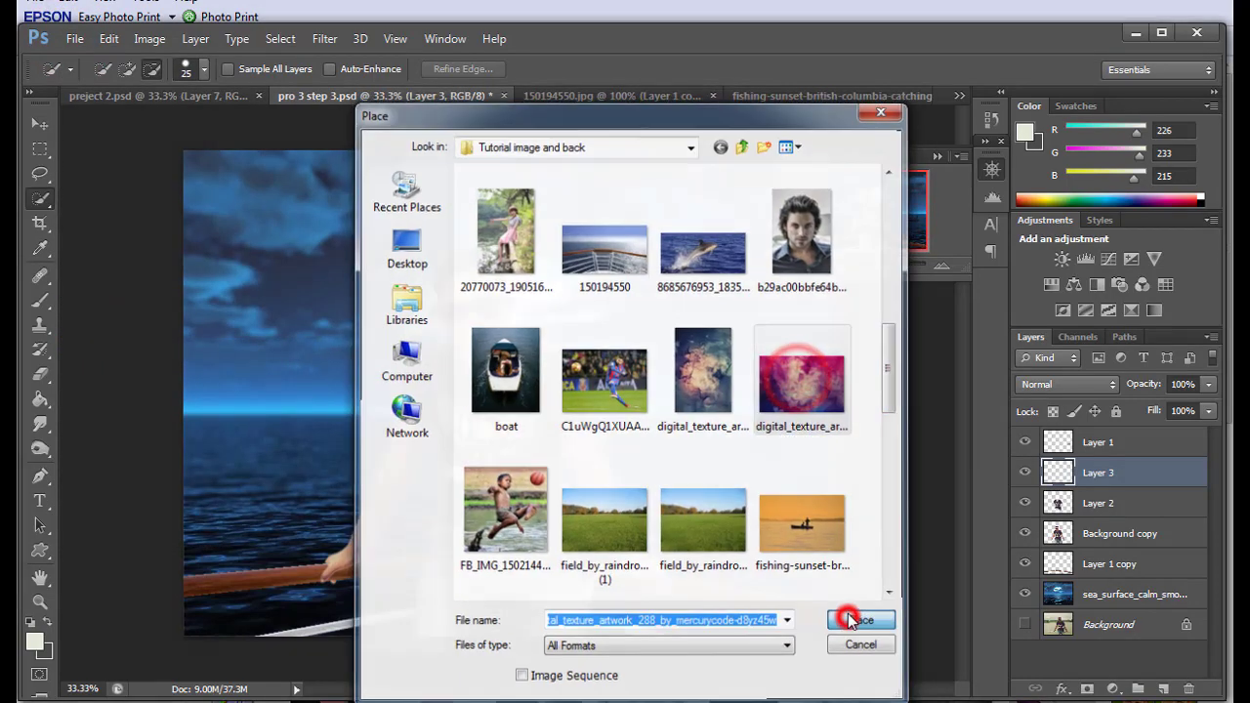
drag(669, 501, 694, 576)
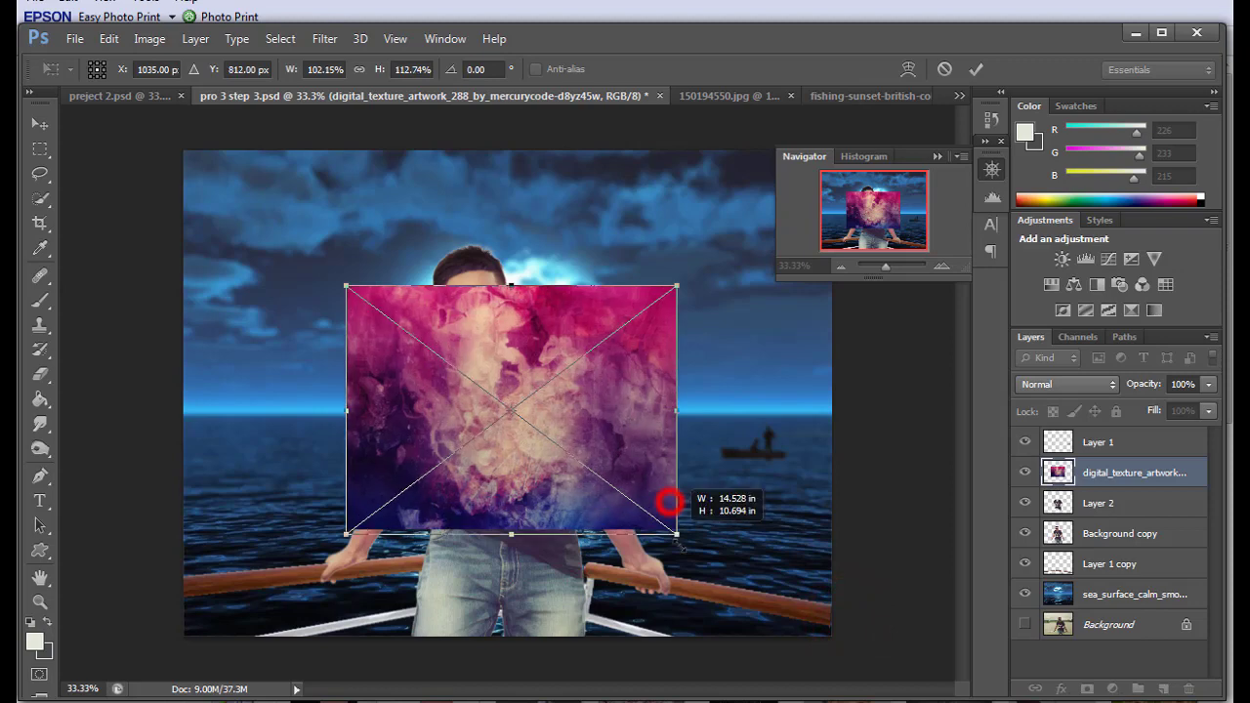
drag(347, 286, 338, 295)
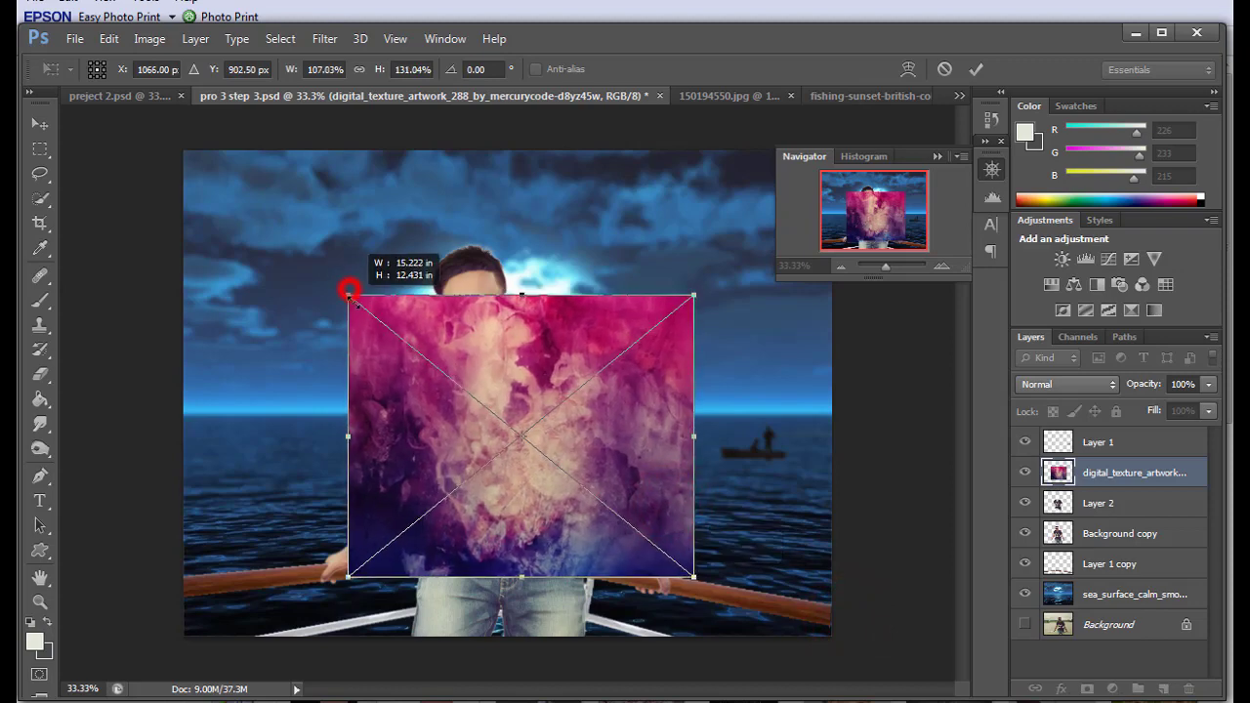
click(977, 70)
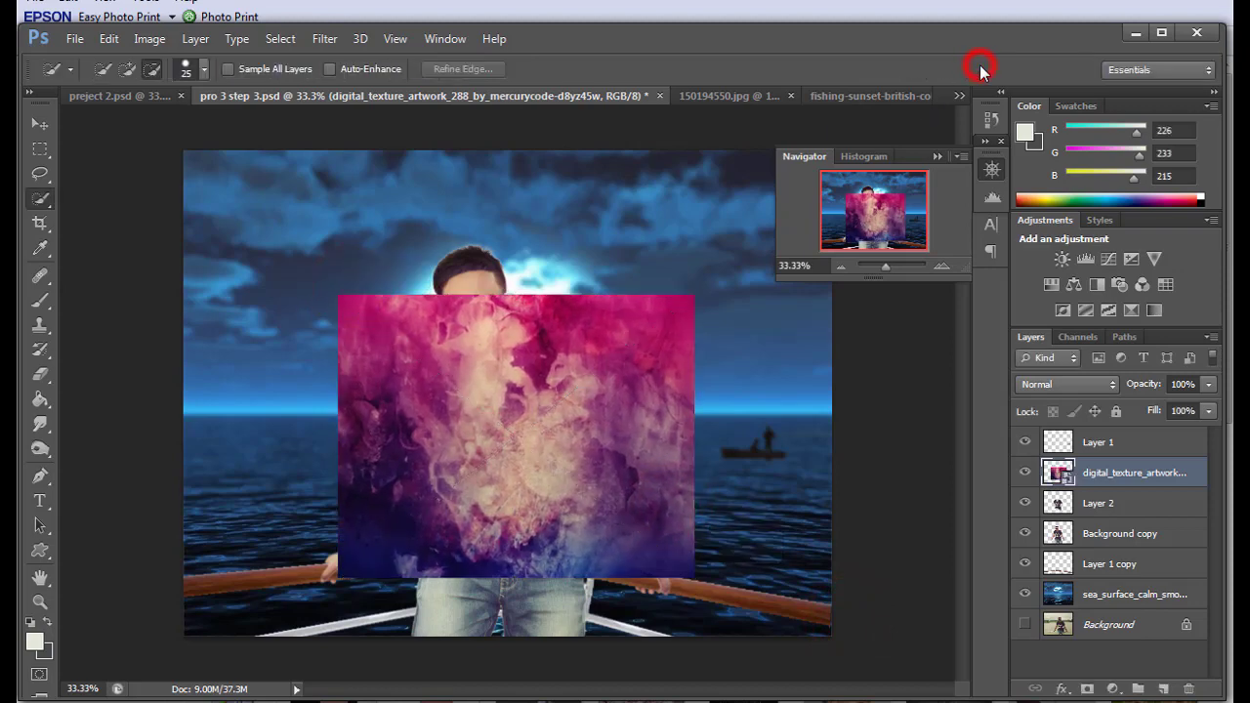
Clip the texture to the shirt layer and set its blend mode to Hard Light.
right_click(1108, 475)
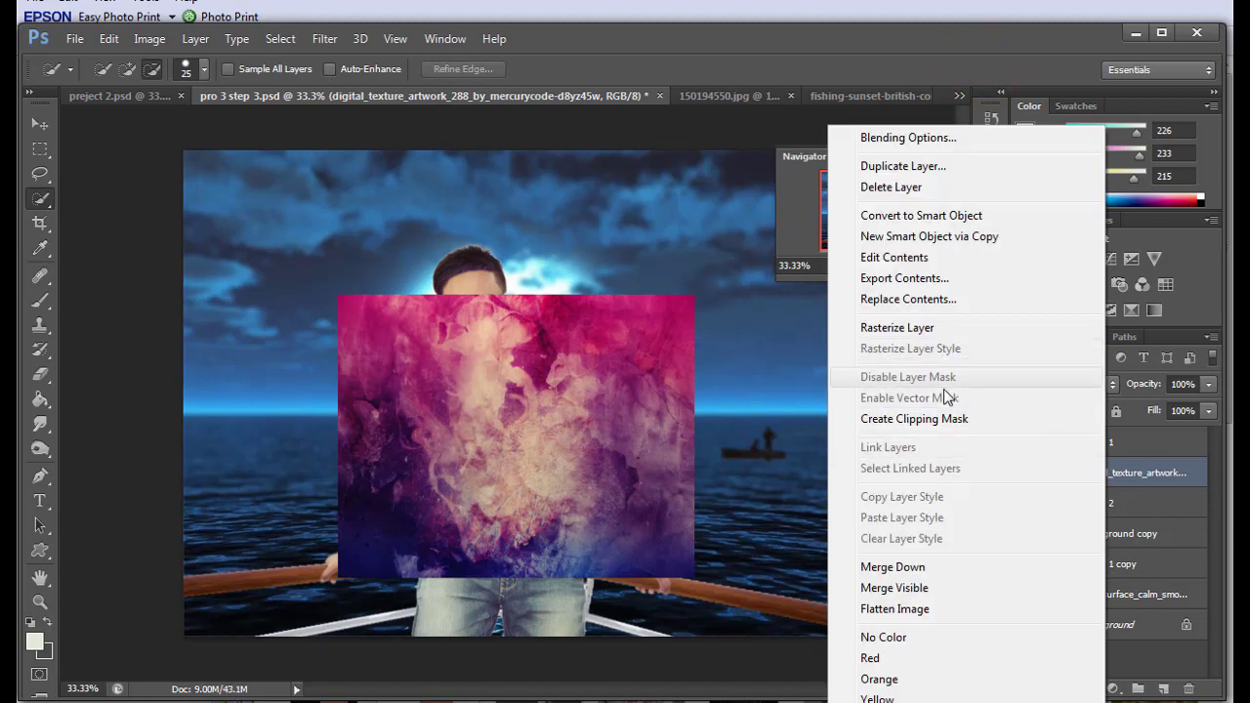
click(939, 421)
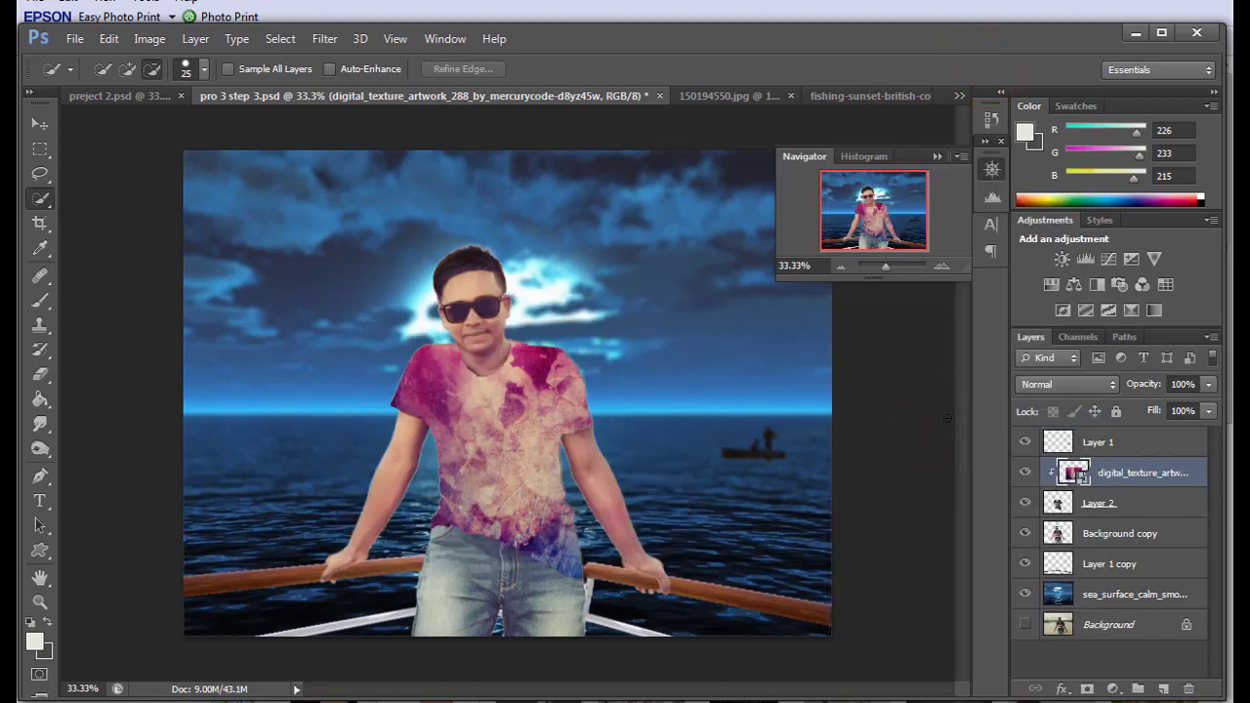
click(1083, 382)
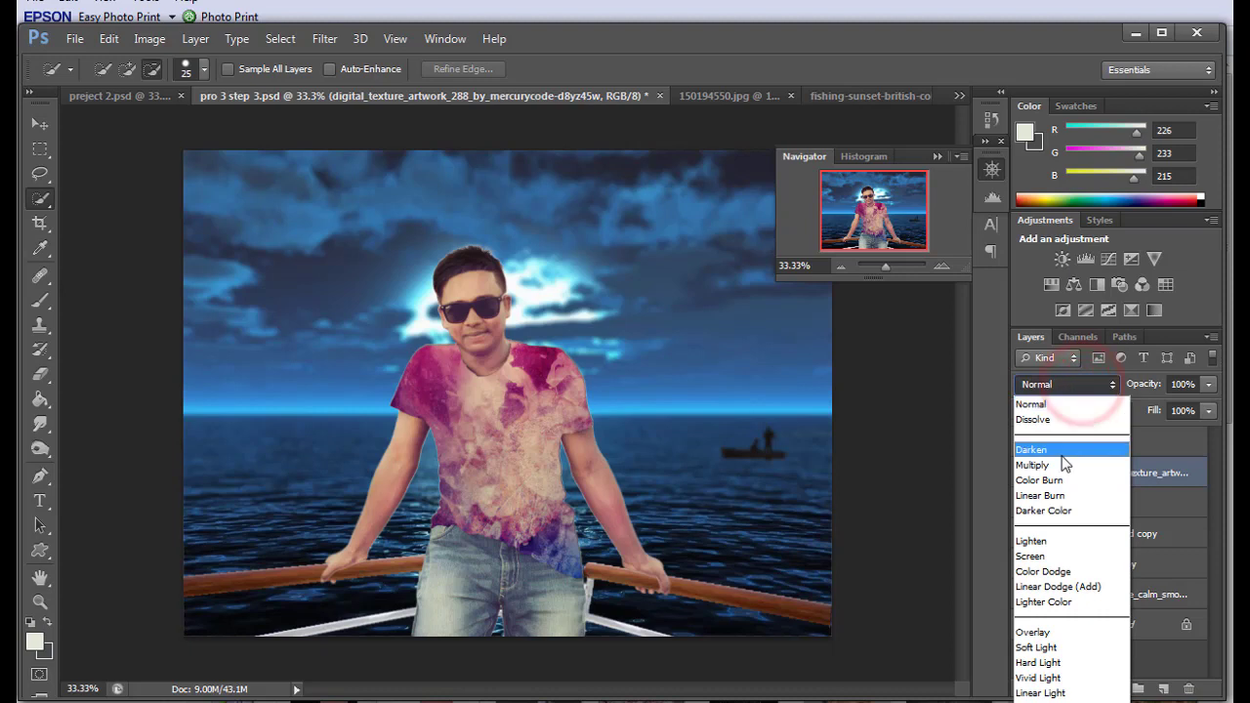
click(1062, 511)
click(1065, 384)
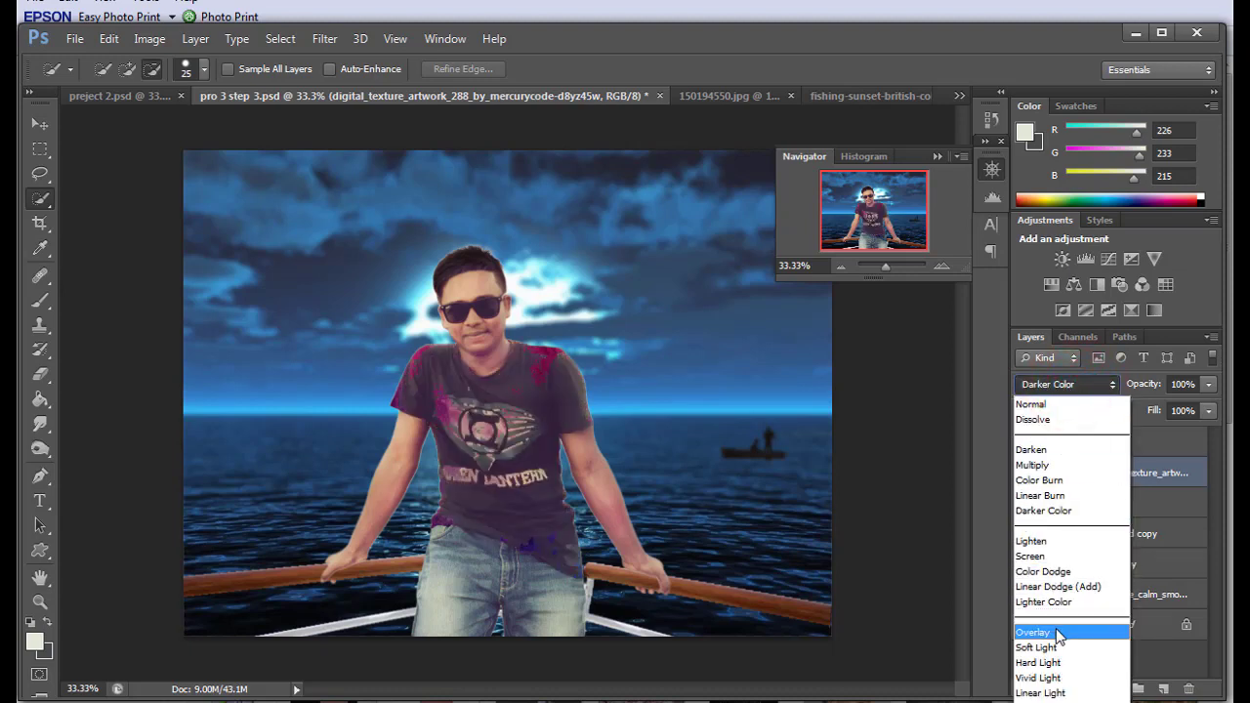
click(1050, 662)
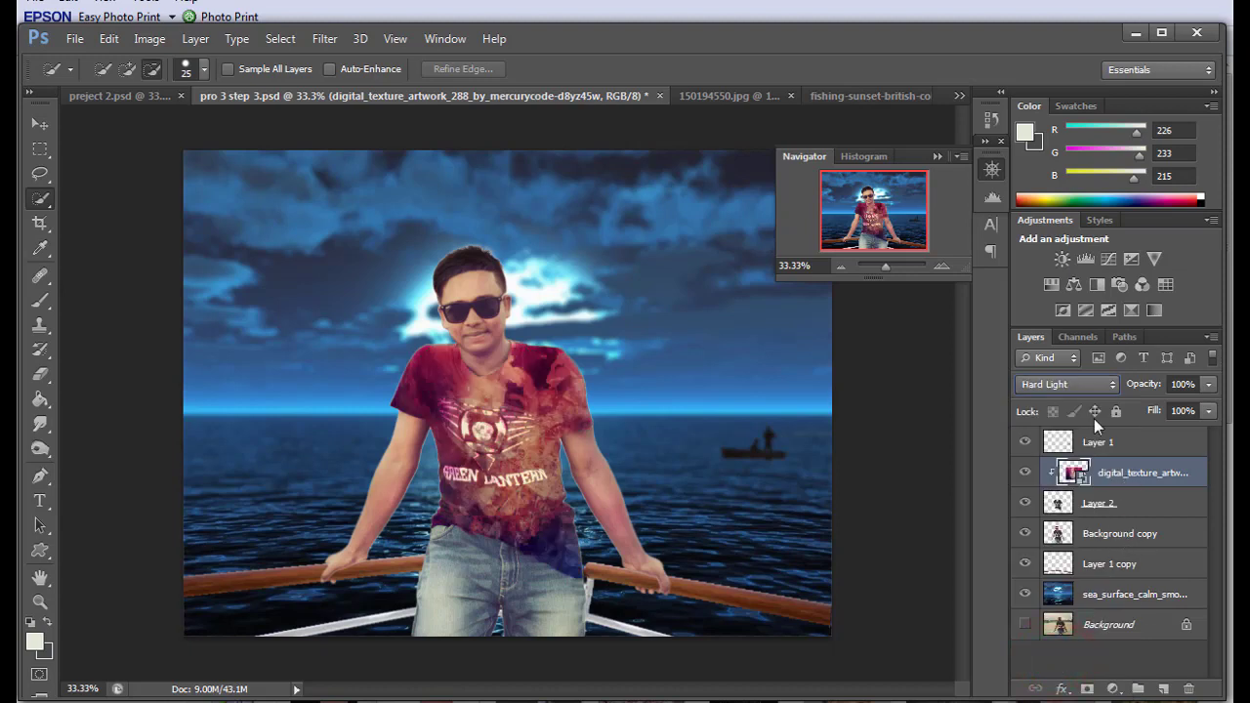
click(935, 157)
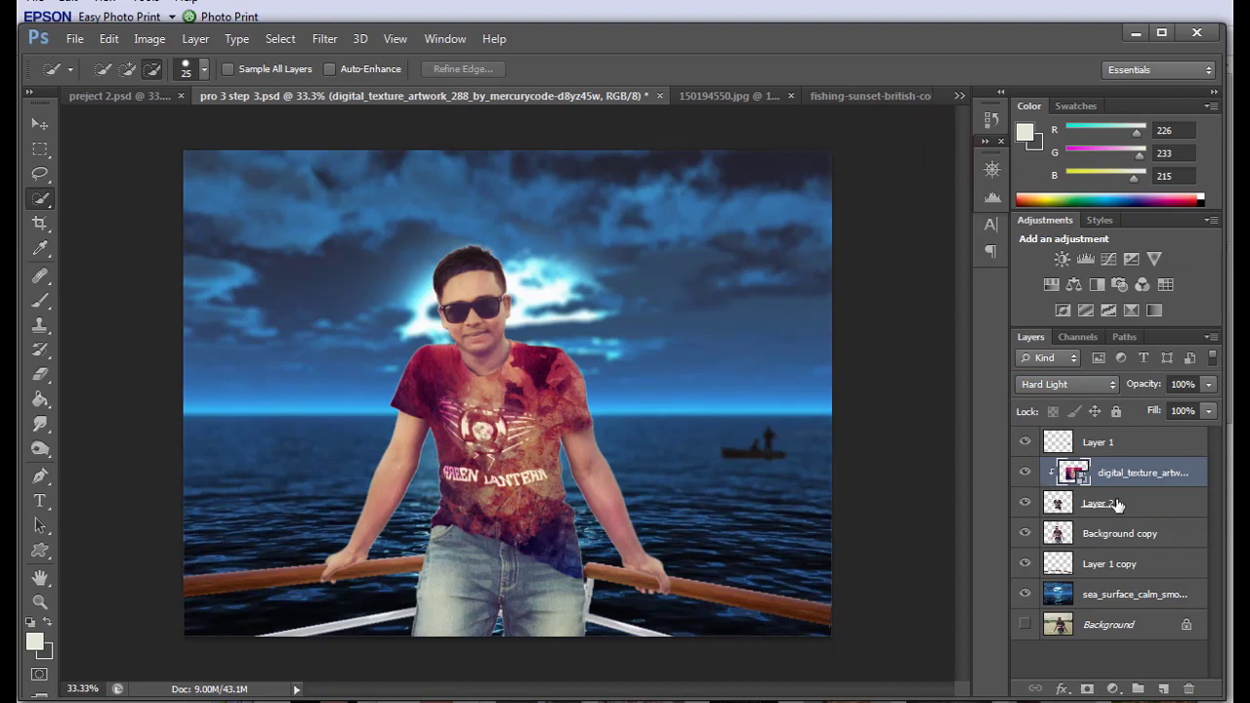
click(1118, 537)
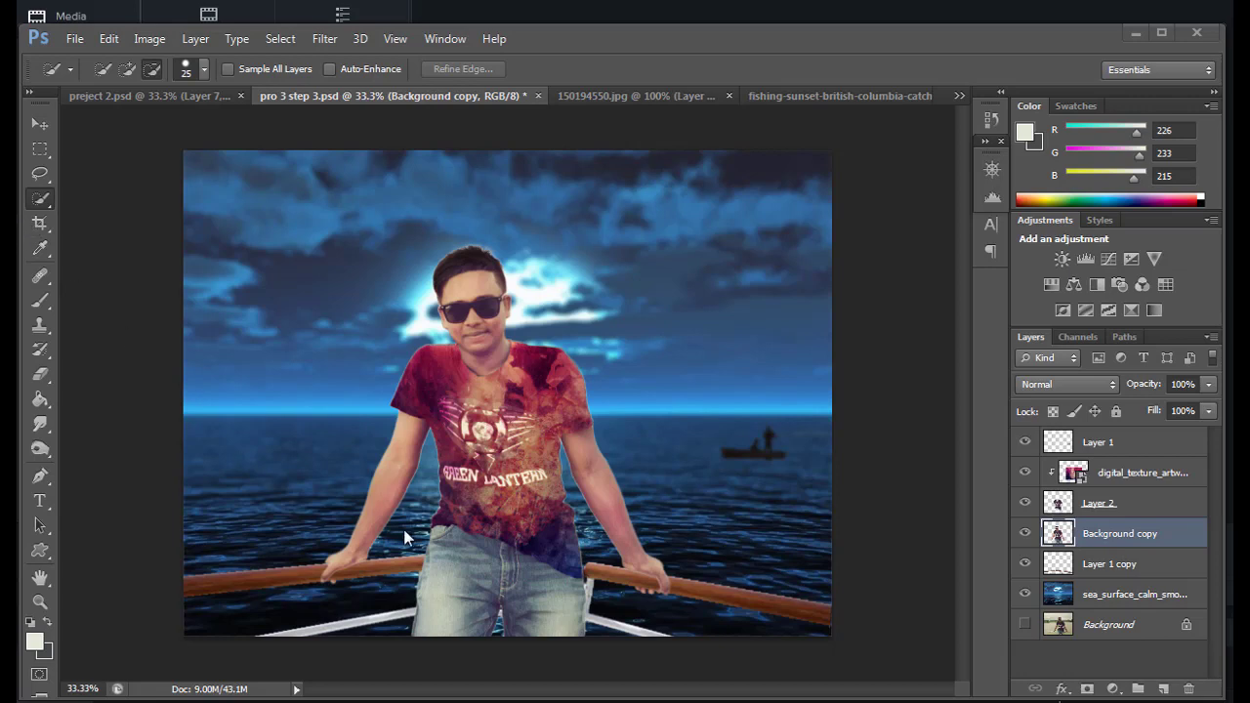
Quick-select both jeans legs, subtract the shirt, and copy the jeans onto Layer 3.
drag(433, 572, 445, 549)
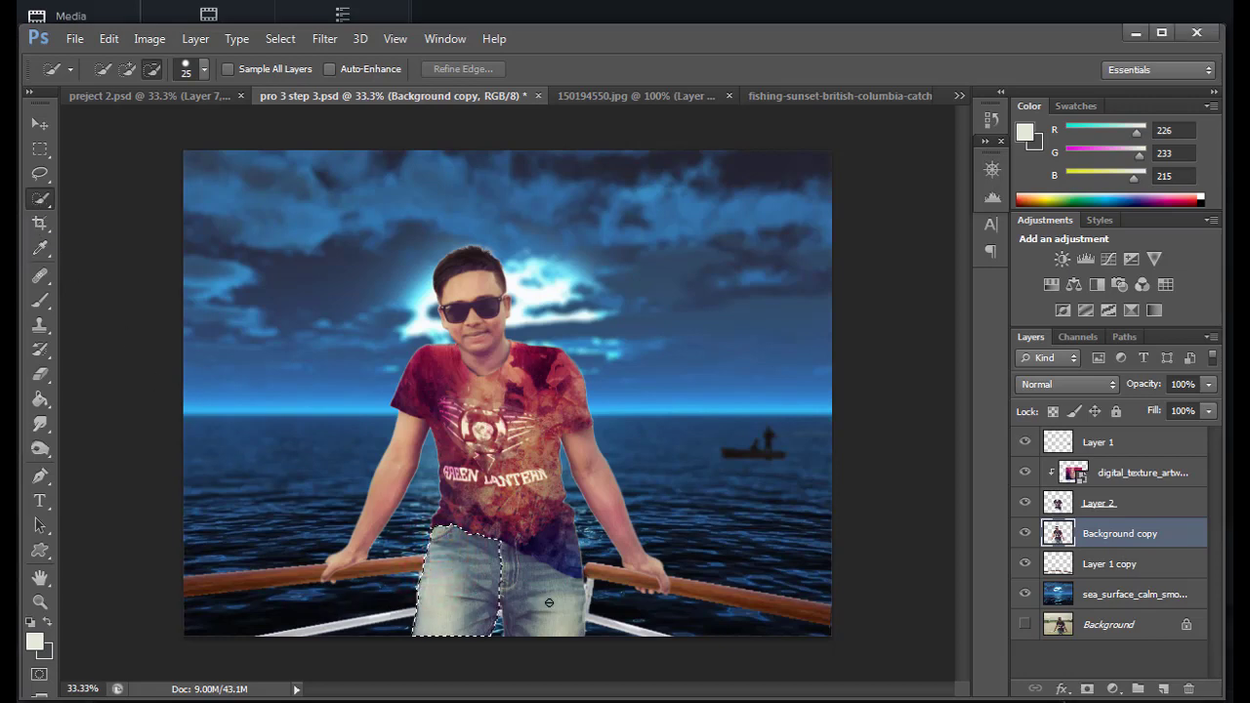
mouse_move(531, 600)
mouse_down()
mouse_move(497, 504)
mouse_move(547, 485)
mouse_up()
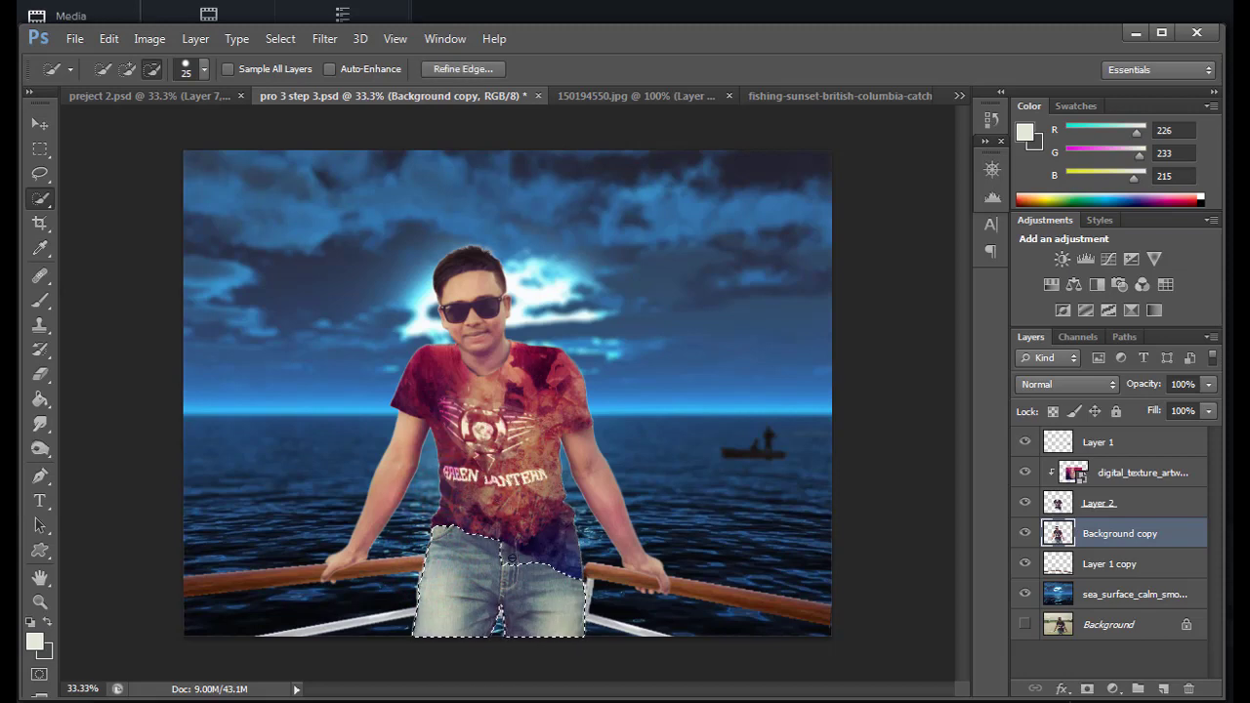
key(shift)
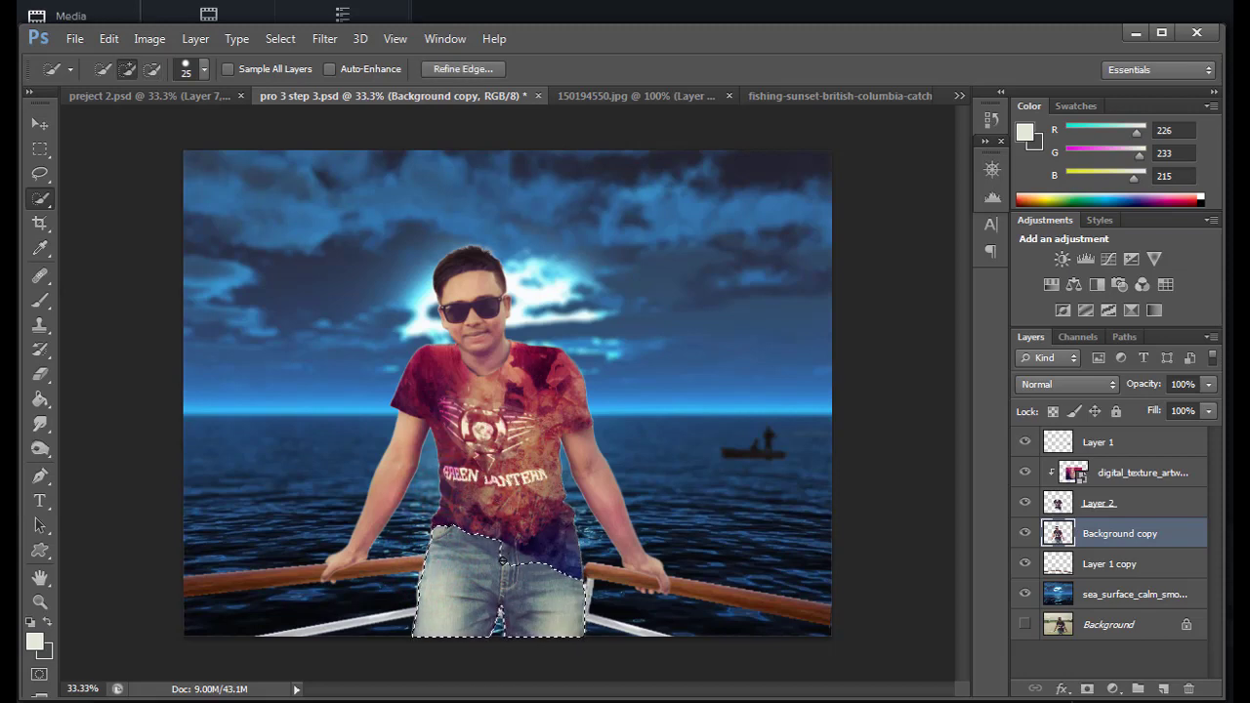
drag(500, 556, 491, 565)
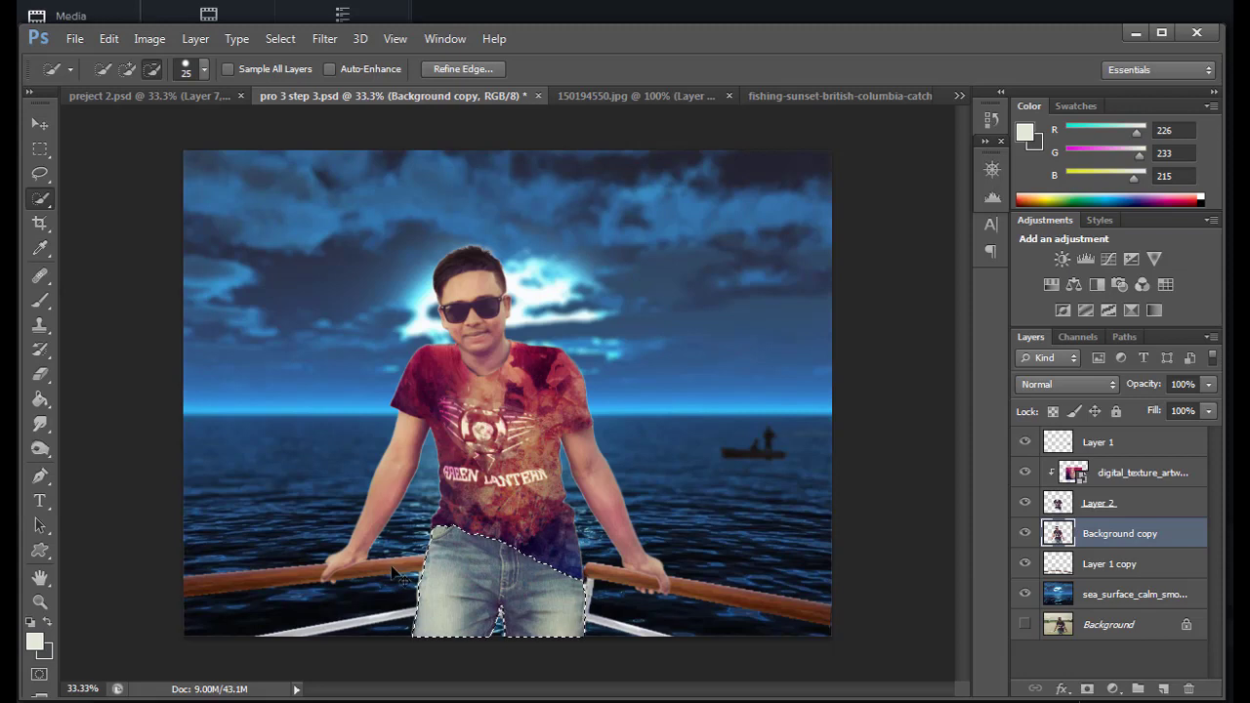
key(ctrl+j)
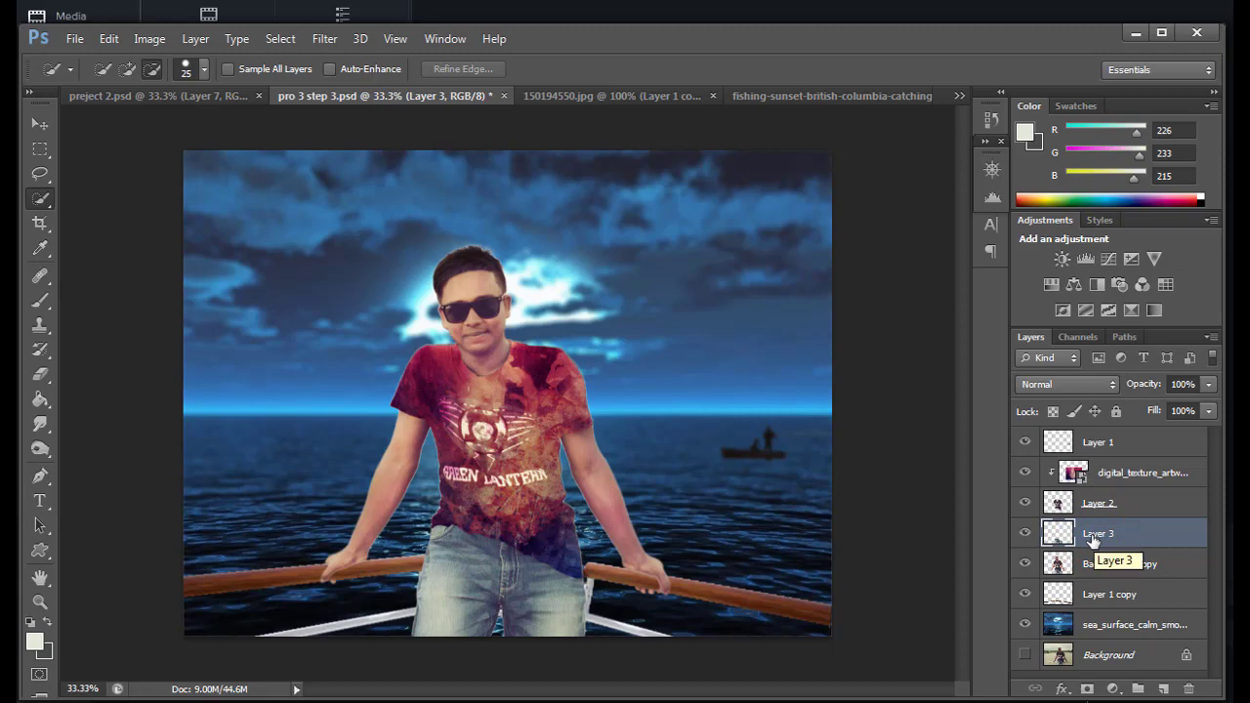
click(149, 40)
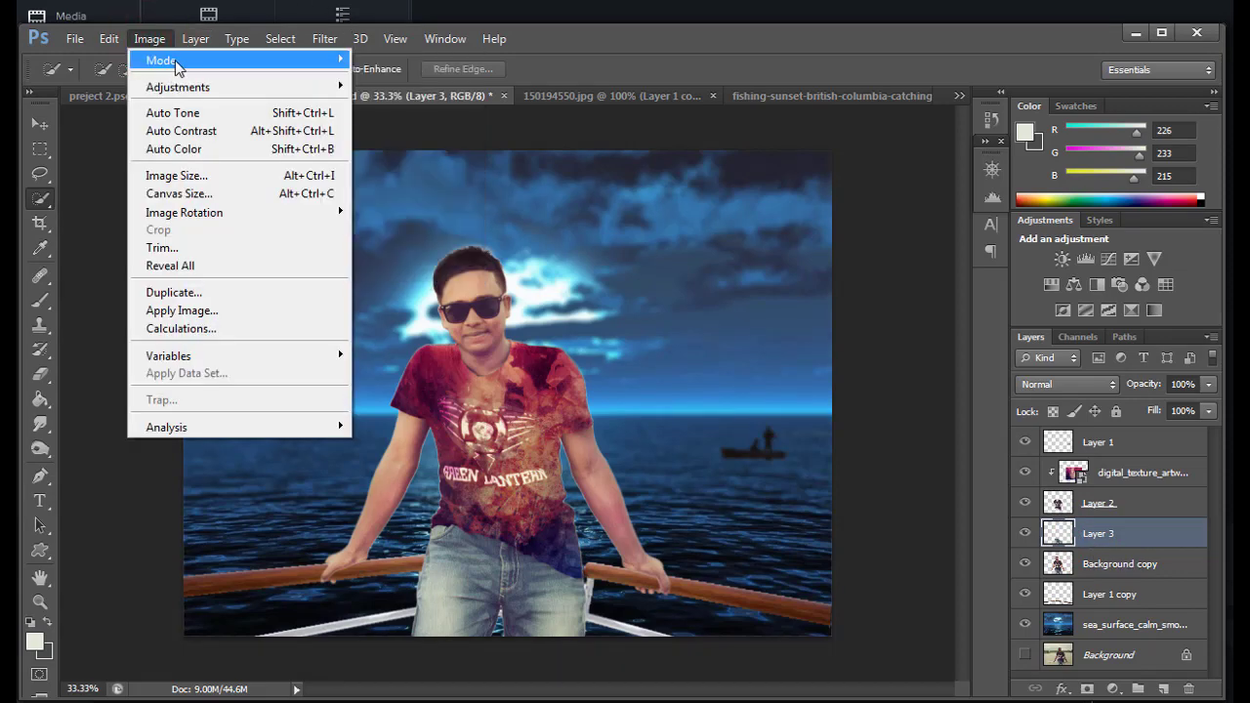
mouse_move(178, 87)
click(392, 106)
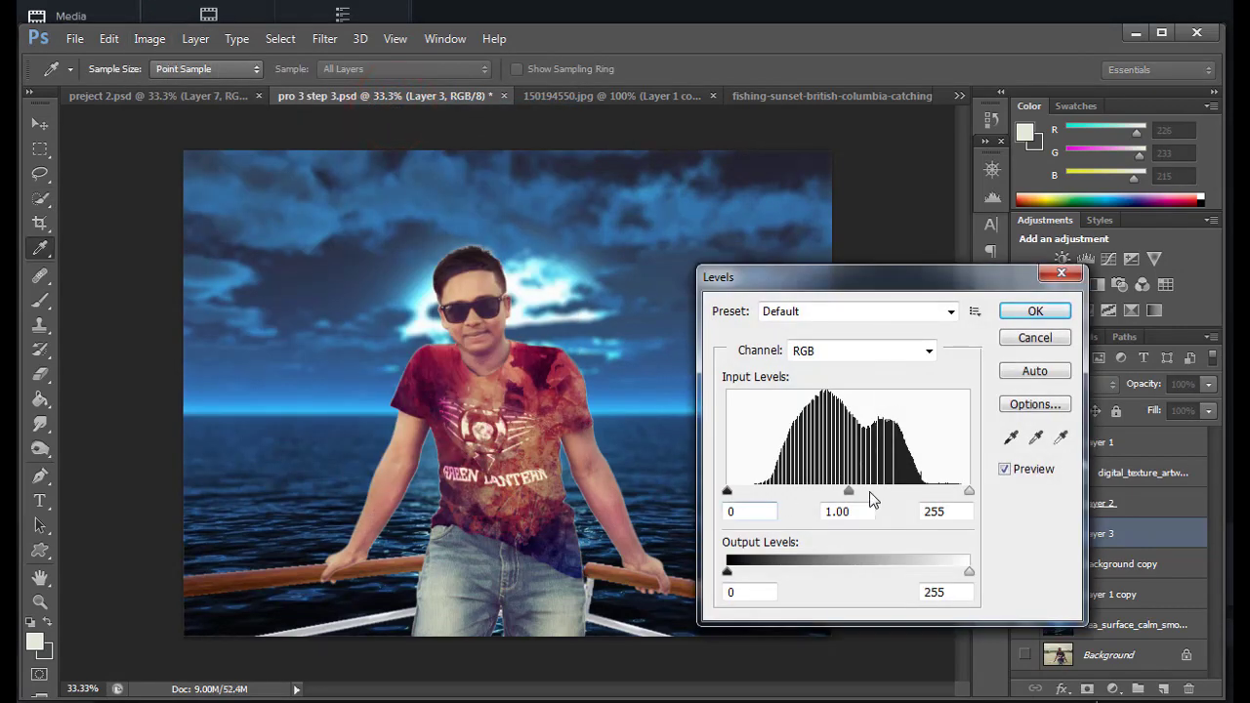
mouse_move(968, 492)
mouse_down()
mouse_move(907, 491)
mouse_move(955, 498)
mouse_up()
drag(728, 490, 790, 493)
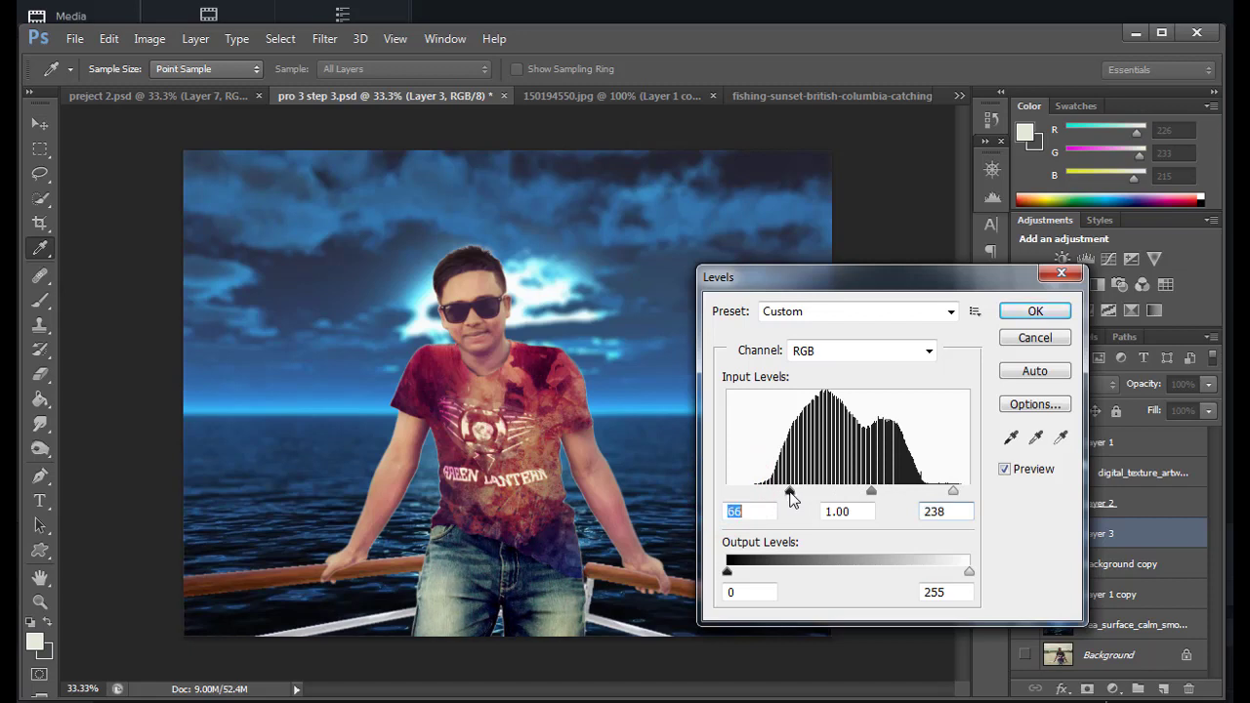
mouse_move(872, 491)
mouse_down()
mouse_move(893, 491)
mouse_move(887, 503)
mouse_up()
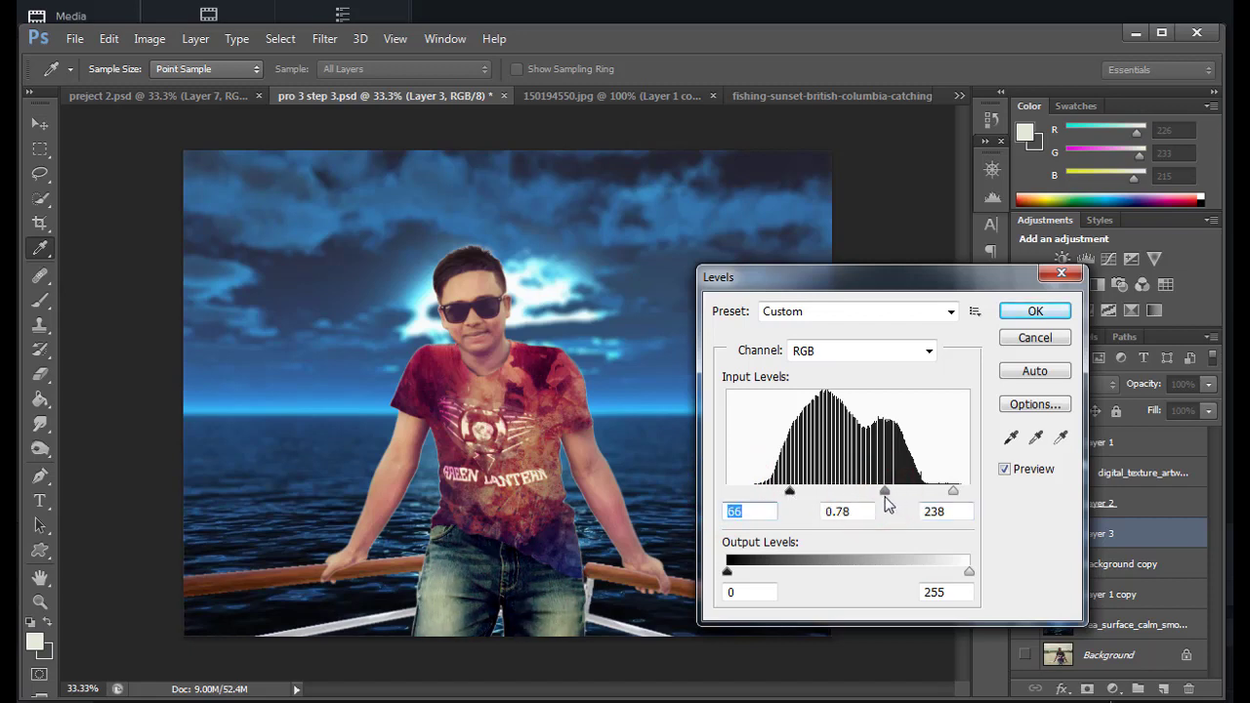
drag(887, 502, 892, 503)
key(Tab)
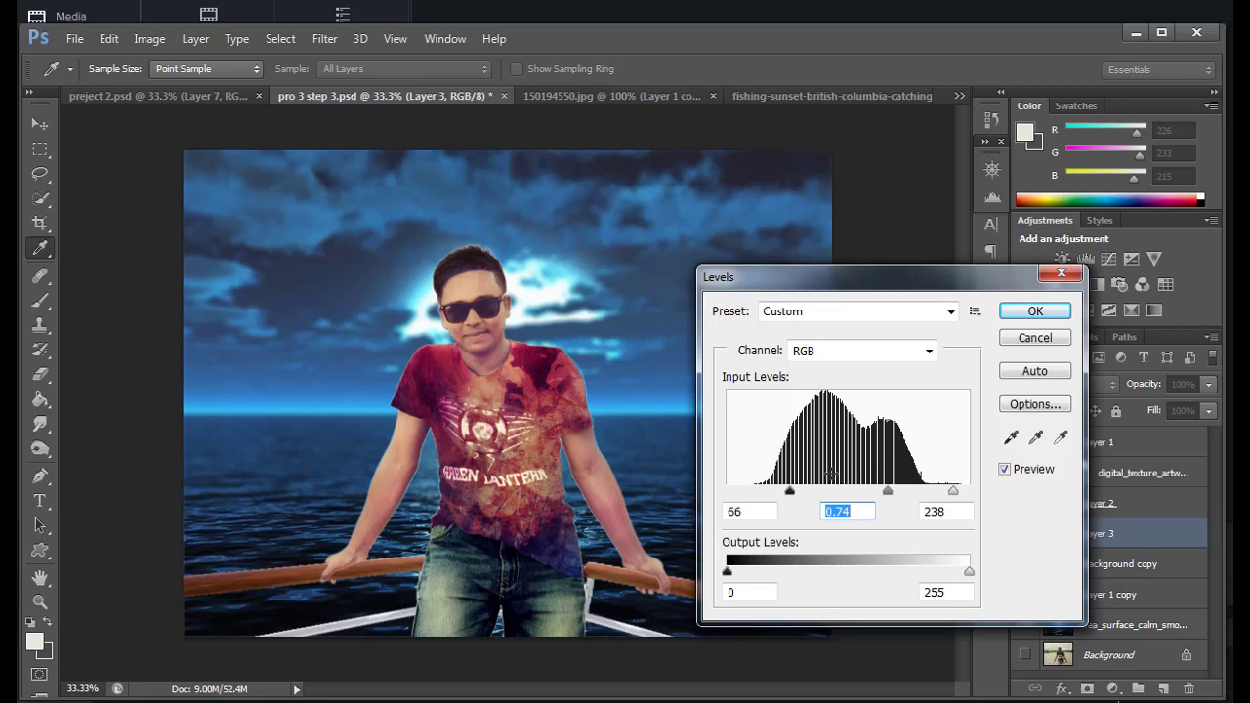
click(1049, 344)
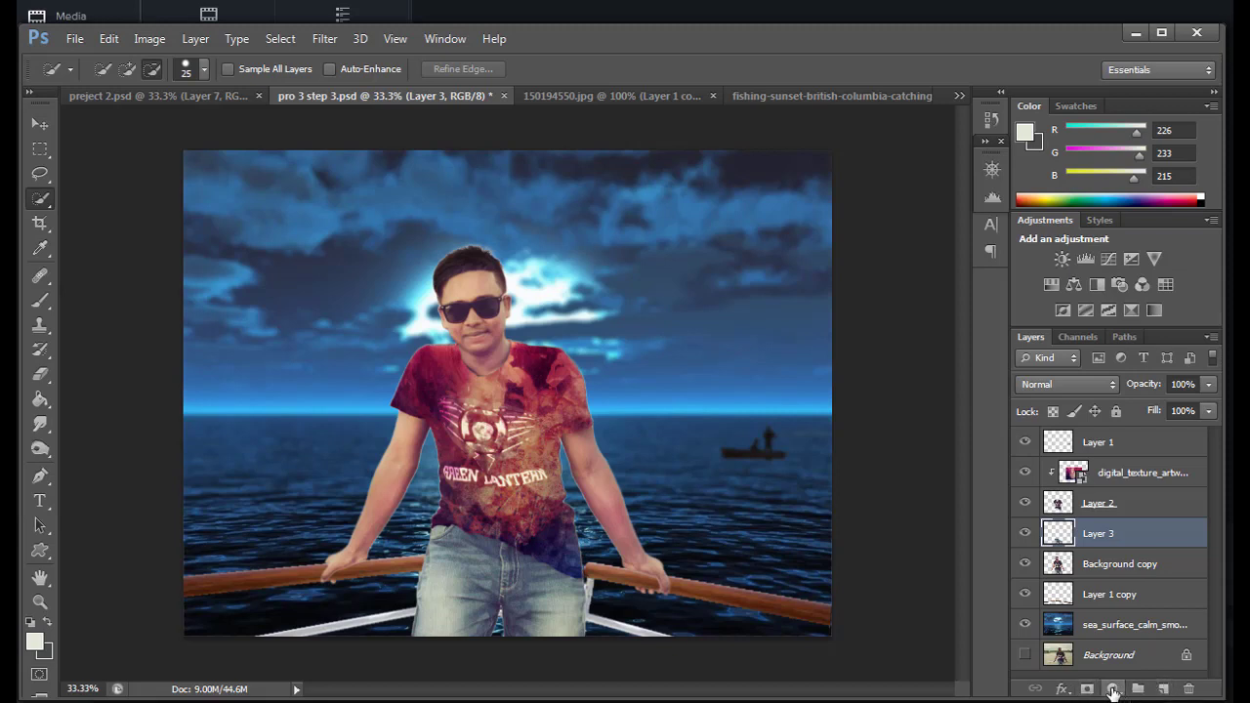
Add a clipped Levels layer to the man, with input 71/0.79 and output 0–176.
click(1113, 690)
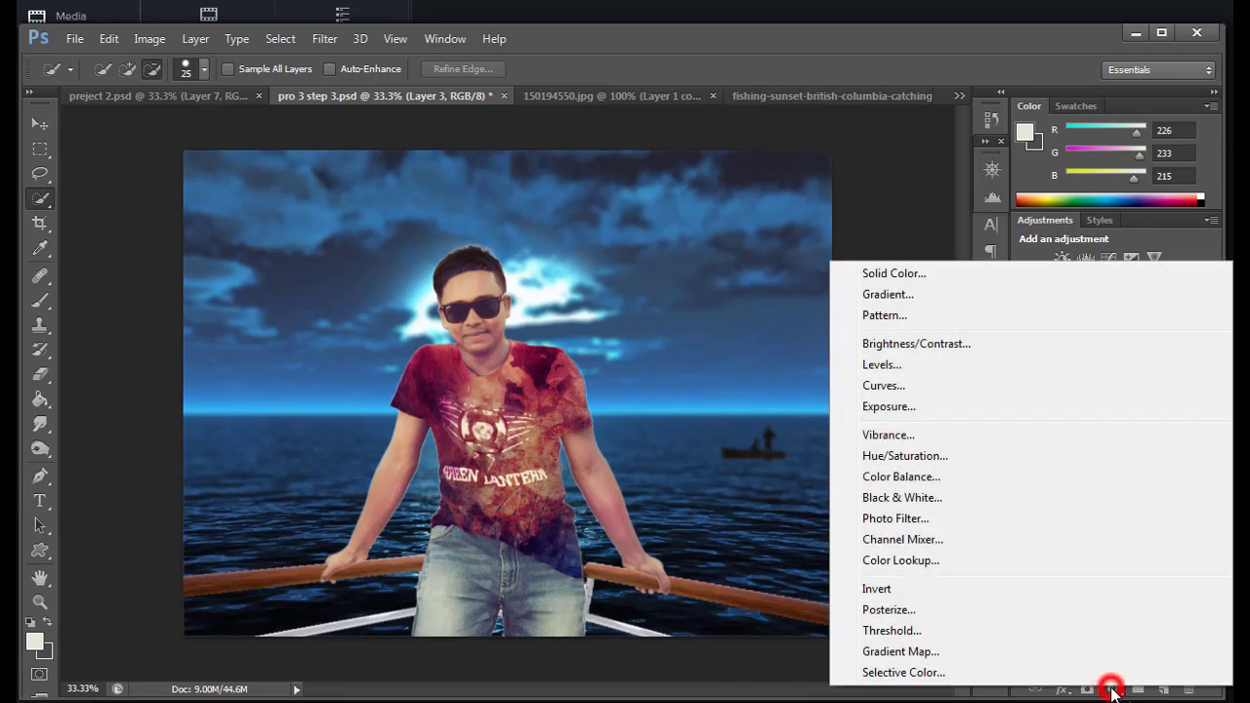
click(983, 370)
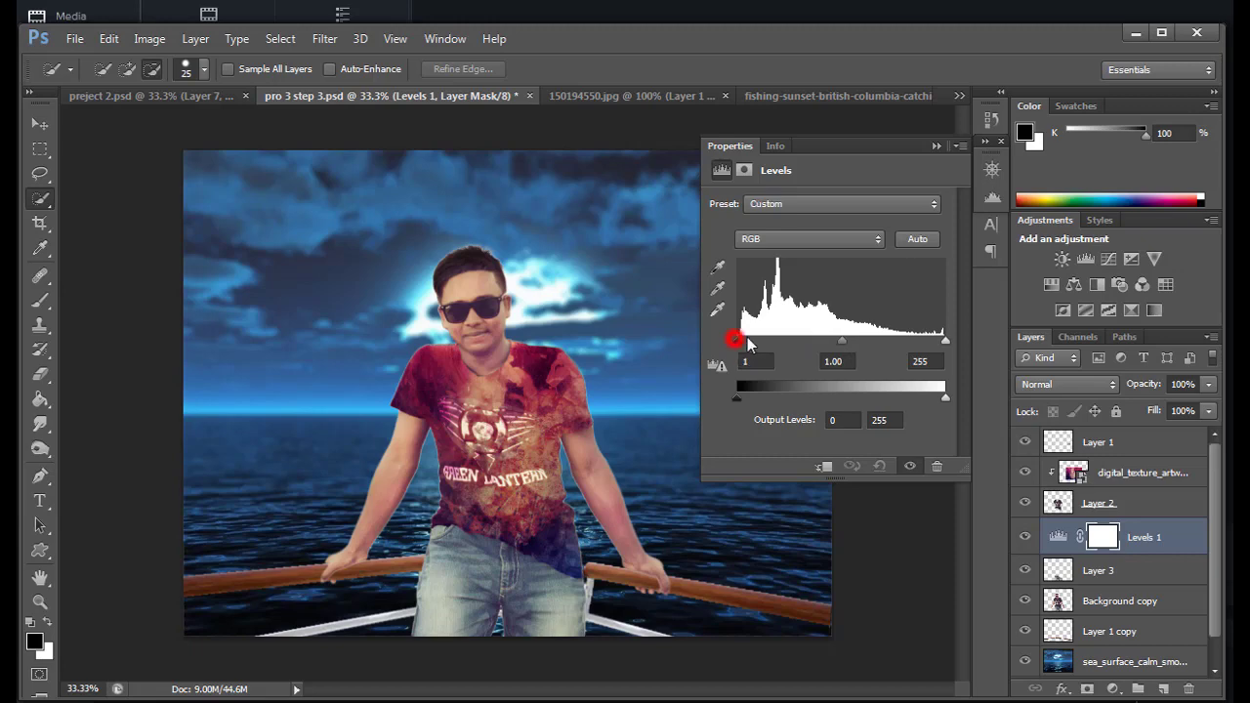
drag(737, 342, 764, 342)
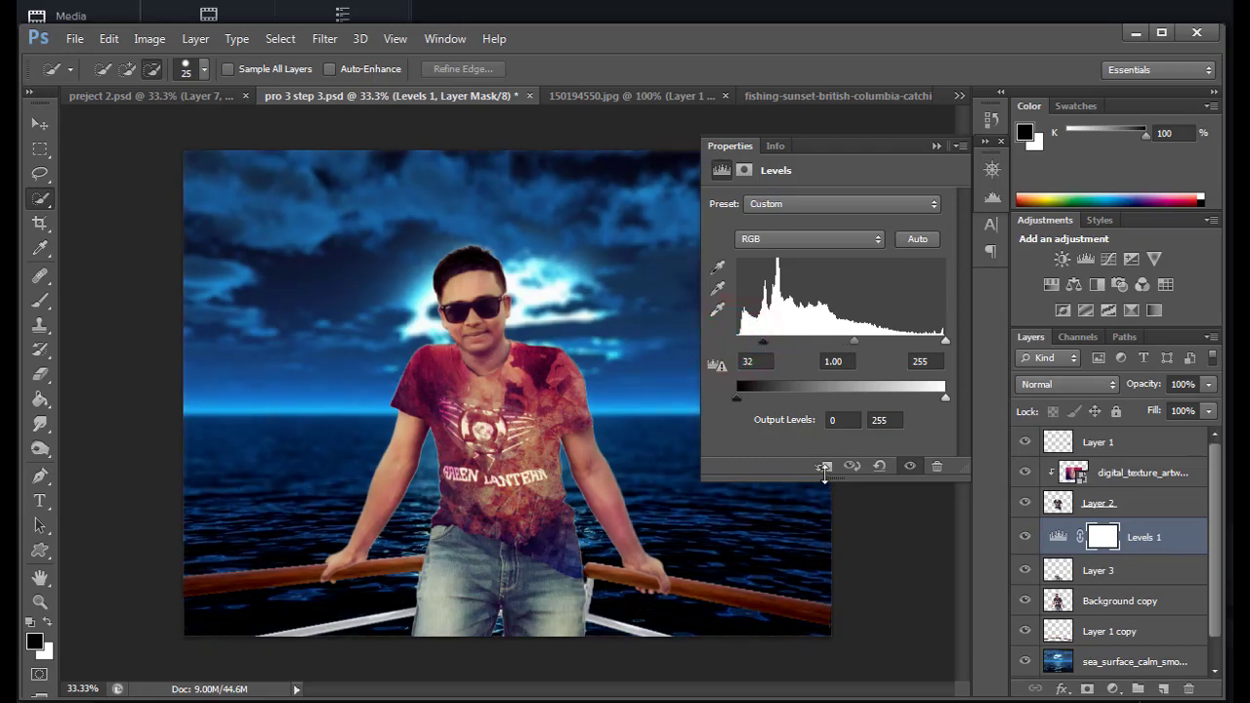
click(824, 468)
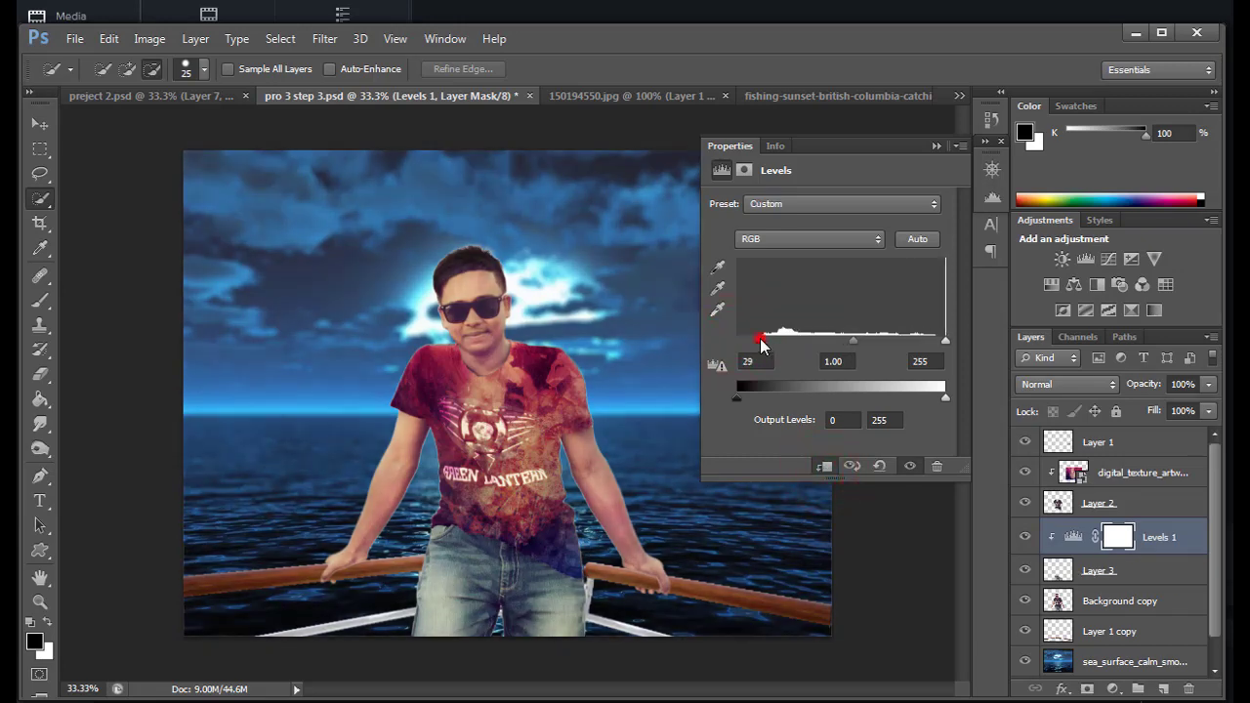
drag(761, 342, 793, 342)
mouse_move(871, 341)
mouse_down()
mouse_move(859, 341)
mouse_move(882, 342)
mouse_up()
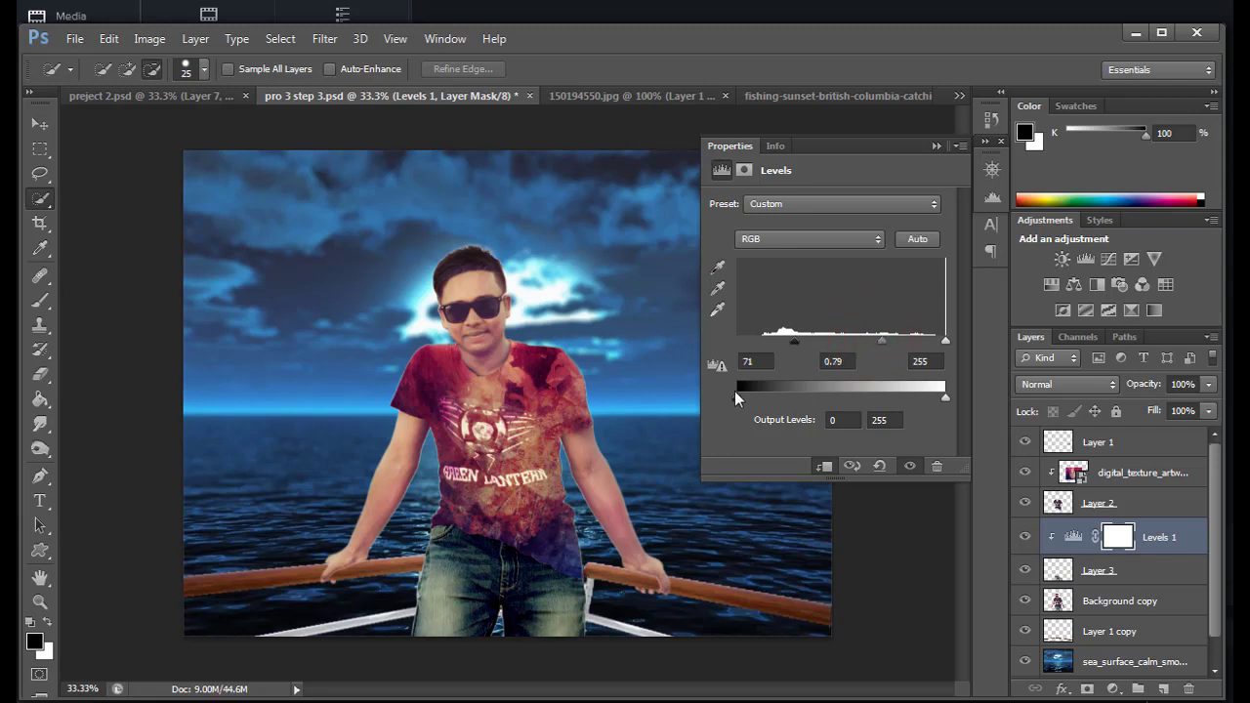
drag(738, 397, 742, 400)
drag(945, 399, 849, 403)
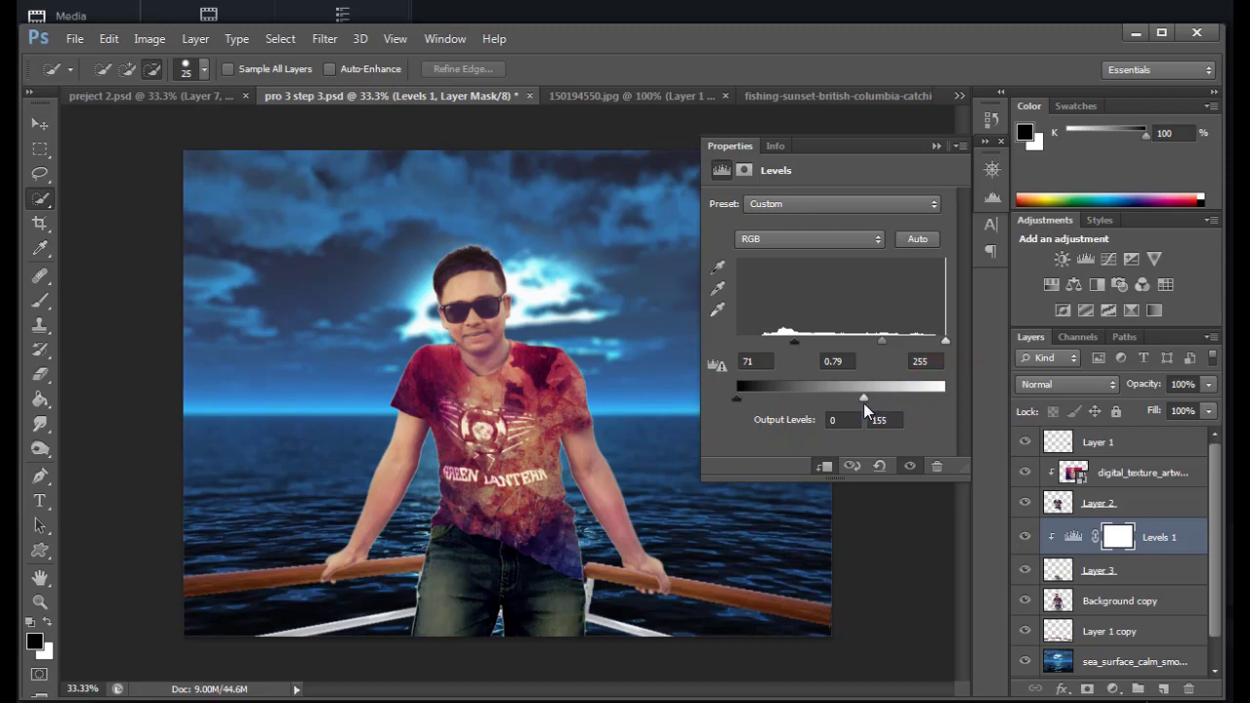
mouse_move(875, 403)
mouse_down()
mouse_move(853, 402)
mouse_move(870, 403)
mouse_up()
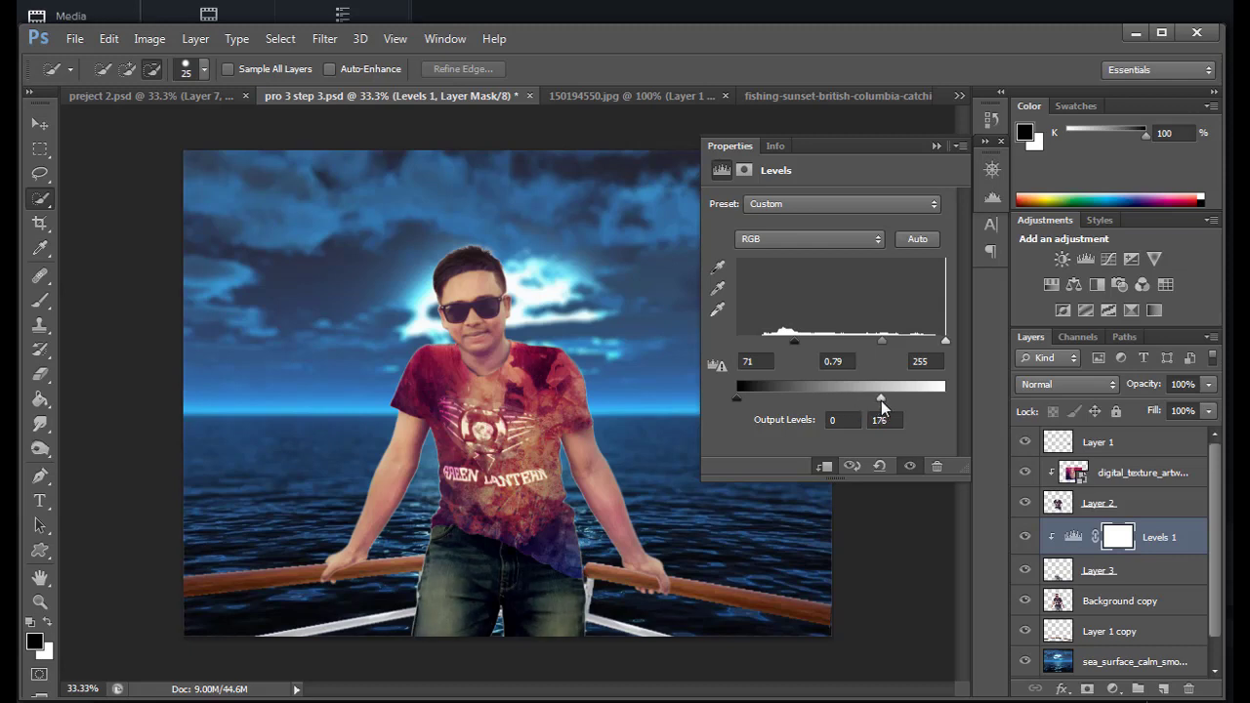
click(936, 146)
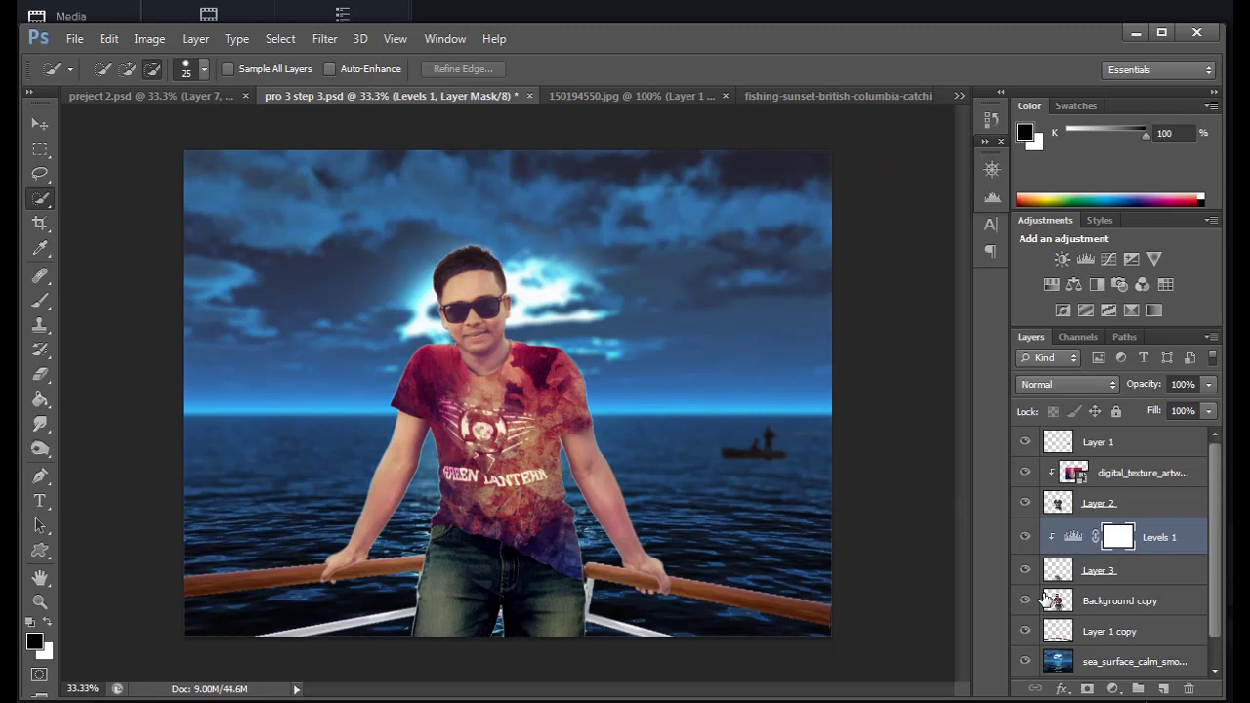
Group Layer 1 through sea_surface into Group 1 and add an empty layer above it.
click(1095, 441)
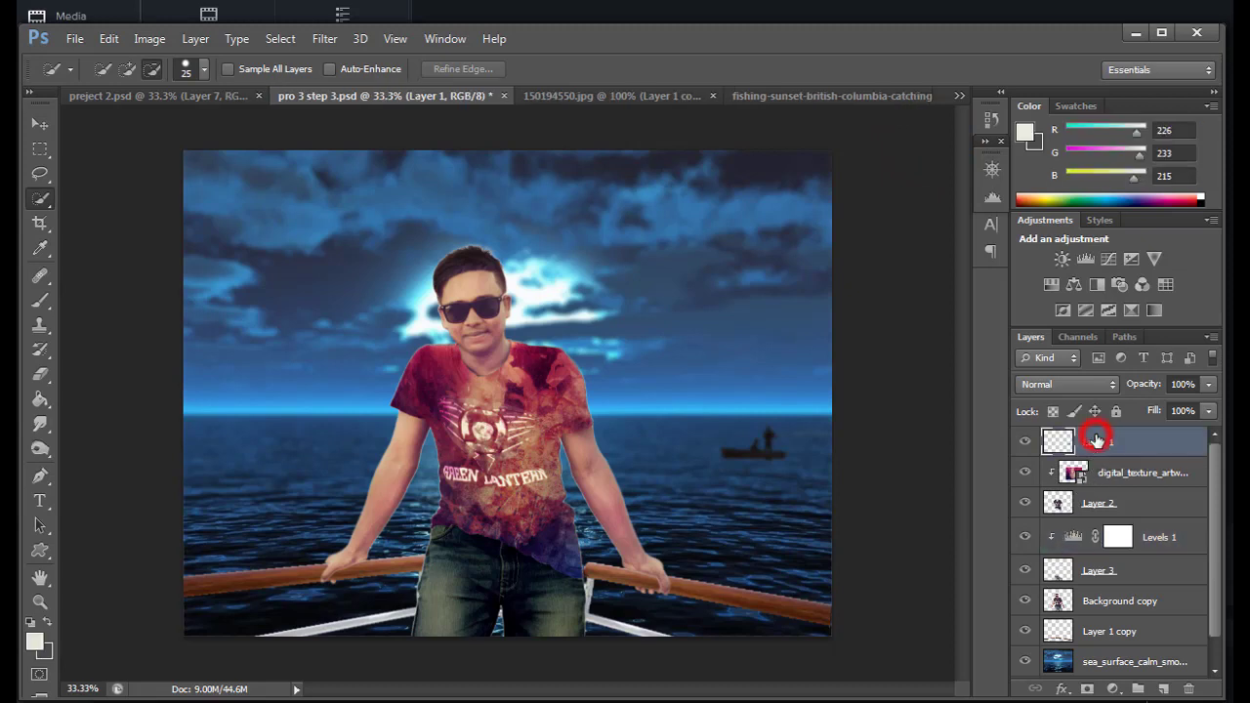
shift+click(1116, 662)
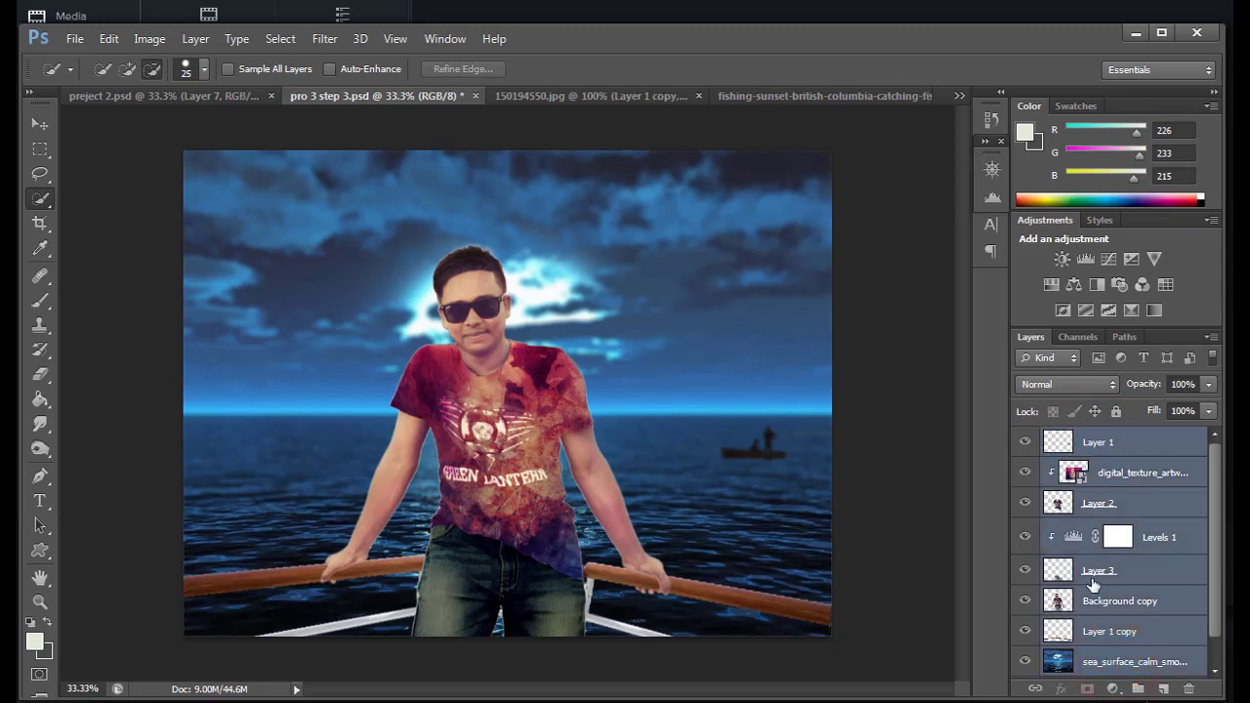
key(ctrl+g)
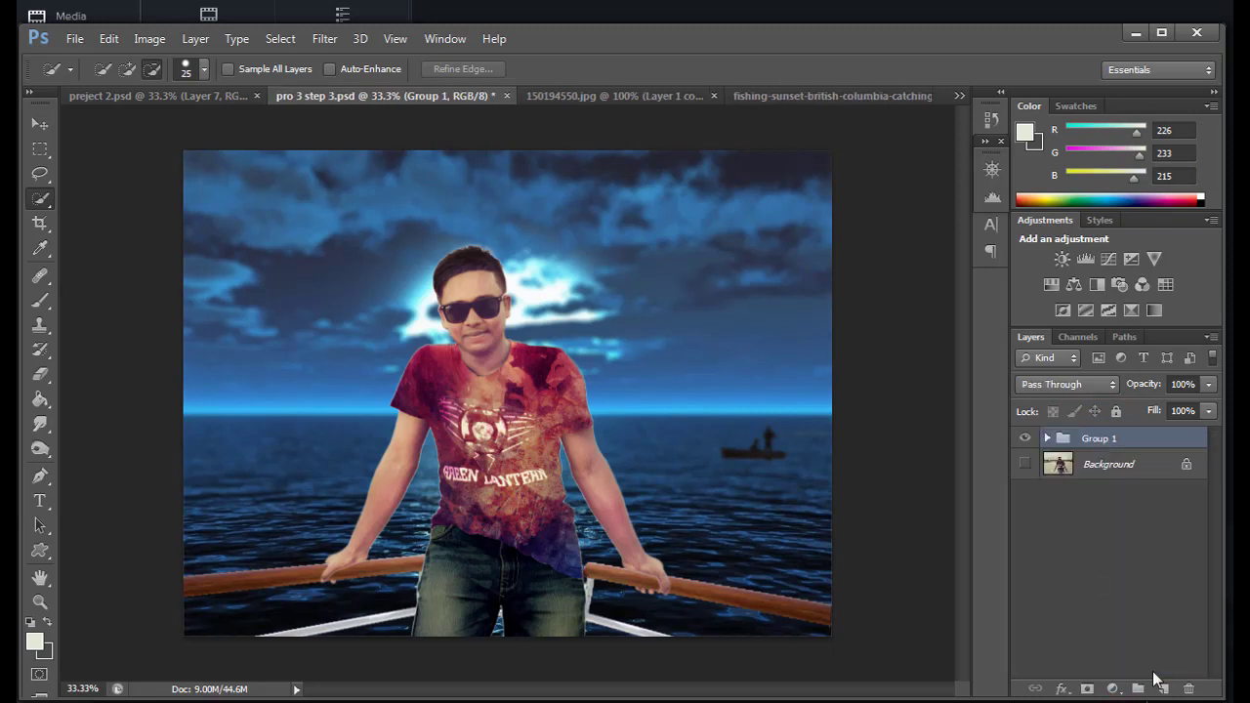
click(1161, 688)
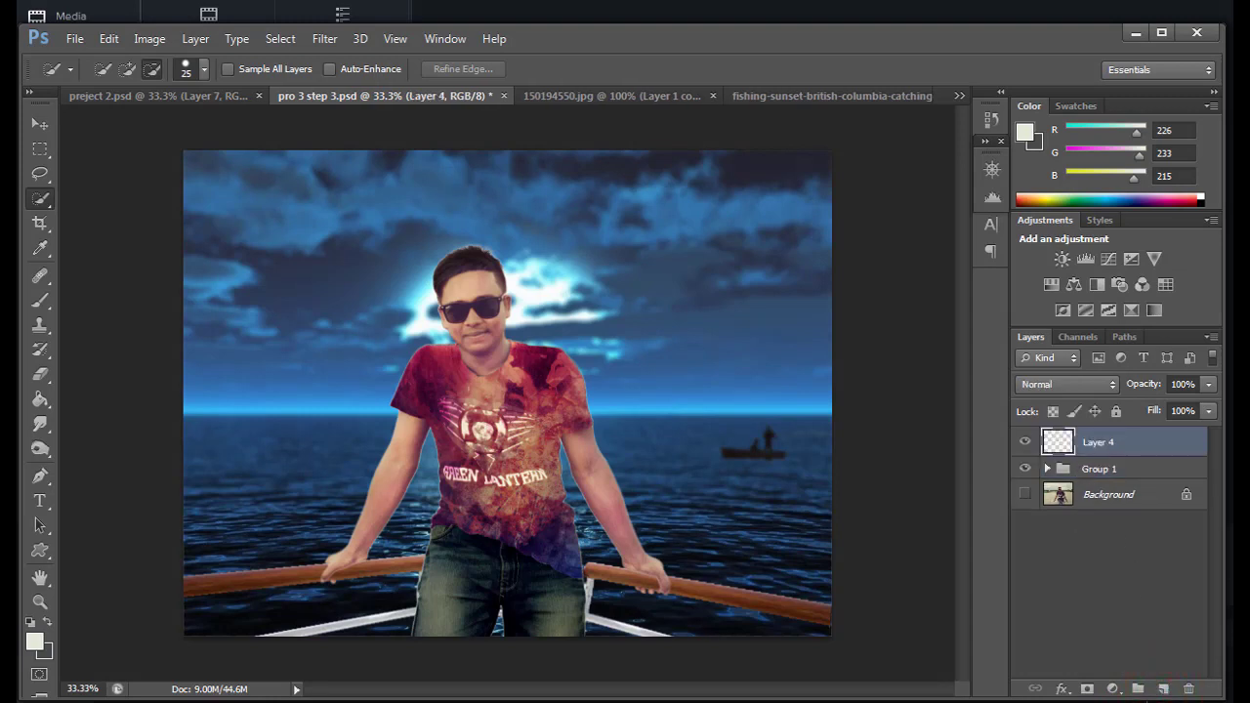
Expand Group 1 and select the sea_surface layer.
key(b)
click(1065, 469)
click(1047, 468)
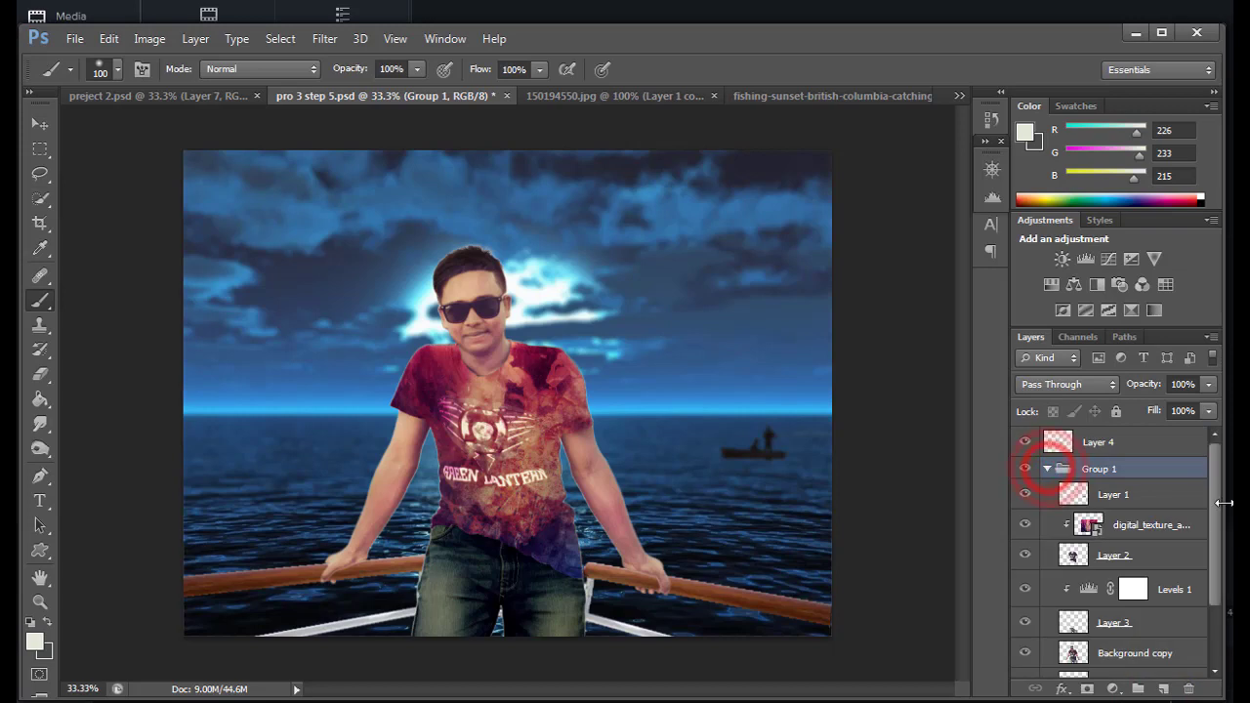
drag(1219, 493, 1219, 549)
click(1113, 633)
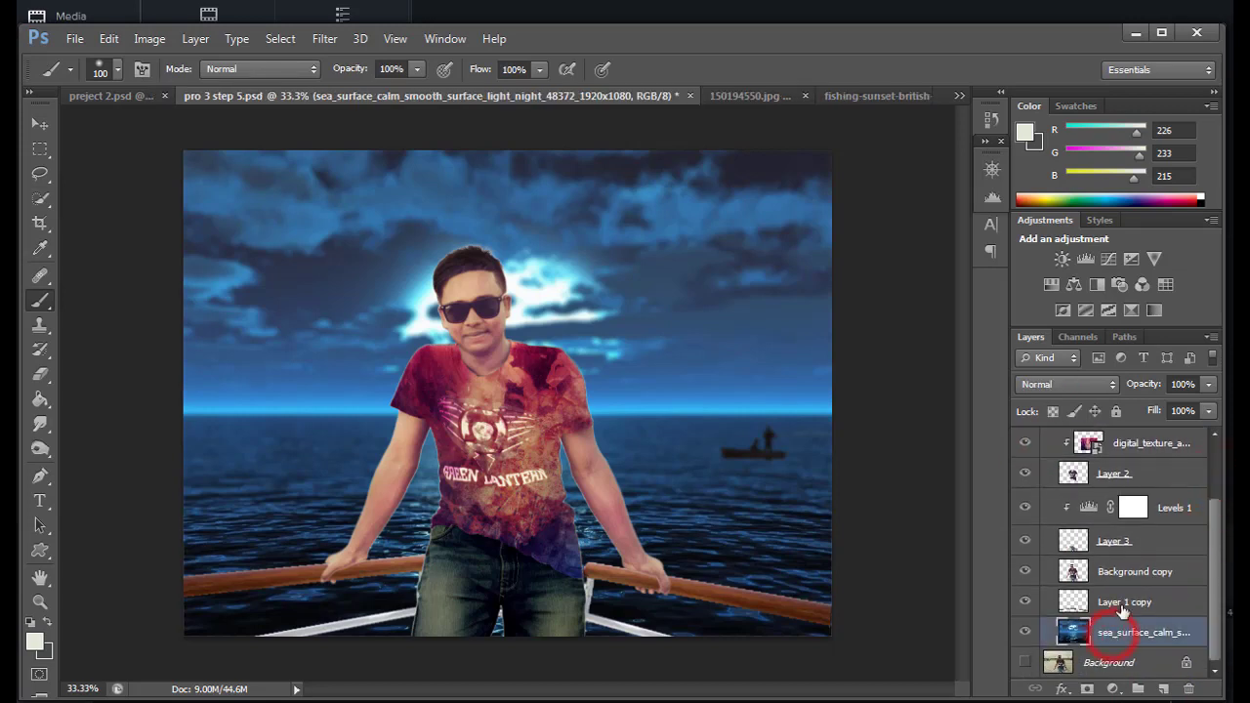
Copy the sky above the horizon to a new layer and Gaussian Blur it at radius ~69.
click(40, 149)
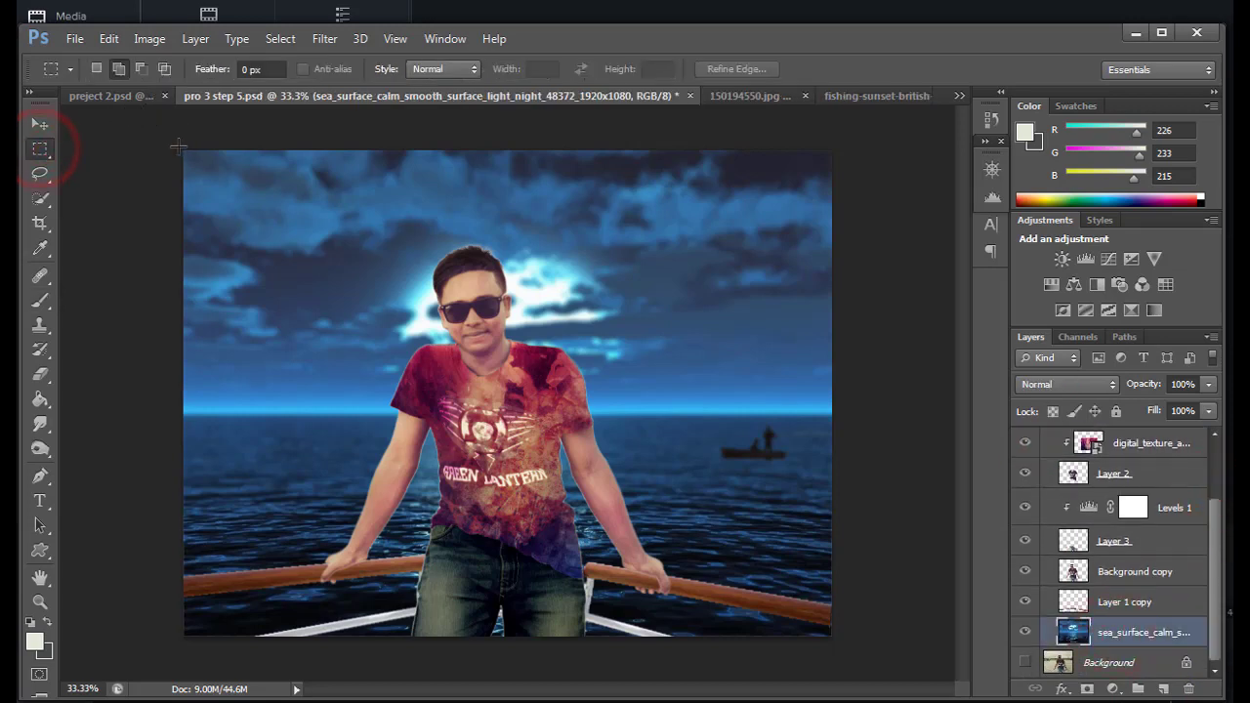
drag(183, 150, 834, 401)
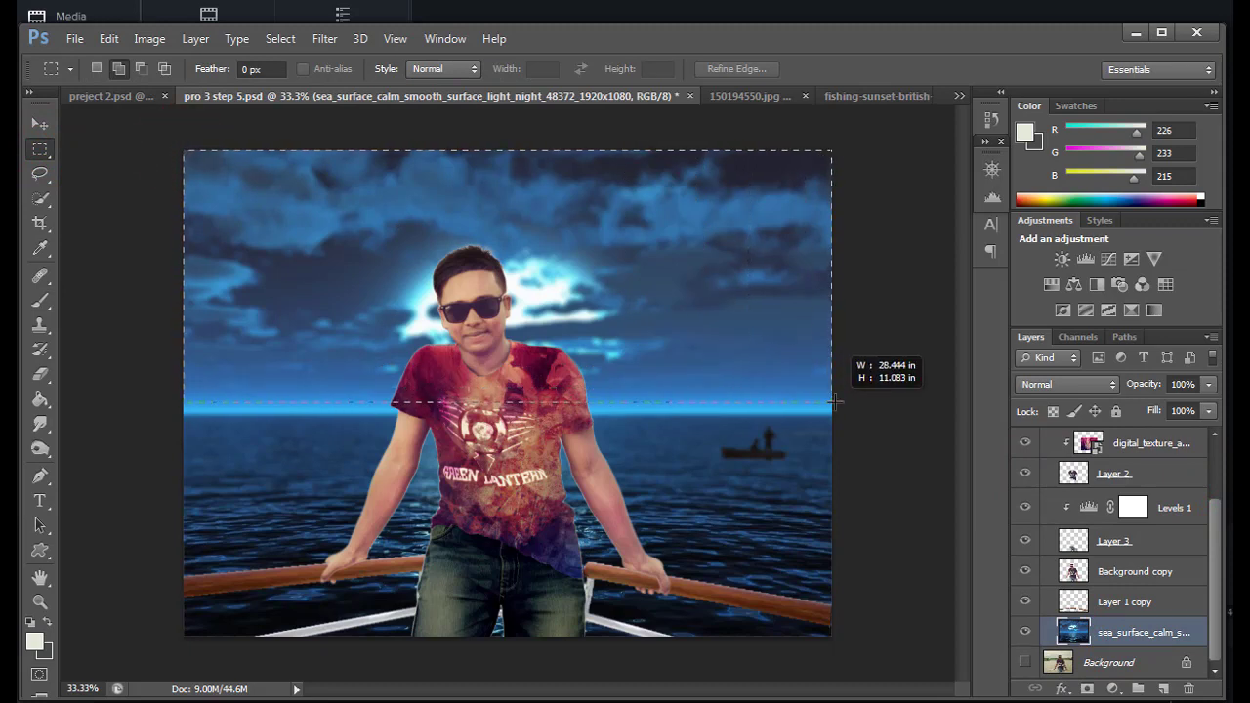
drag(834, 402, 834, 402)
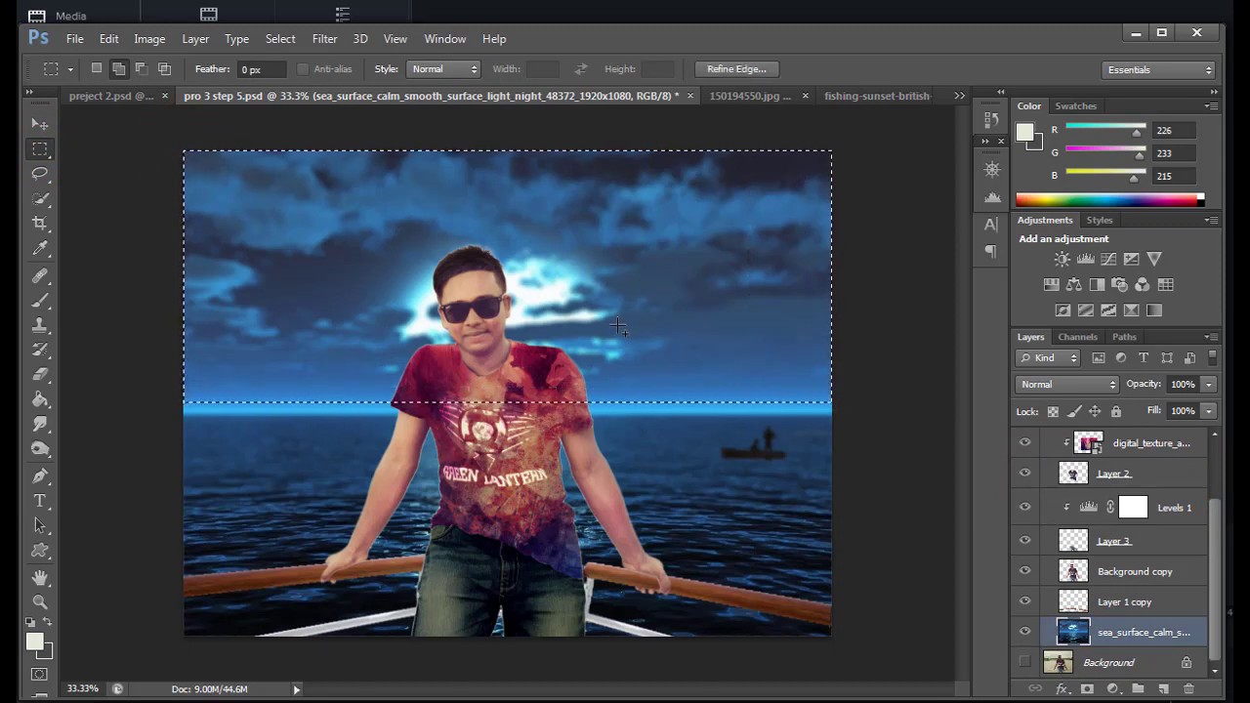
key(ctrl+j)
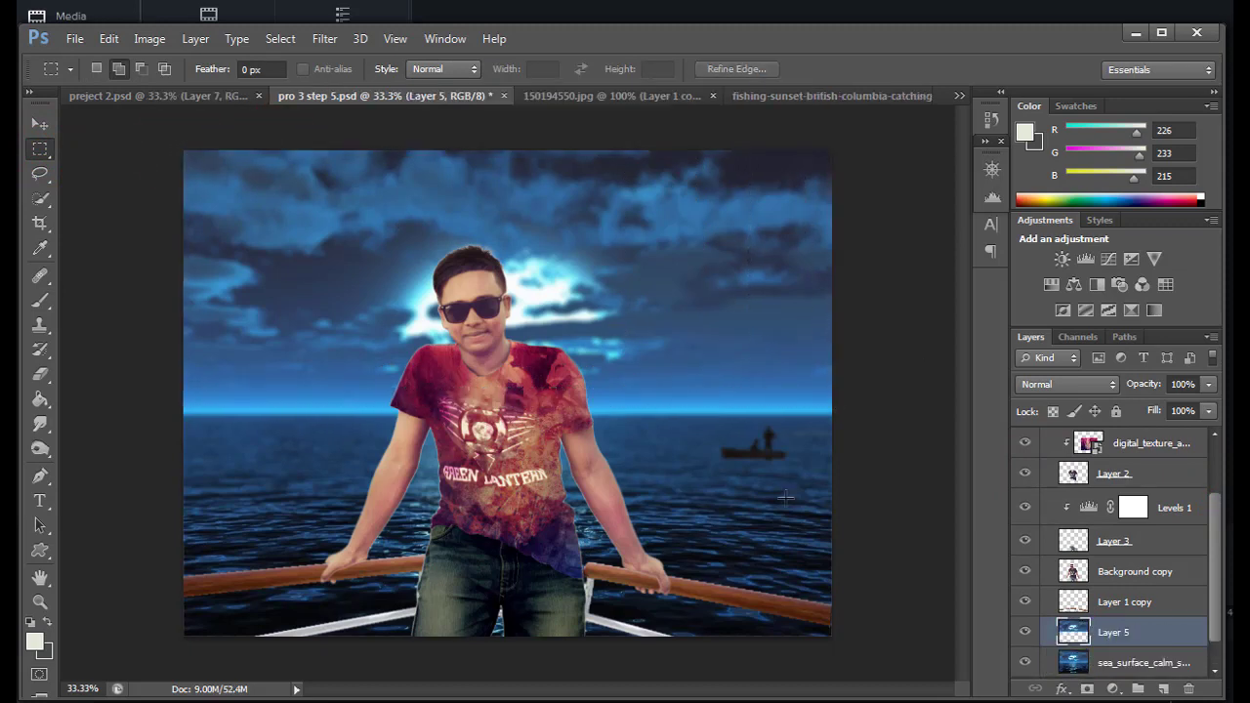
click(324, 39)
mouse_move(334, 229)
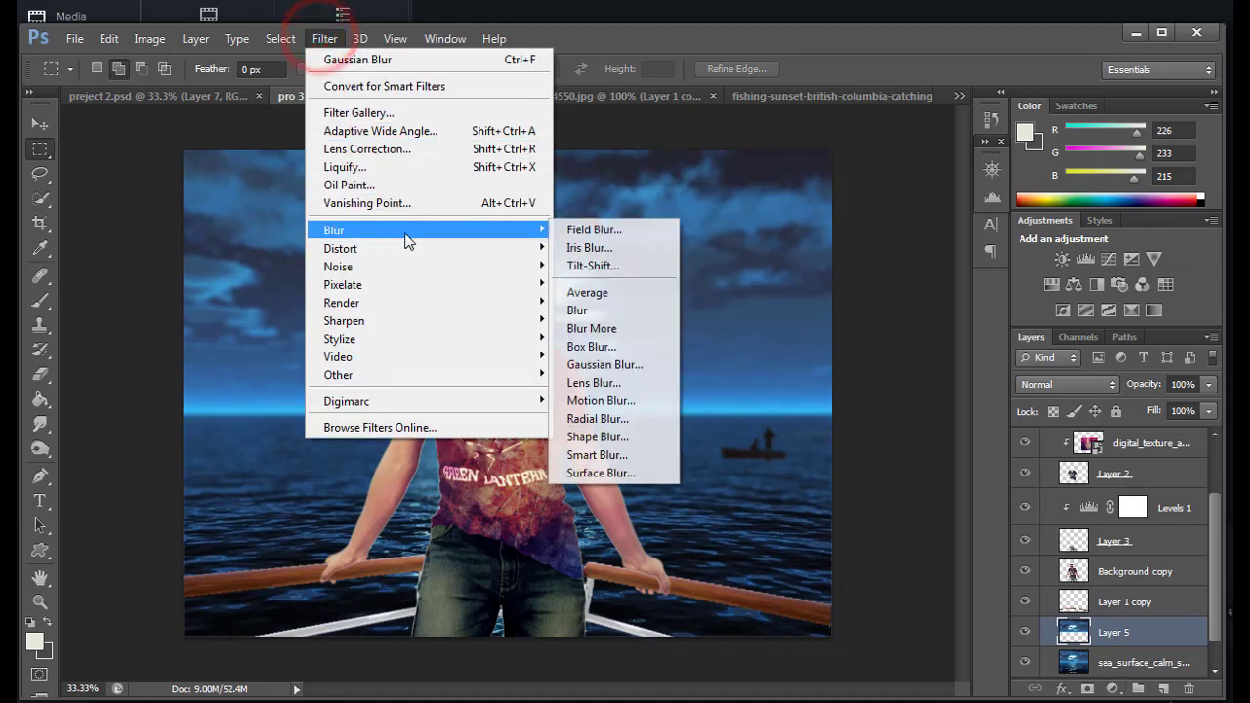
click(623, 364)
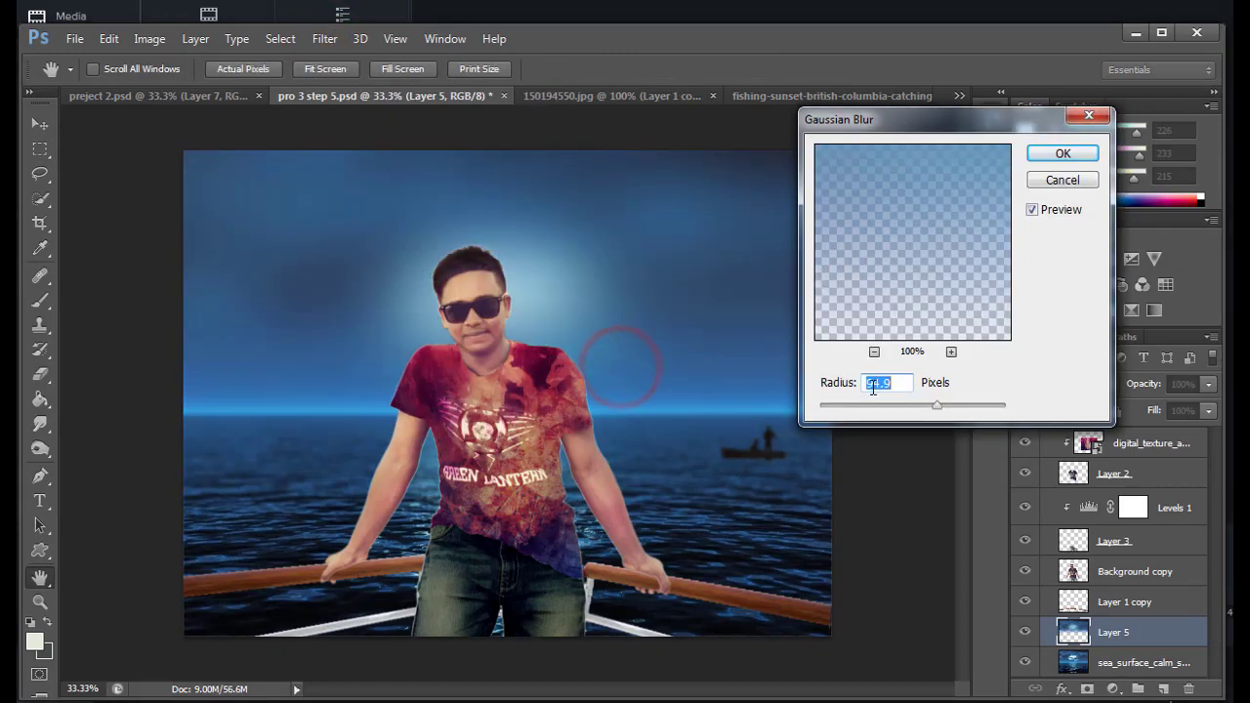
drag(944, 406, 936, 405)
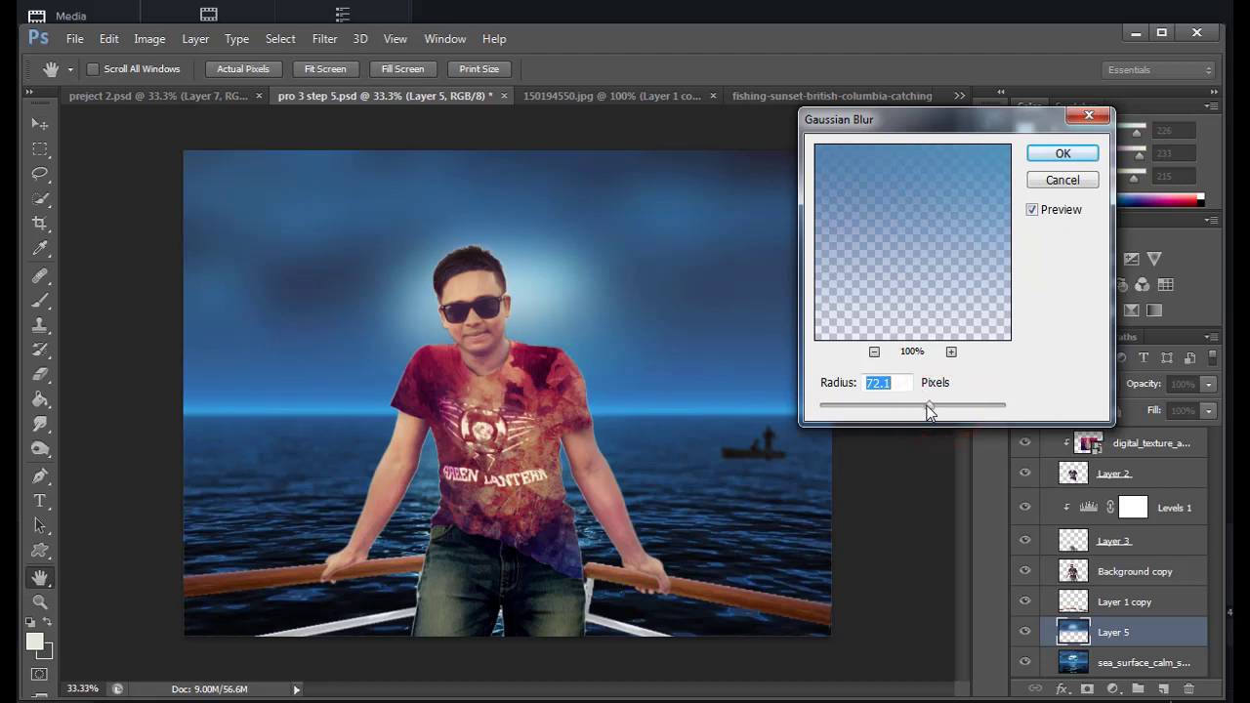
drag(928, 408, 943, 411)
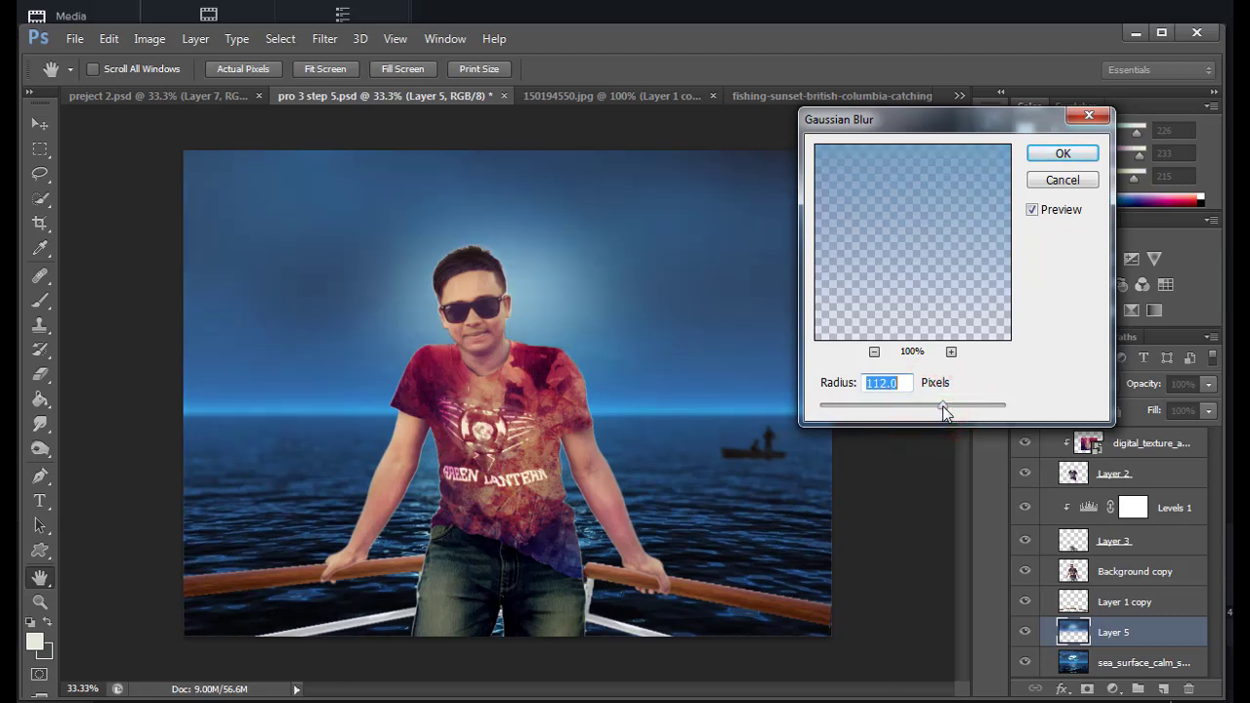
mouse_move(943, 411)
mouse_down()
mouse_move(928, 414)
mouse_move(941, 404)
mouse_up()
click(1063, 154)
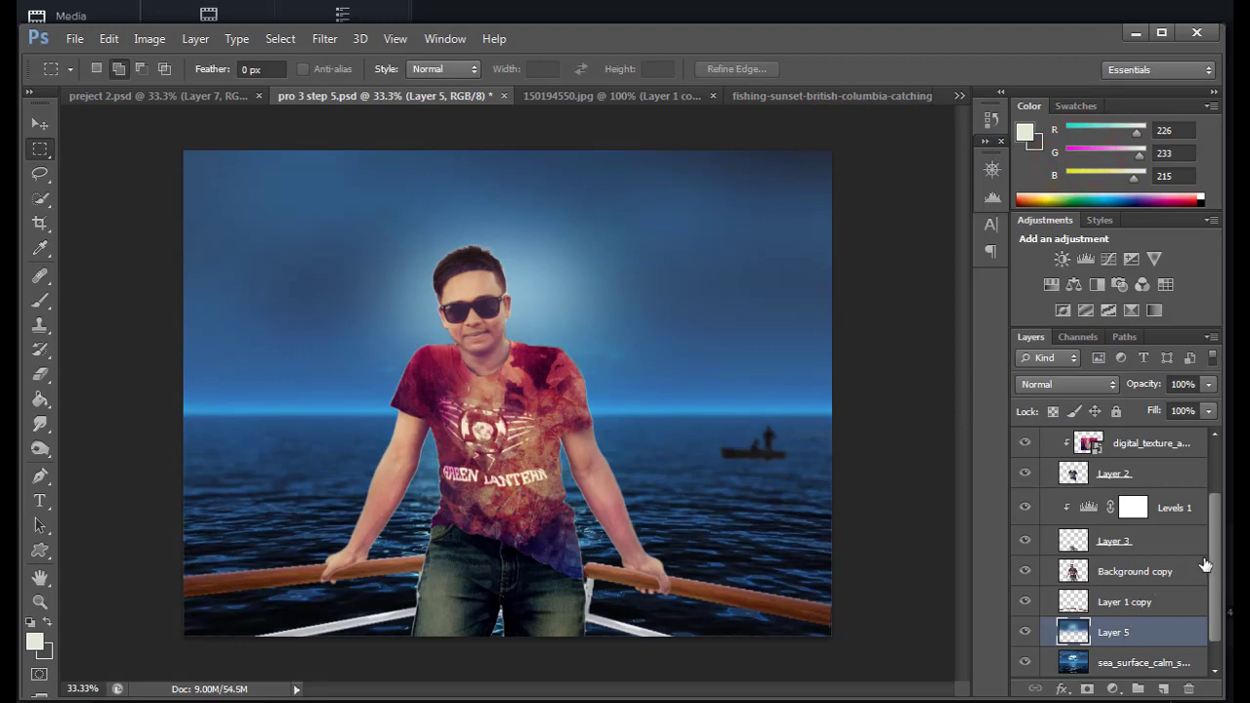
Apply a 5.5 px Gaussian Blur to Layer 1 copy.
click(1115, 603)
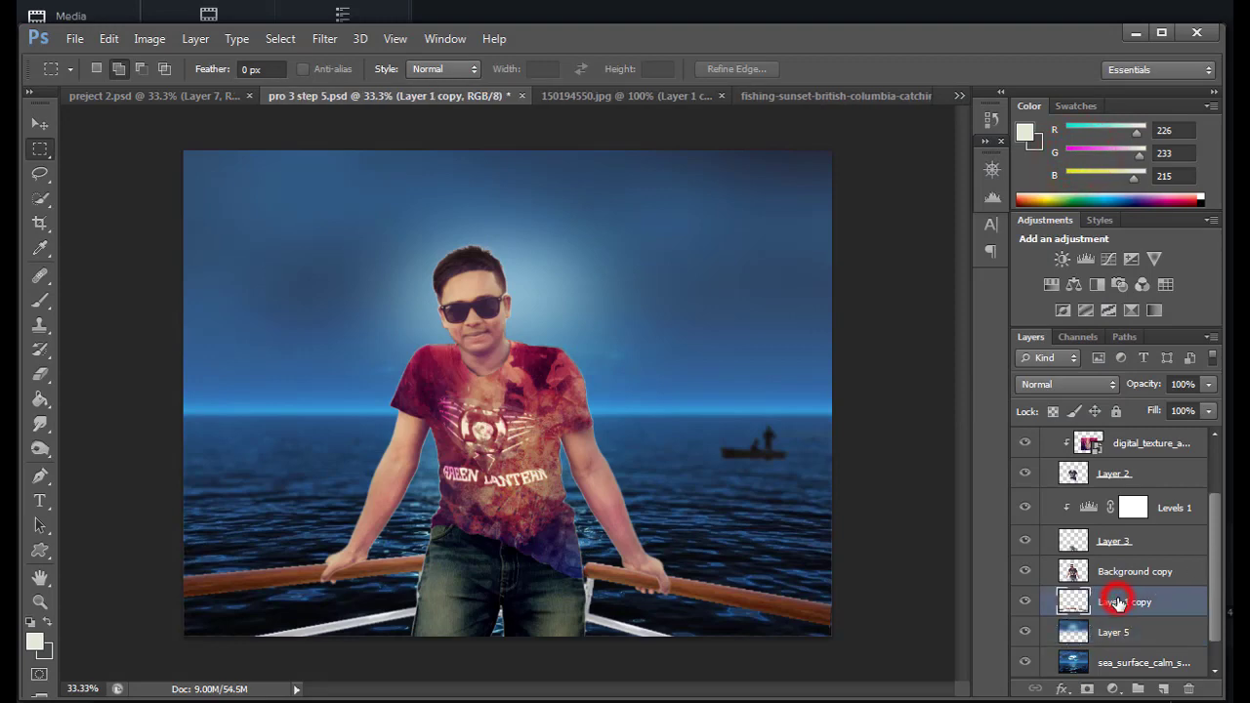
click(329, 38)
mouse_move(334, 230)
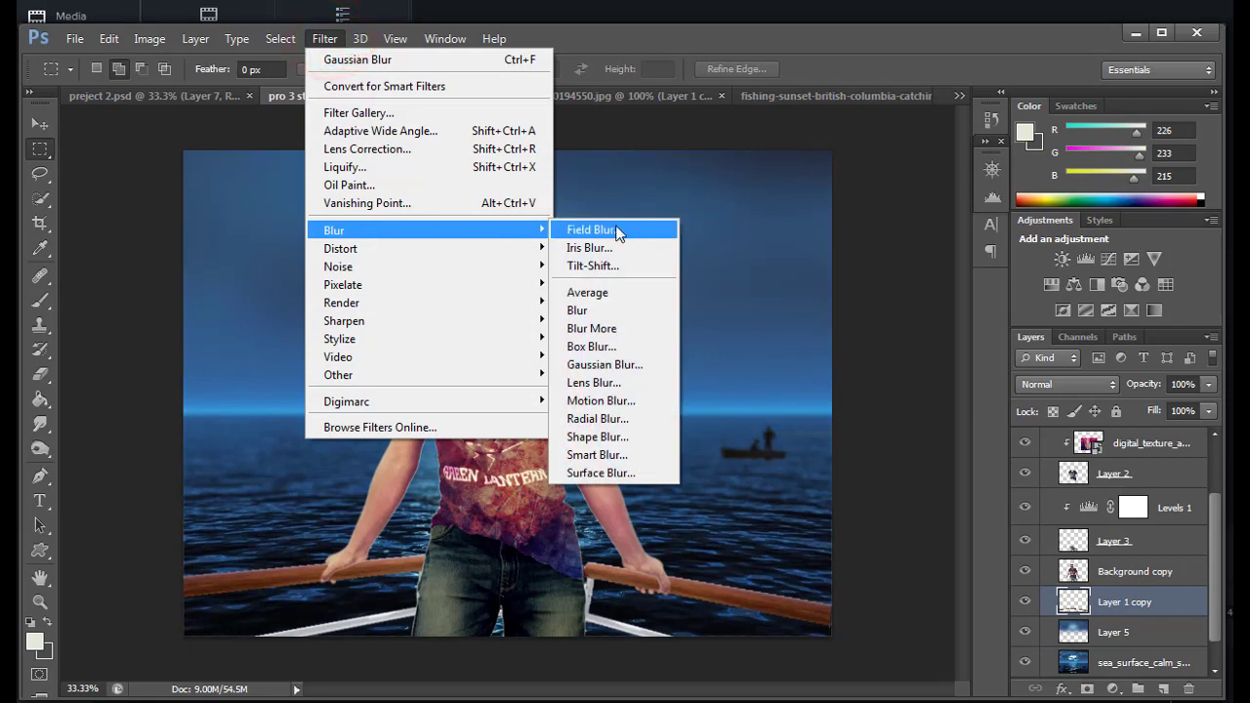
click(631, 365)
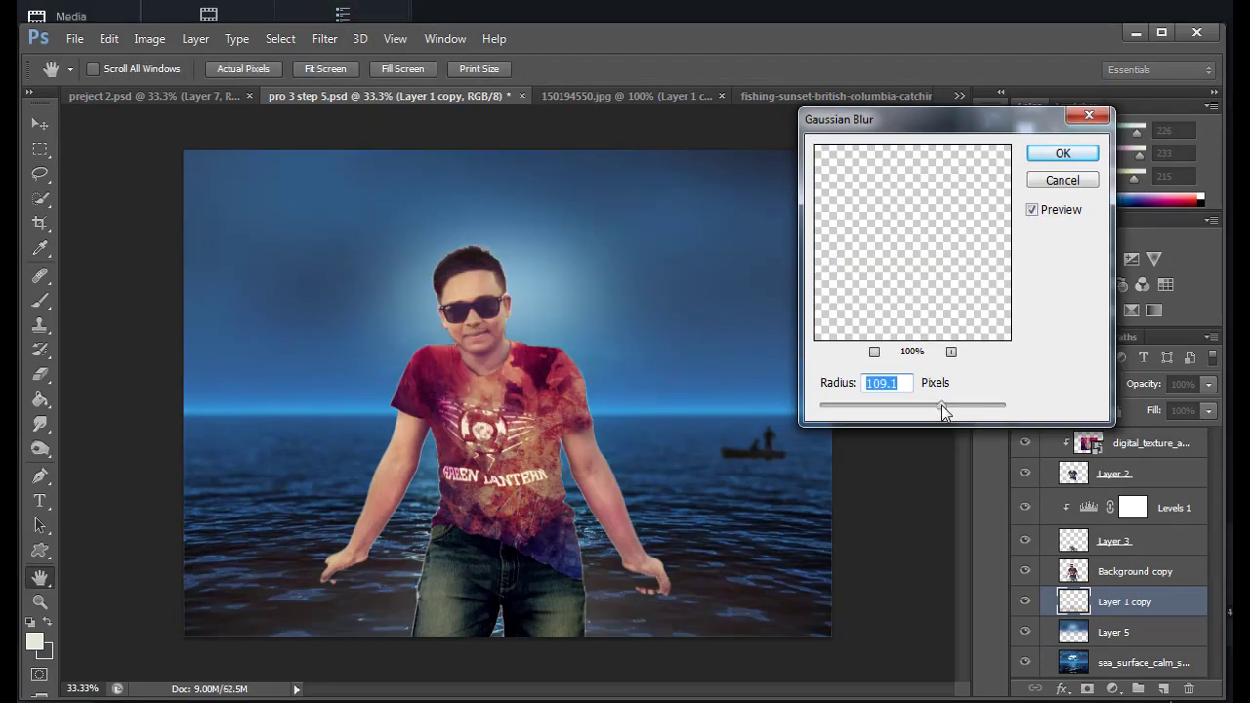
mouse_move(941, 406)
mouse_down()
mouse_move(846, 414)
mouse_move(872, 410)
mouse_up()
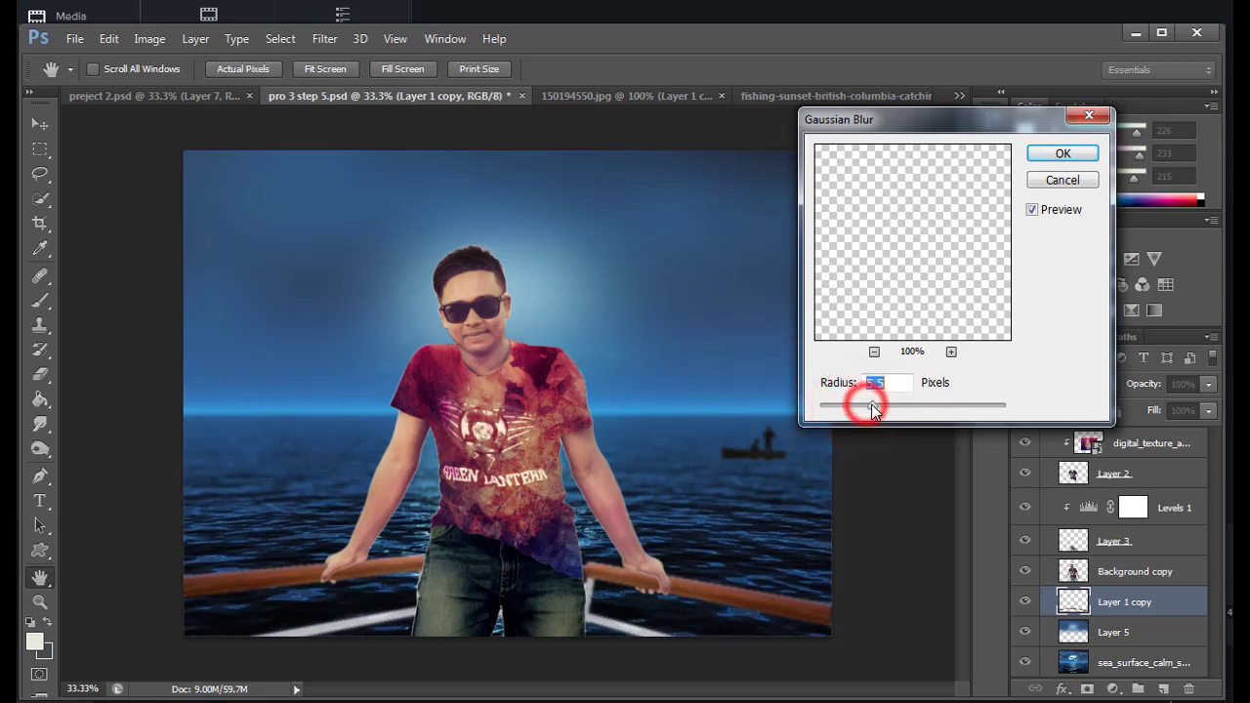
click(1050, 153)
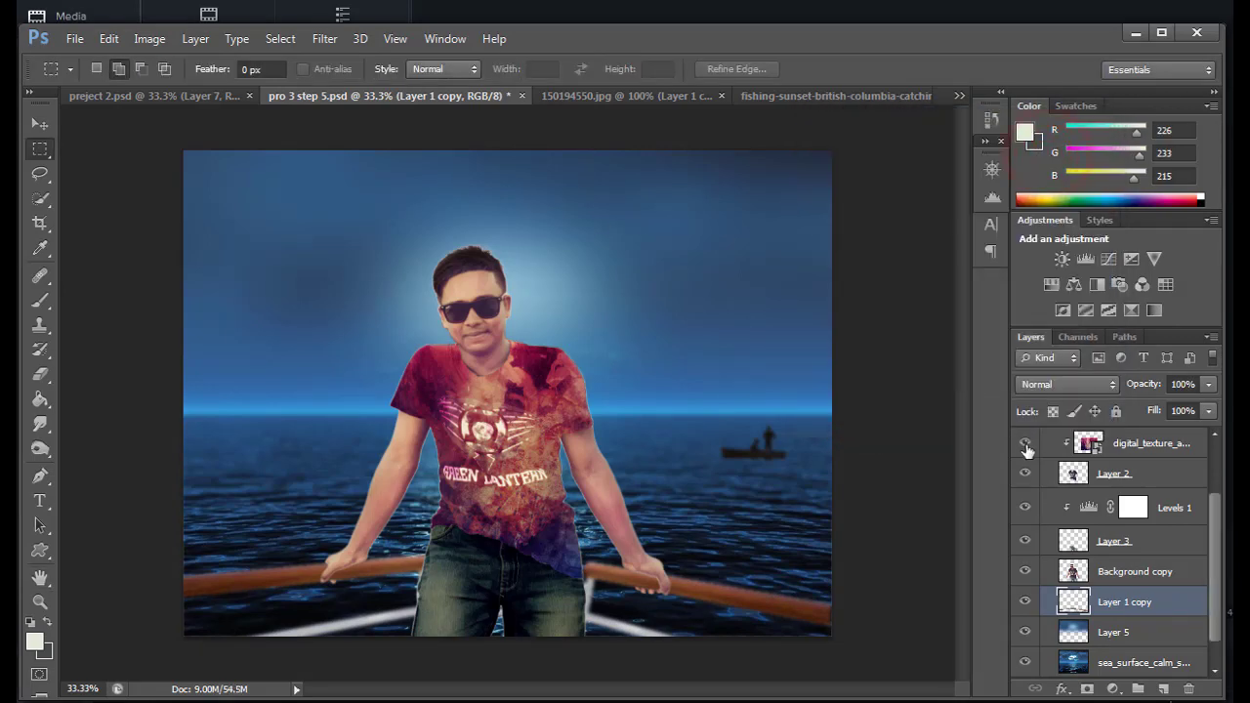
Paint a soft red glow left of the man's head with a 900 px brush.
drag(1210, 528, 1210, 480)
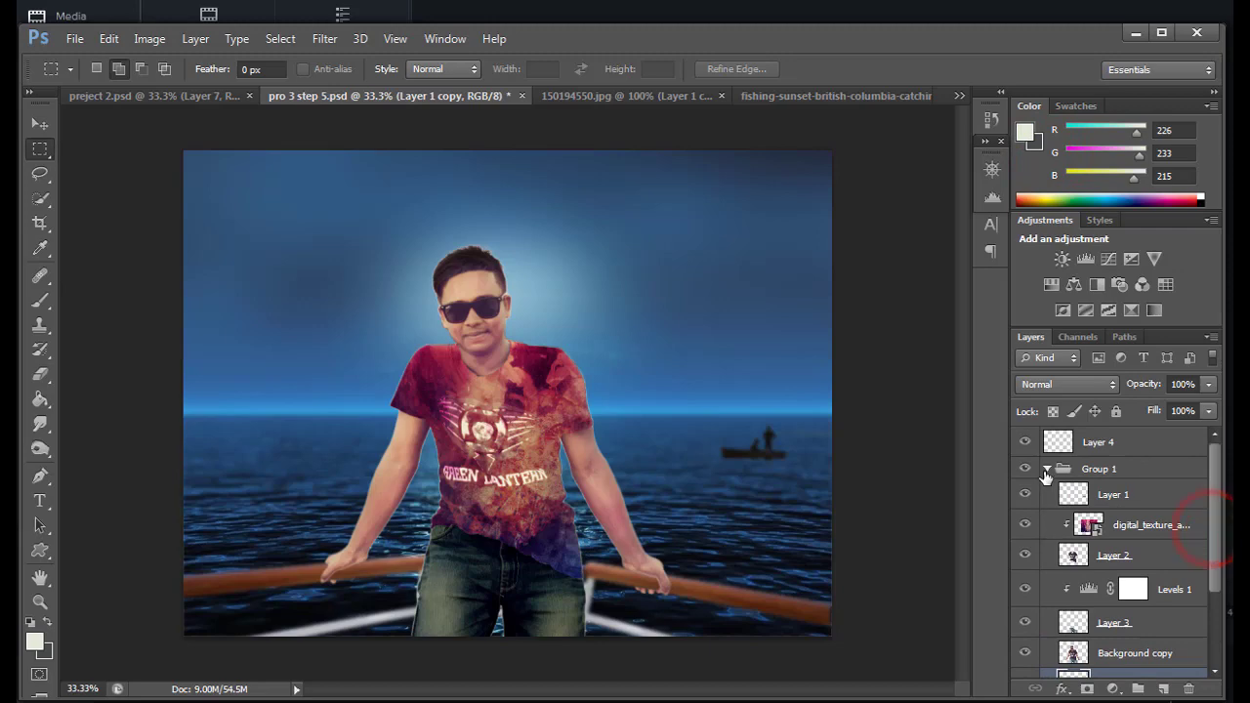
click(1046, 471)
click(38, 639)
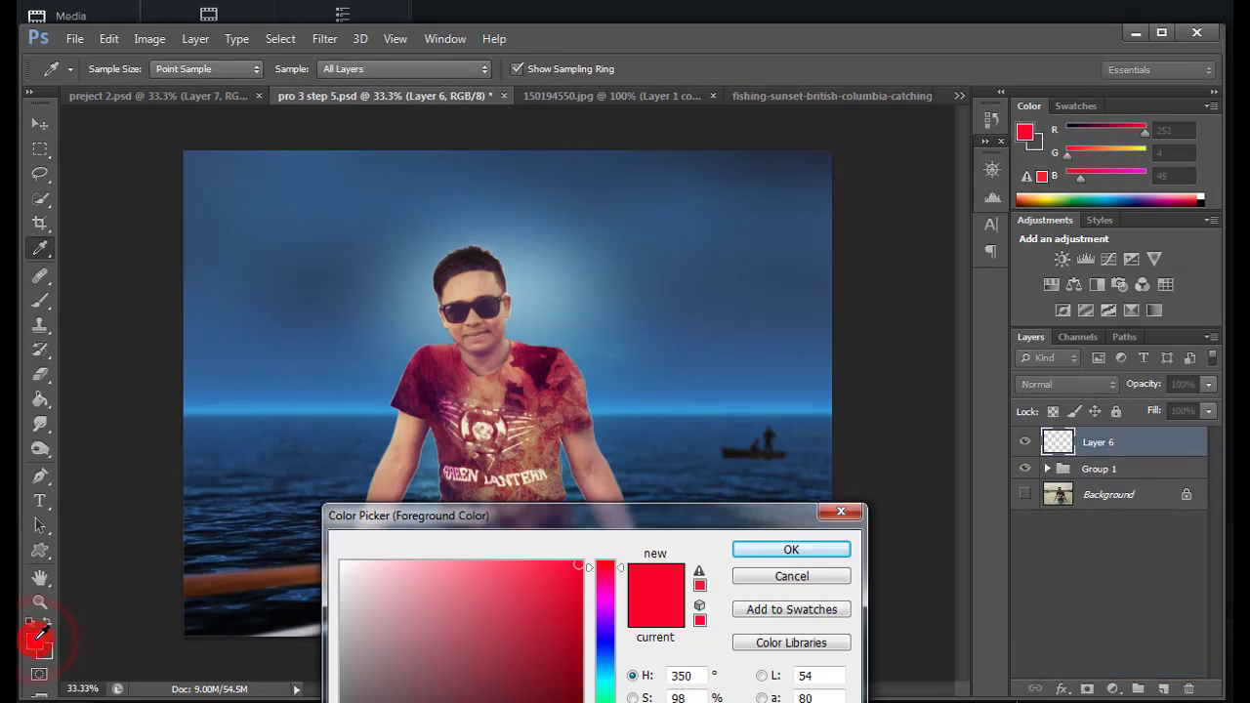
click(793, 550)
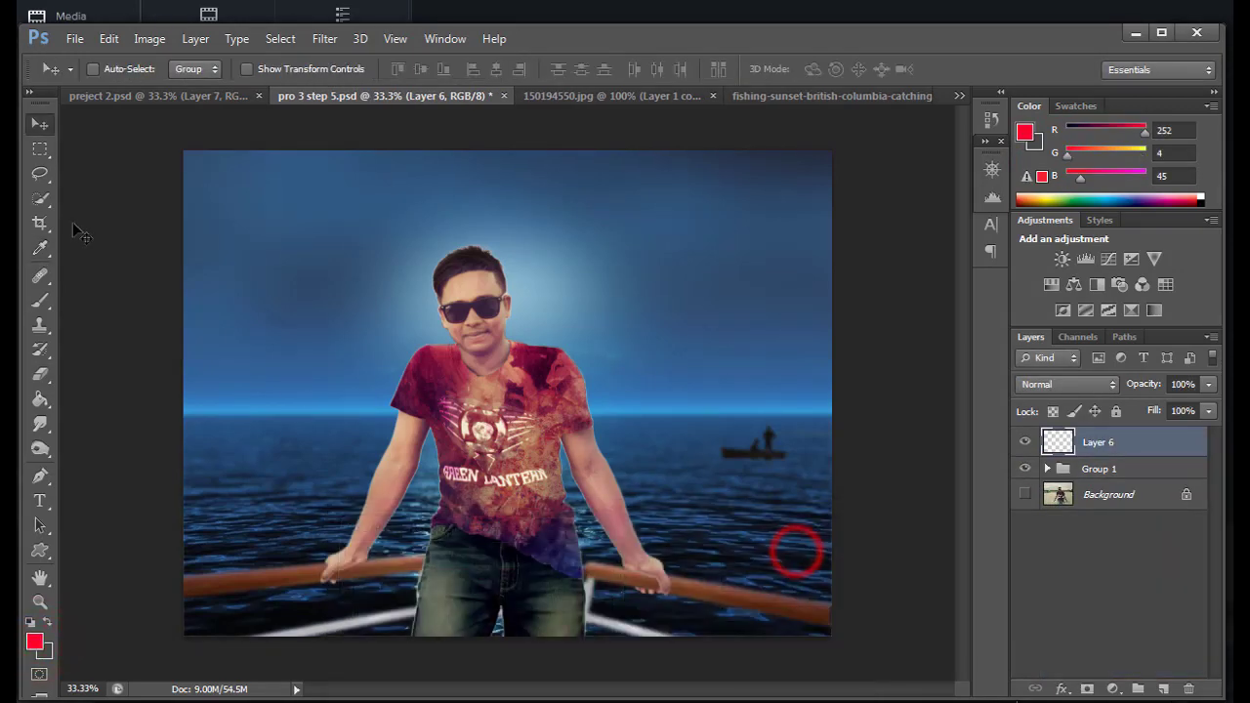
click(40, 300)
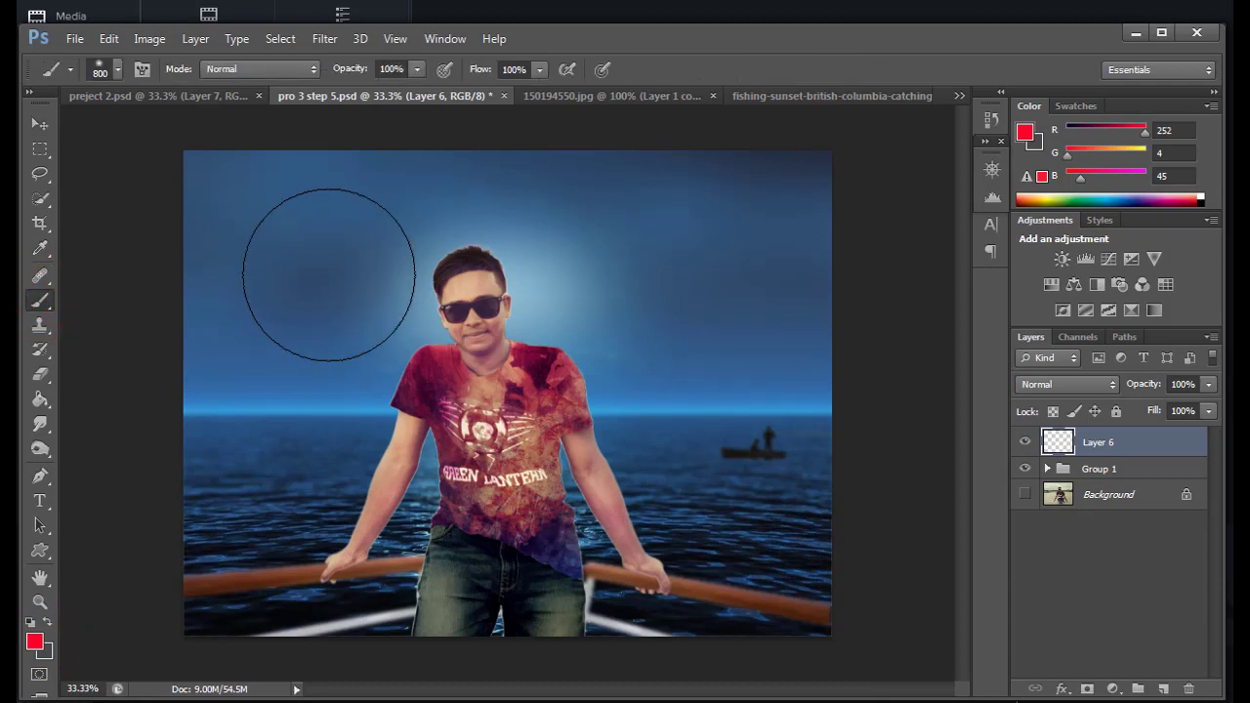
key(bracketright)
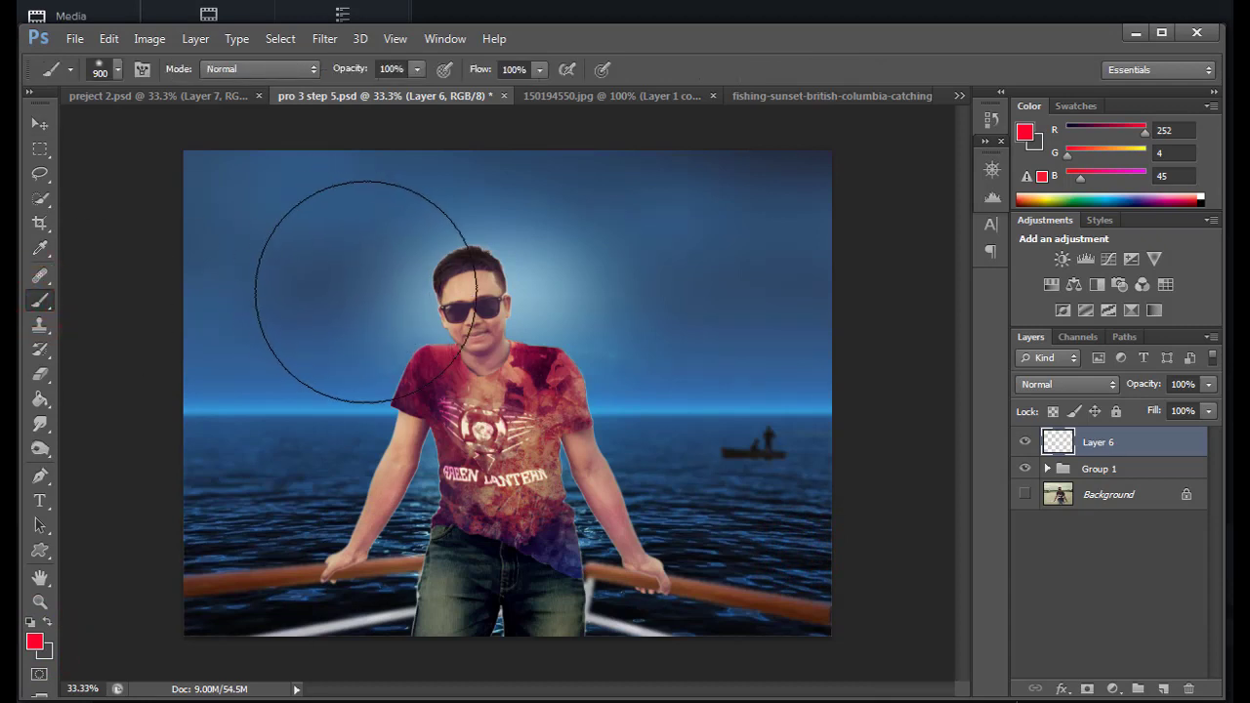
click(359, 270)
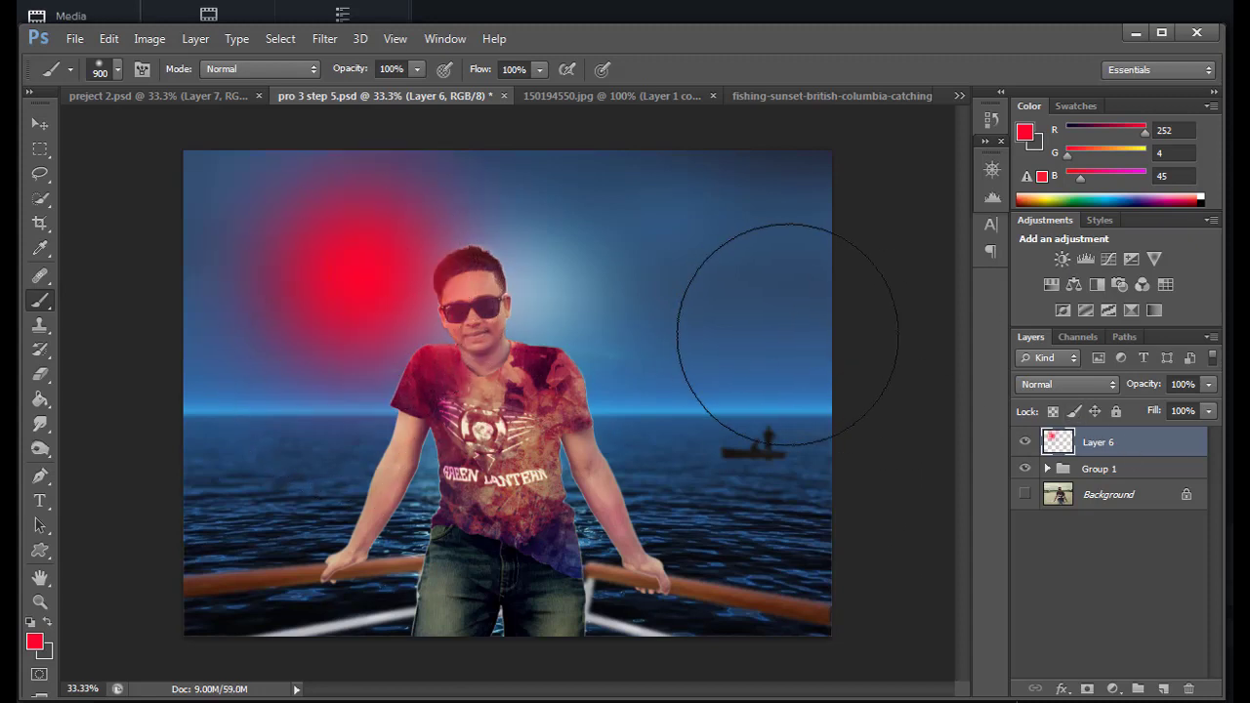
Lower the red glow layer's fill to 45%.
click(1210, 412)
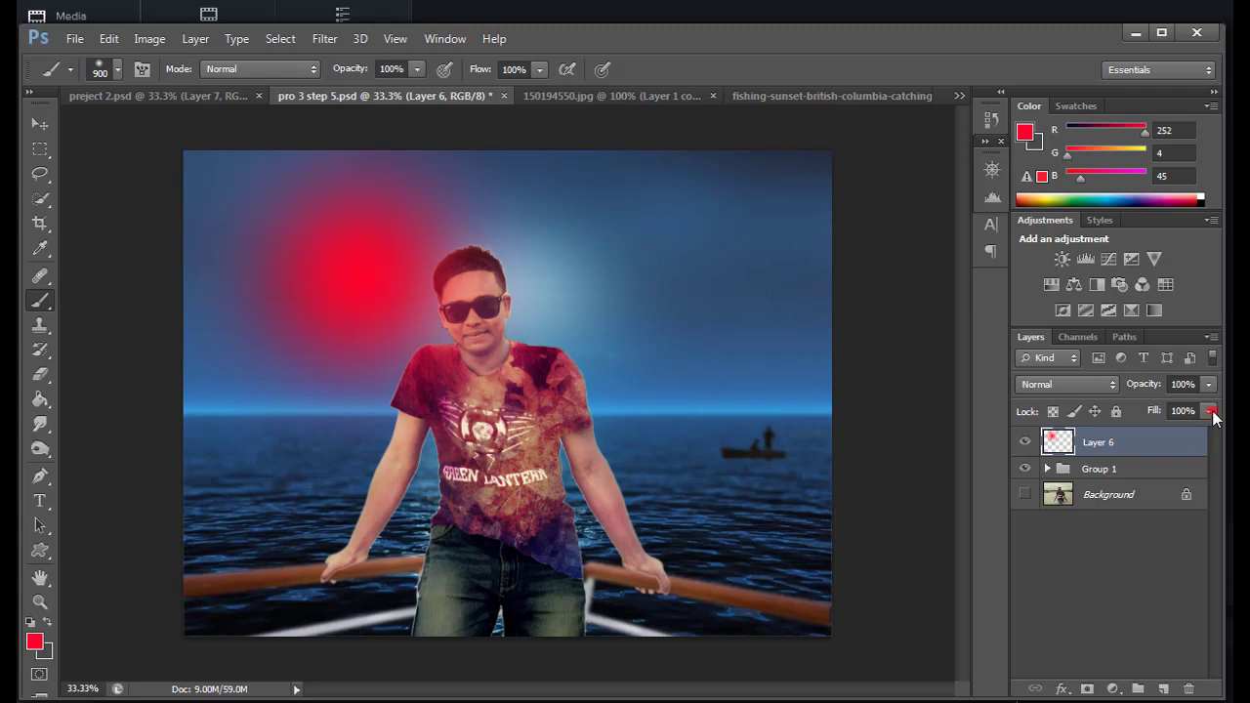
drag(1210, 438, 1173, 444)
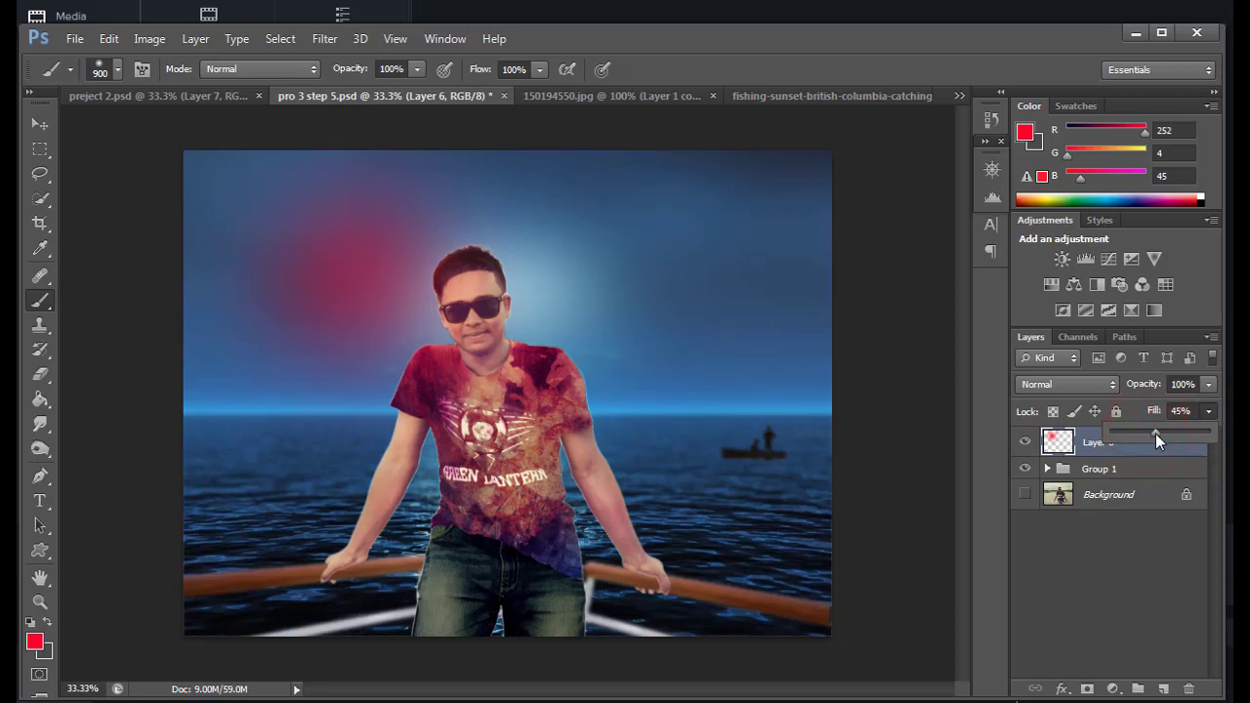
key(ctrl+t)
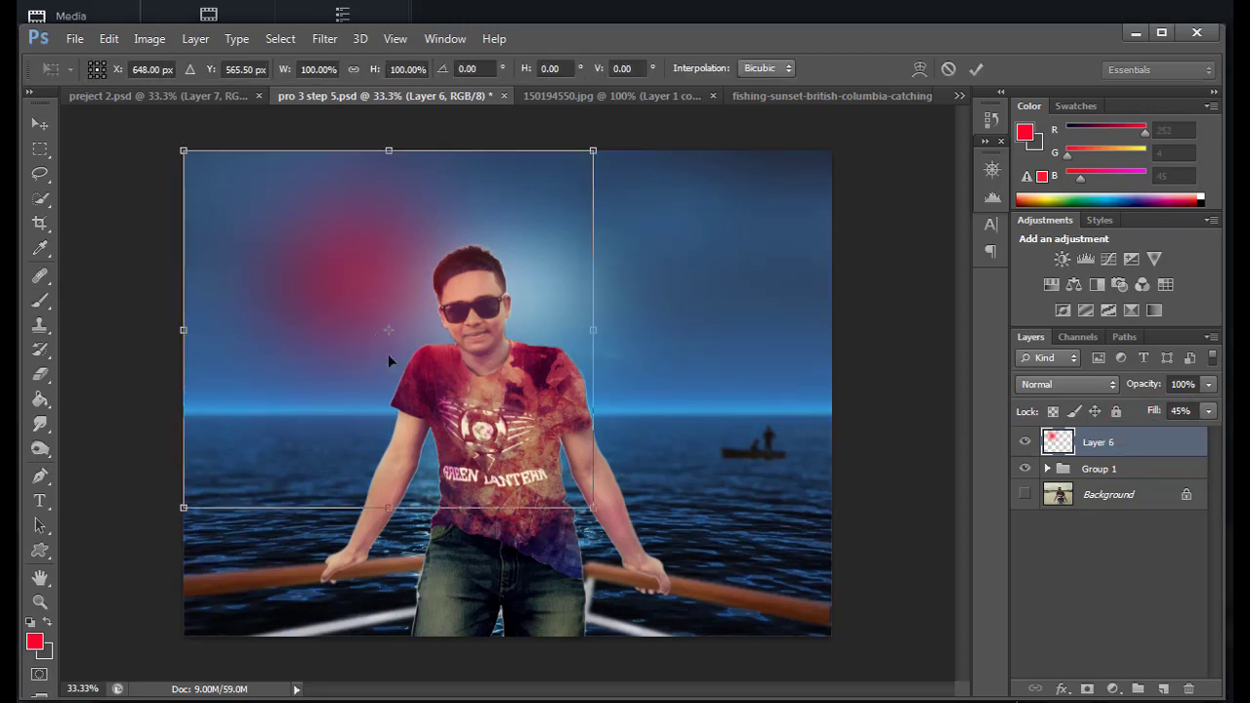
Scale the red glow to about 147% by 125% and shift it up-left.
drag(593, 510, 750, 578)
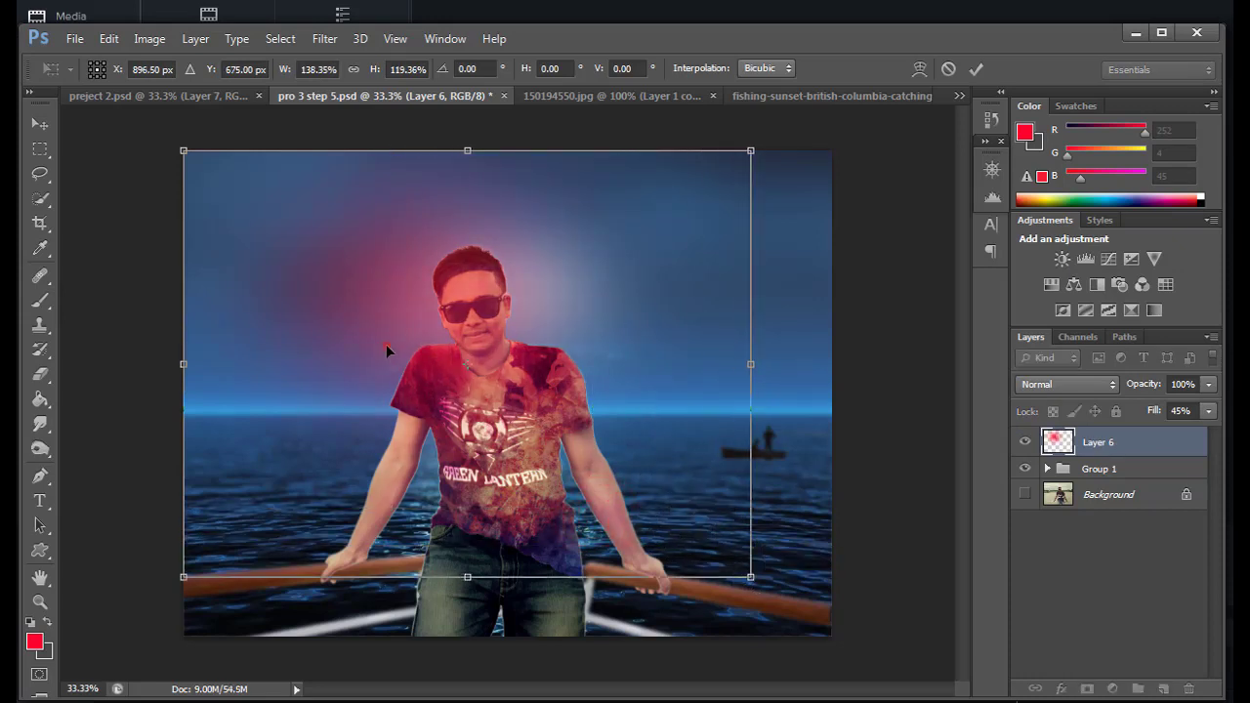
drag(386, 344, 330, 323)
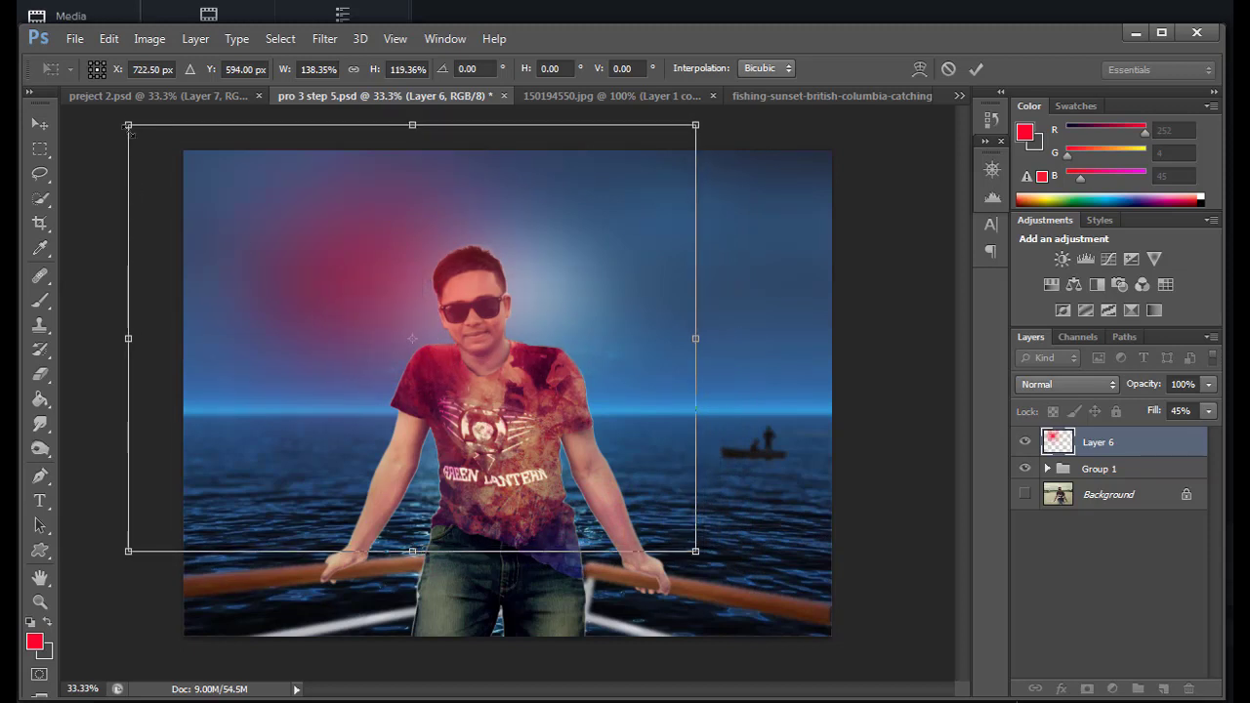
drag(128, 125, 115, 117)
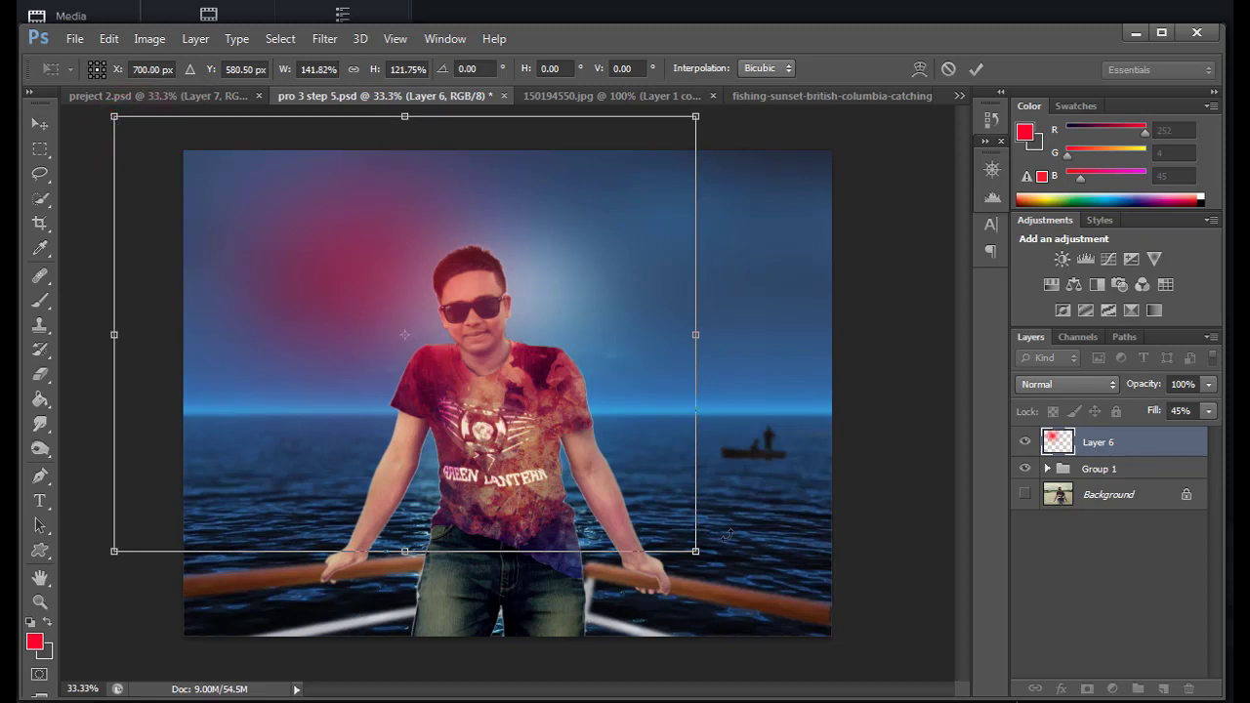
drag(695, 551, 719, 562)
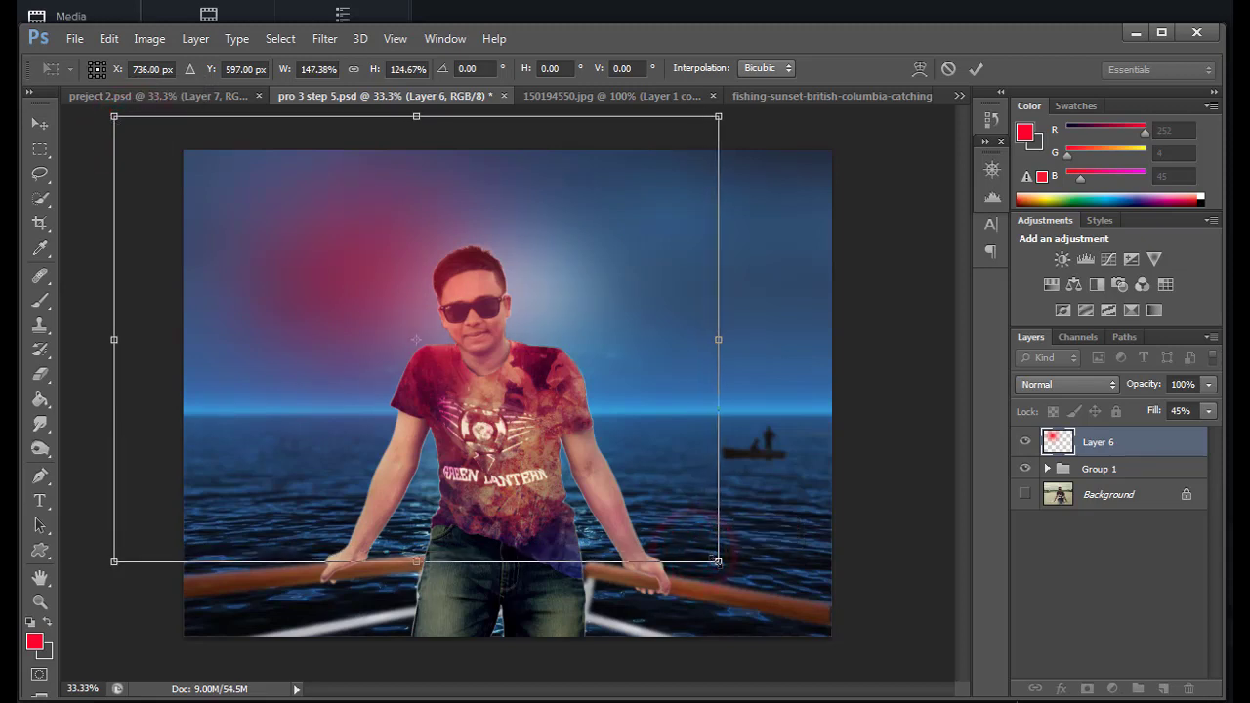
click(975, 69)
Lower the red glow Layer 6 fill to 40%.
click(1209, 411)
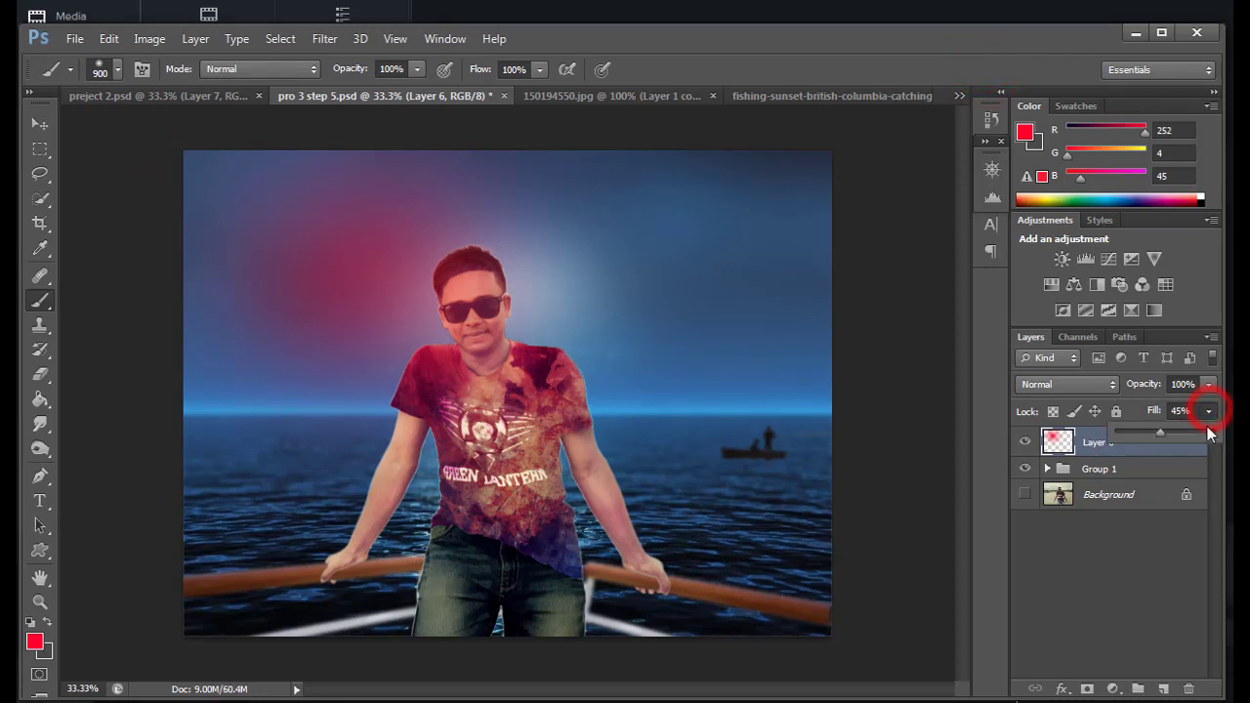
drag(1159, 436, 1144, 436)
click(1211, 412)
click(1188, 443)
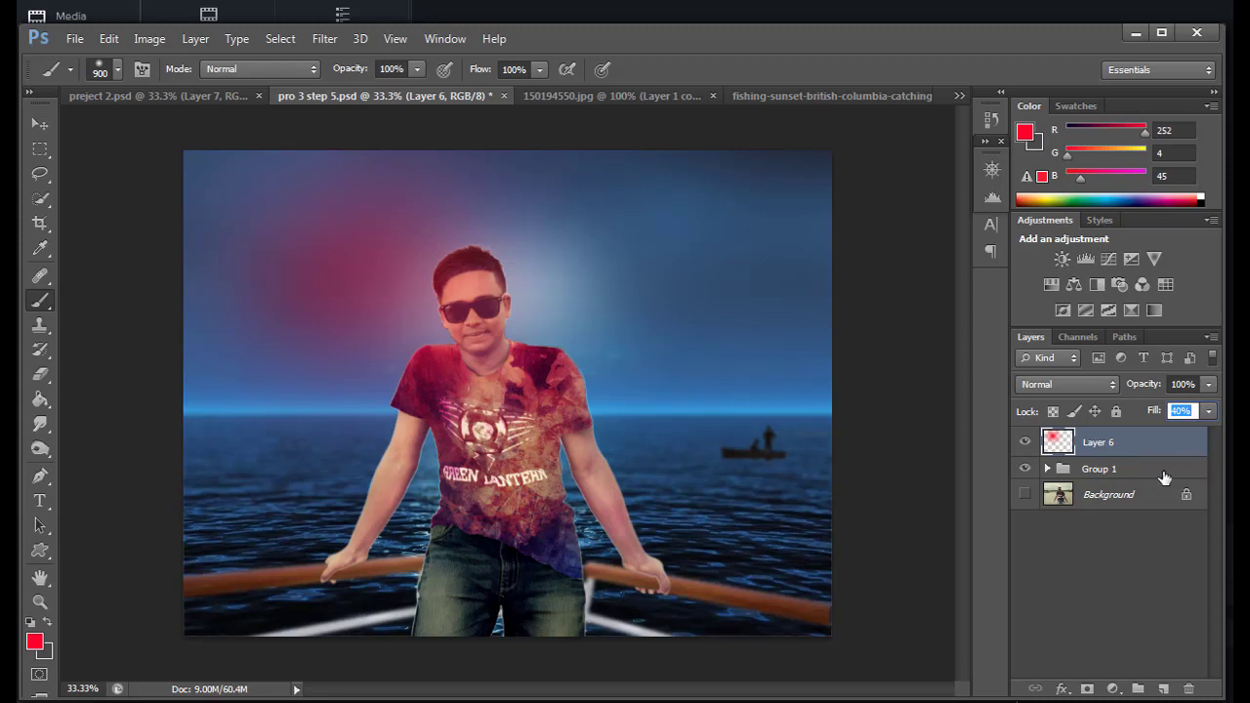
click(1162, 474)
click(1160, 445)
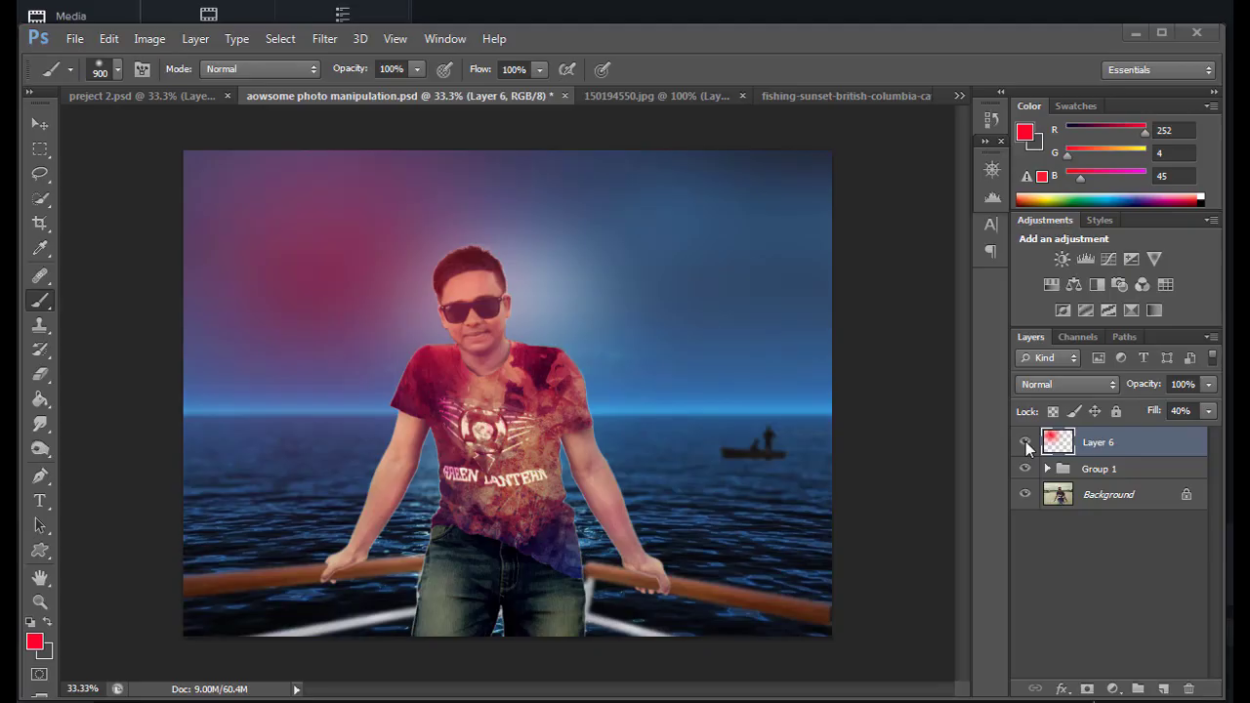
Show the Background layer and toggle Group 1 to compare with the original photo.
click(1025, 495)
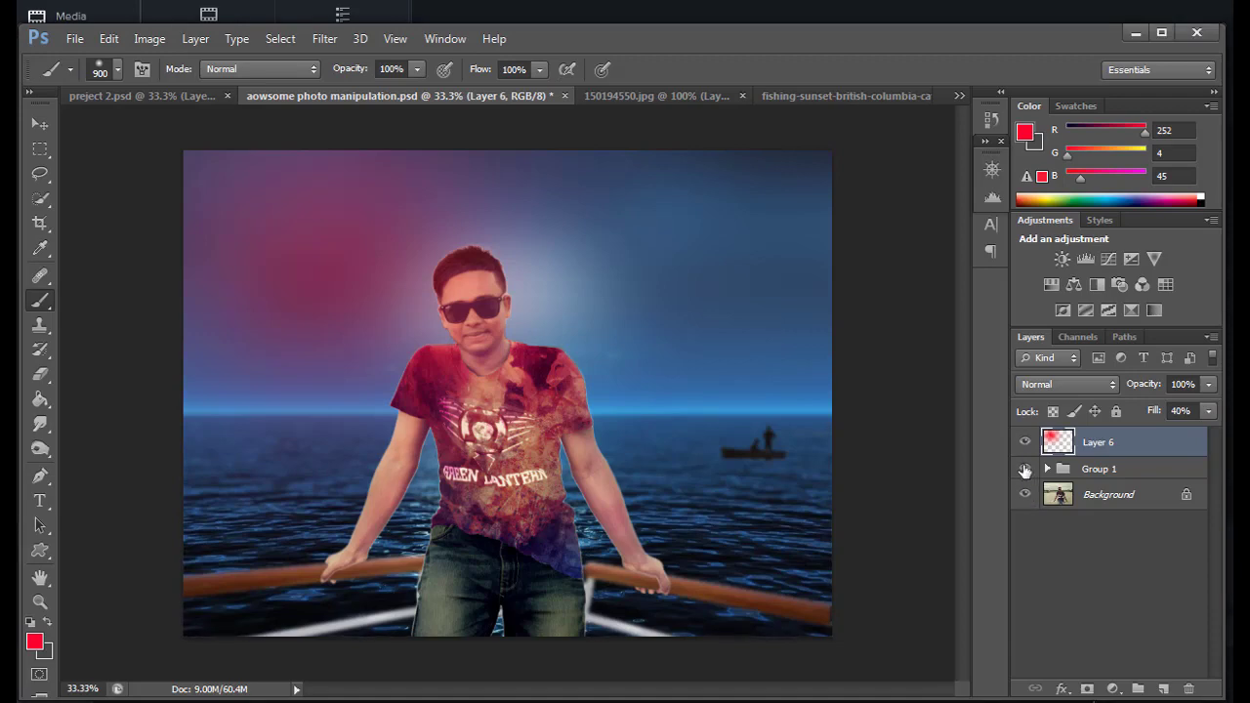
click(1025, 470)
click(1024, 469)
click(1023, 470)
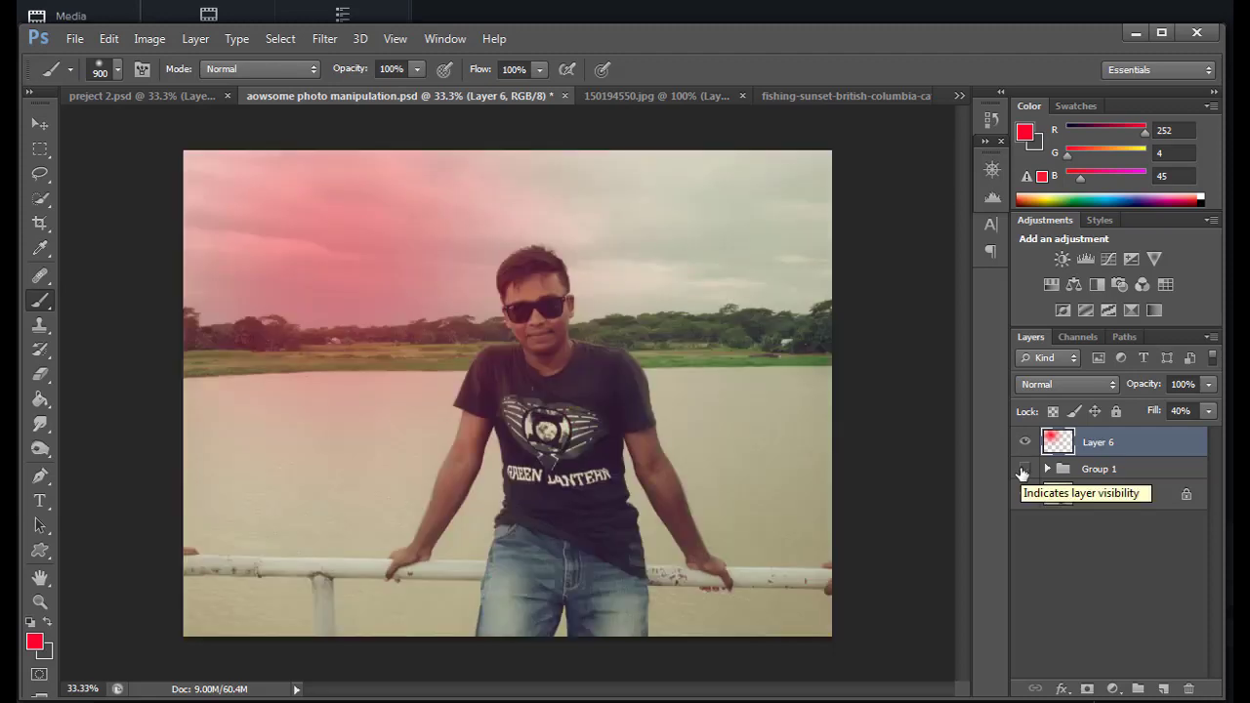
click(1023, 470)
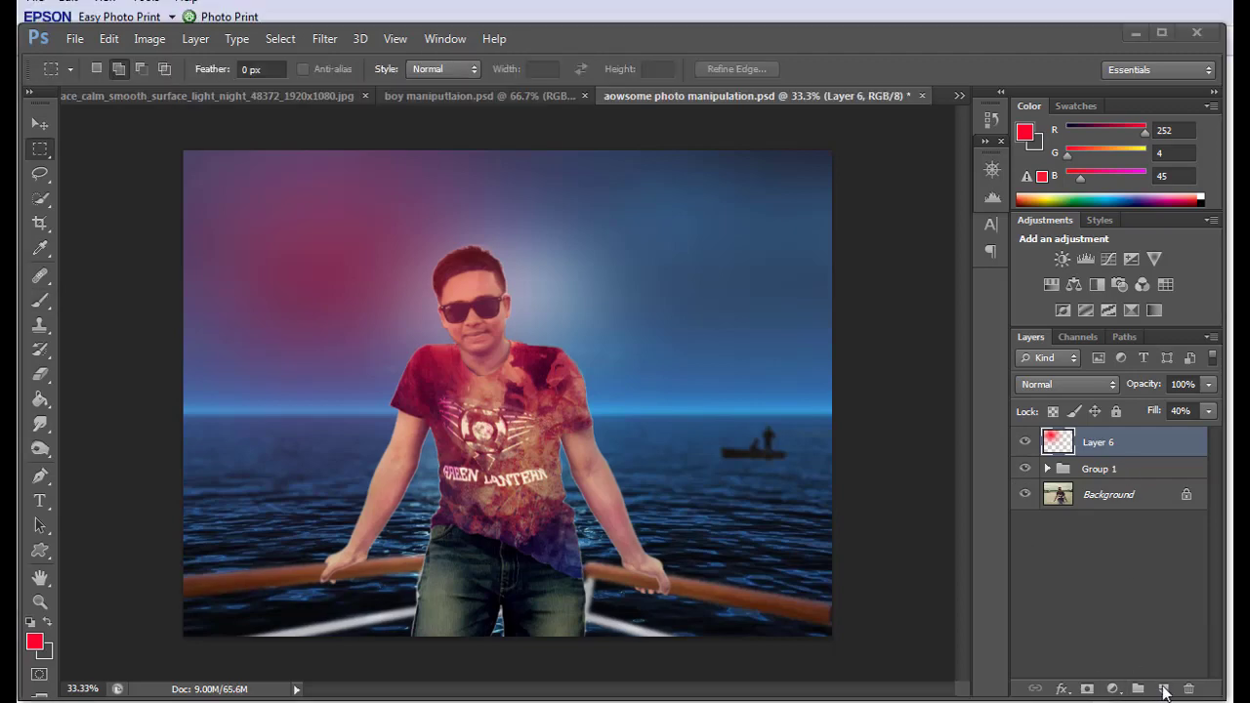
Add a new empty layer above the glow and zoom in on the man's head.
click(1163, 688)
click(991, 172)
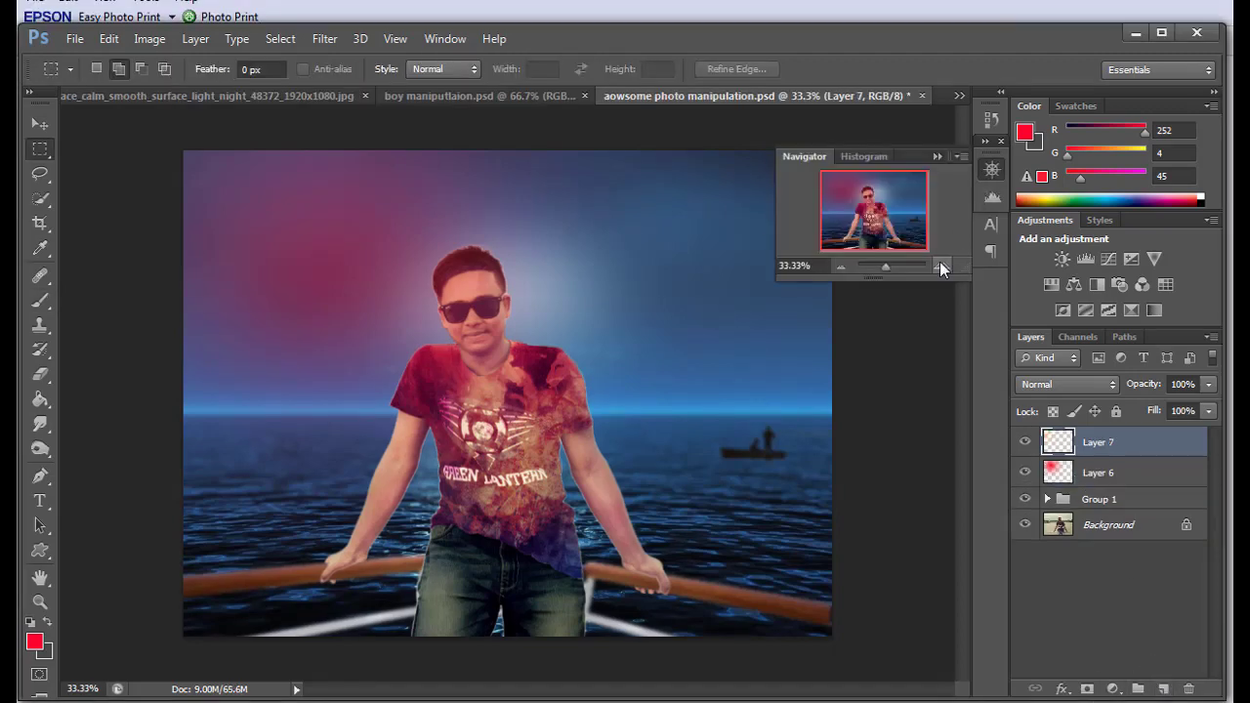
click(939, 263)
drag(858, 222, 858, 213)
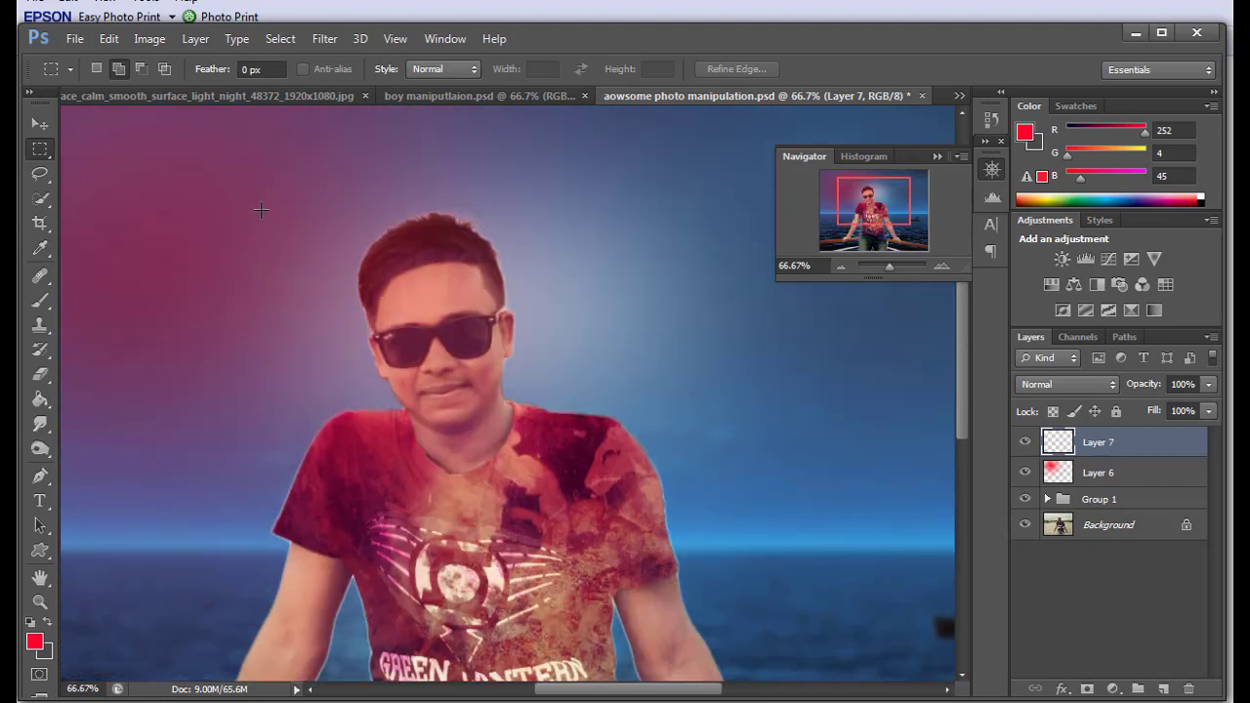
Paint a red glow on the left and right sunglasses lenses with a small brush.
click(40, 300)
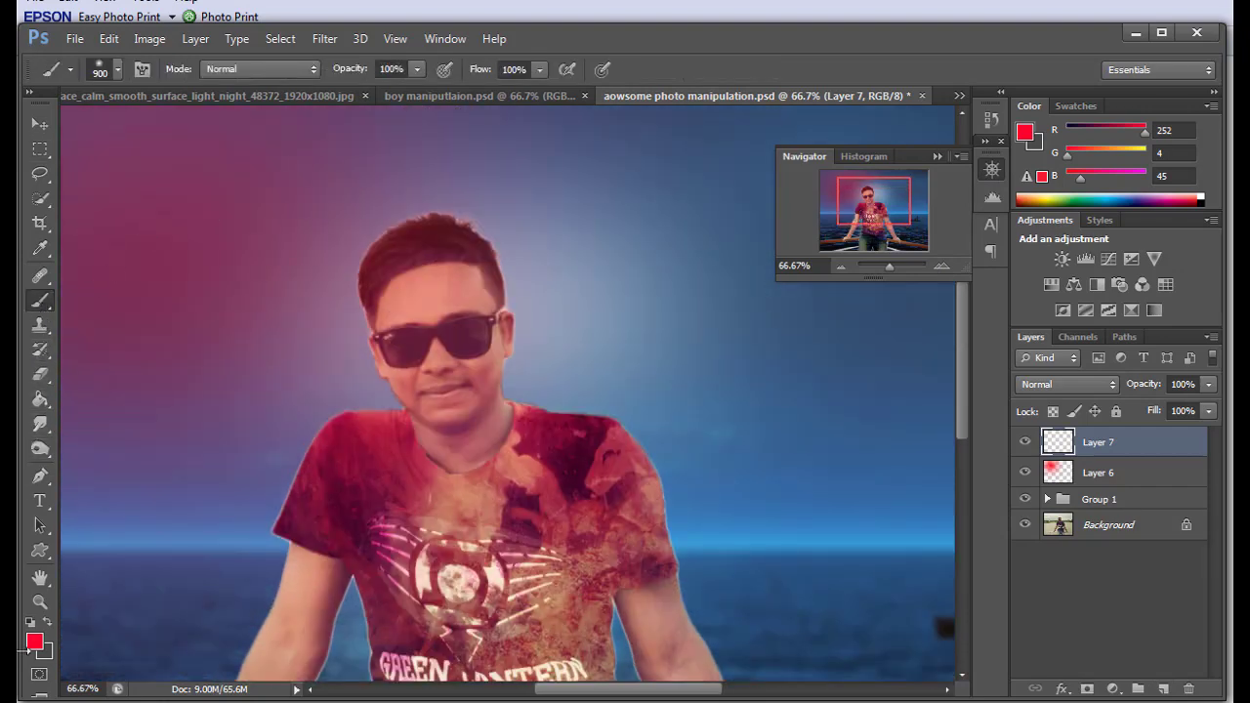
key(bracketleft)
key(bracketleft)
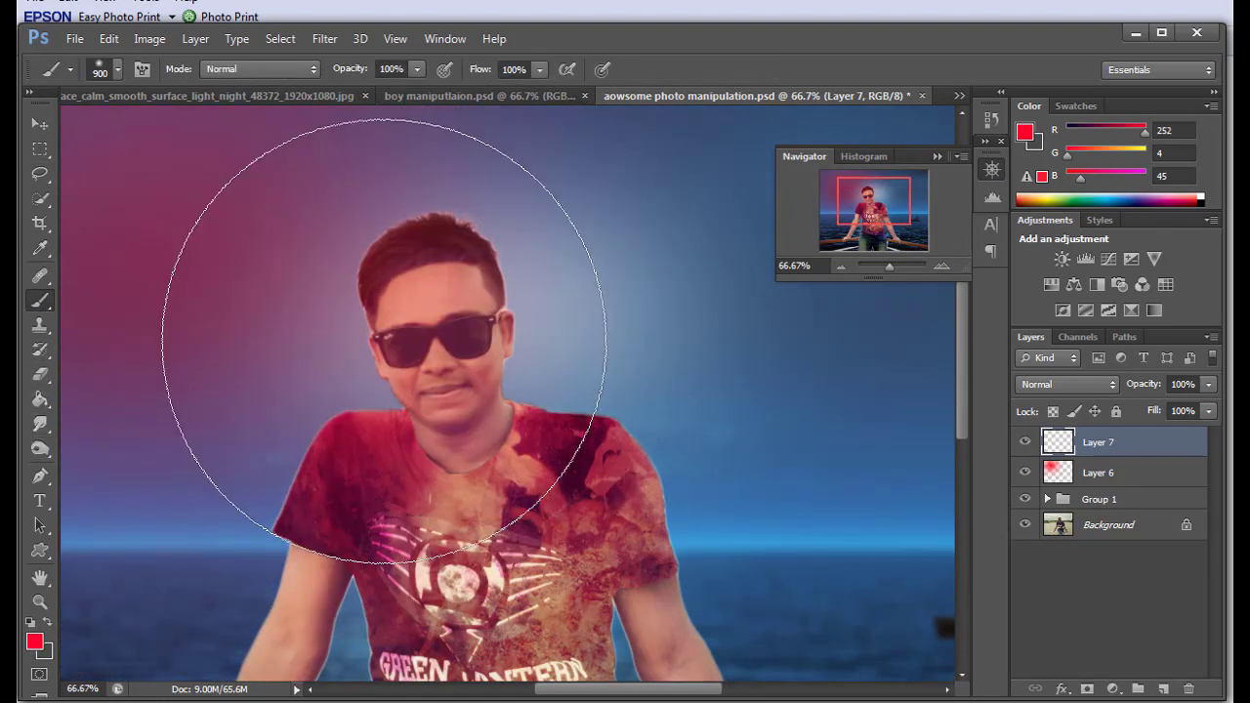
key(bracketleft)
key(bracketleft)
key(bracketleft)
key(bracketleft)
key(bracketleft)
key(bracketleft)
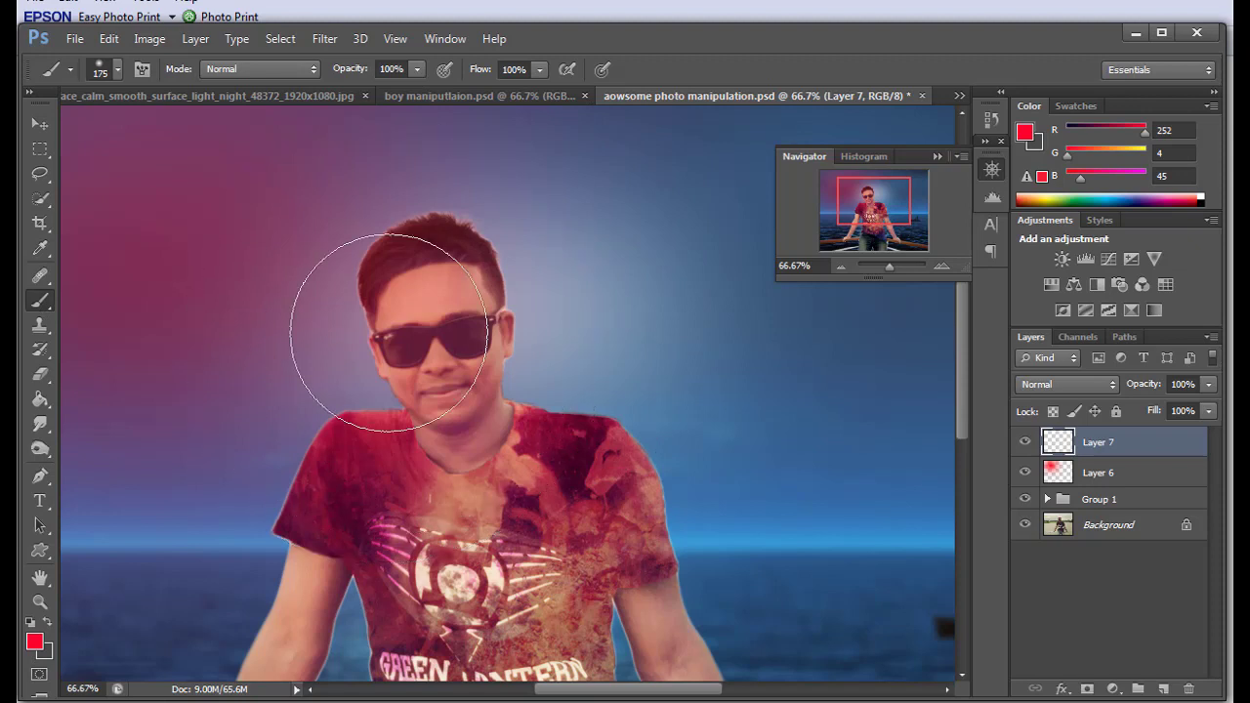
key(bracketleft)
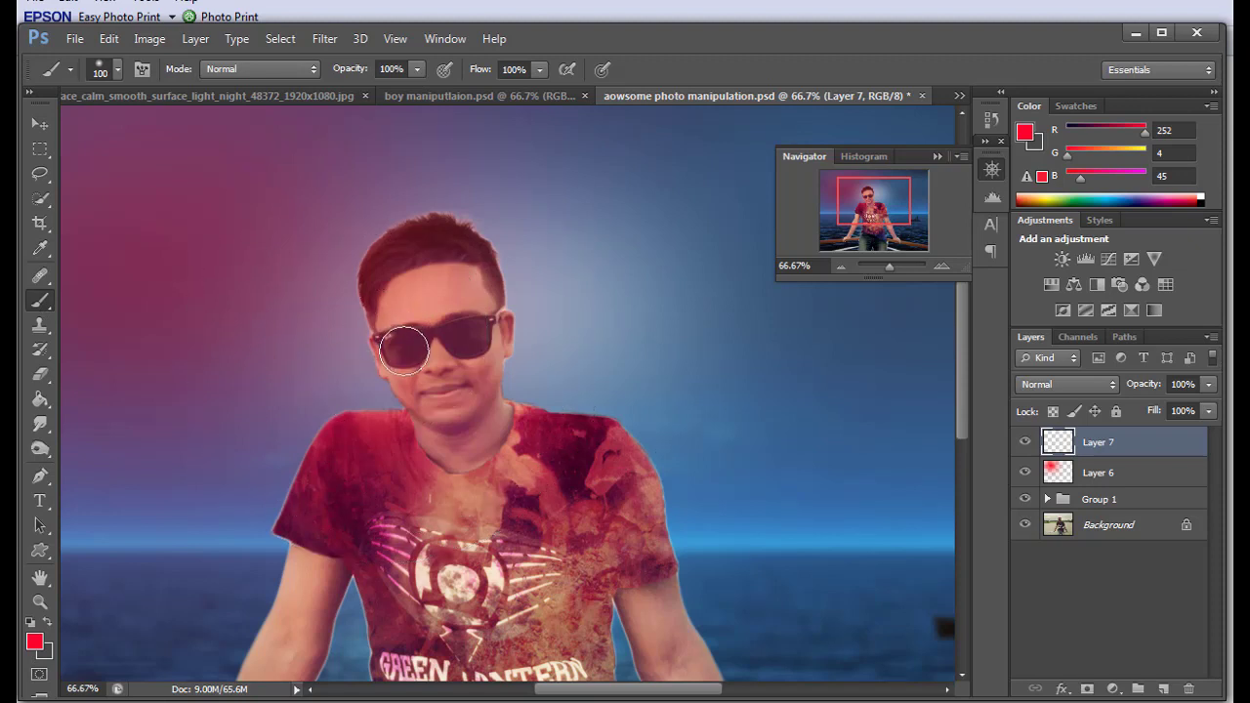
key(bracketleft)
key(bracketleft)
click(404, 348)
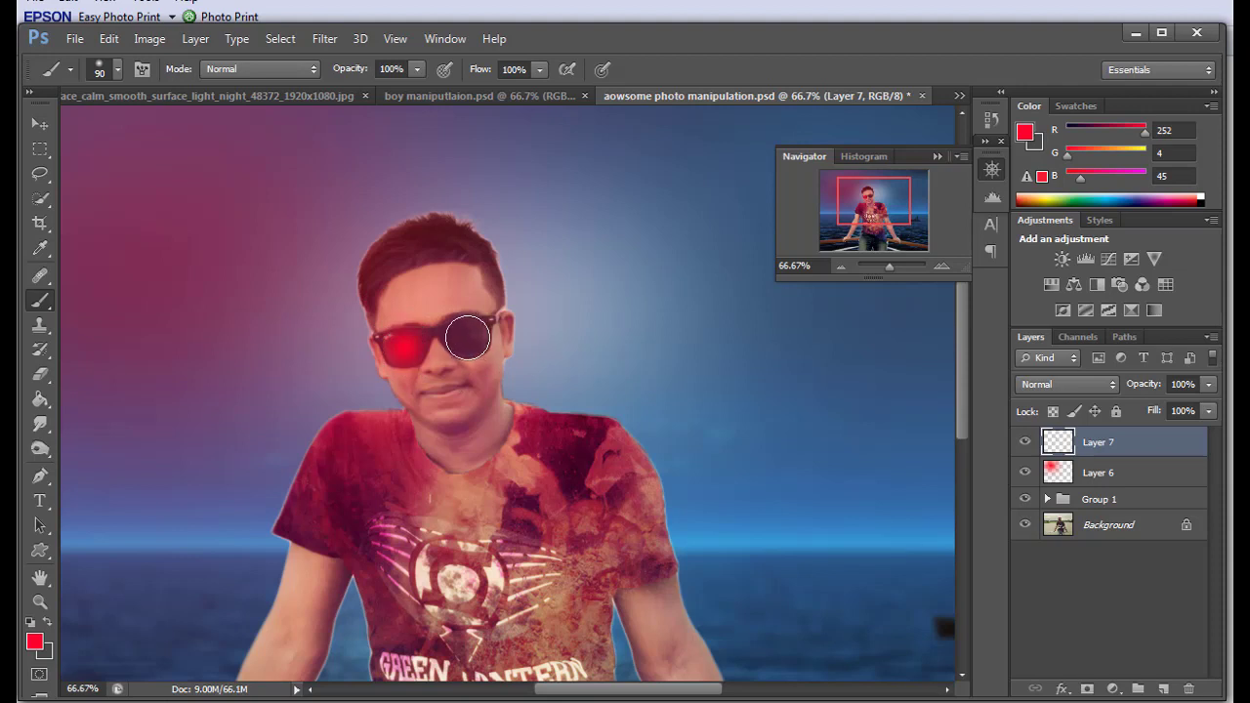
click(467, 337)
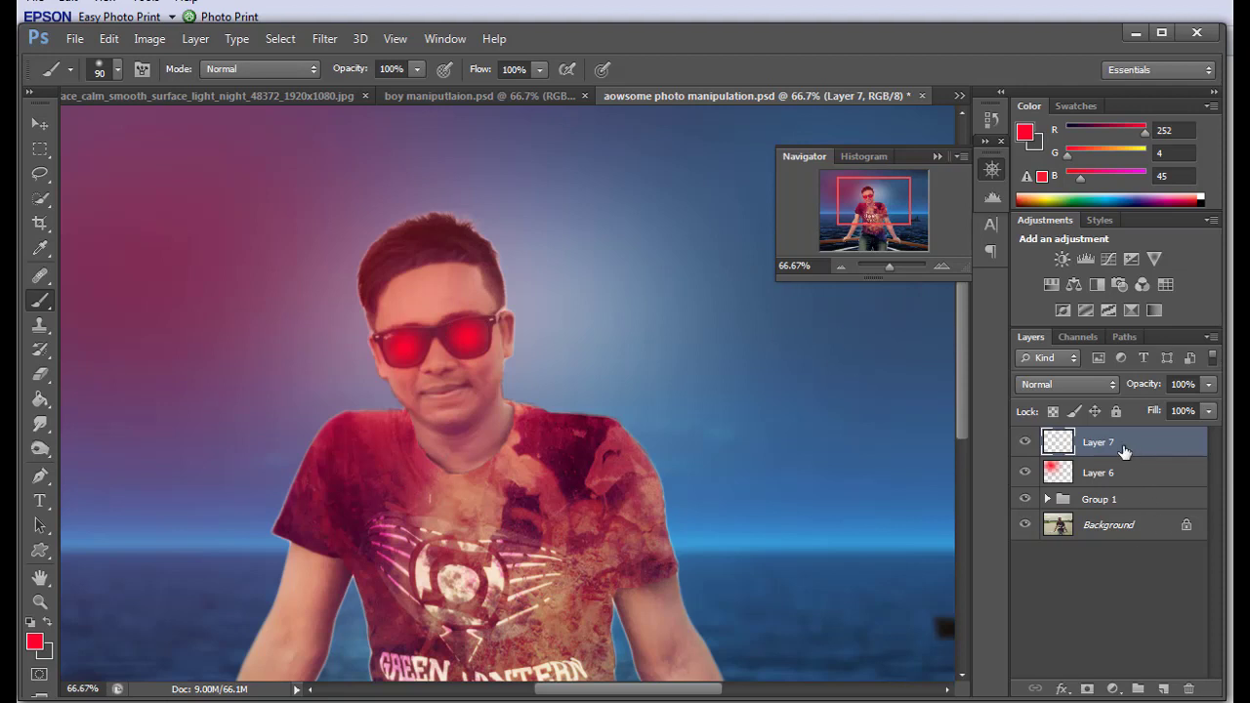
click(942, 264)
Erase the red overspill around the lenses and set Layer 7 fill to 93%.
click(40, 374)
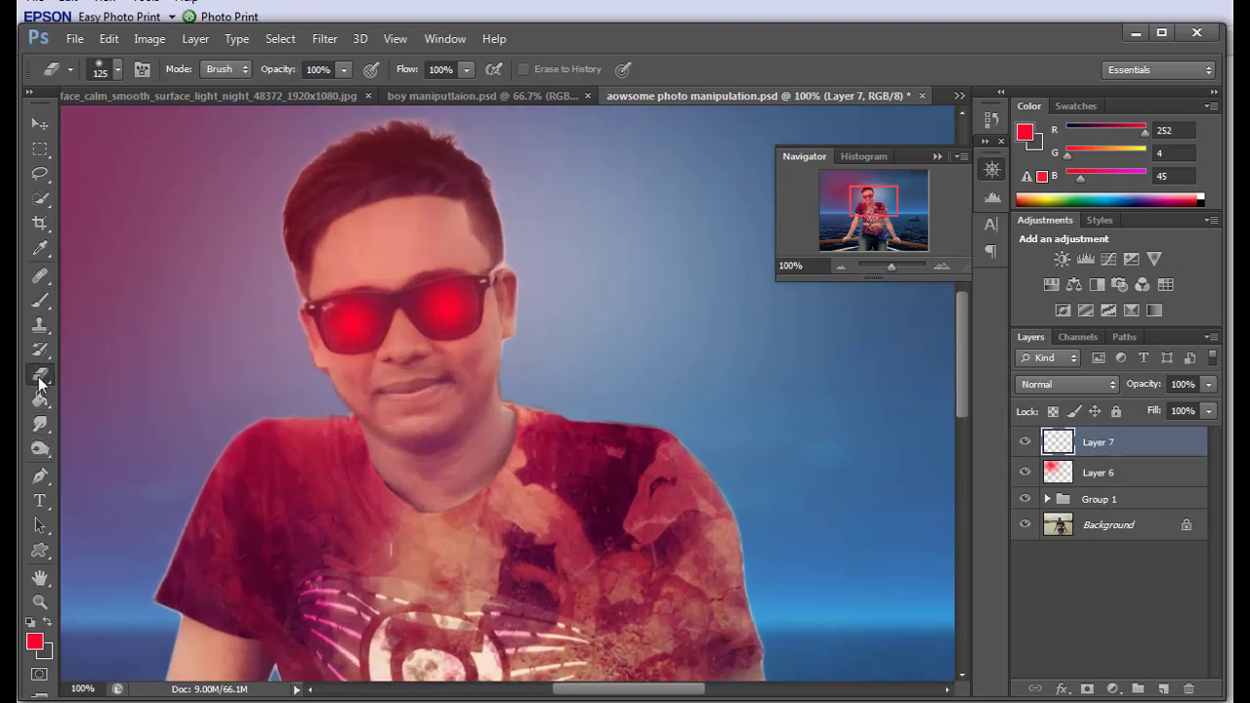
key(bracketleft)
key(bracketleft)
key(bracketleft)
key(bracketleft)
key(bracketleft)
key(bracketleft)
key(bracketleft)
key(bracketleft)
key(bracketleft)
key(bracketleft)
key(bracketleft)
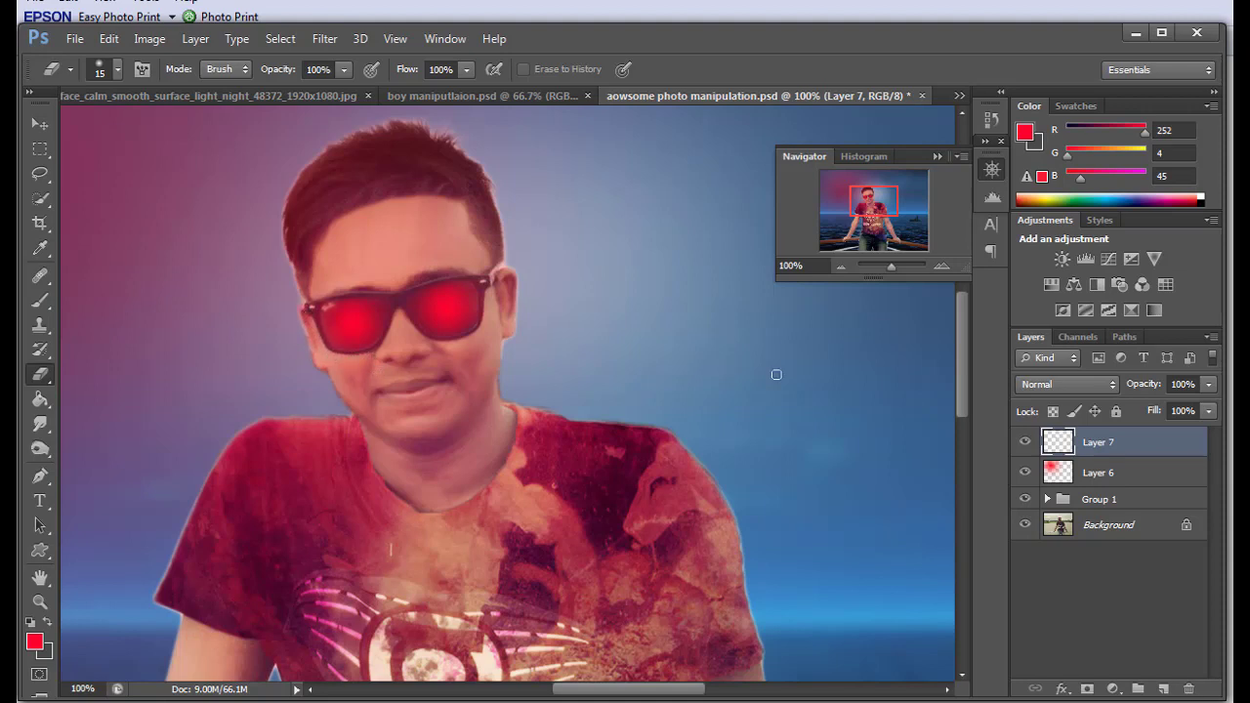
click(1208, 411)
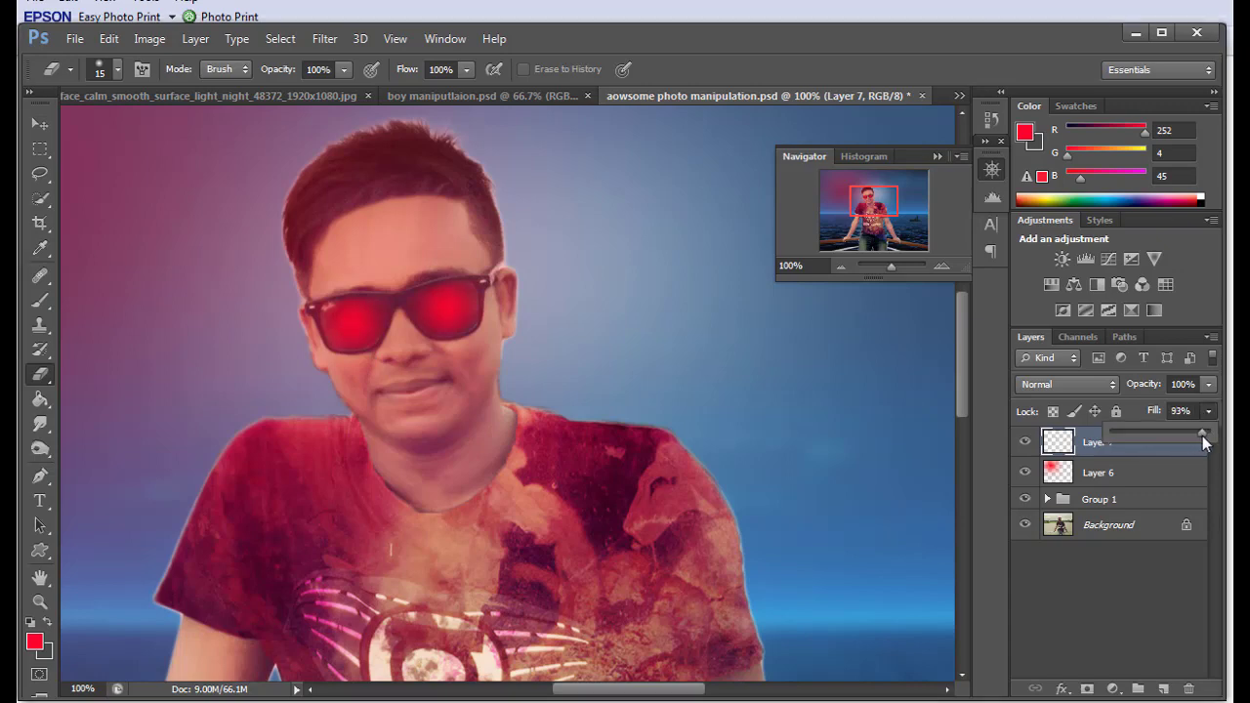
click(837, 268)
click(838, 267)
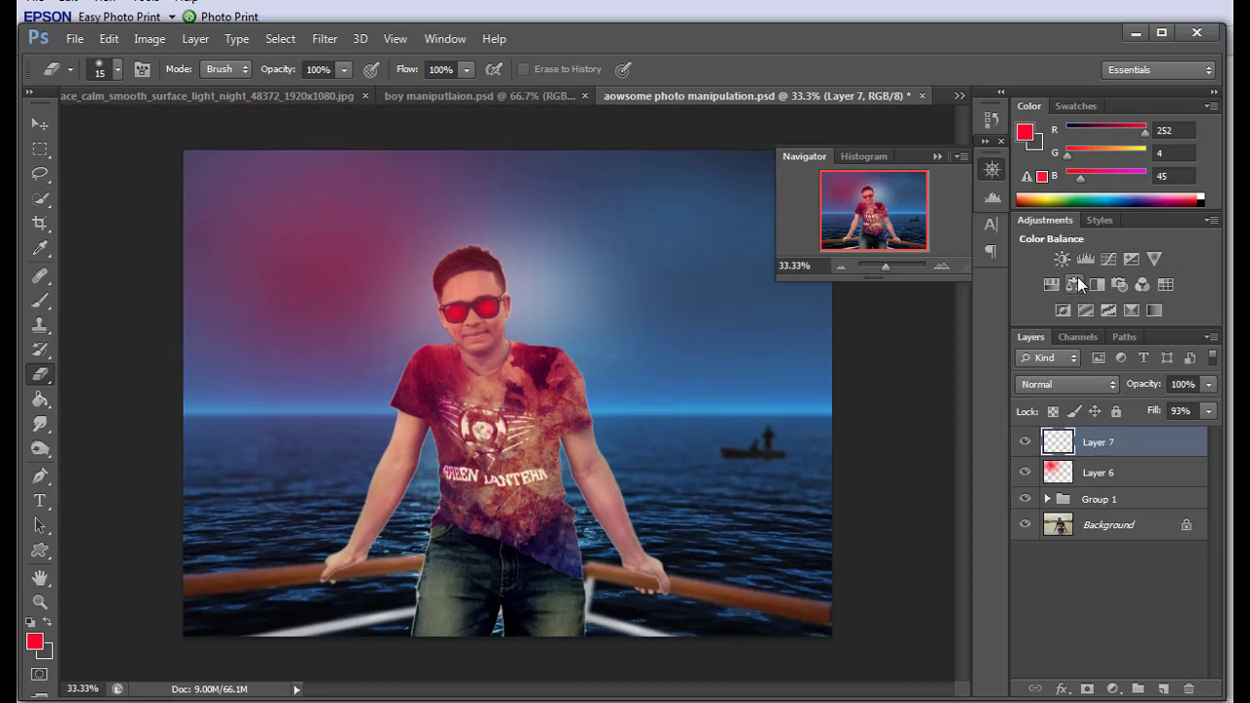
Add a Hue/Saturation layer clipped to Layer 7: Hue -180, Saturation +56, Lightness -28.
click(1051, 284)
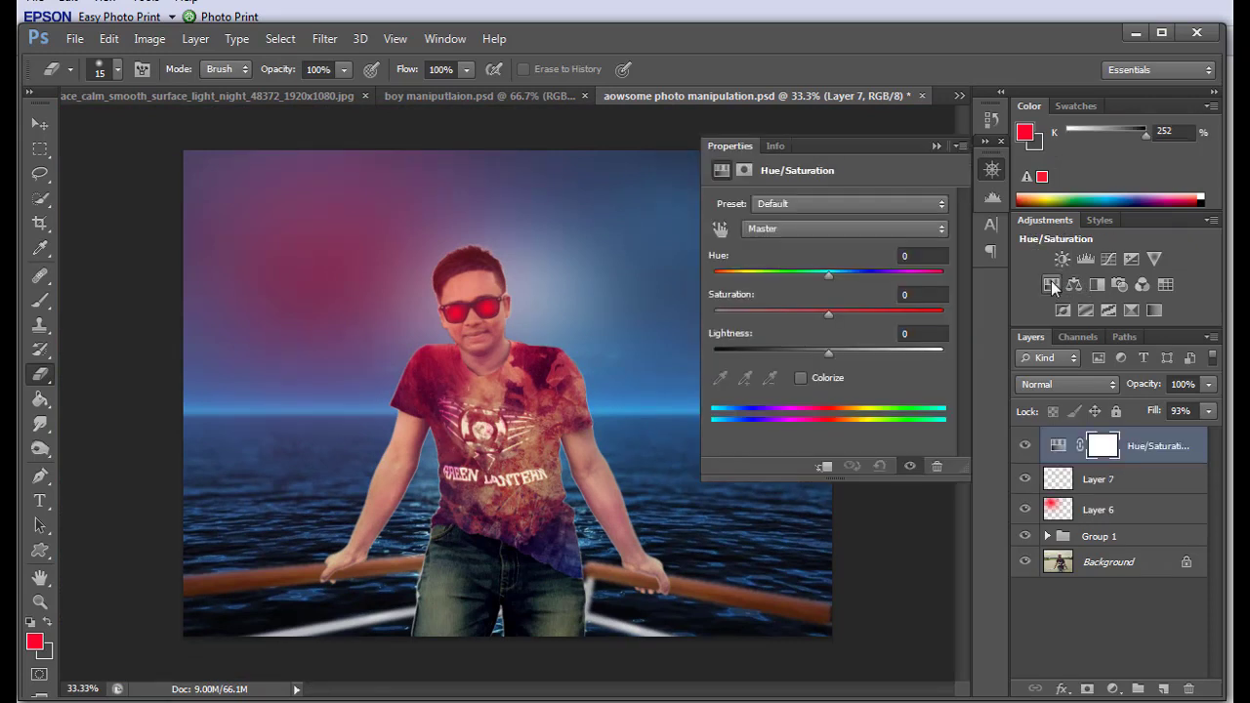
mouse_move(829, 273)
mouse_down()
mouse_move(862, 274)
mouse_move(712, 279)
mouse_up()
click(823, 466)
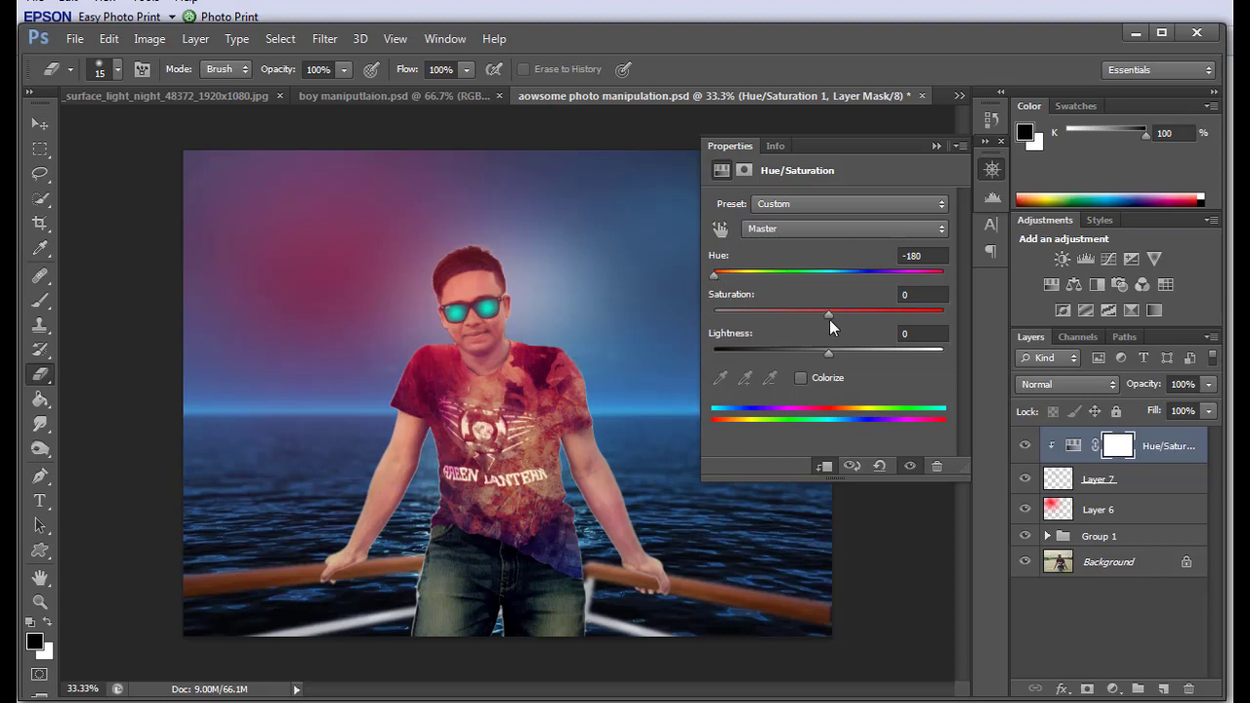
drag(829, 320, 834, 313)
mouse_move(886, 318)
mouse_down()
mouse_move(821, 319)
mouse_move(874, 353)
mouse_move(798, 356)
mouse_up()
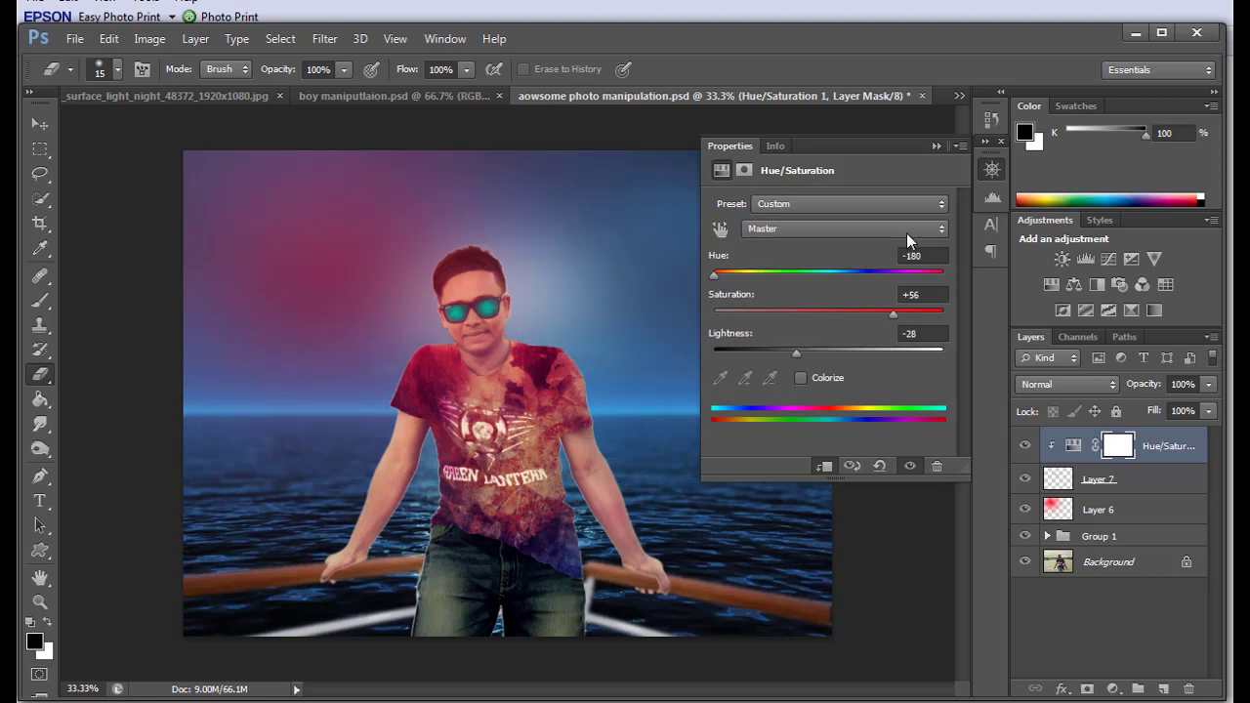
click(936, 146)
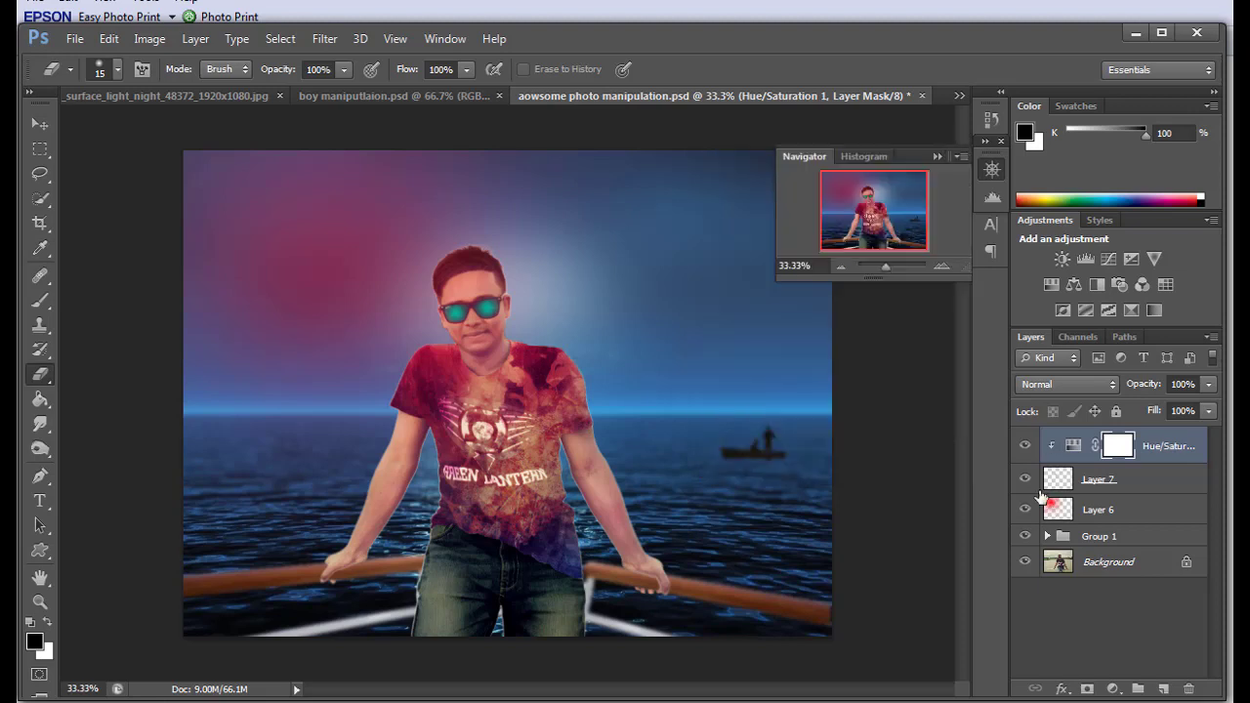
click(935, 156)
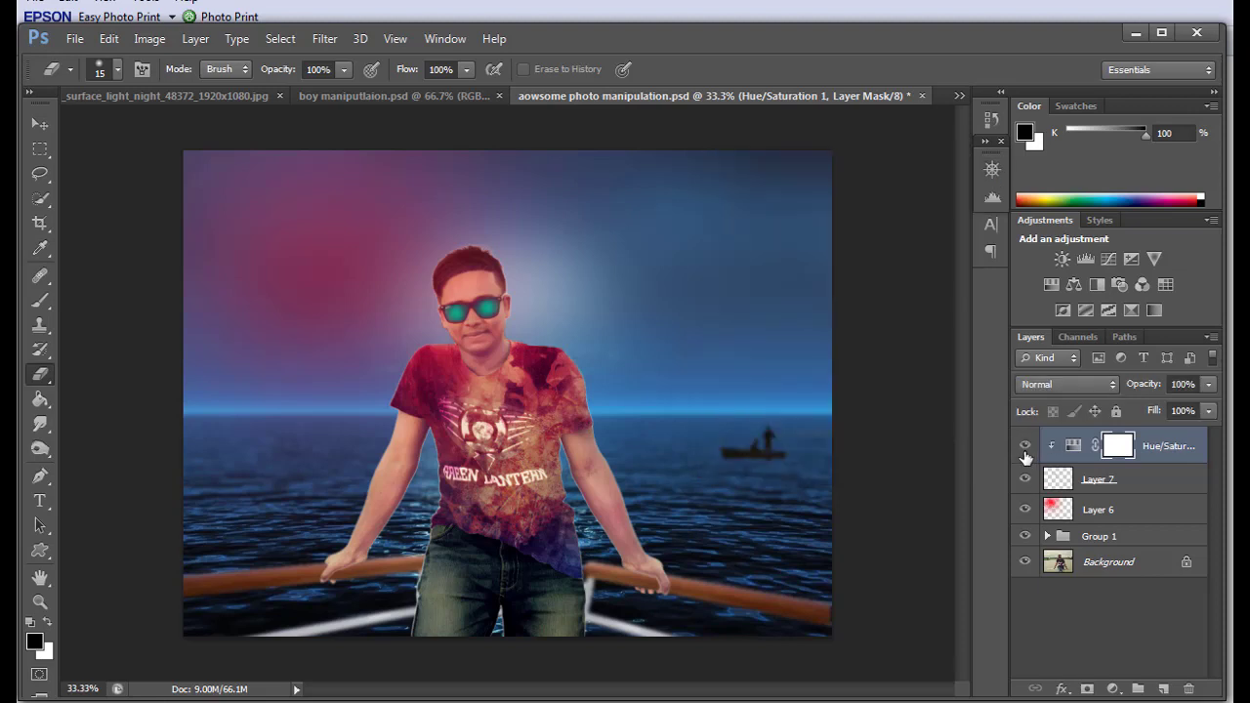